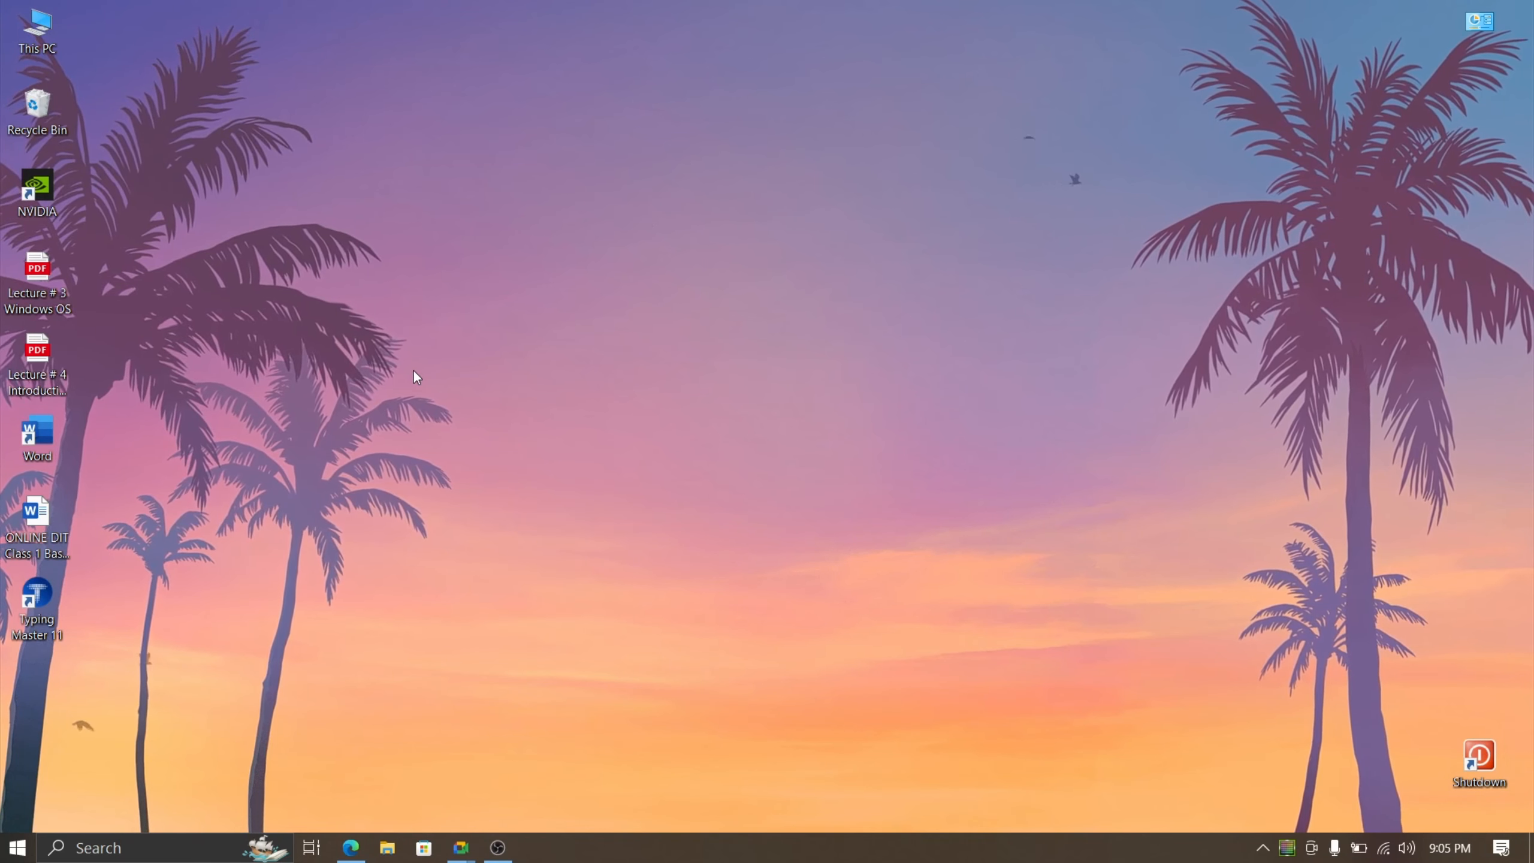
# Step: Launch Microsoft Word with the run command winword and create a blank document
pyautogui.press('super+r')
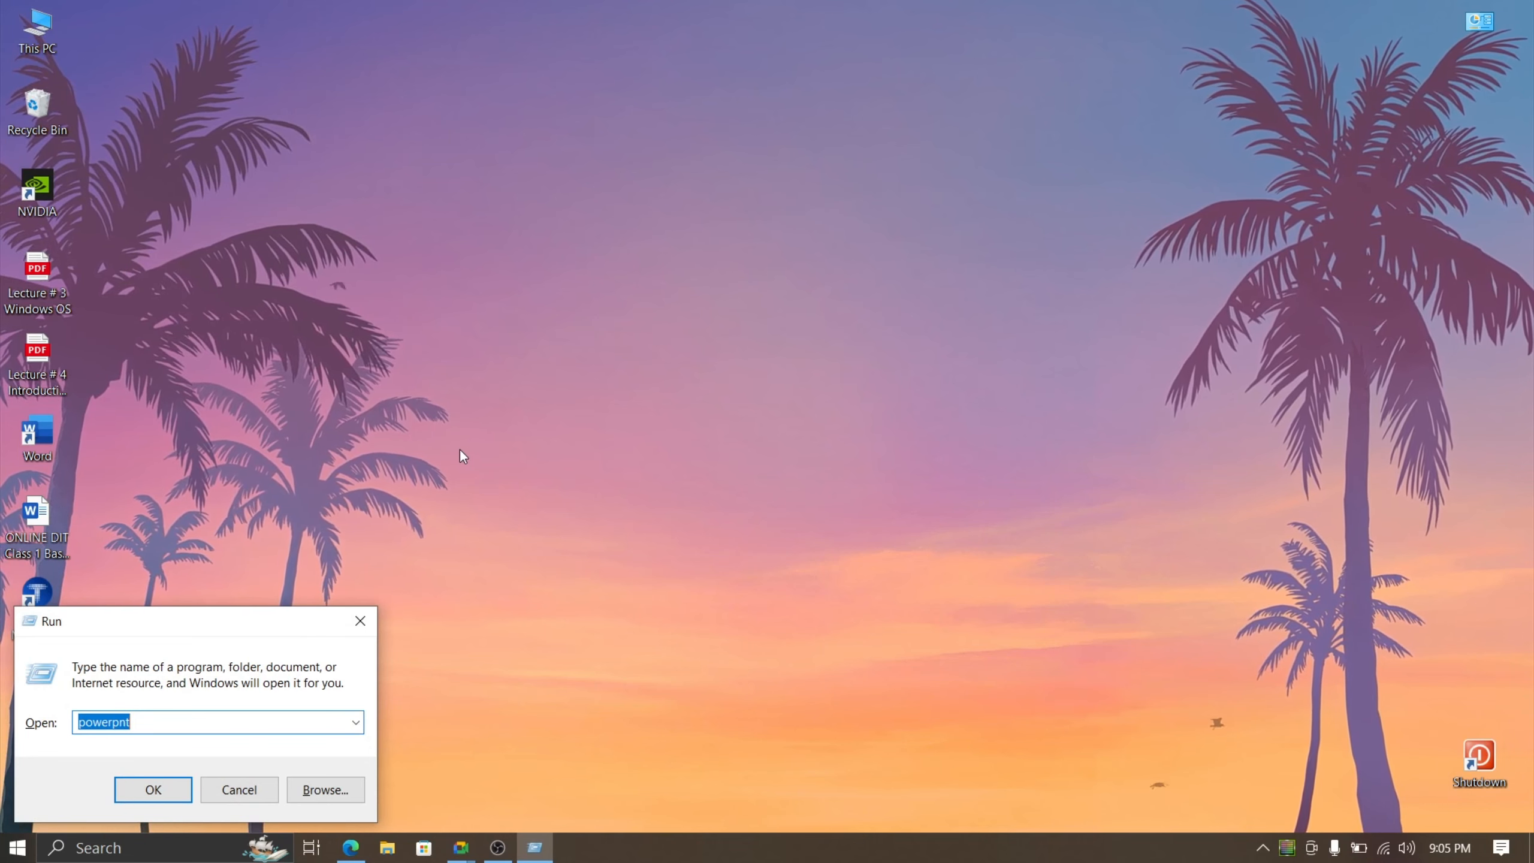
pyautogui.write('winword')
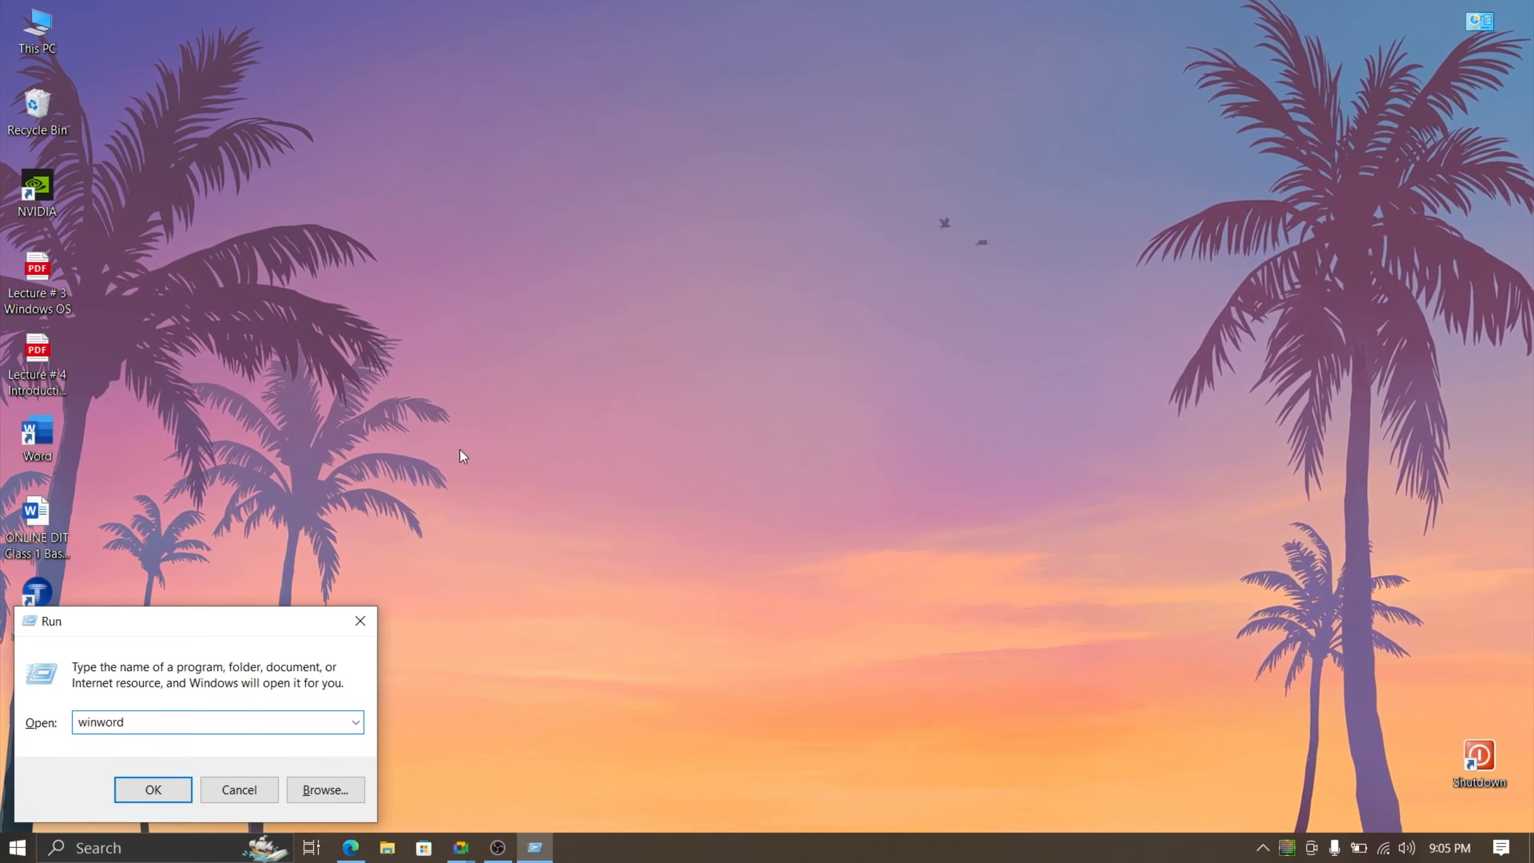
pyautogui.press('Return')
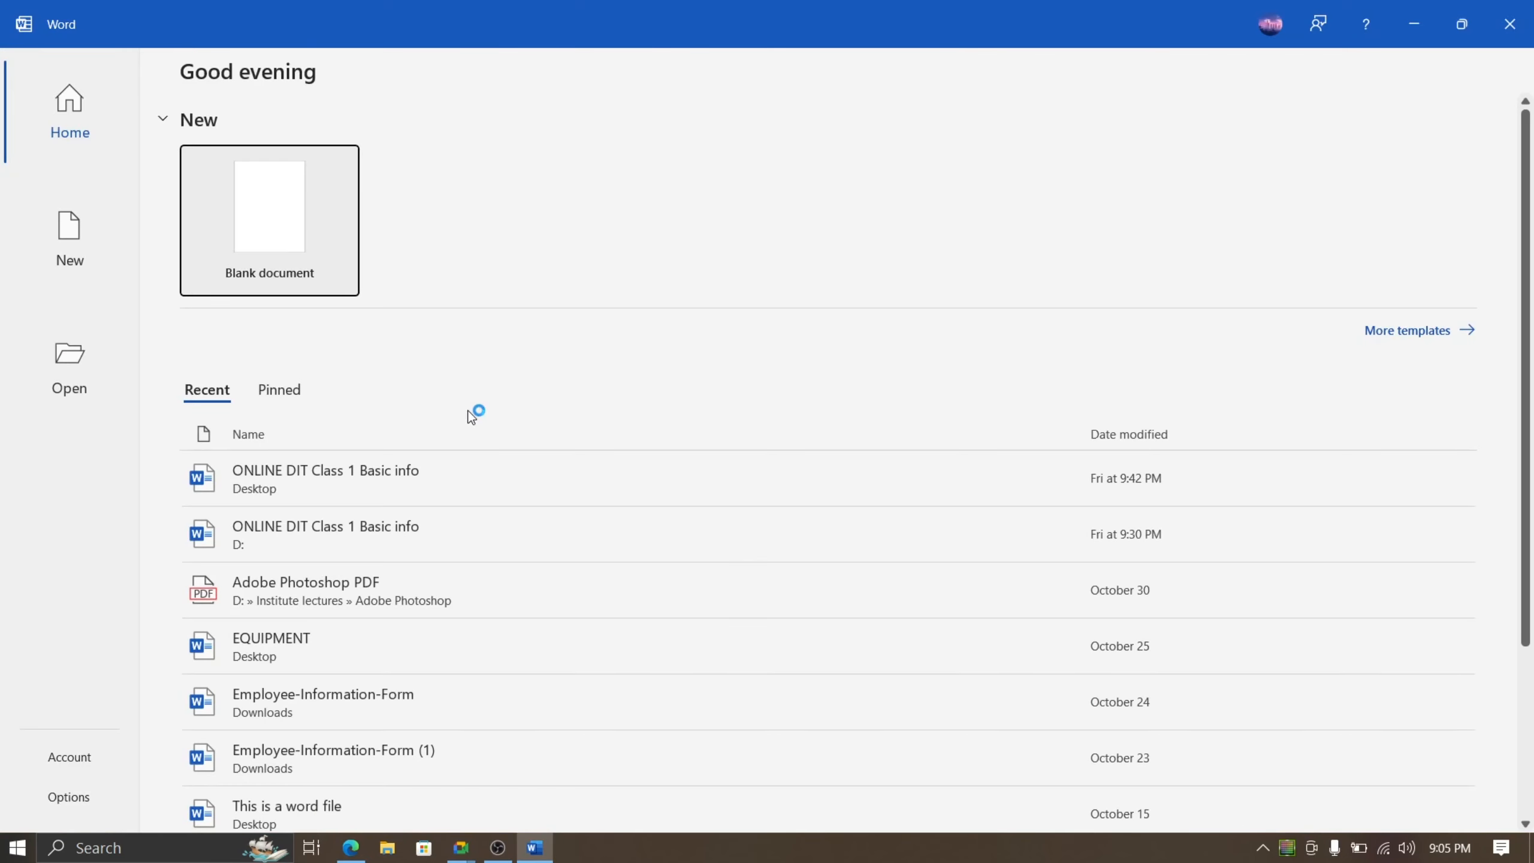
pyautogui.click(266, 278)
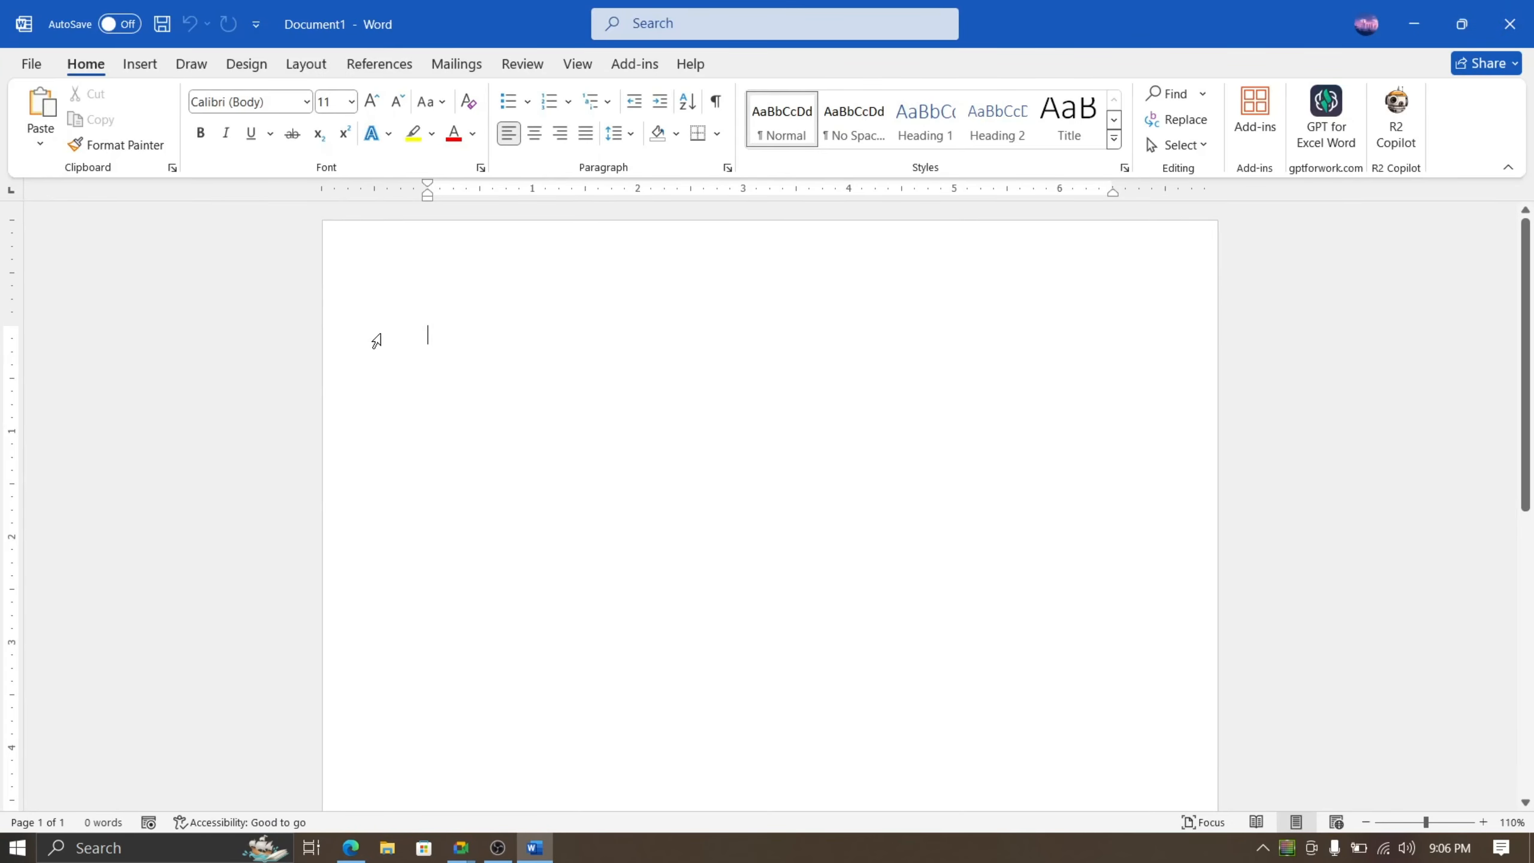
# Step: Generate sample paragraphs in the blank document with the =rand() function
pyautogui.keyDown('ctrl'); pyautogui.scroll(1, 386, 346); pyautogui.keyUp('ctrl')
pyautogui.write('=rand')
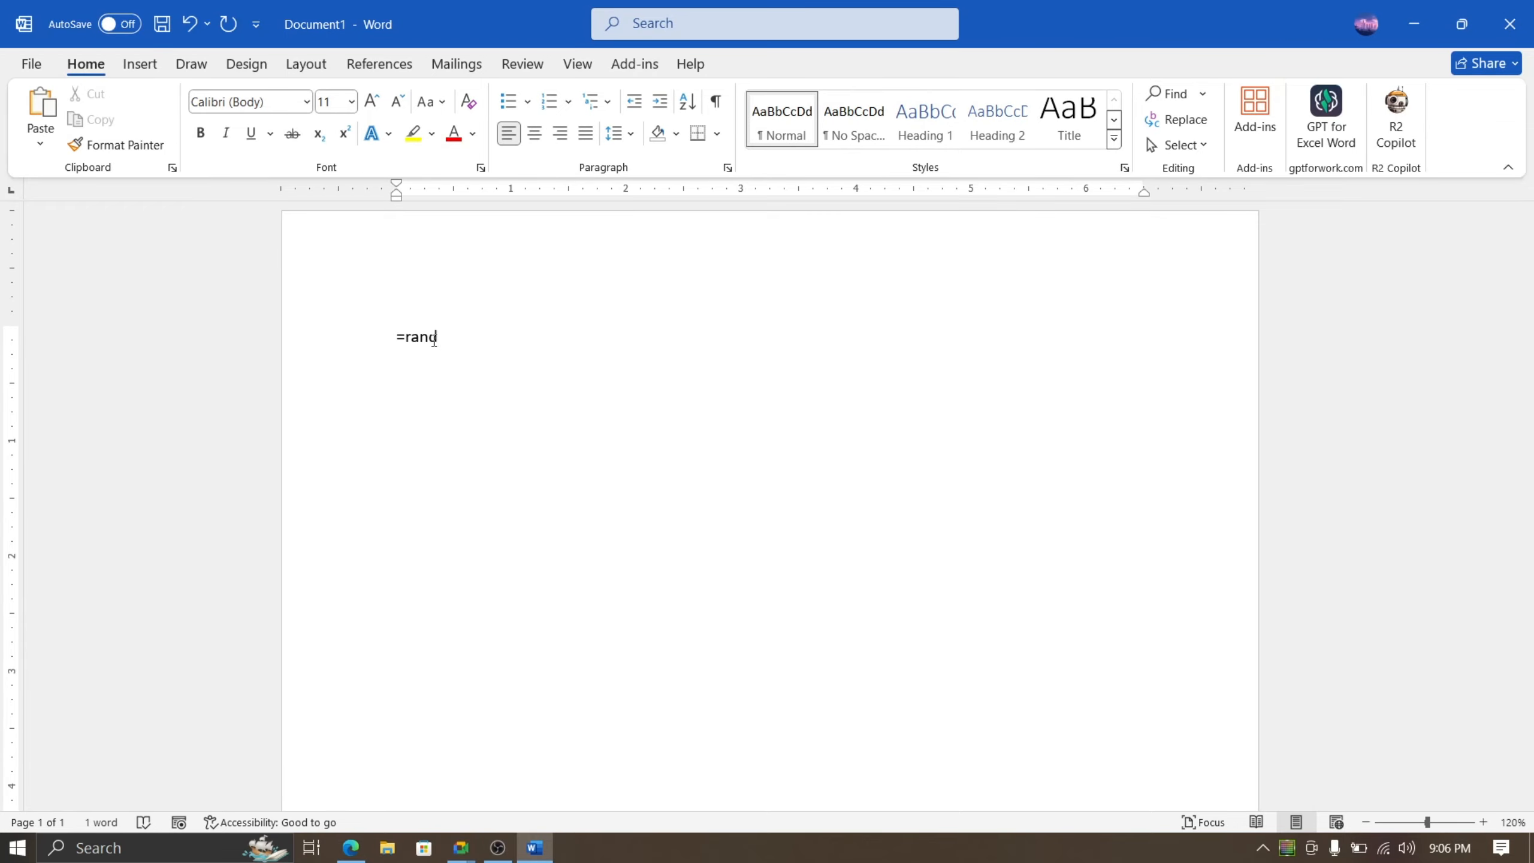
pyautogui.write('()')
pyautogui.press('Return')
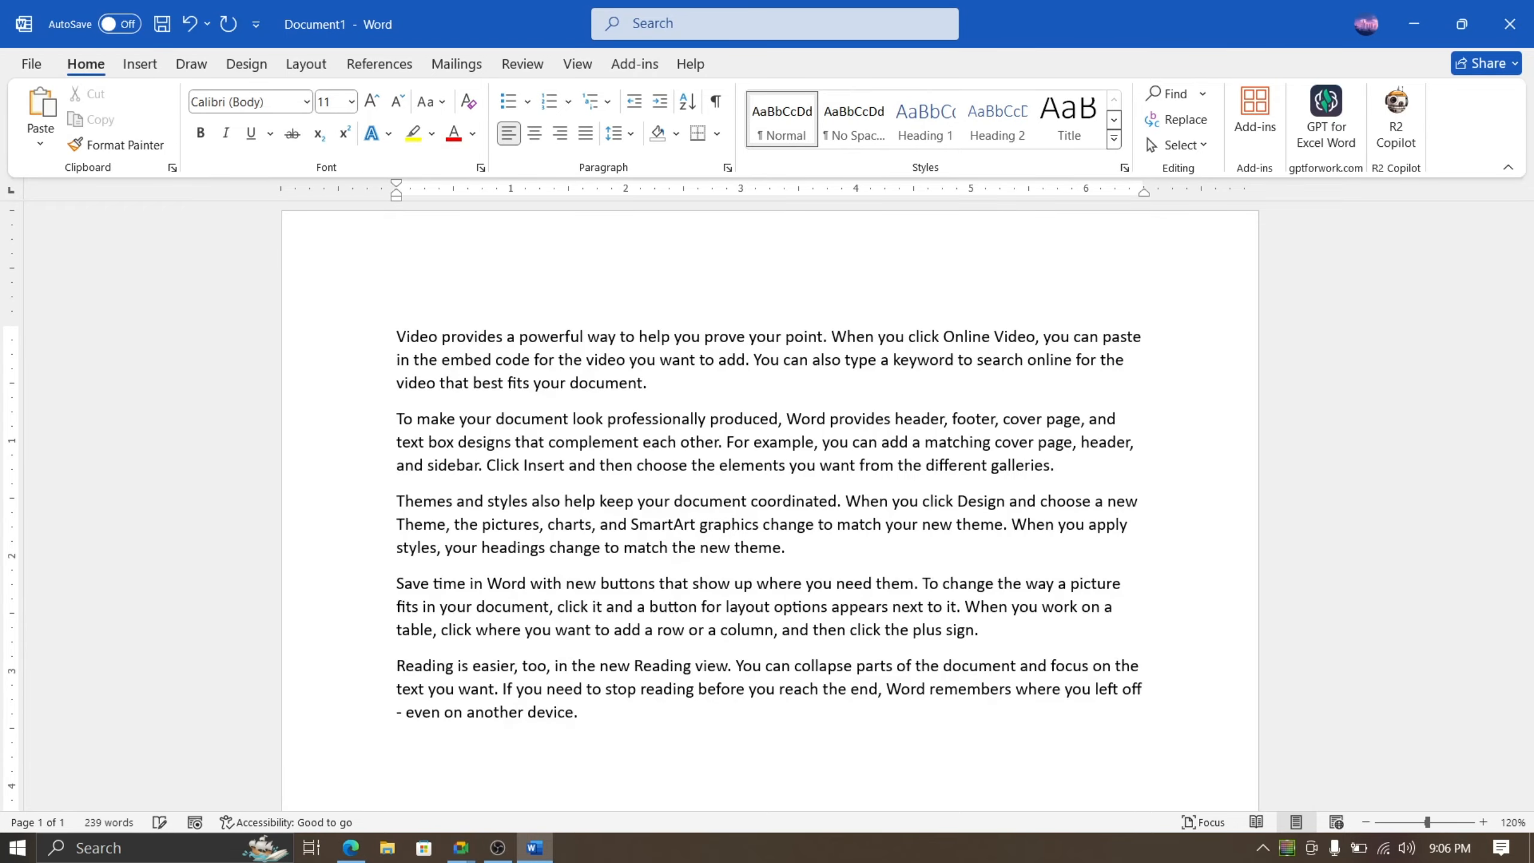
pyautogui.keyDown('ctrl'); pyautogui.scroll(3, 595, 315); pyautogui.keyUp('ctrl')
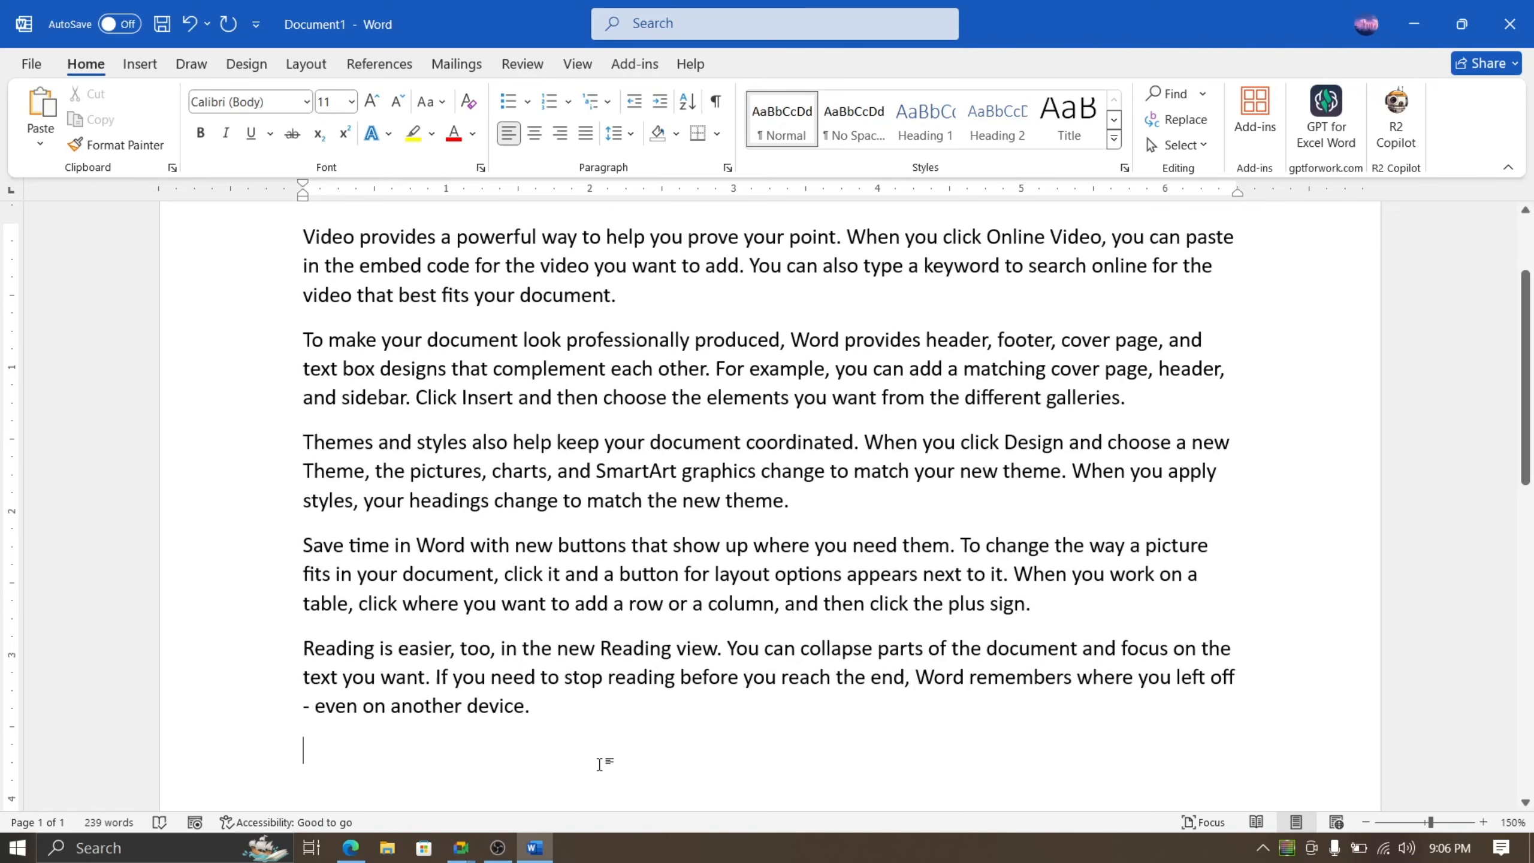
# Step: Switch to Edge and highlight the copy, paste and cut shortcut entries in the Ms Word Lesson 4 PDF
pyautogui.click(351, 847)
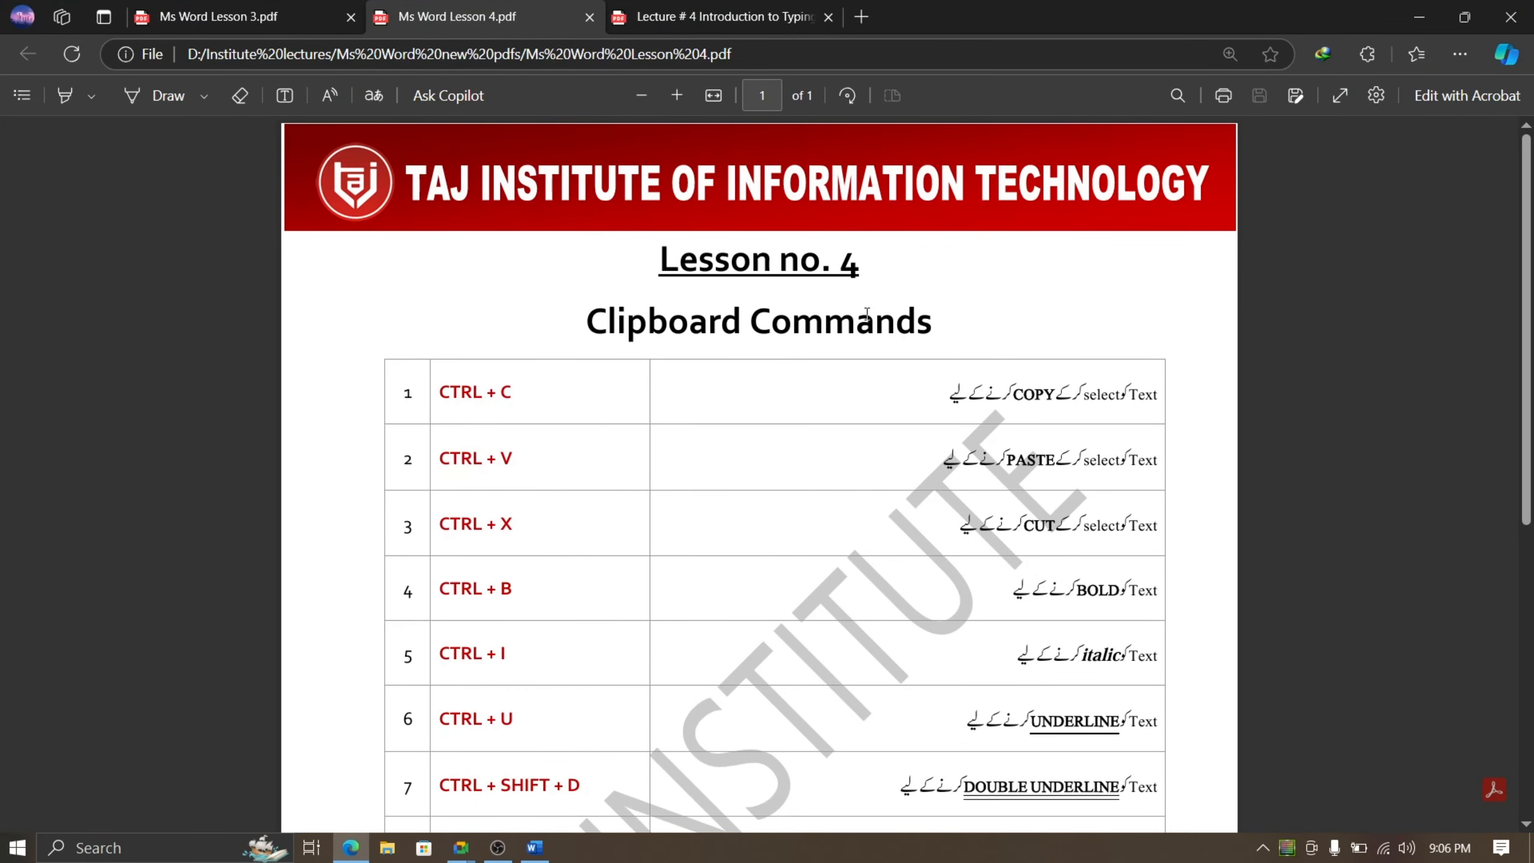
pyautogui.moveTo(441, 392); pyautogui.dragTo(555, 394)
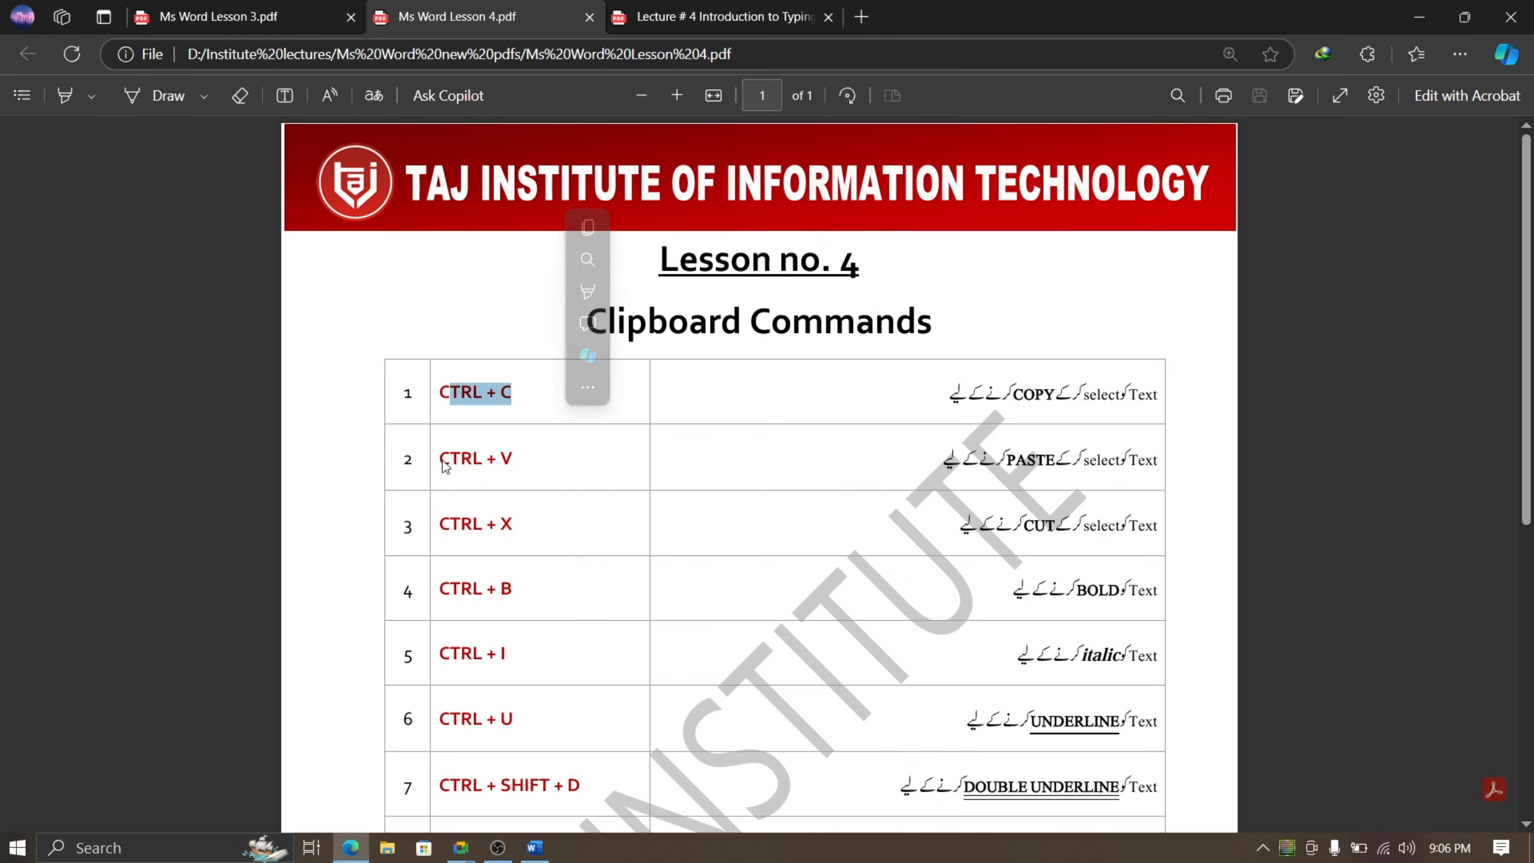
pyautogui.moveTo(440, 459); pyautogui.dragTo(551, 476)
pyautogui.moveTo(440, 524); pyautogui.dragTo(502, 539)
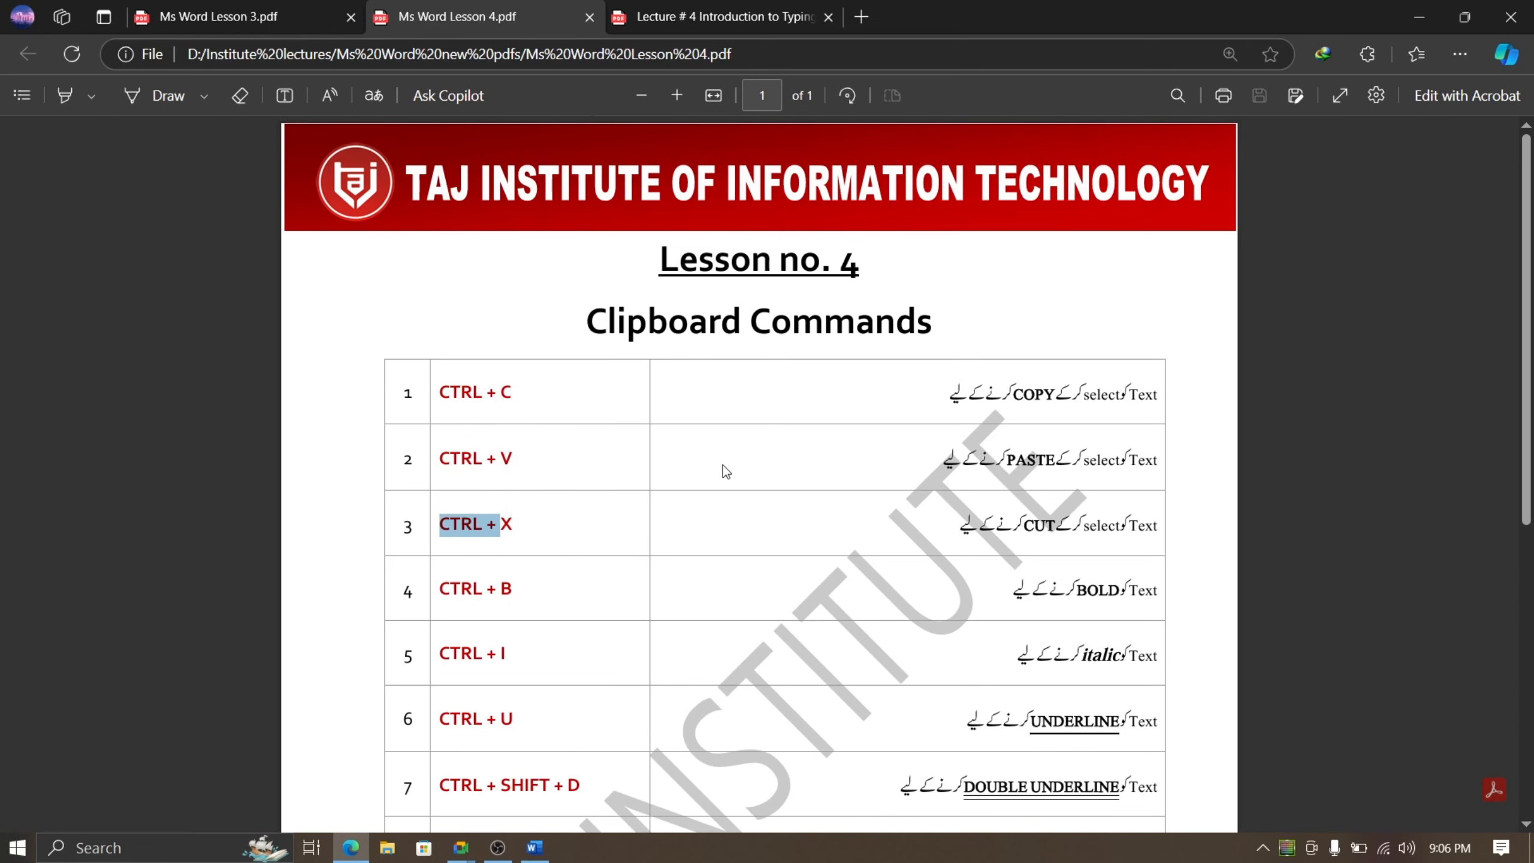
# Step: Switch to Word and copy the last sentence of the second paragraph
pyautogui.hotkey('alt', 'Tab')
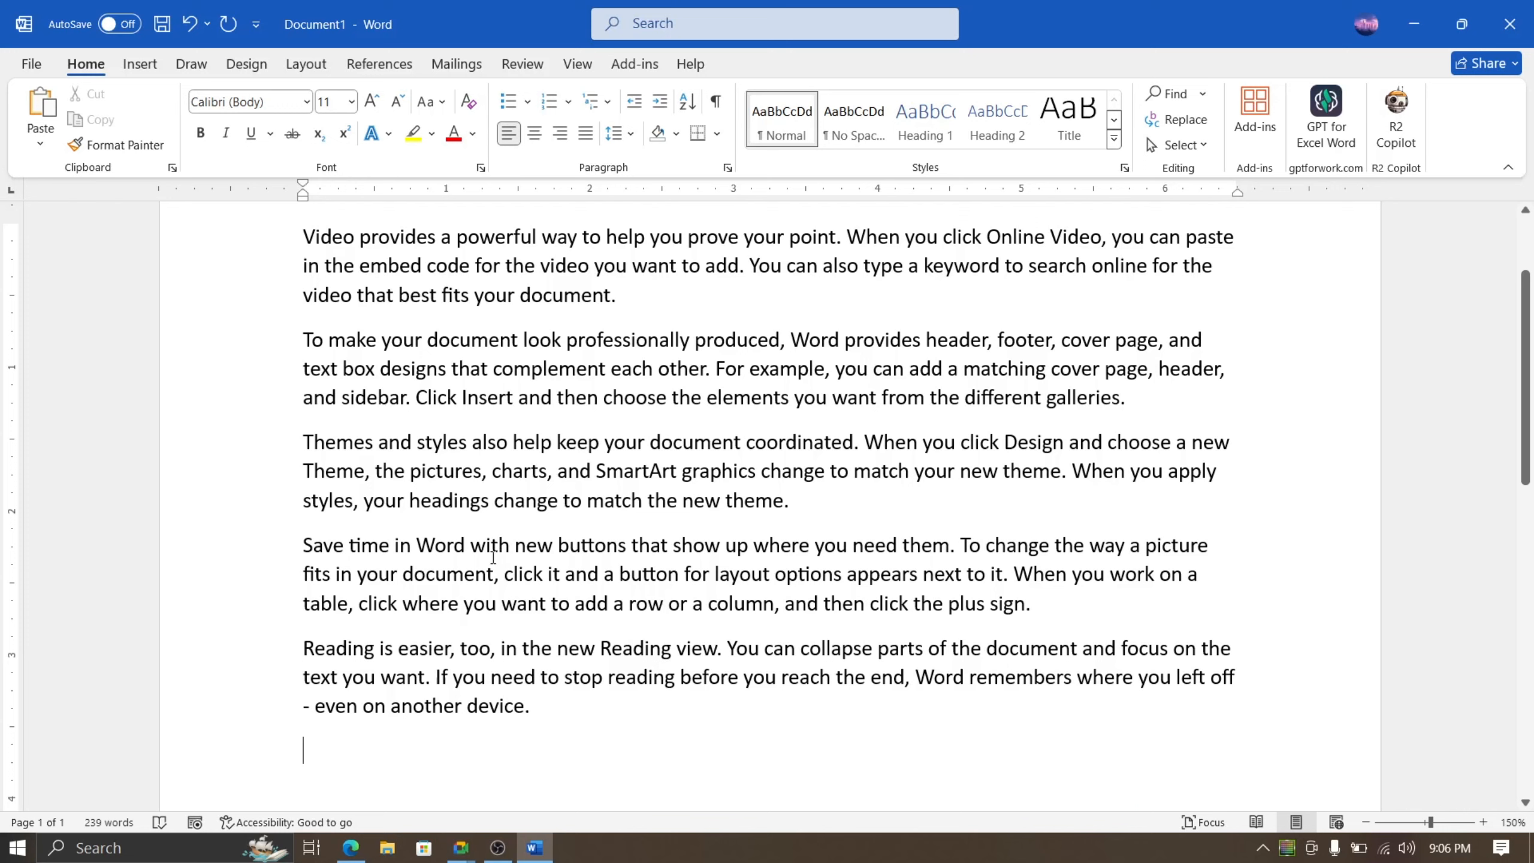
pyautogui.click(1120, 399)
pyautogui.moveTo(1121, 399); pyautogui.dragTo(423, 400)
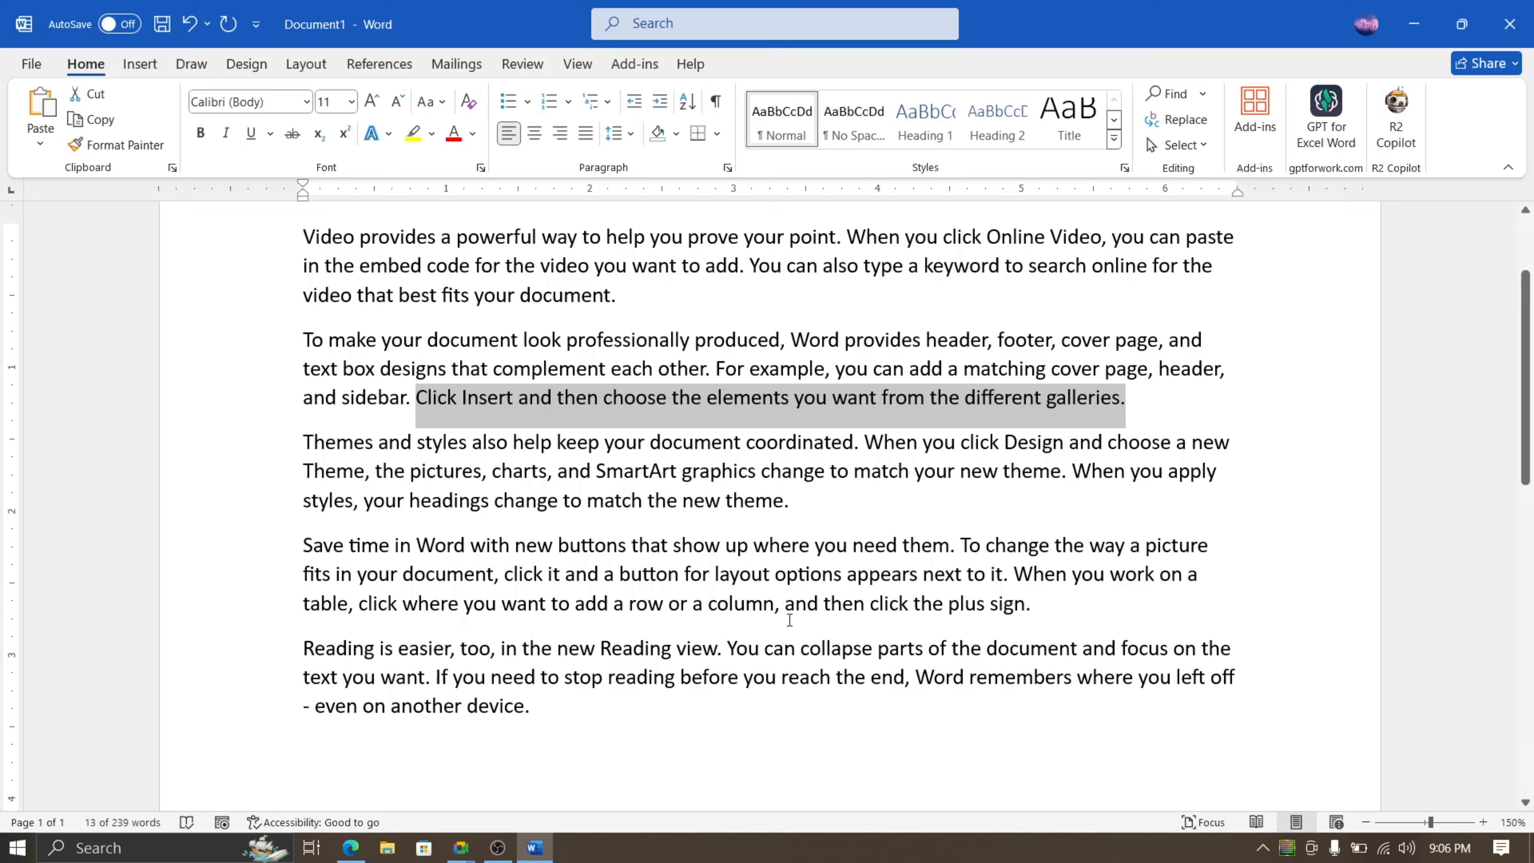
pyautogui.click(650, 698)
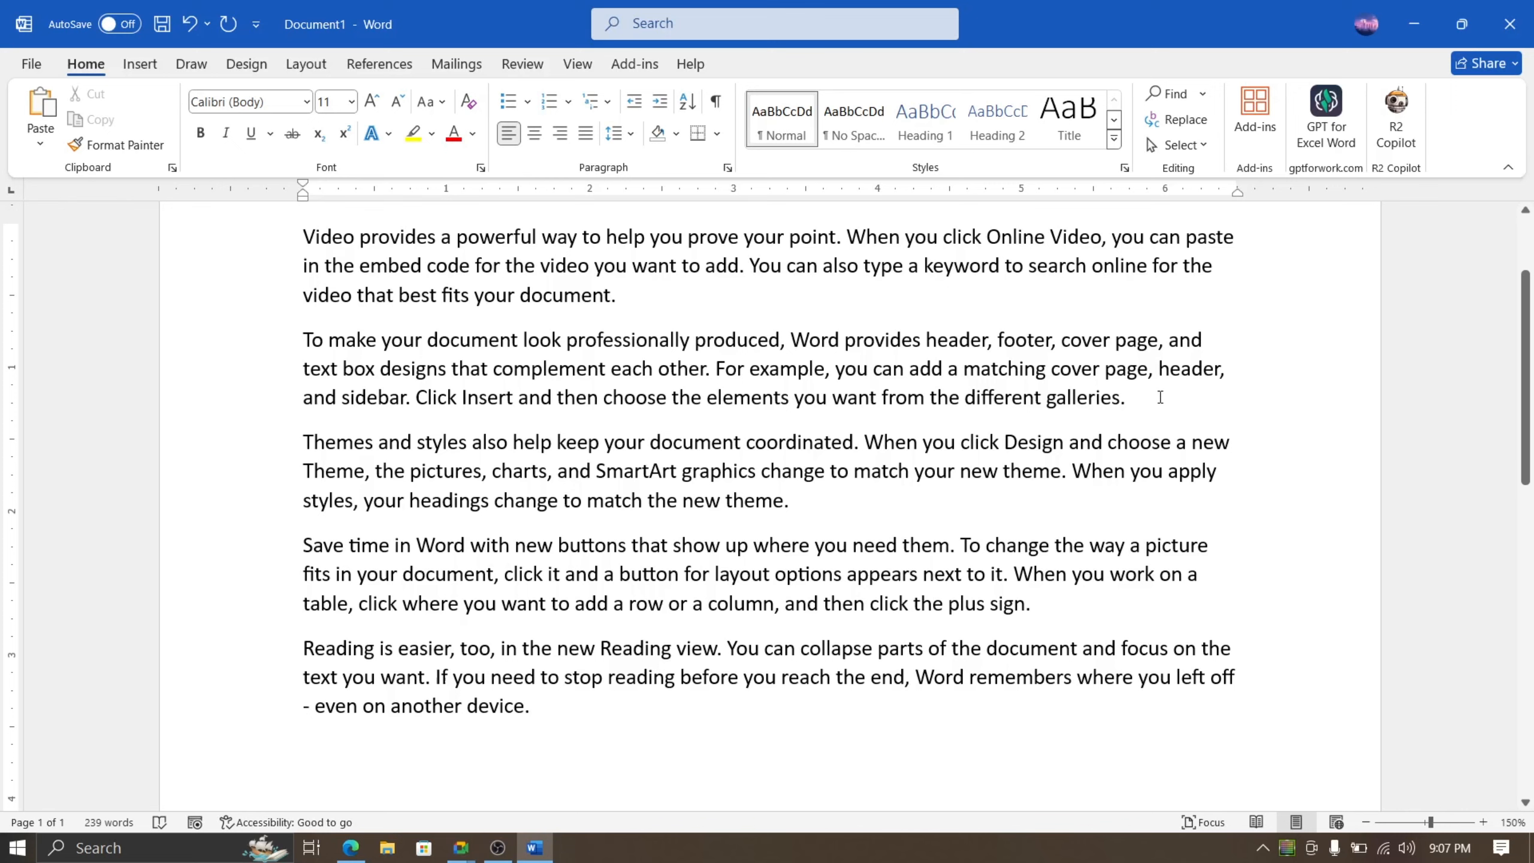
pyautogui.moveTo(1161, 398); pyautogui.dragTo(415, 399)
pyautogui.hotkey('ctrl', 'c')
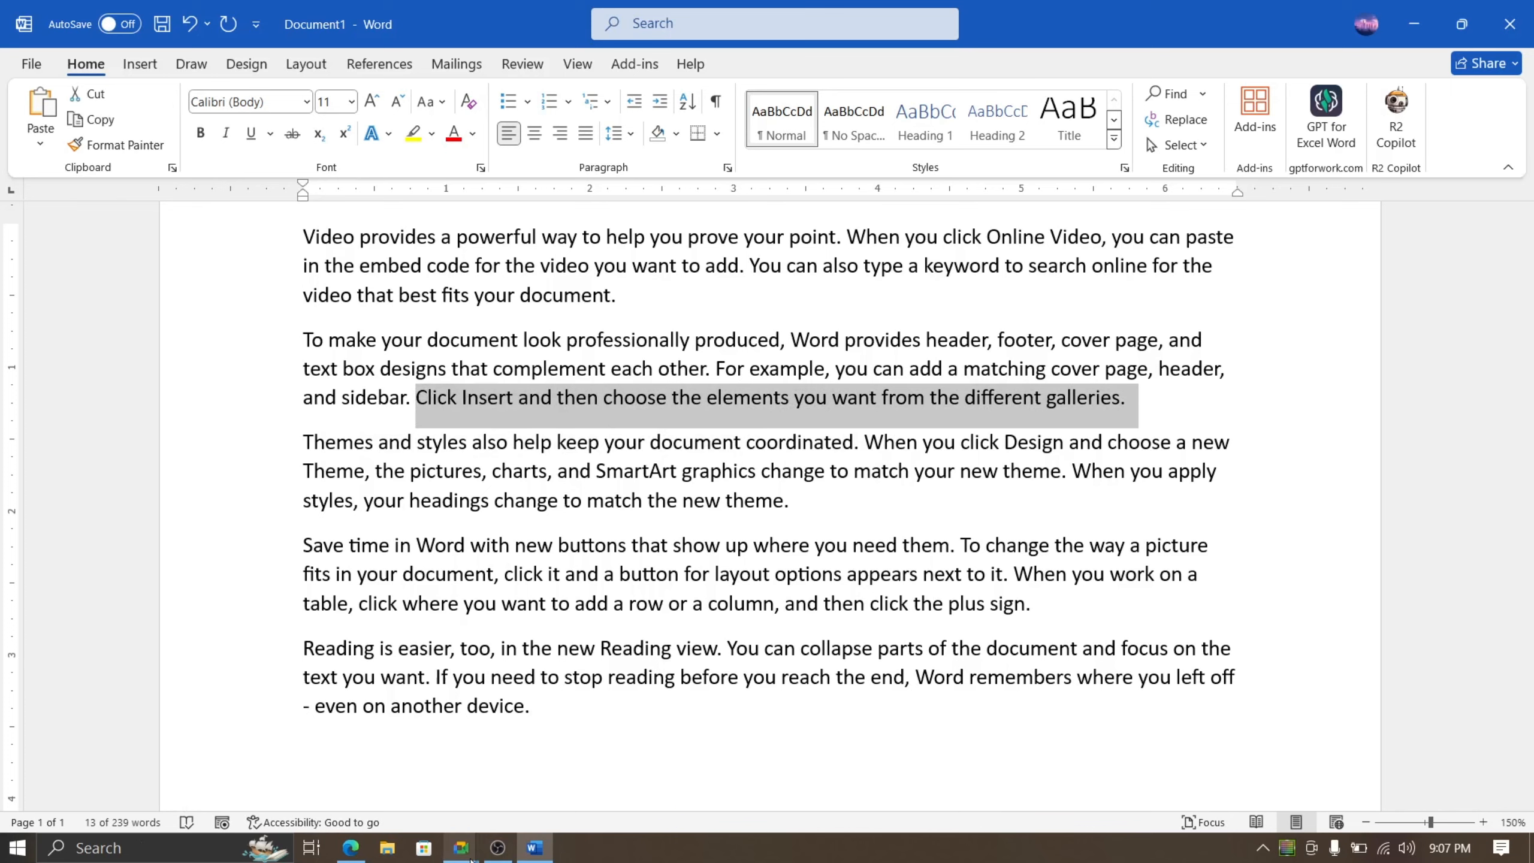
# Step: Switch to Edge to examine the copy shortcut in the Lesson 4 PDF and its keys on the typing lecture's keyboard picture
pyautogui.click(339, 854)
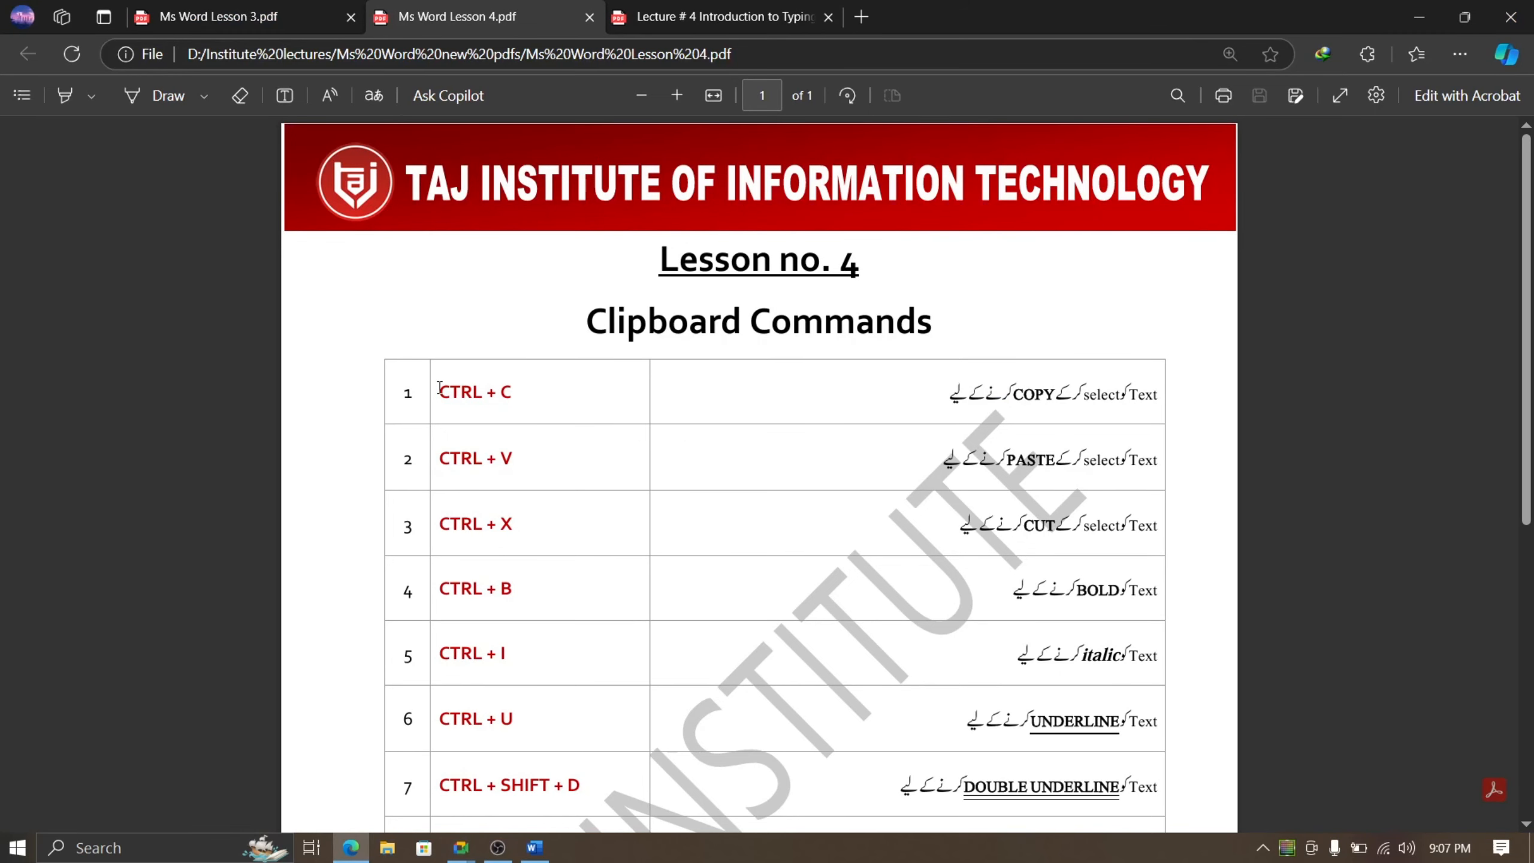
pyautogui.moveTo(438, 391); pyautogui.dragTo(515, 392)
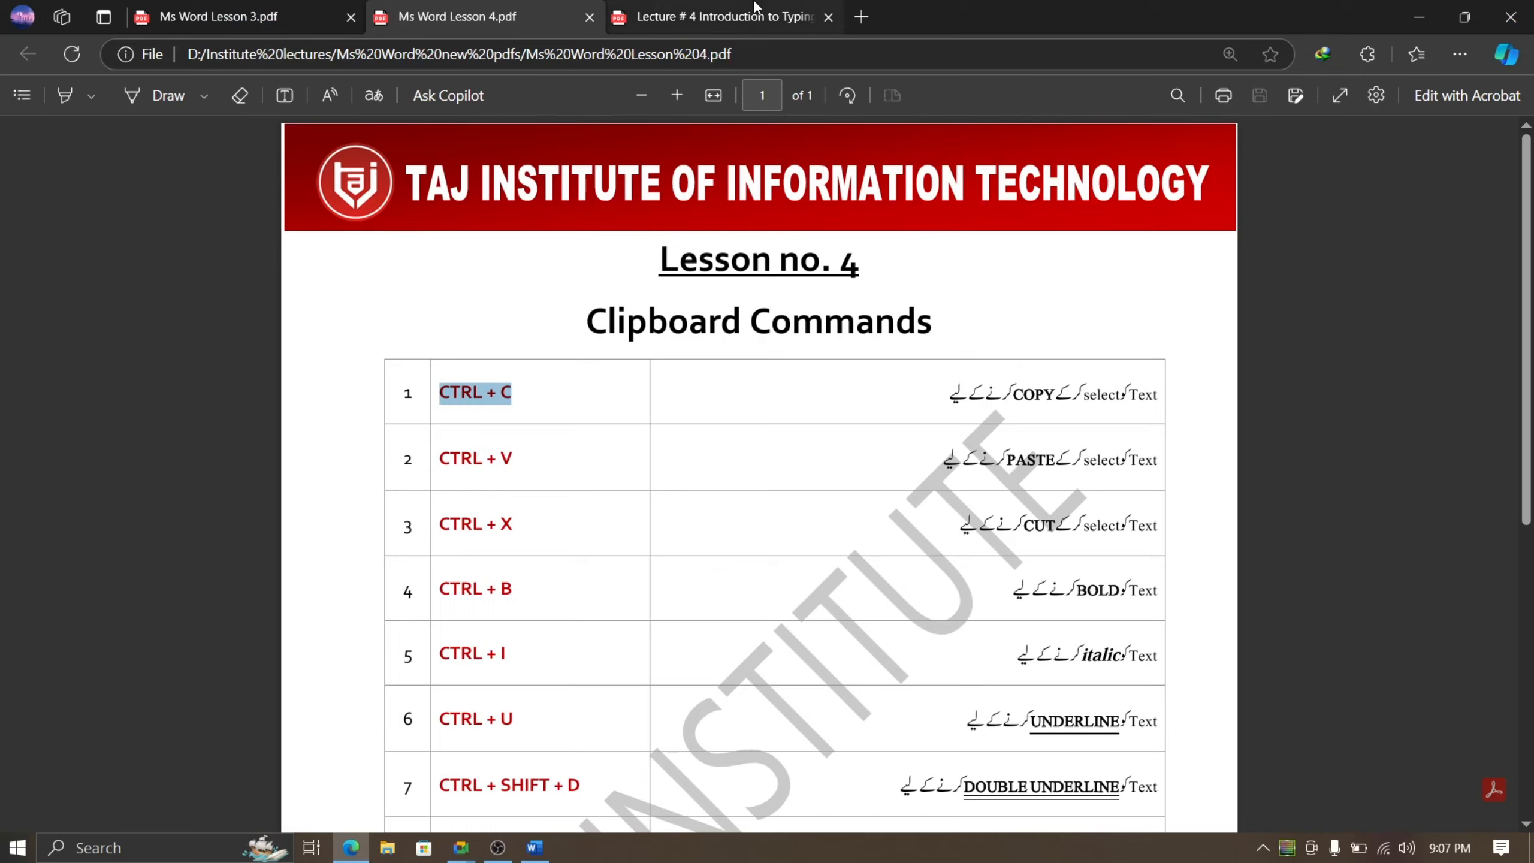
pyautogui.click(755, 11)
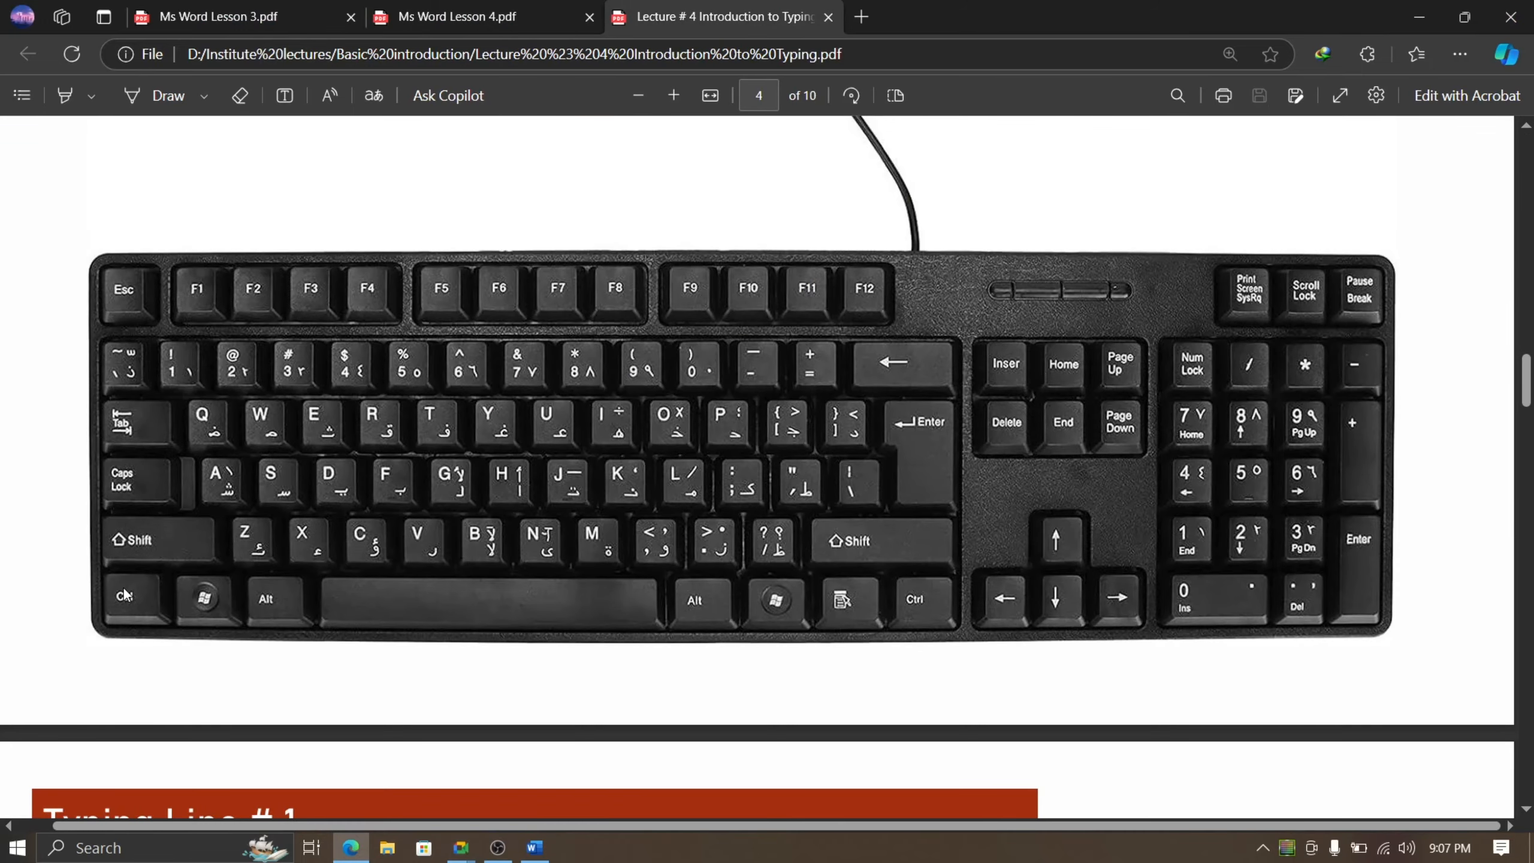
pyautogui.press('ctrl')
pyautogui.press('ctrl')
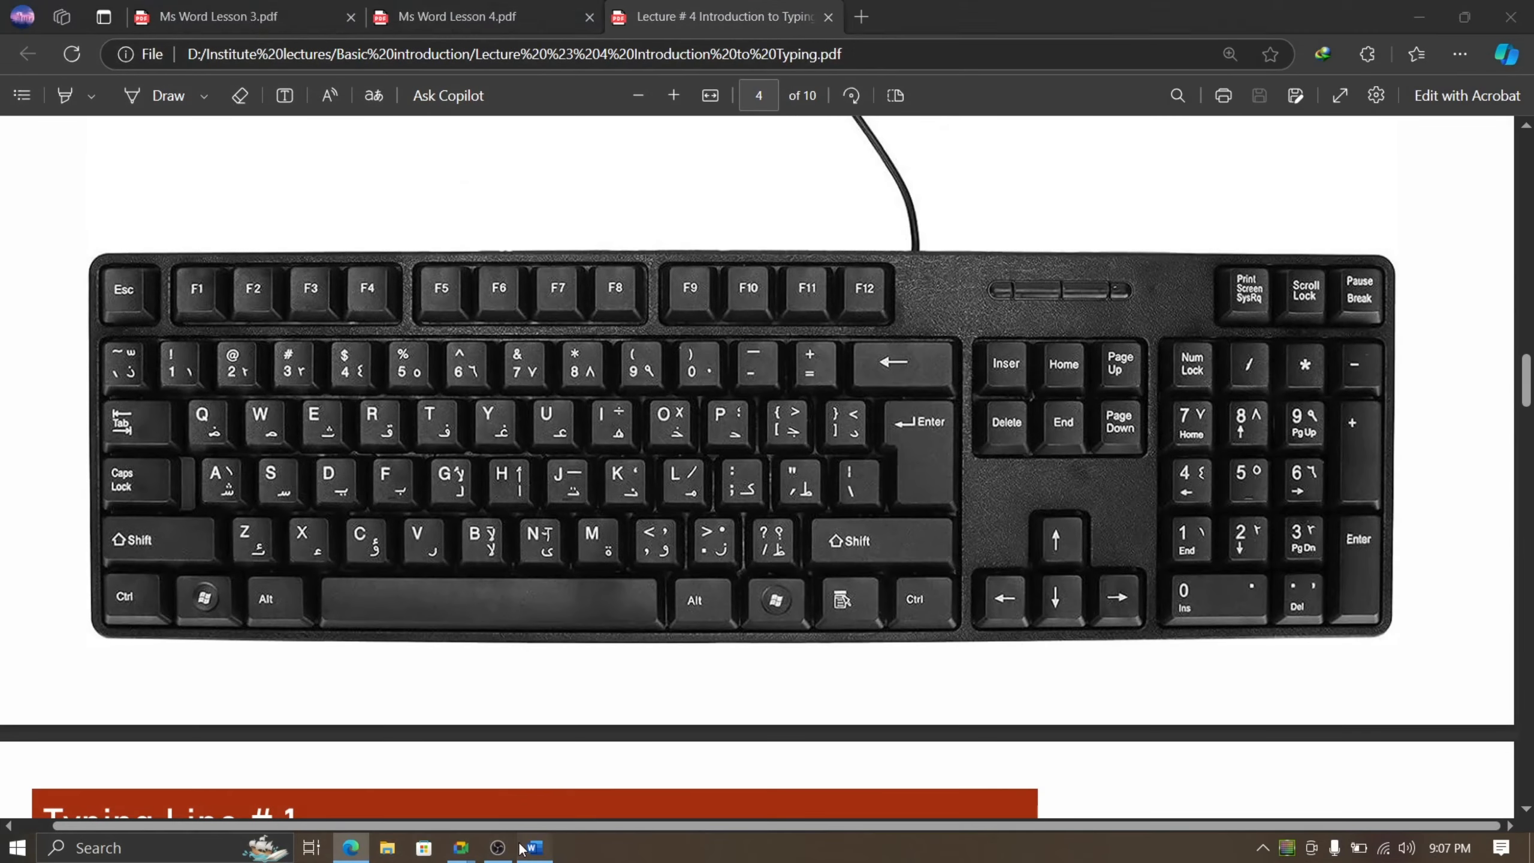
# Step: Review the paste entry in the Lesson 4 PDF and paste the copied sentence at the end of the last paragraph in Word
pyautogui.click(522, 847)
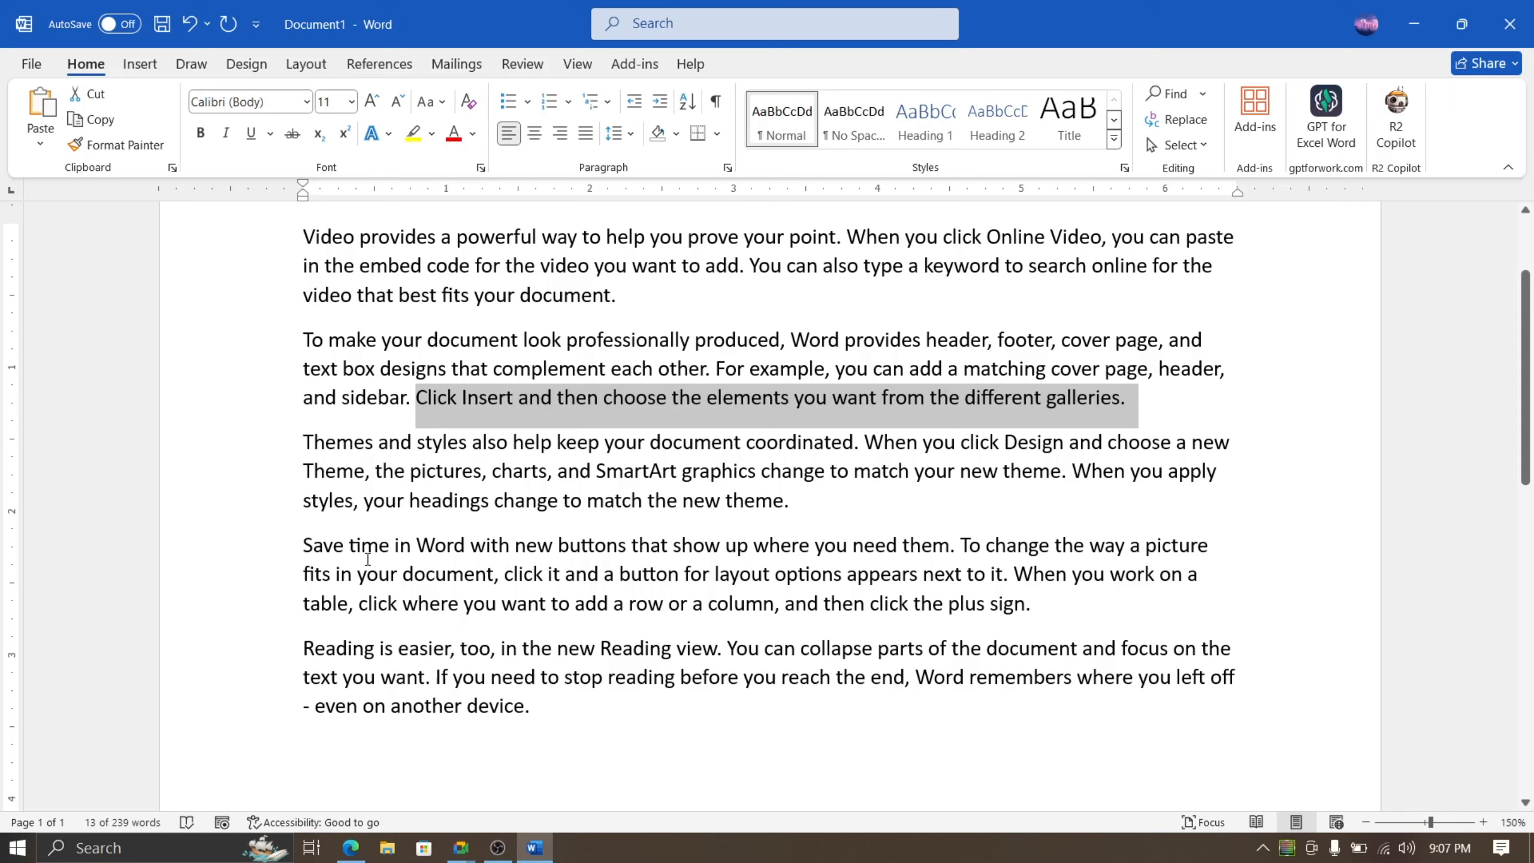
pyautogui.click(546, 709)
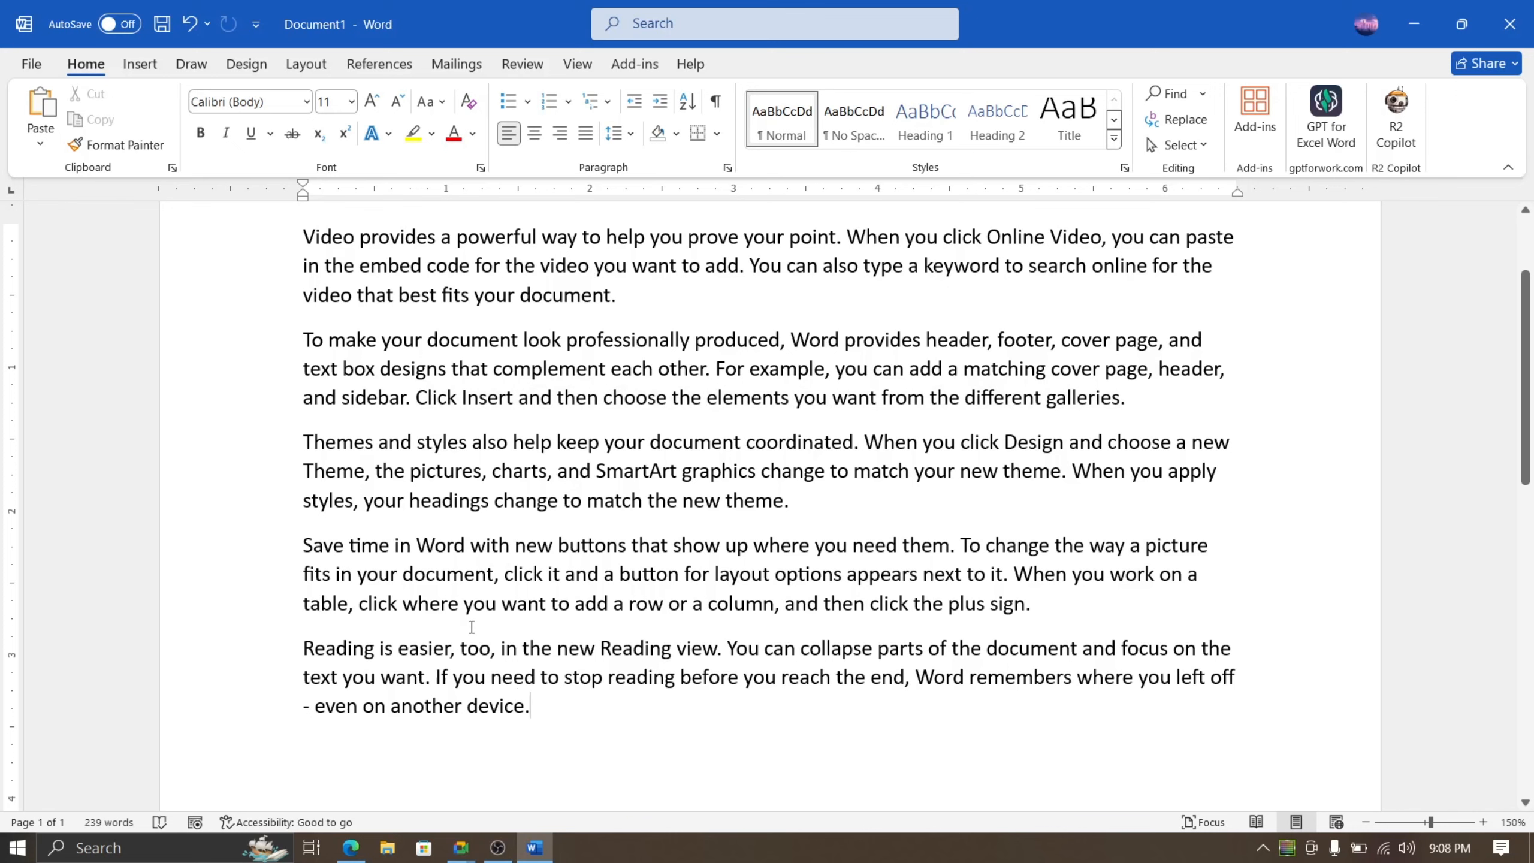
pyautogui.click(350, 847)
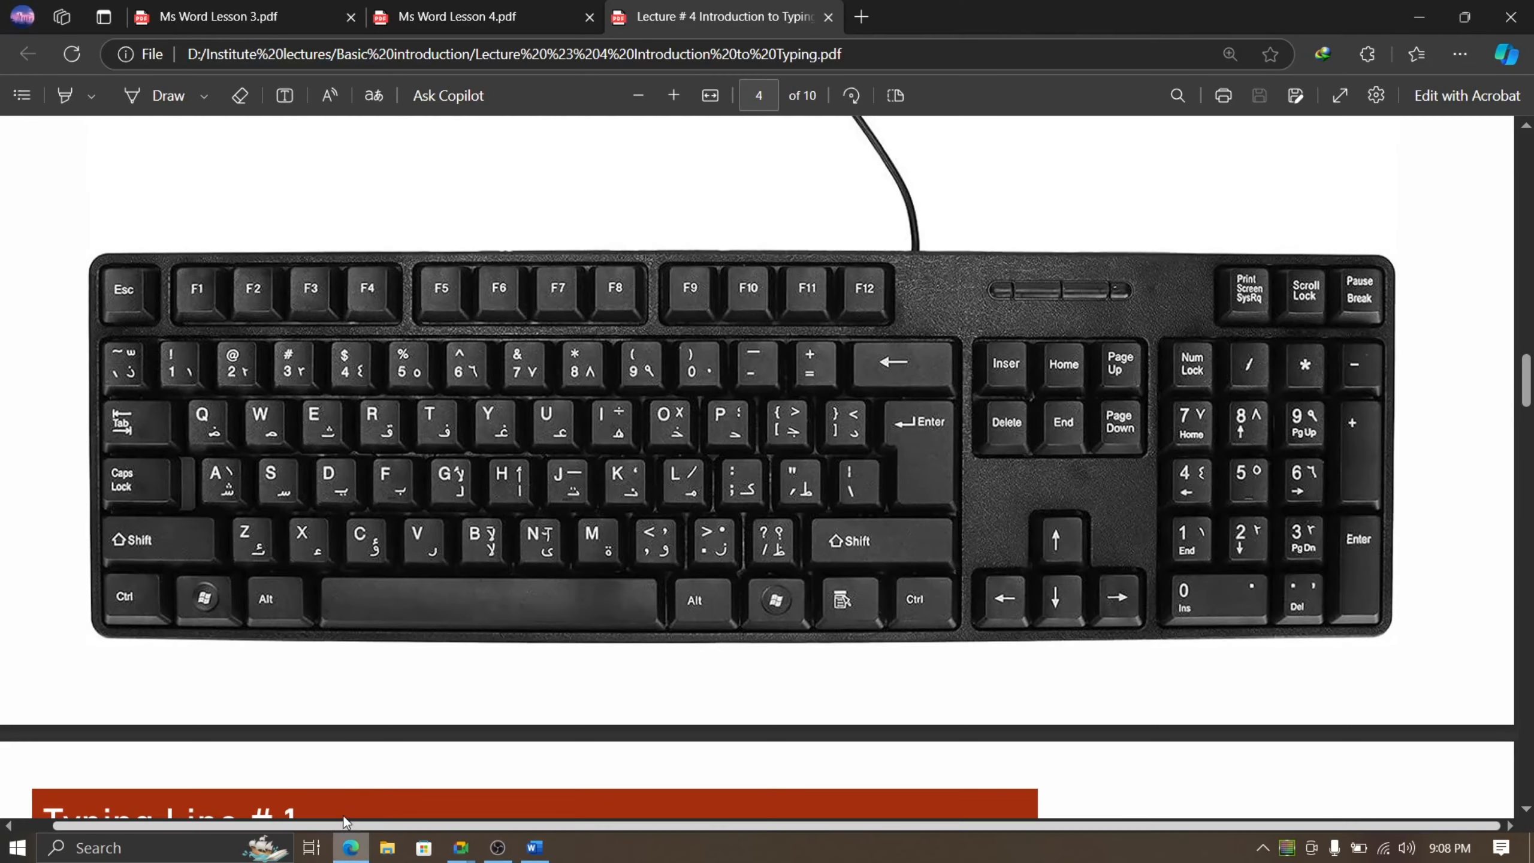
pyautogui.click(380, 16)
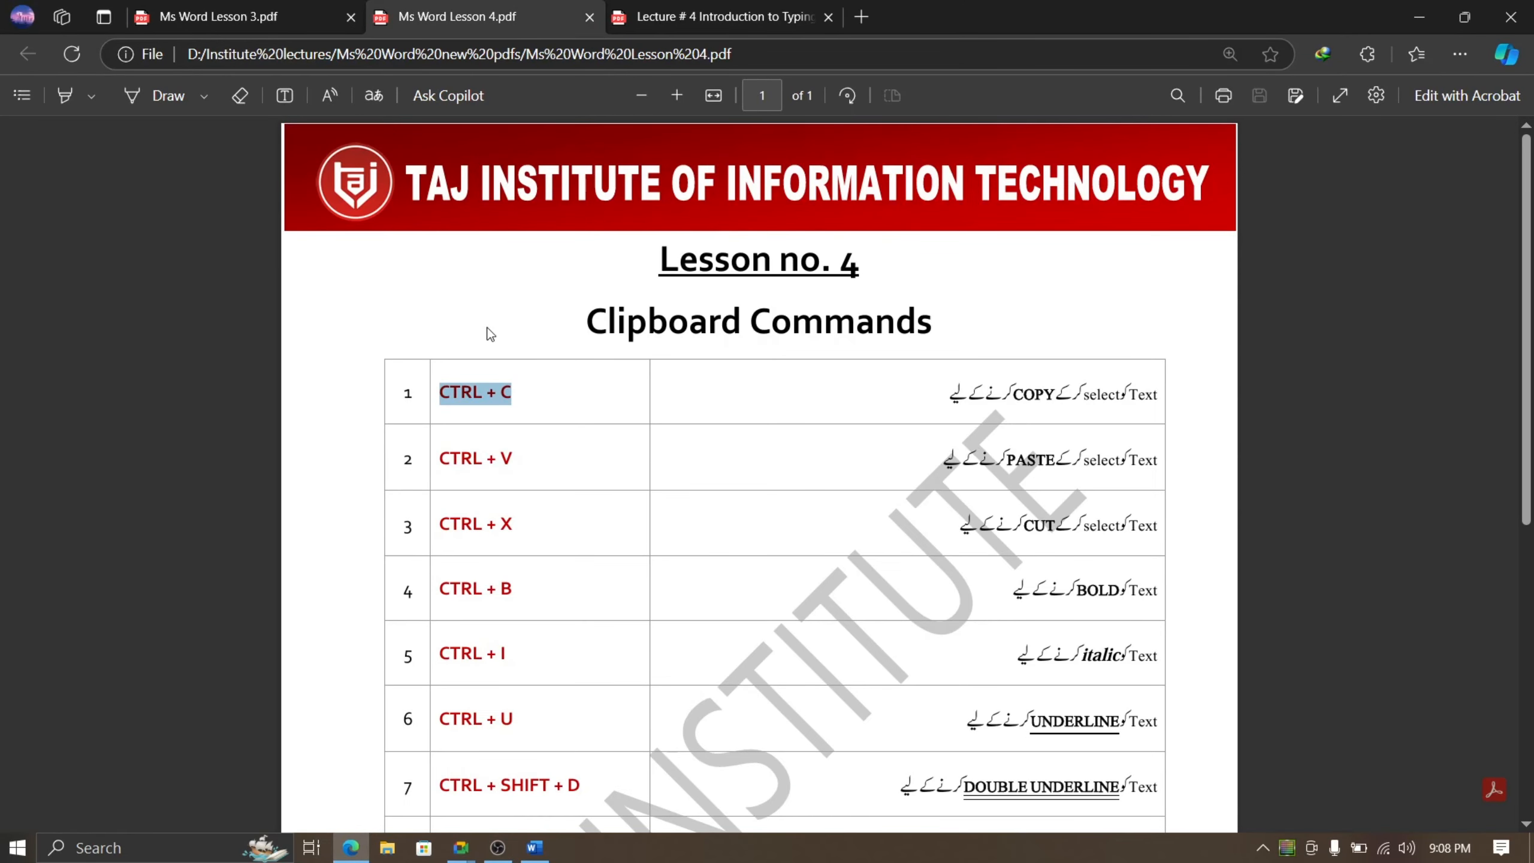
pyautogui.moveTo(439, 457); pyautogui.dragTo(540, 441)
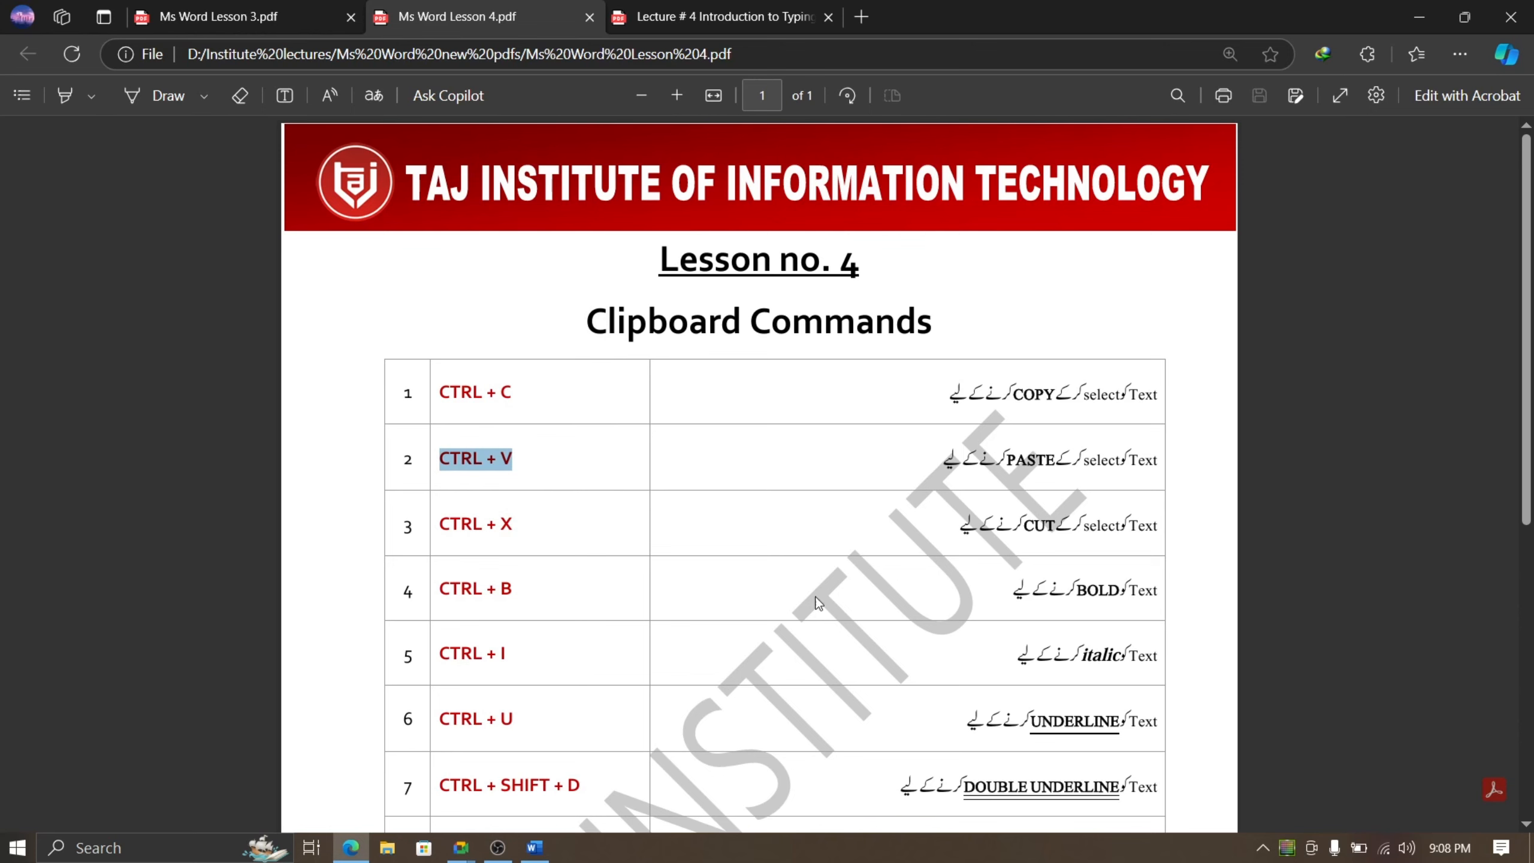
pyautogui.click(534, 847)
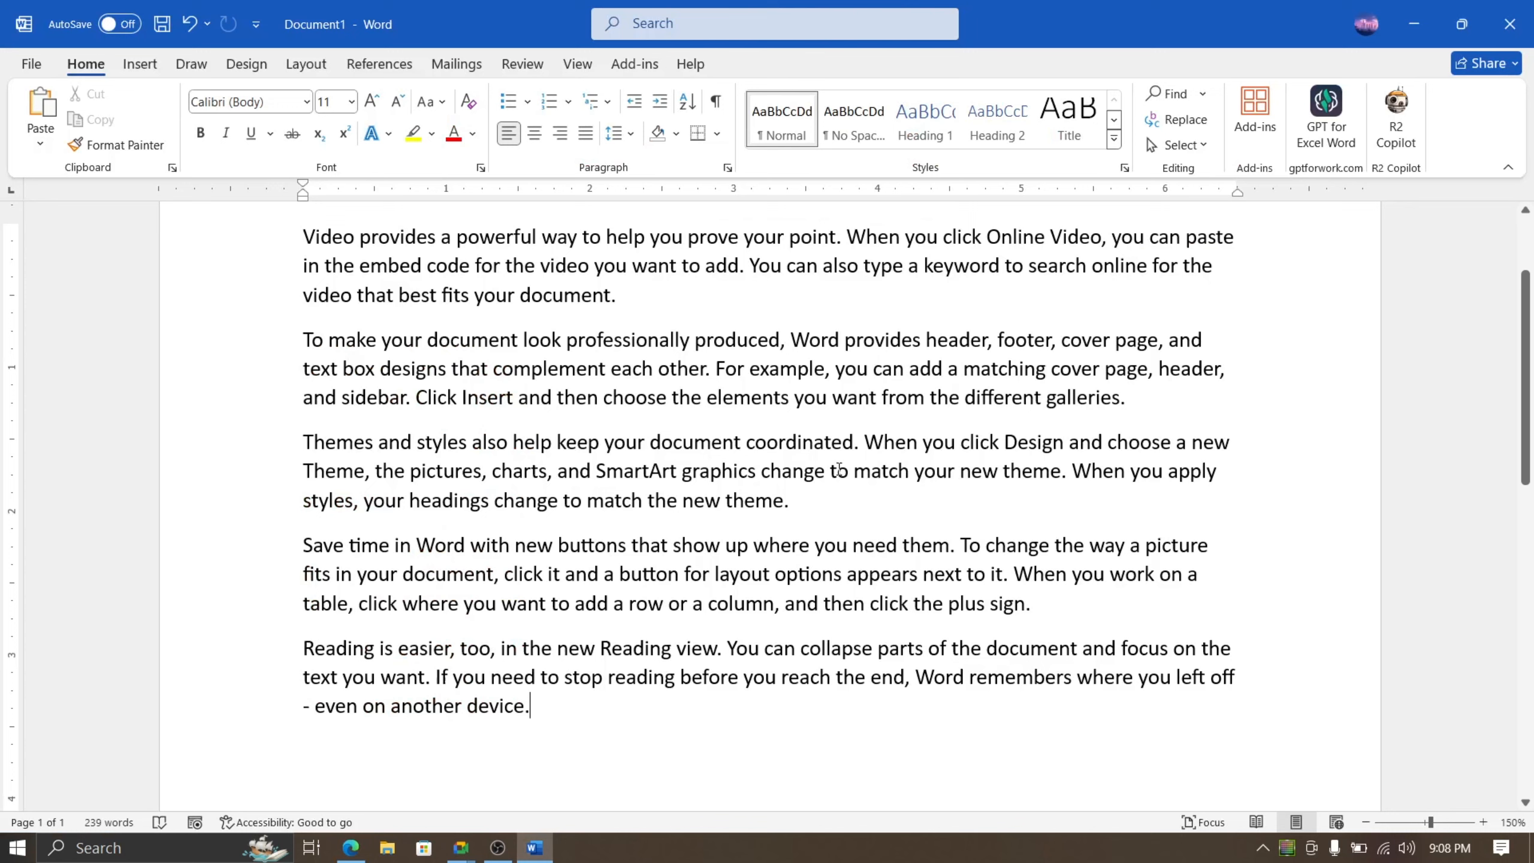
pyautogui.hotkey('ctrl', 'v')
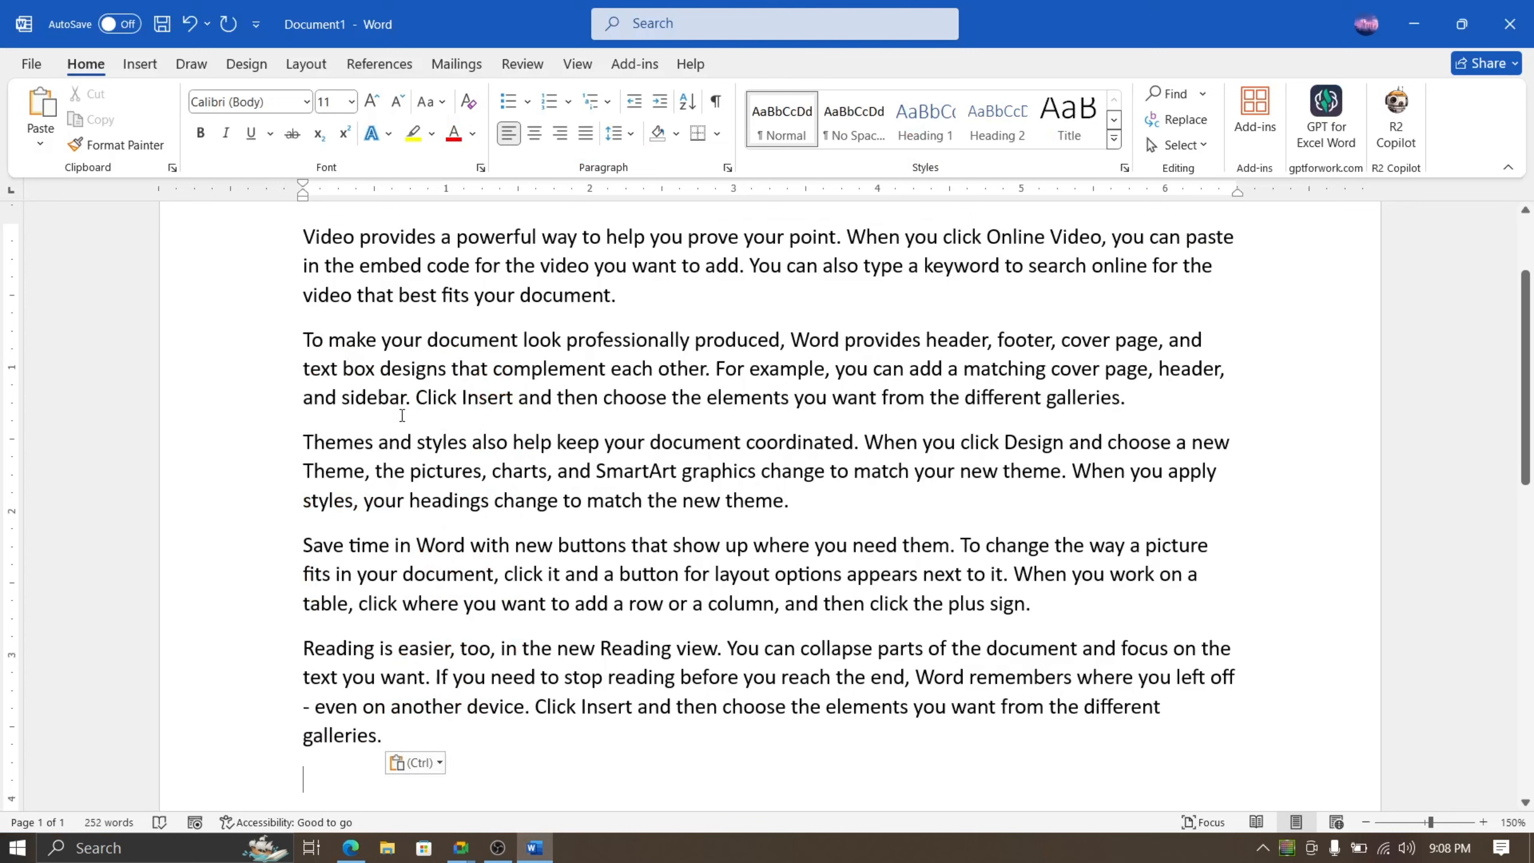
# Step: Compare the original sentence in the second paragraph with its pasted copy in the last paragraph by highlighting each
pyautogui.moveTo(406, 401); pyautogui.dragTo(1141, 406)
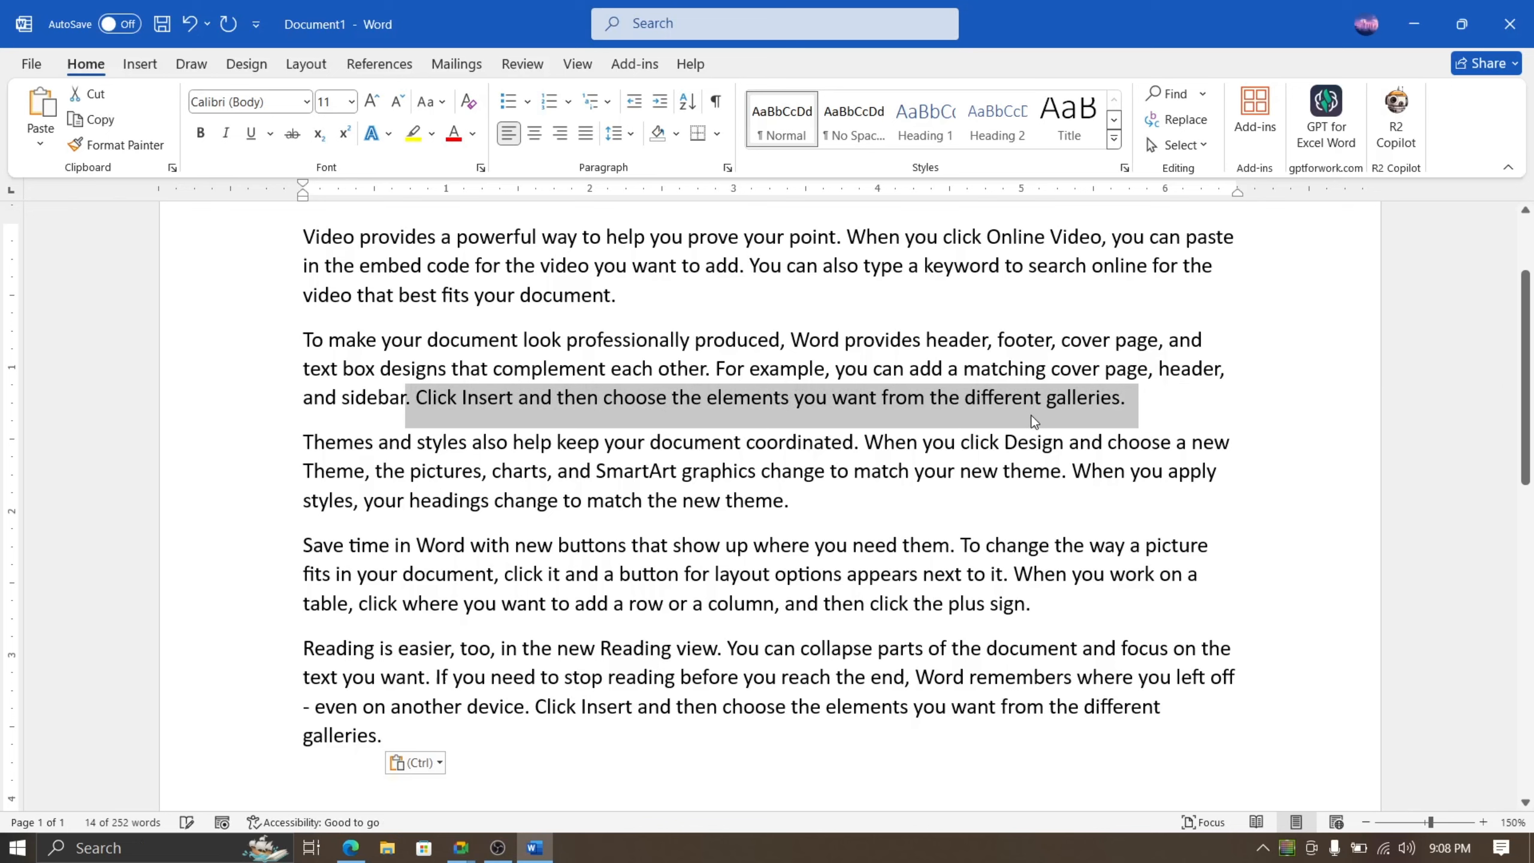
pyautogui.click(538, 714)
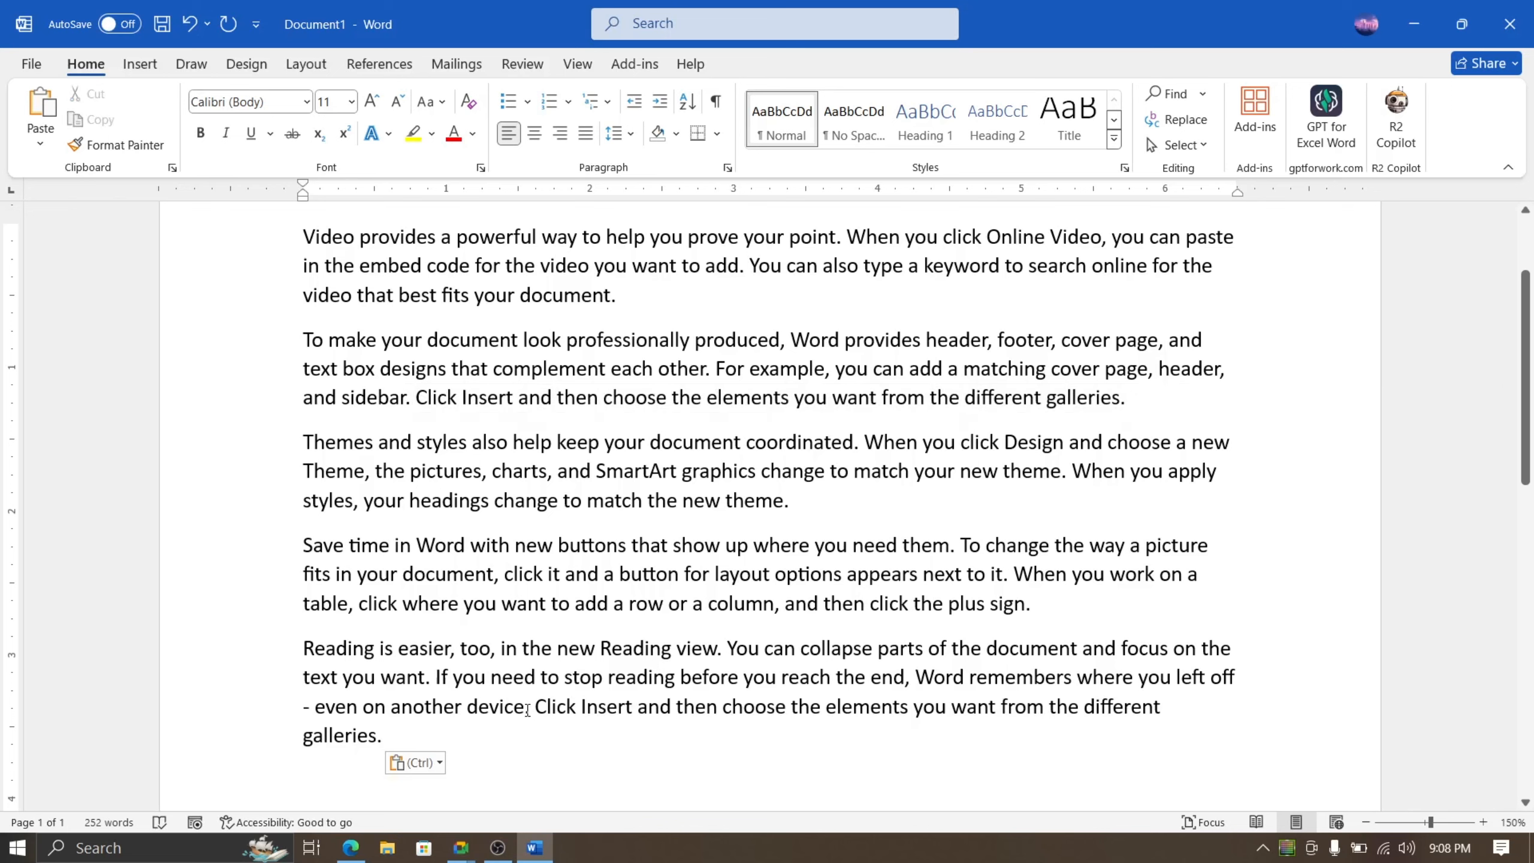
pyautogui.keyDown('ctrl'); pyautogui.click(534, 707); pyautogui.keyUp('ctrl')
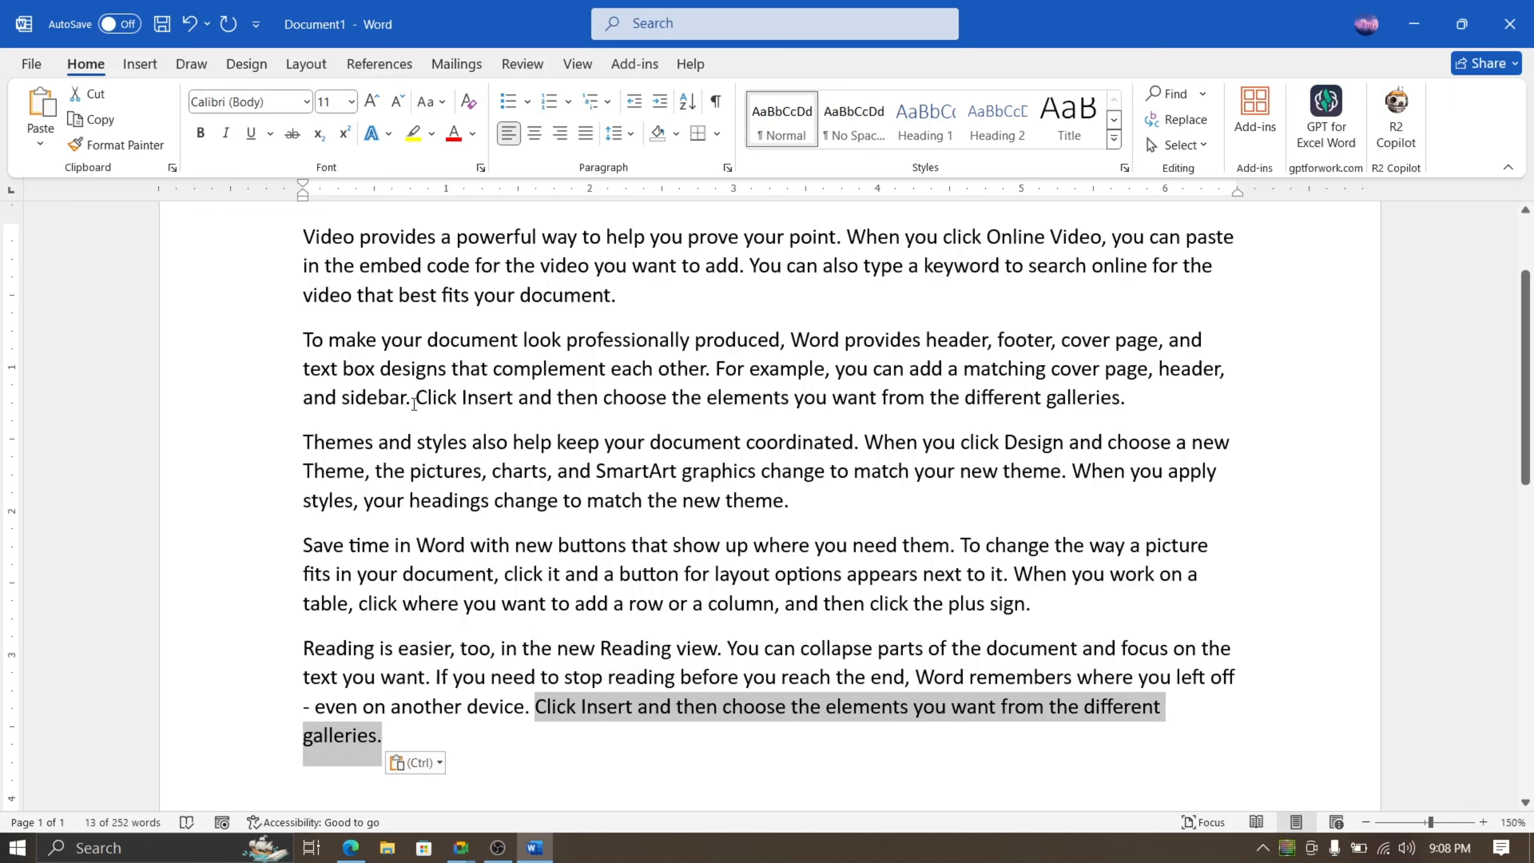
pyautogui.moveTo(414, 404); pyautogui.dragTo(1119, 404)
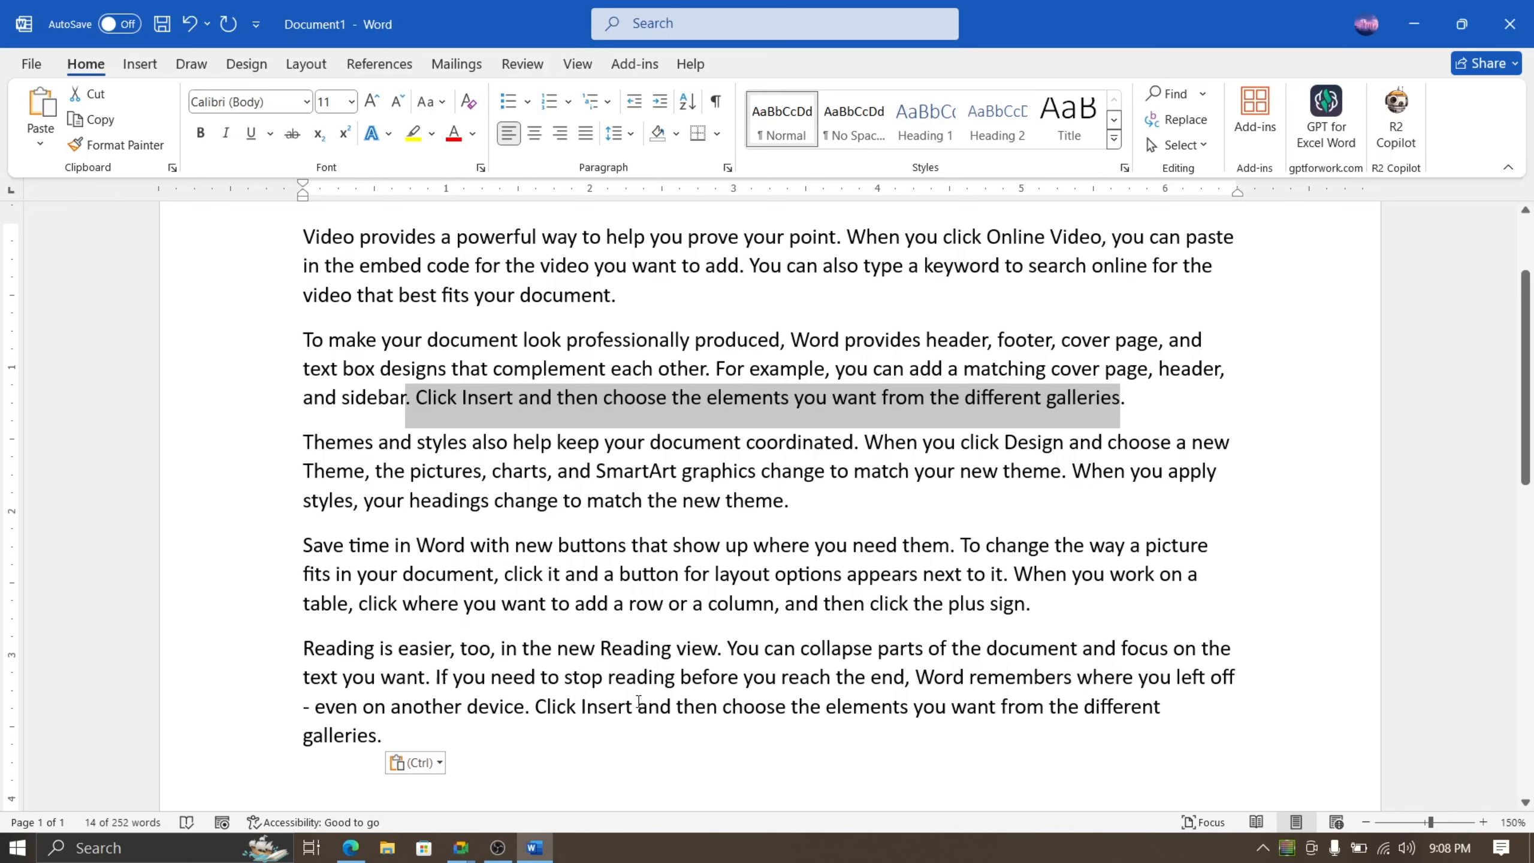
pyautogui.press('ctrl')
pyautogui.click(793, 798)
# Step: Select the last sentence of the third paragraph, starting at "When you apply styles"
pyautogui.click(810, 493)
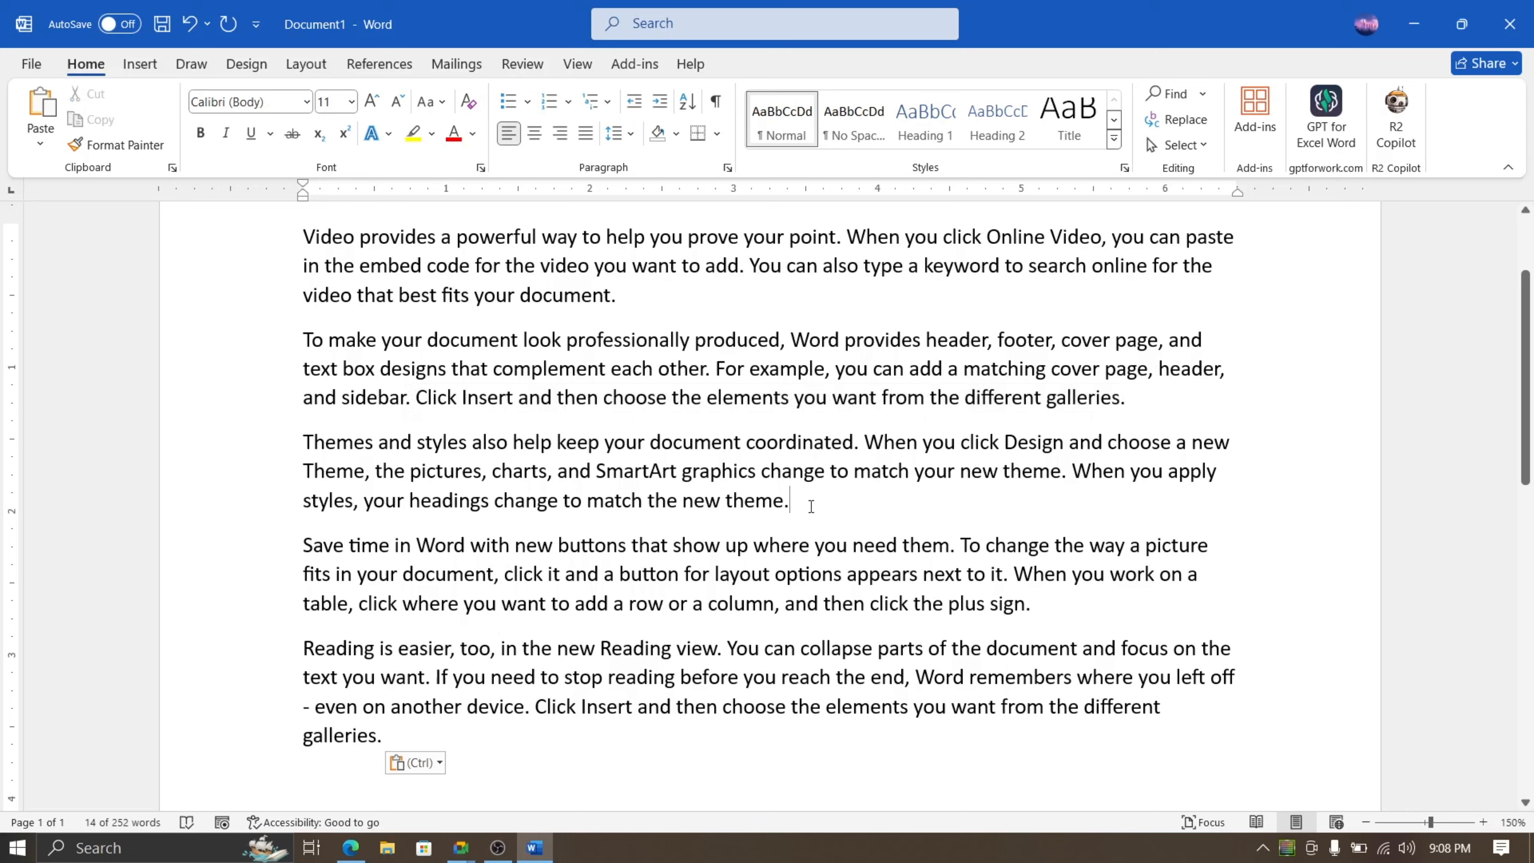
pyautogui.moveTo(1042, 506); pyautogui.dragTo(1072, 470)
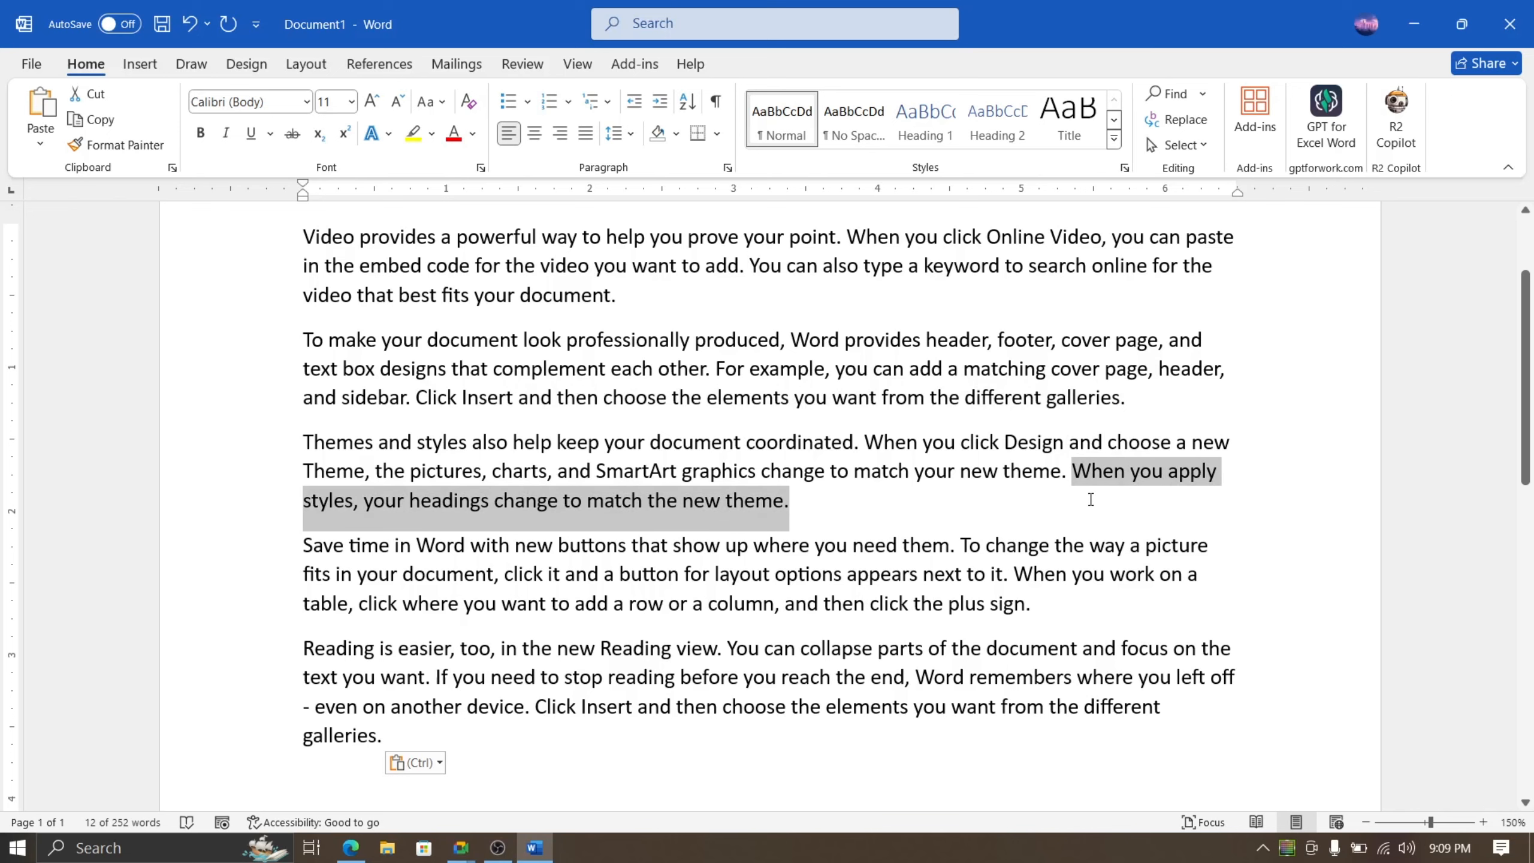
pyautogui.click(1036, 621)
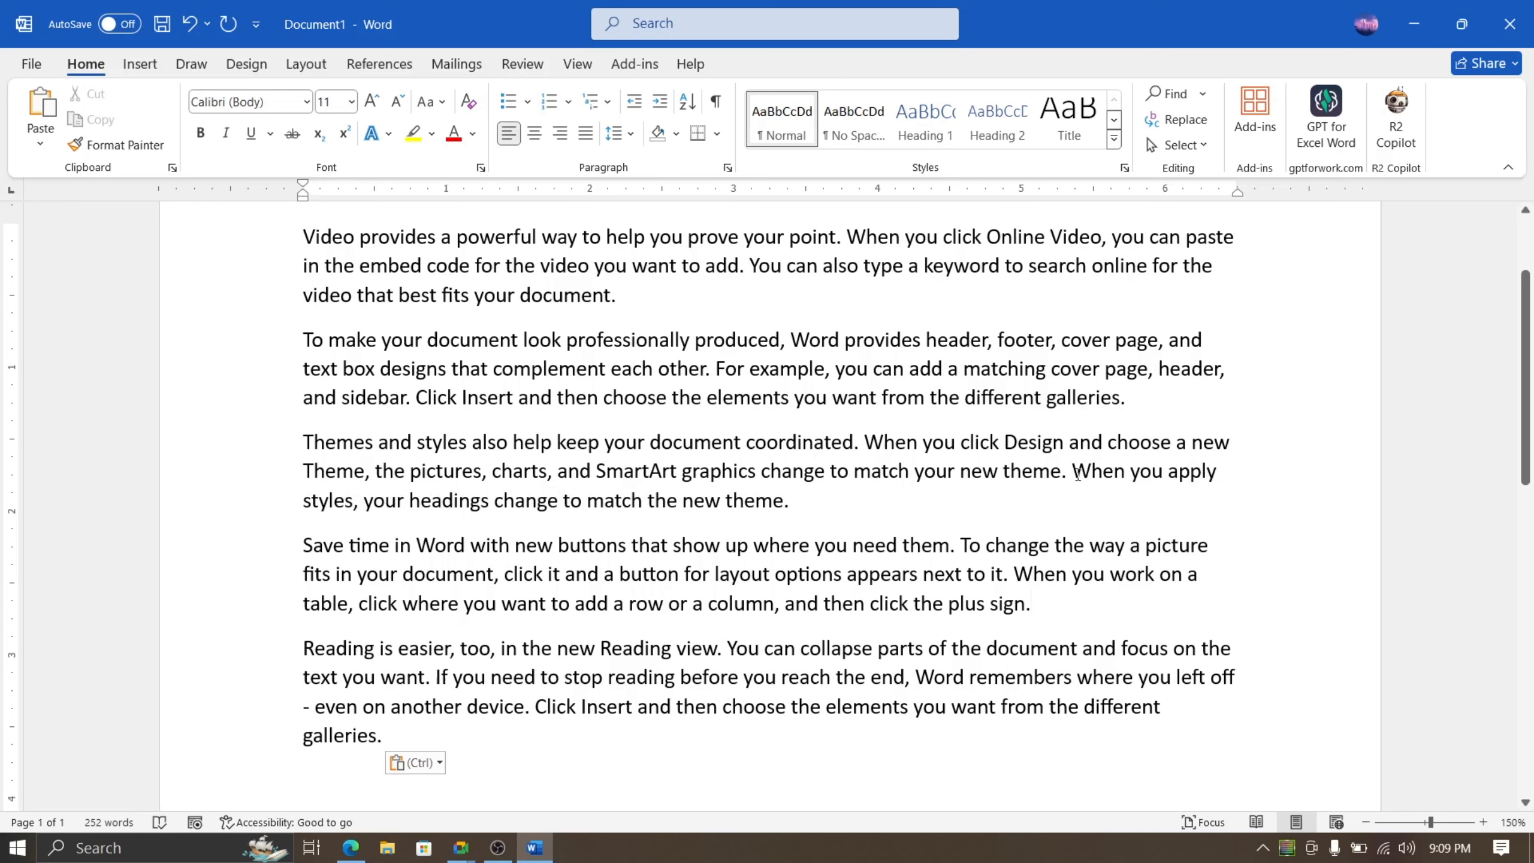
pyautogui.click(1023, 619)
pyautogui.moveTo(1034, 502); pyautogui.dragTo(1064, 472)
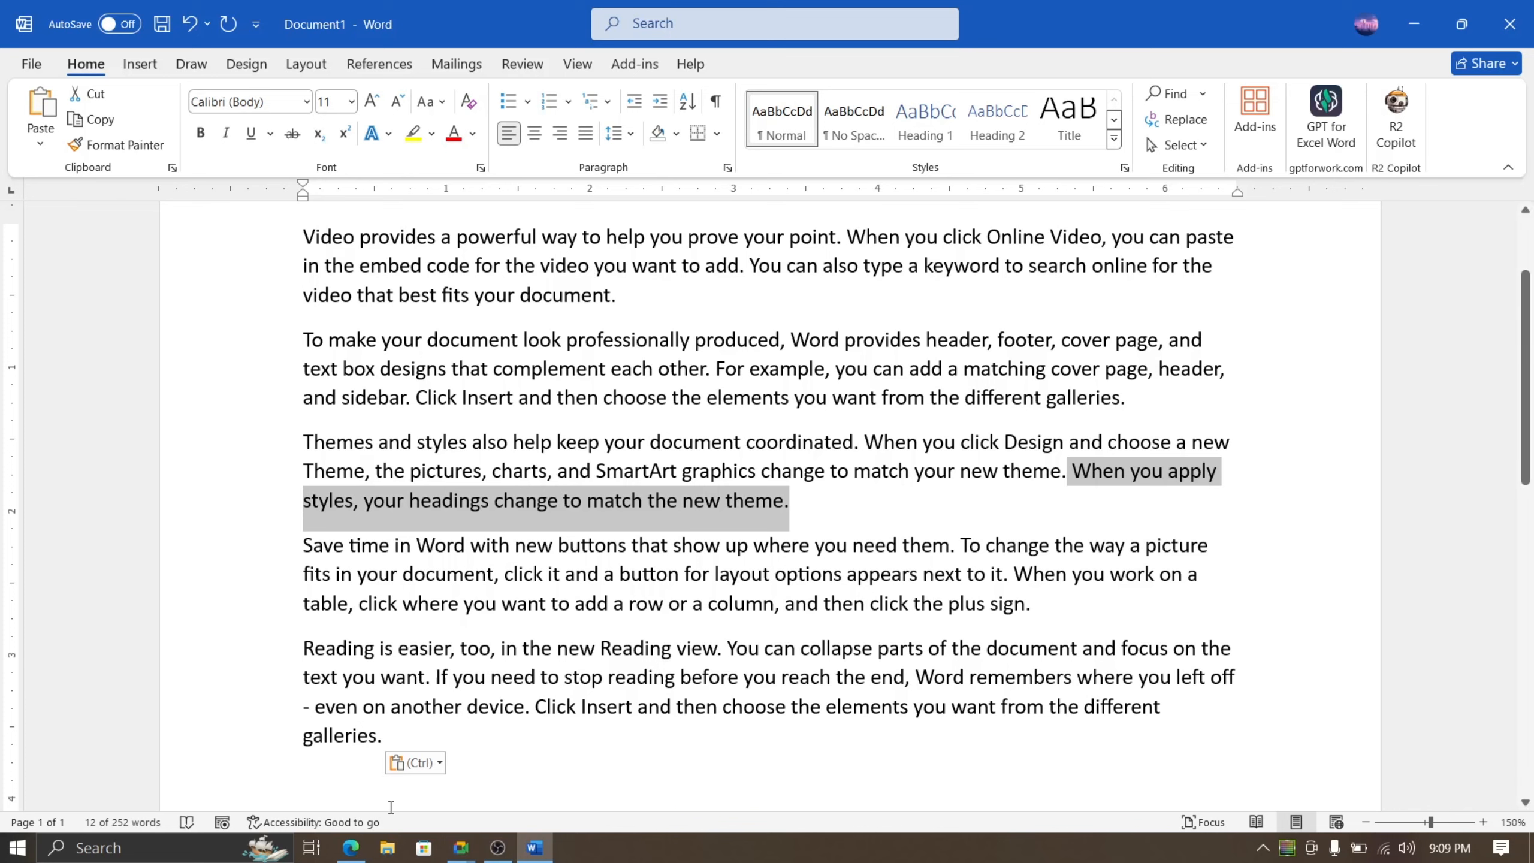
# Step: Switch to Edge and highlight the cut shortcut entry in the Ms Word Lesson 4 PDF
pyautogui.click(351, 847)
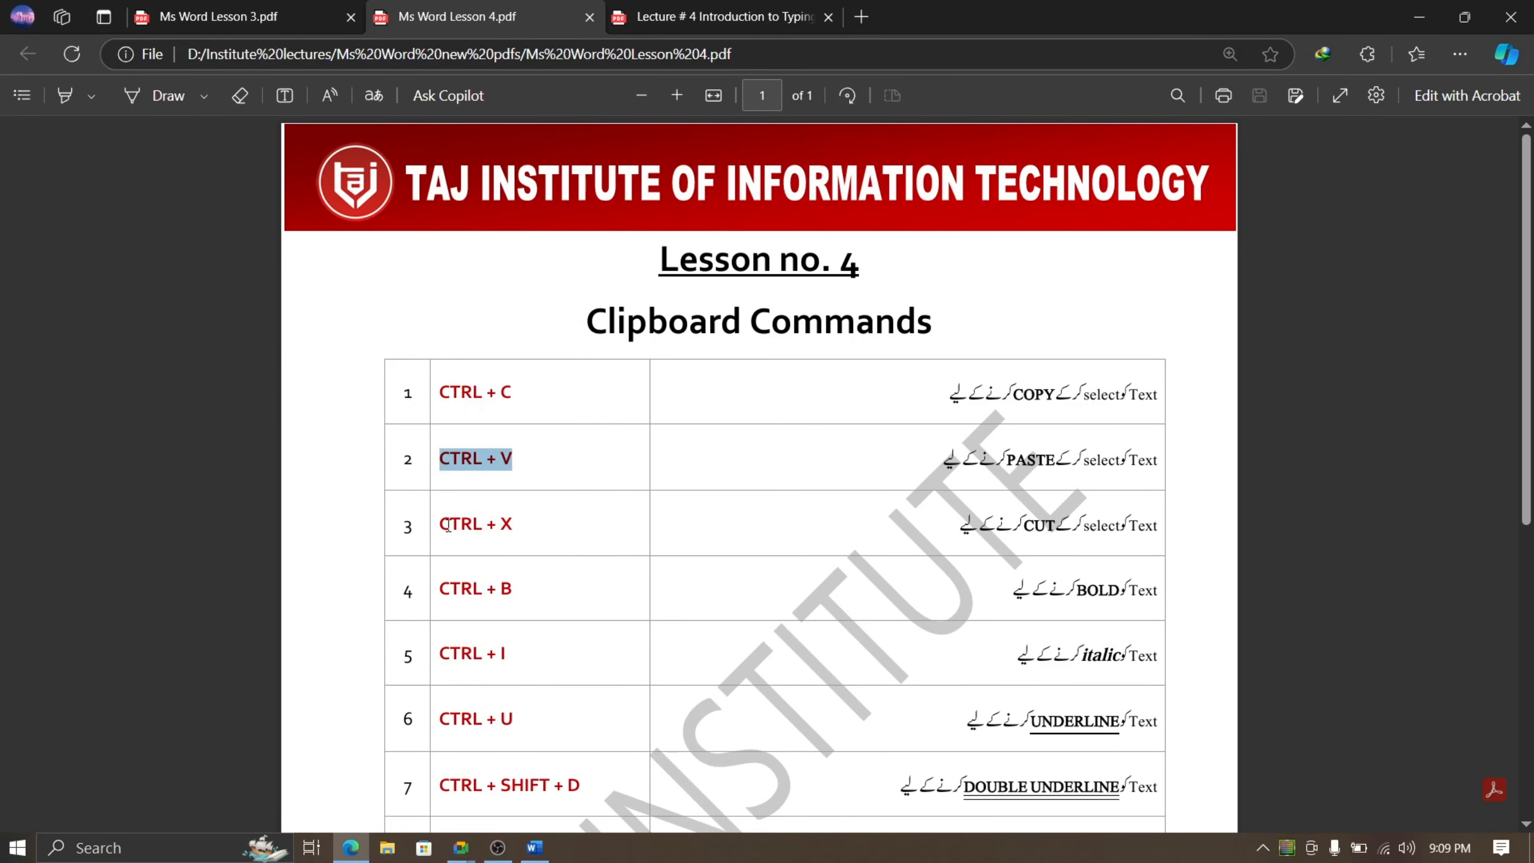
pyautogui.moveTo(445, 523); pyautogui.dragTo(530, 516)
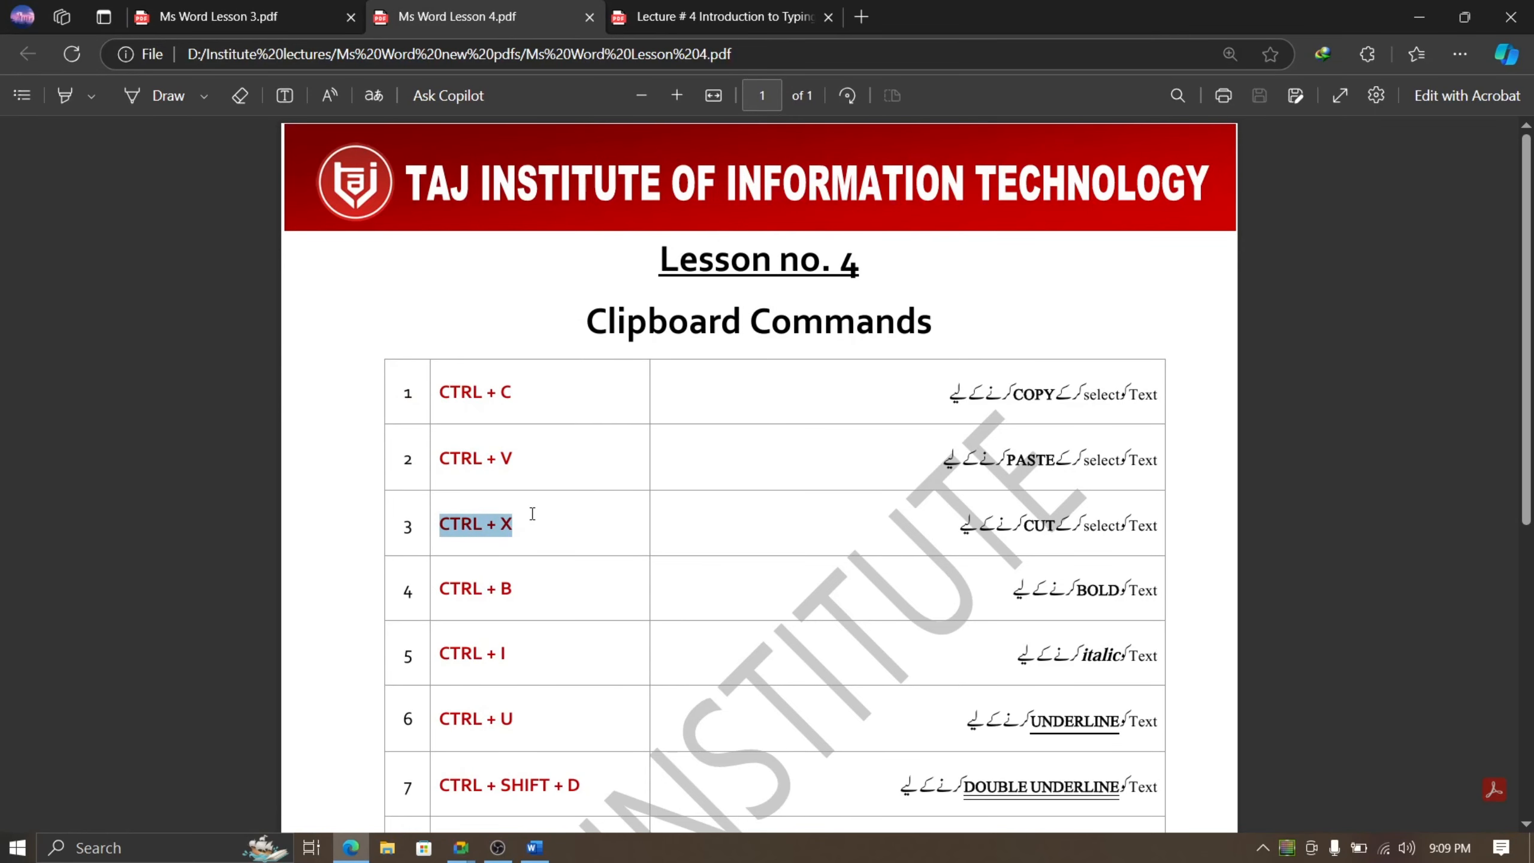
# Step: Switch to Word, cut the selected "When you apply styles" sentence and paste it at the end of the fourth paragraph
pyautogui.click(534, 847)
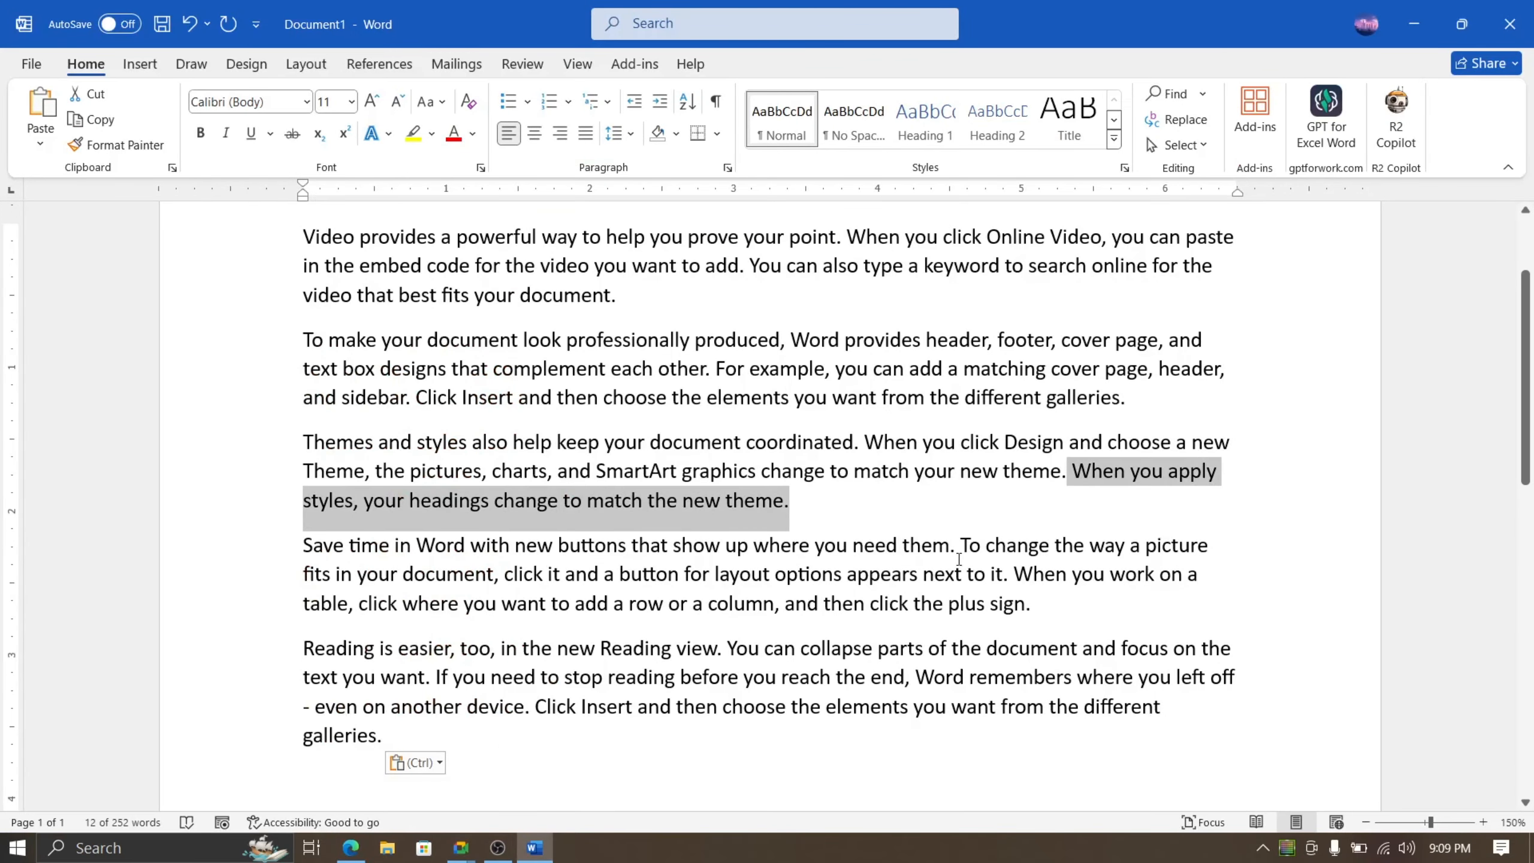
pyautogui.hotkey('ctrl', 'x')
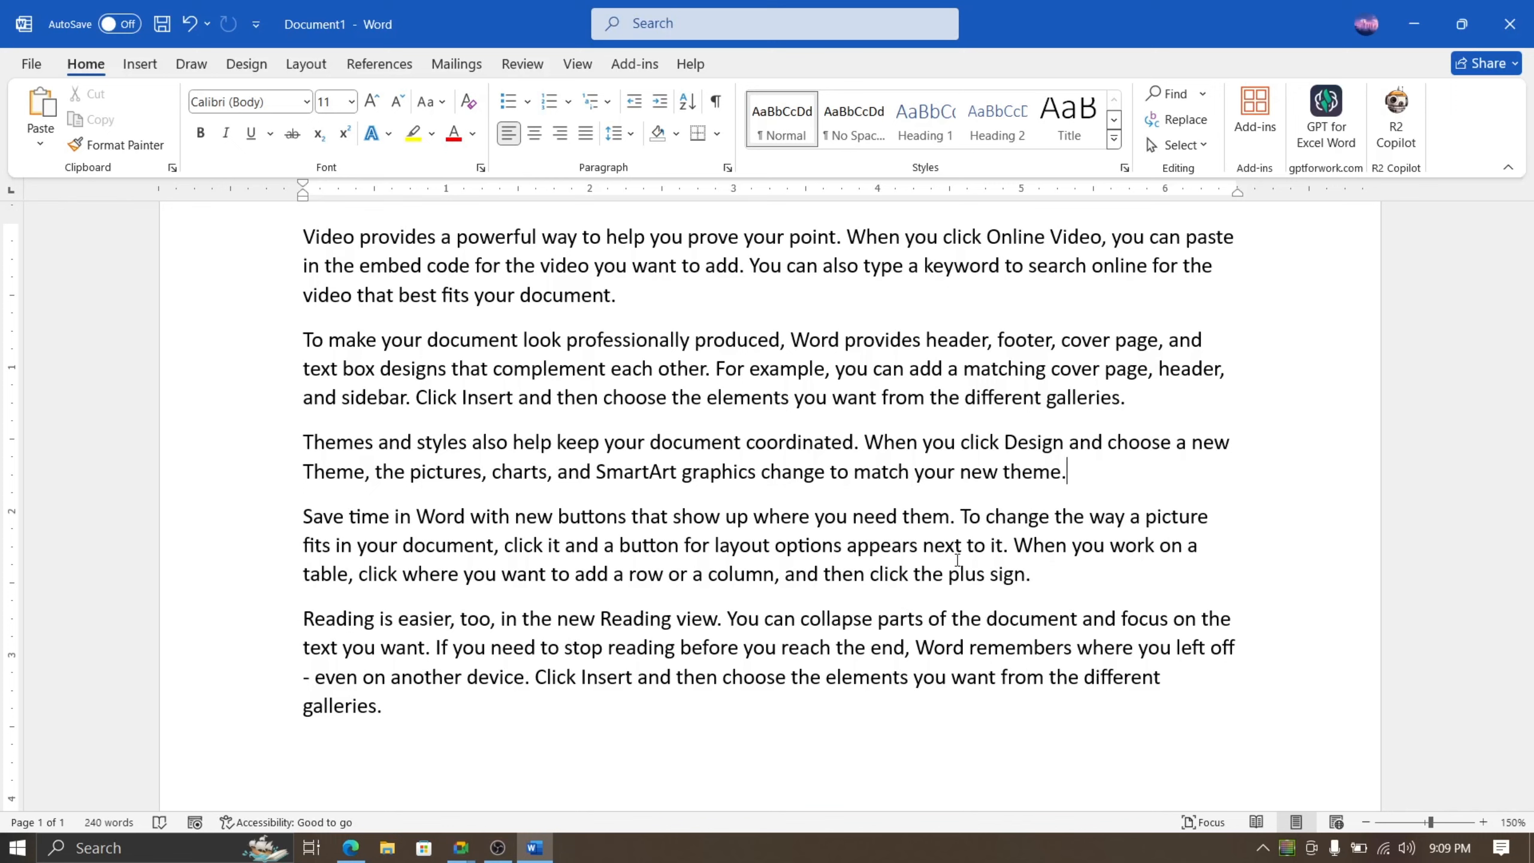
pyautogui.click(1045, 579)
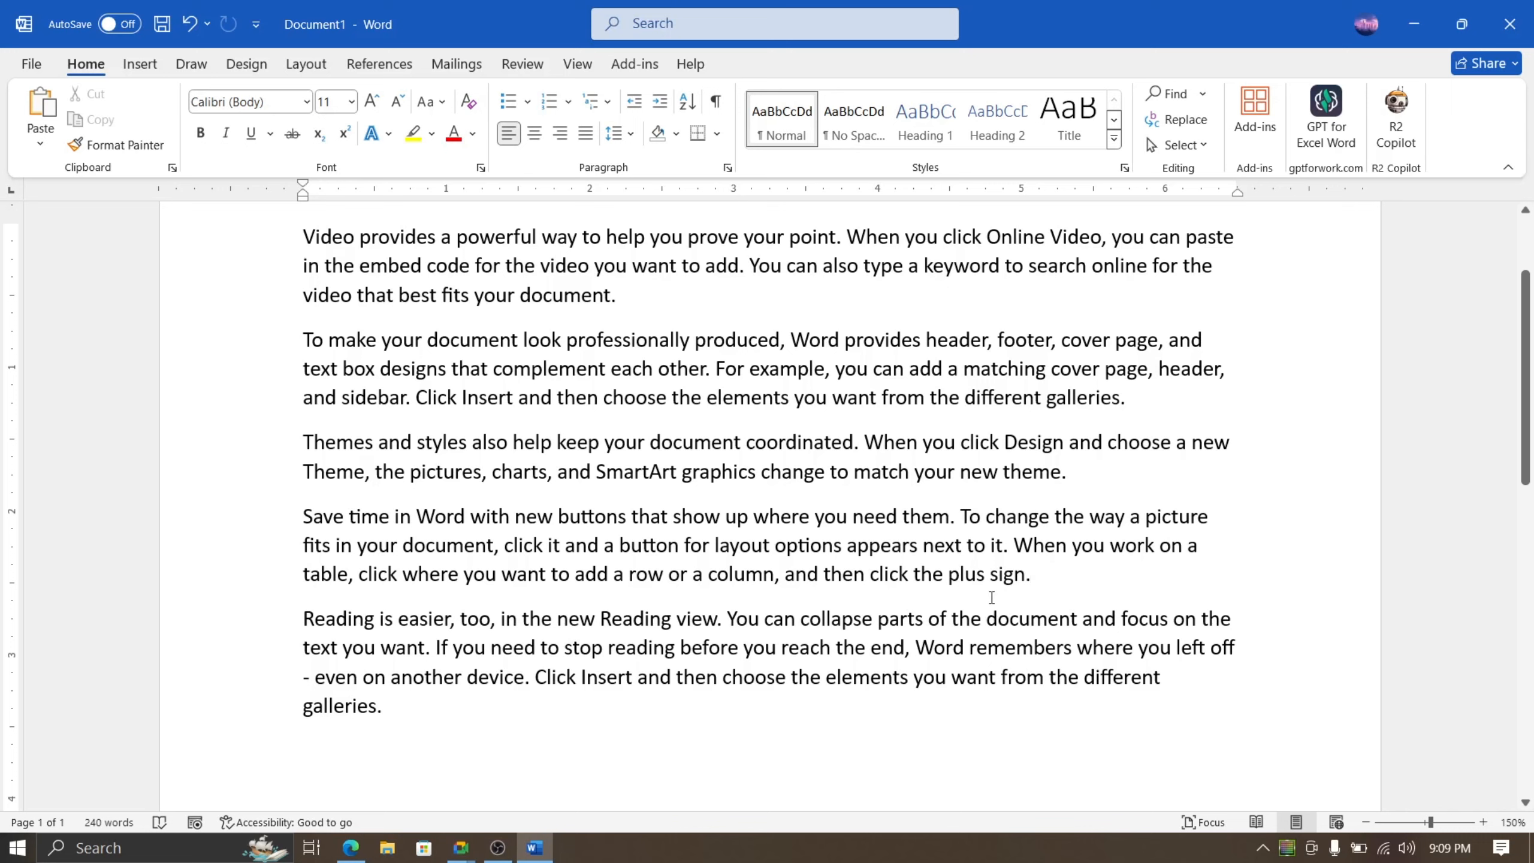
pyautogui.hotkey('ctrl', 'v')
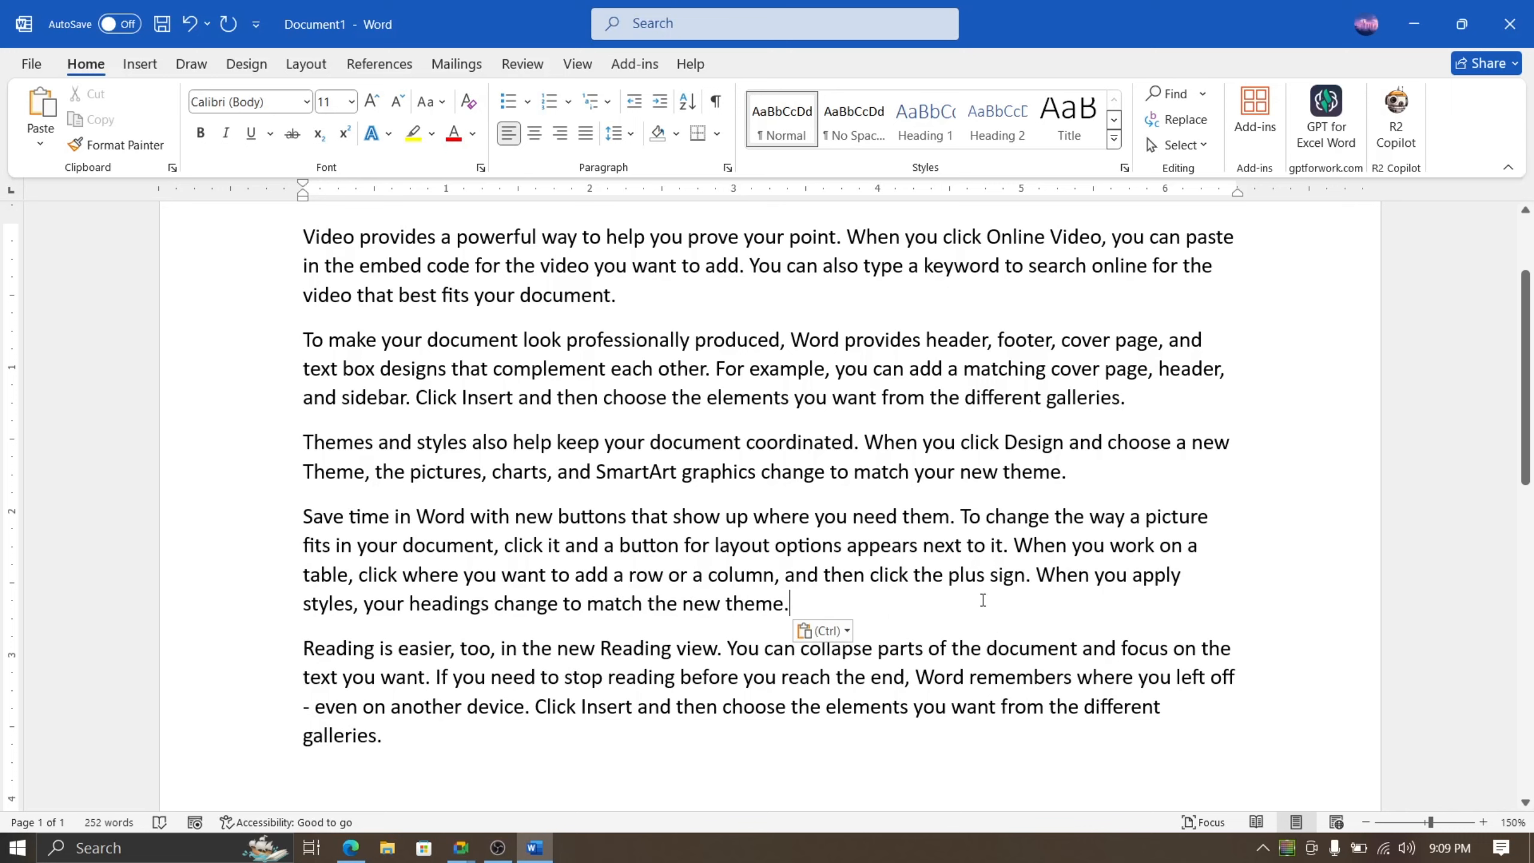
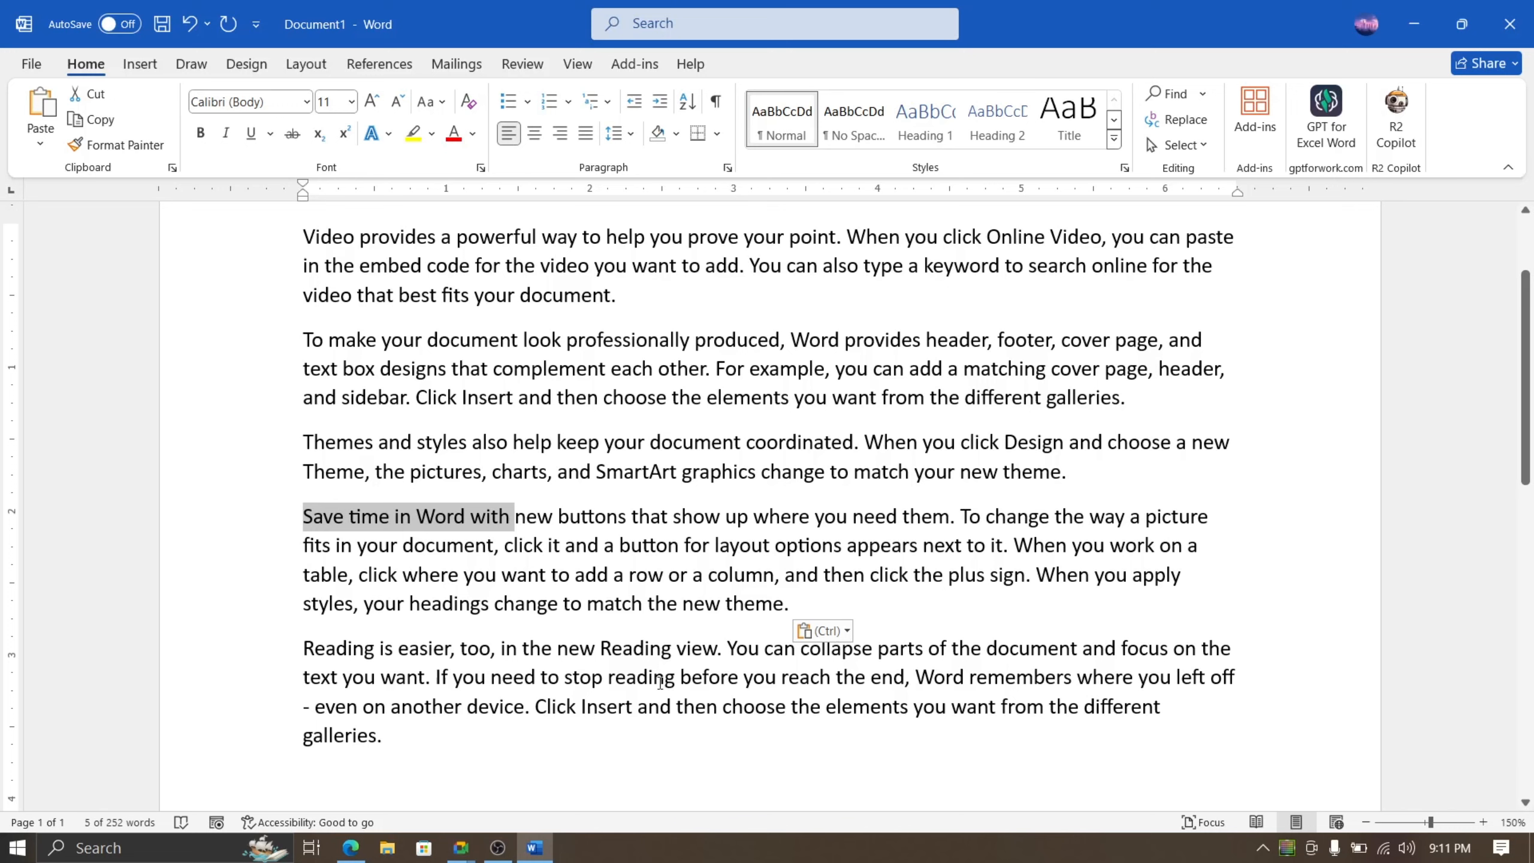
# Step: Break the third paragraph after "Themes and styles" so these words form their own line, and highlight each part in turn
pyautogui.click(470, 444)
pyautogui.press('Left')
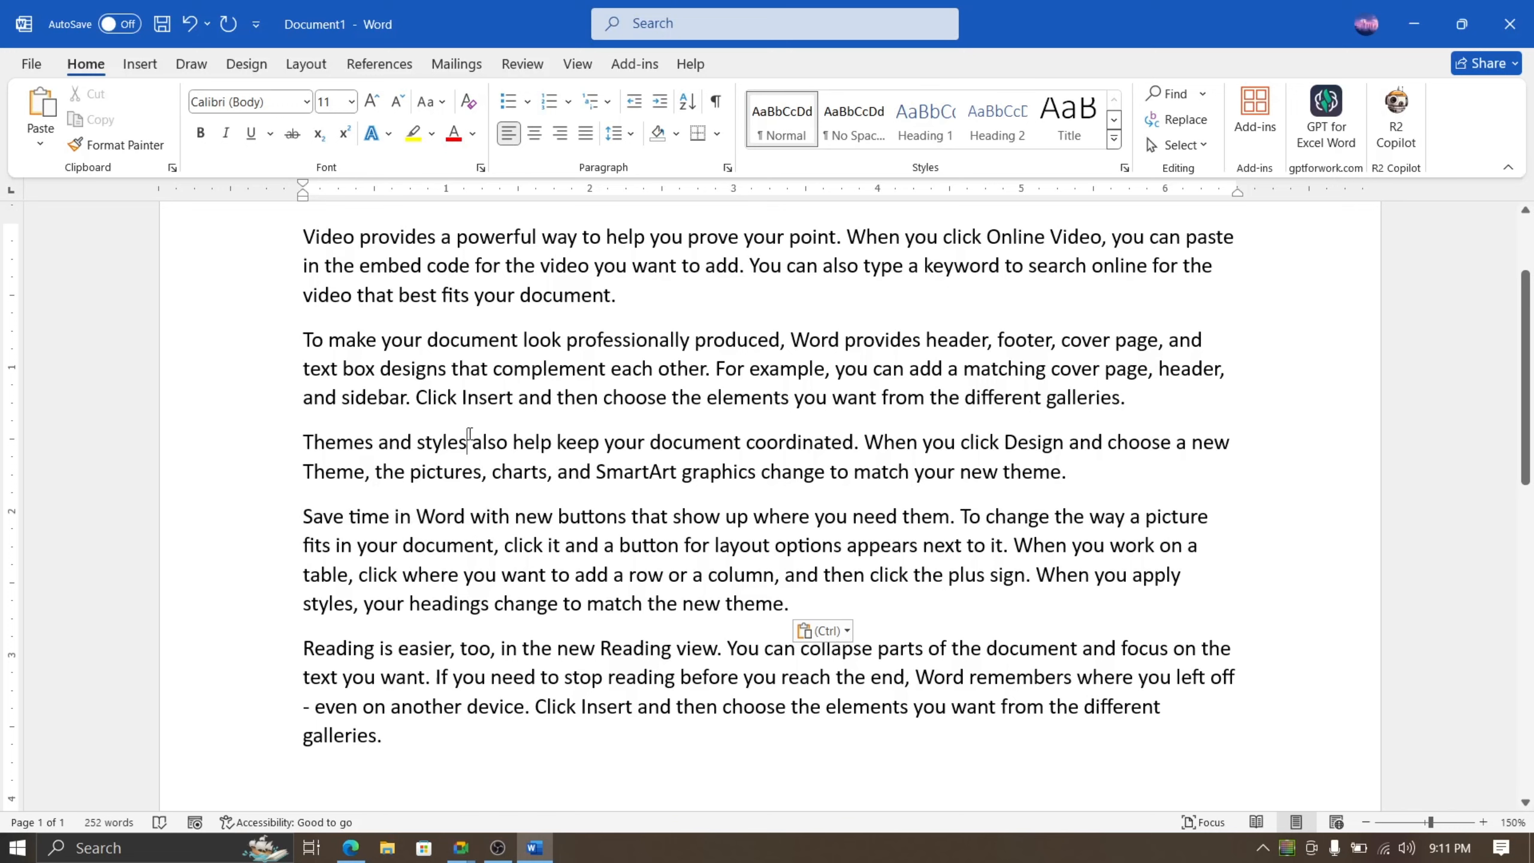
pyautogui.press('Return')
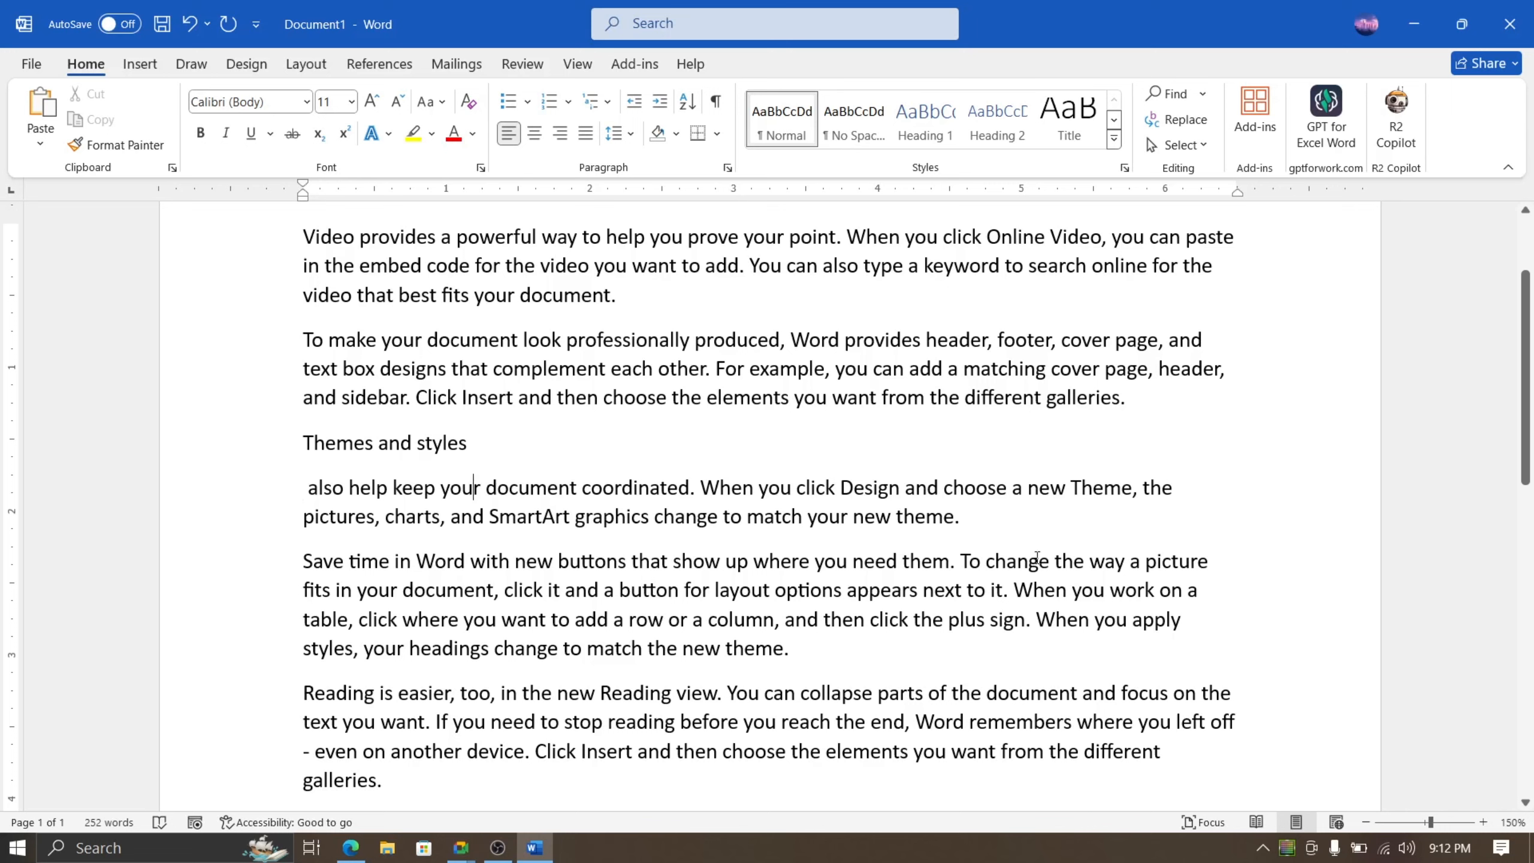
pyautogui.moveTo(996, 529); pyautogui.dragTo(287, 483)
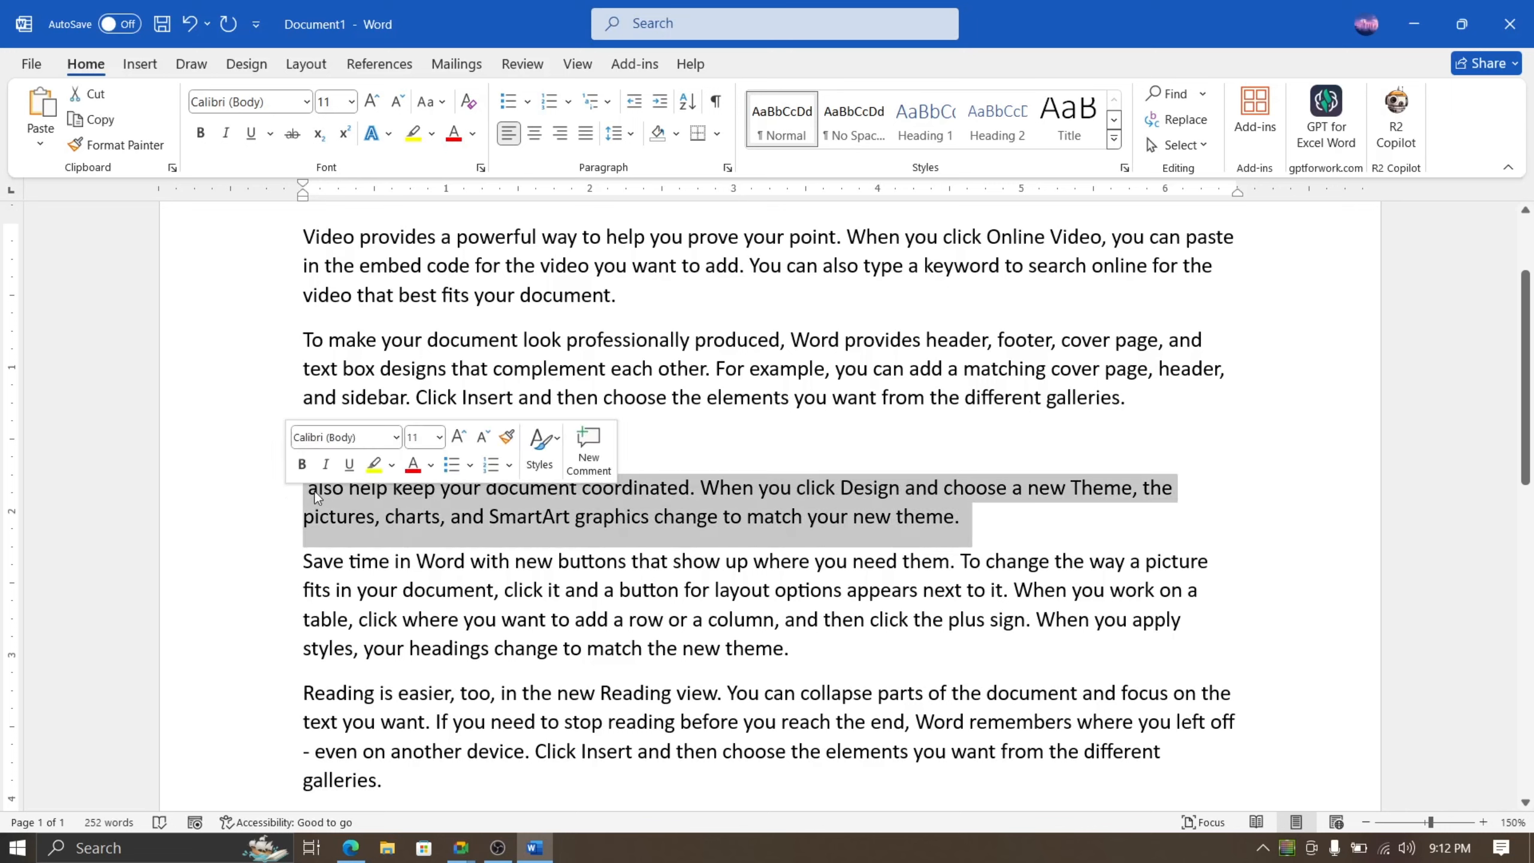
pyautogui.click(484, 443)
pyautogui.moveTo(484, 443); pyautogui.dragTo(303, 443)
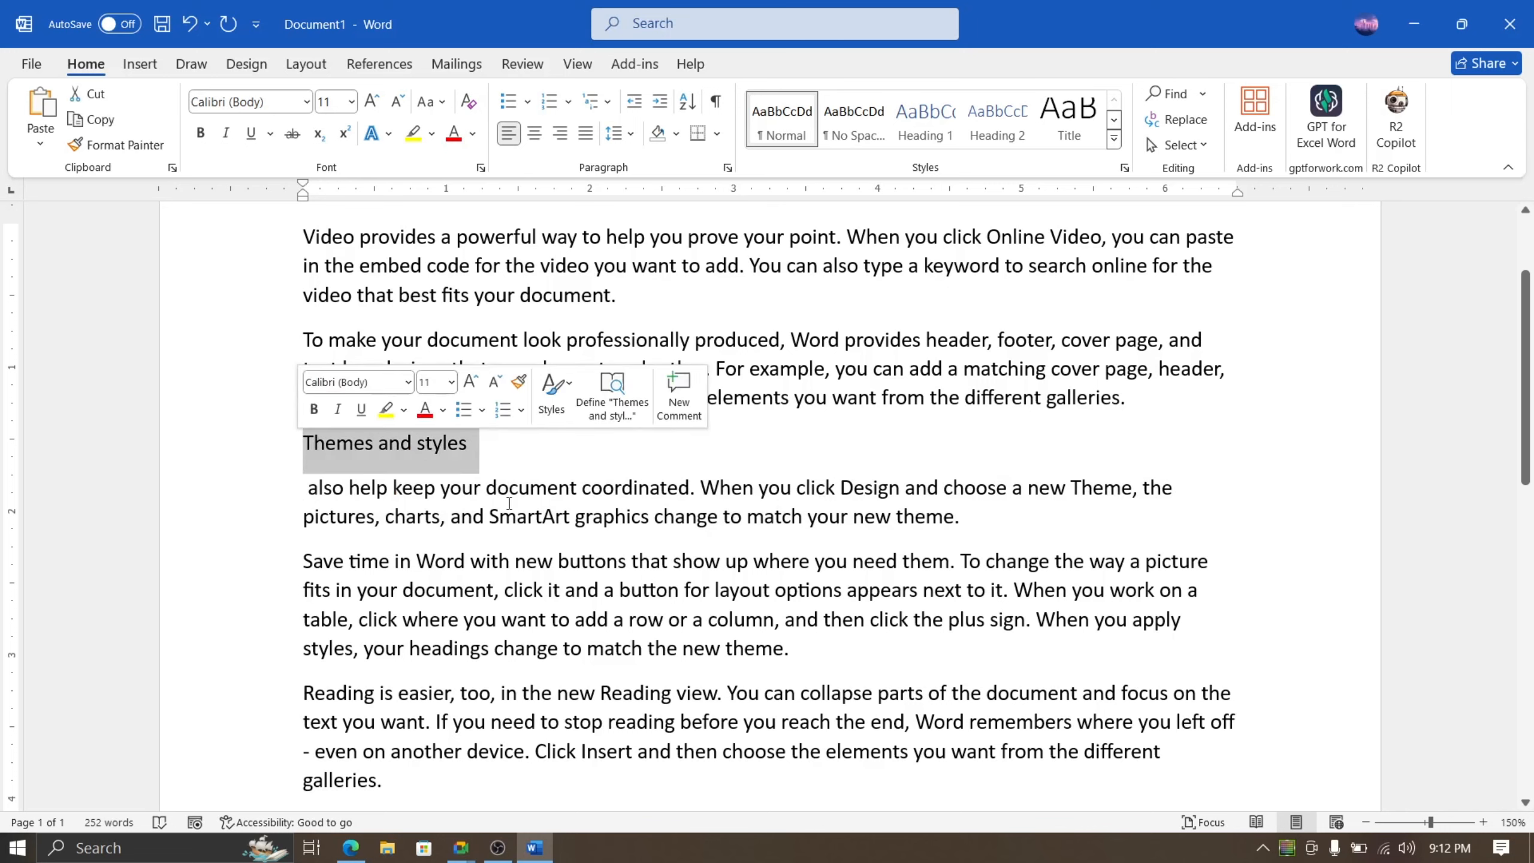
pyautogui.click(483, 491)
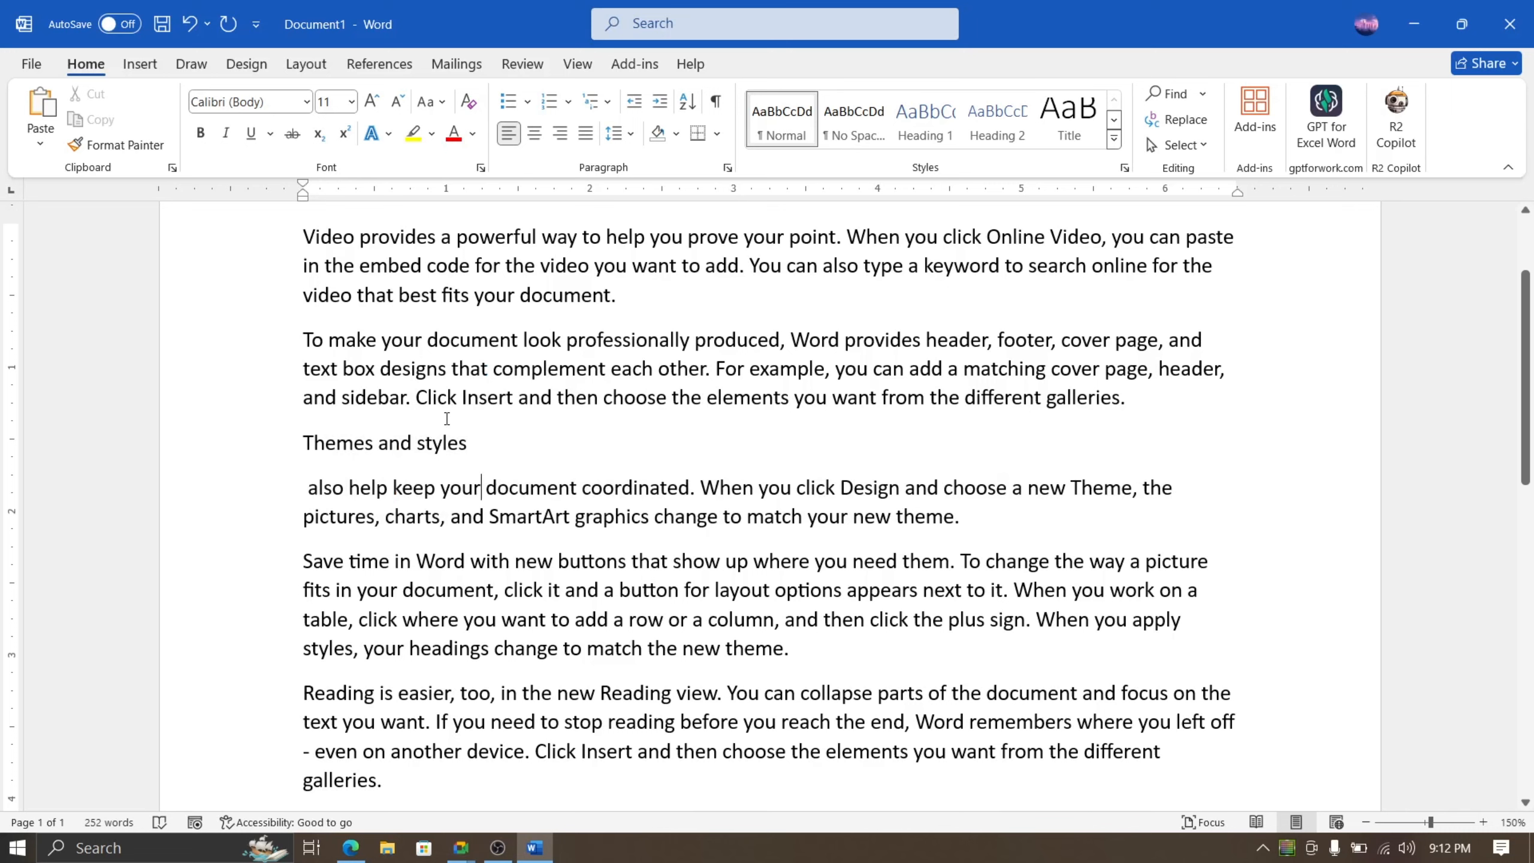
# Step: Select the "Themes and styles" line, switch to Edge and highlight the bold entry in the Ms Word Lesson 4 PDF
pyautogui.moveTo(472, 444); pyautogui.dragTo(303, 444)
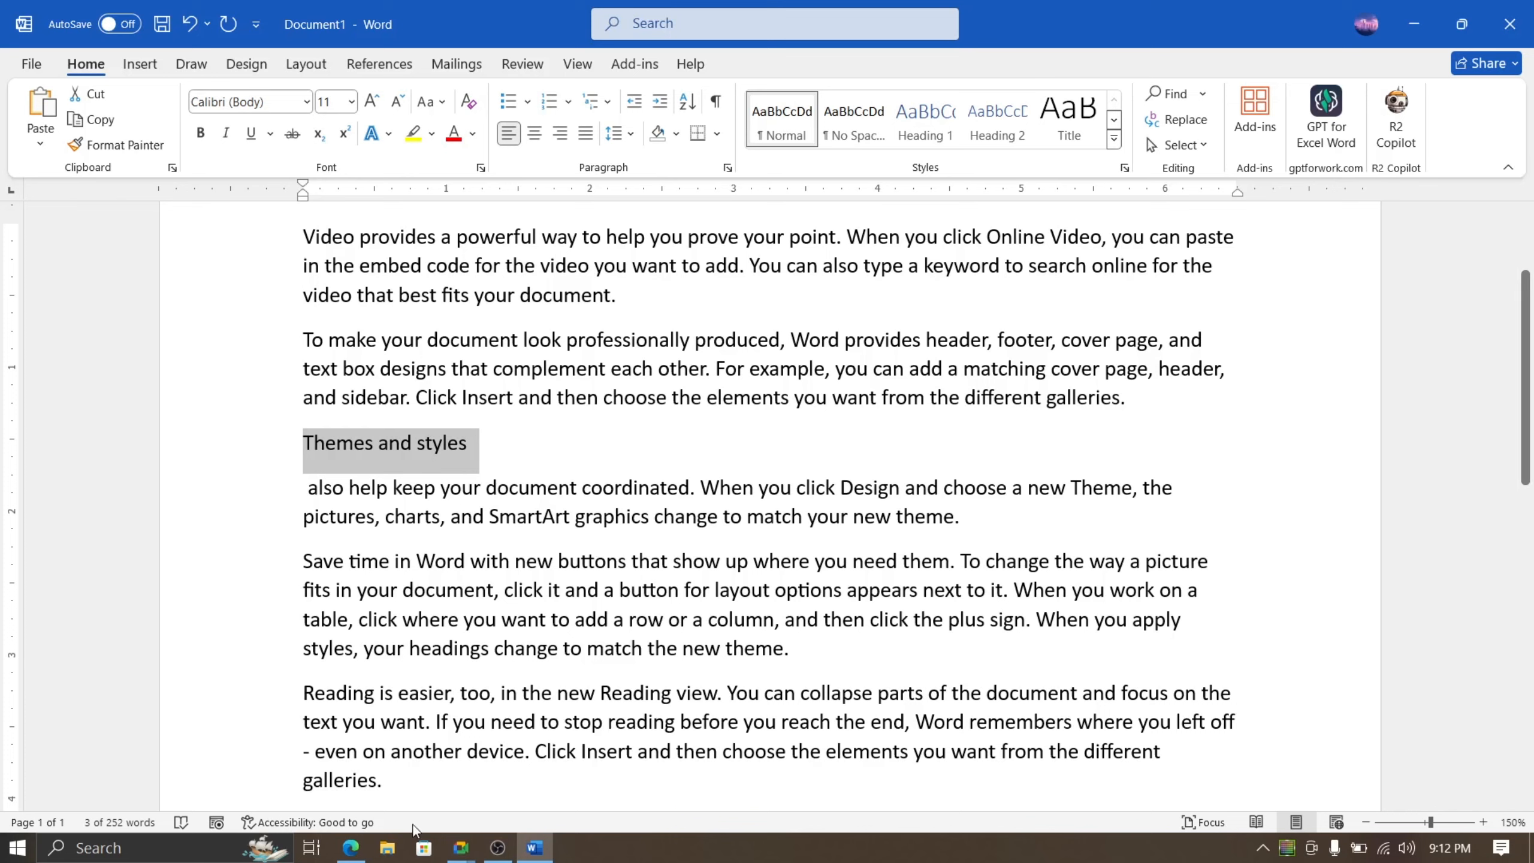
pyautogui.click(352, 847)
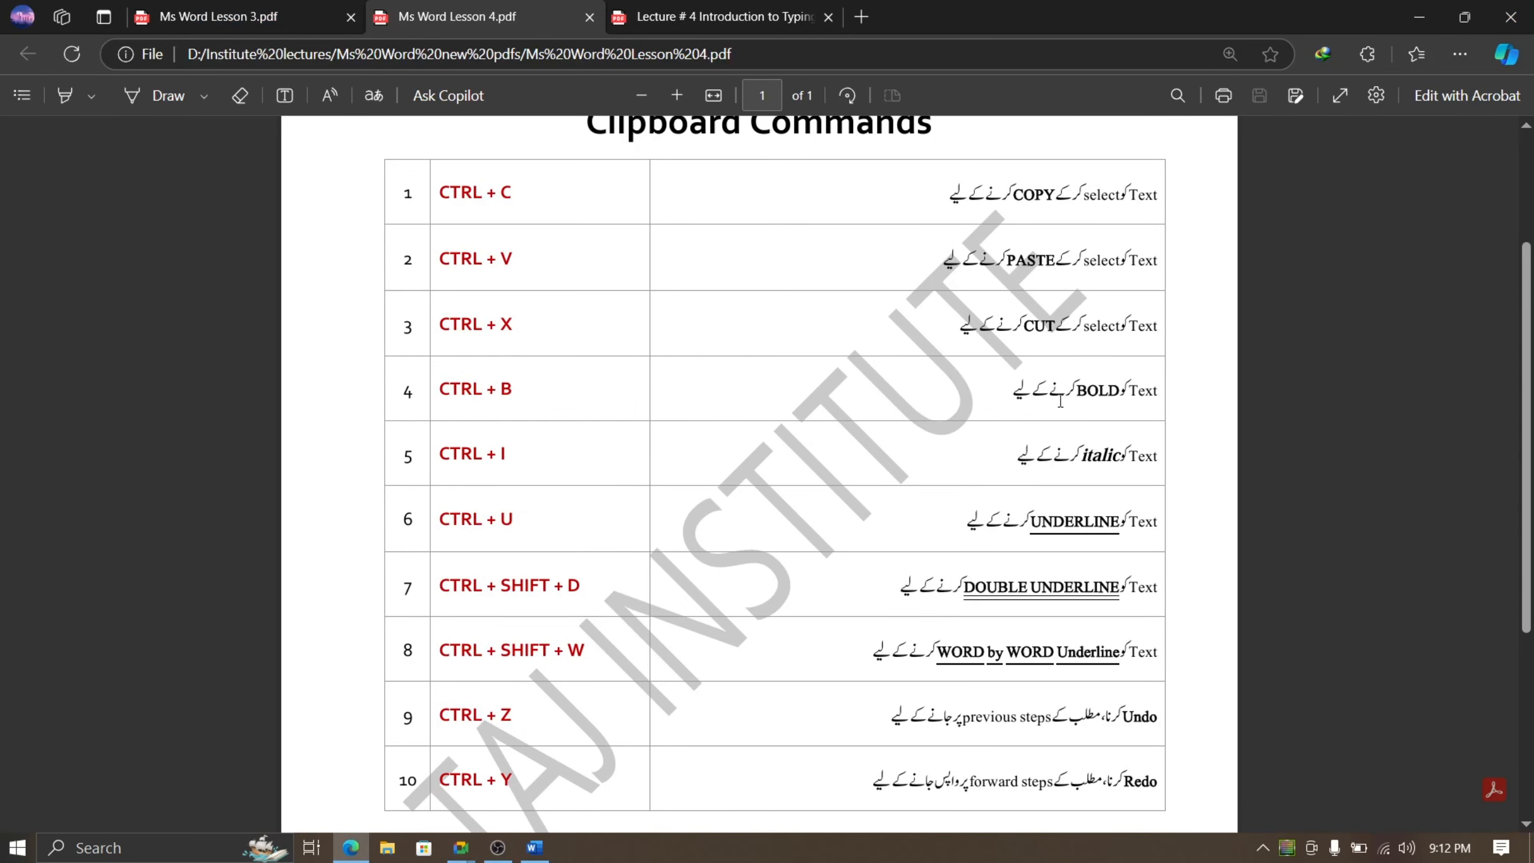
pyautogui.moveTo(1127, 390); pyautogui.dragTo(1016, 392)
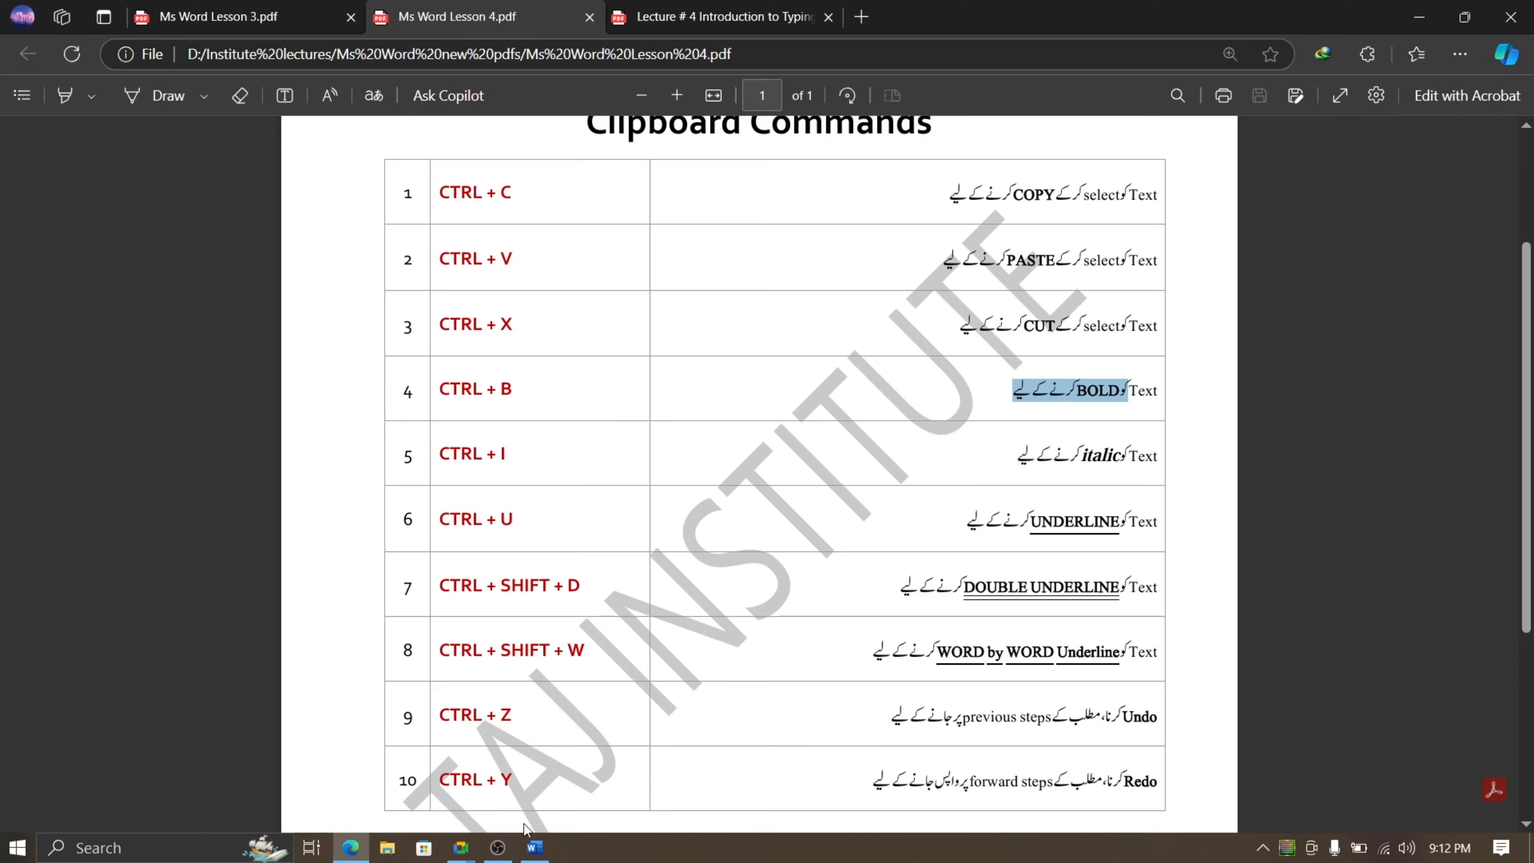
# Step: Switch to Word, bold the selected "Themes and styles" line and compare it with the surrounding text
pyautogui.click(534, 846)
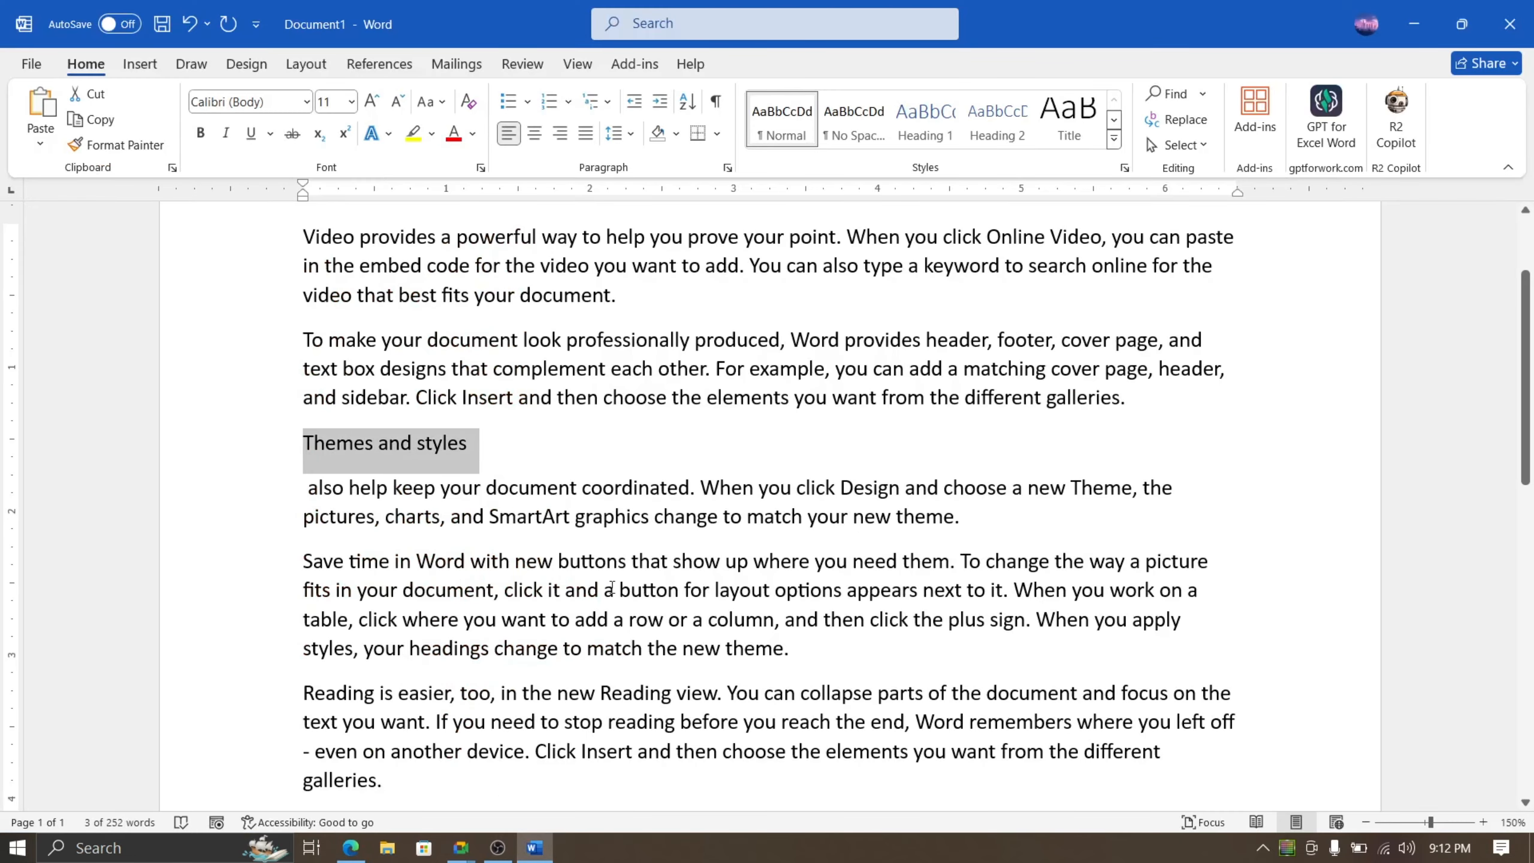
pyautogui.hotkey('ctrl', 'b')
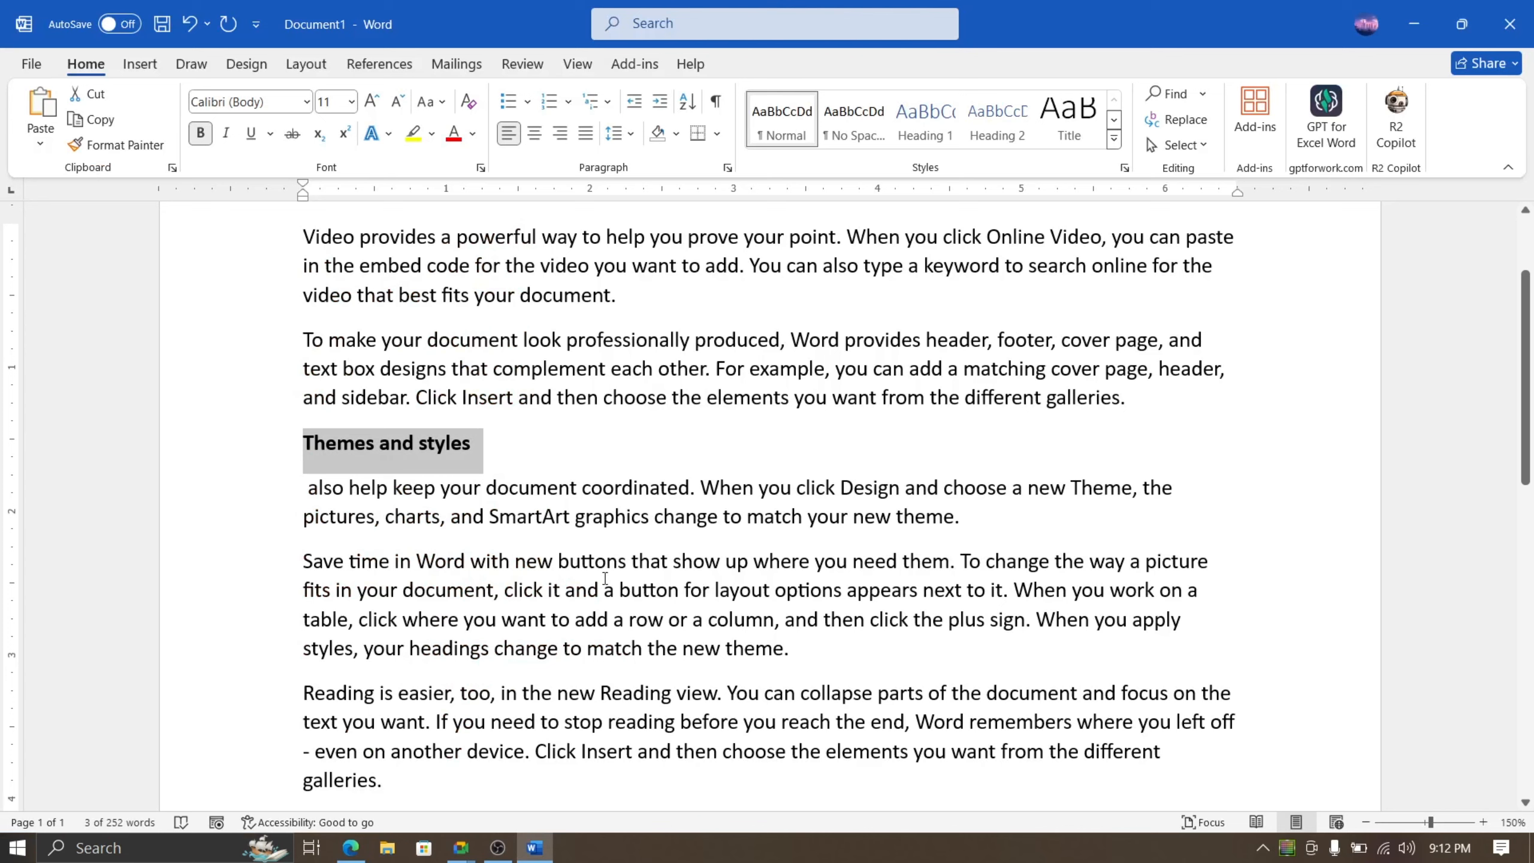
pyautogui.click(573, 514)
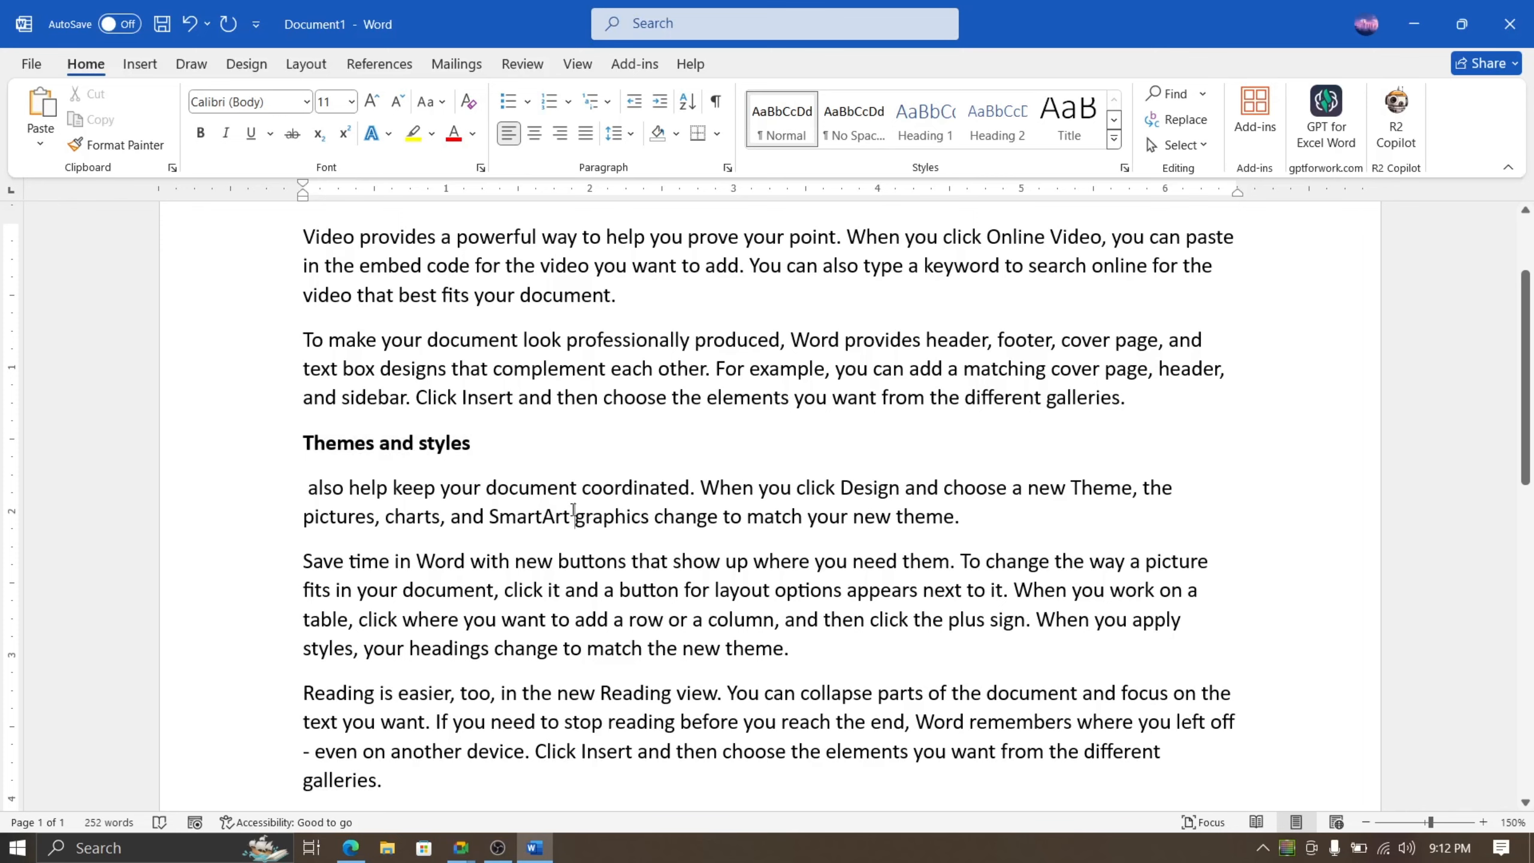
pyautogui.keyDown('ctrl'); pyautogui.scroll(-5, 573, 509); pyautogui.keyUp('ctrl')
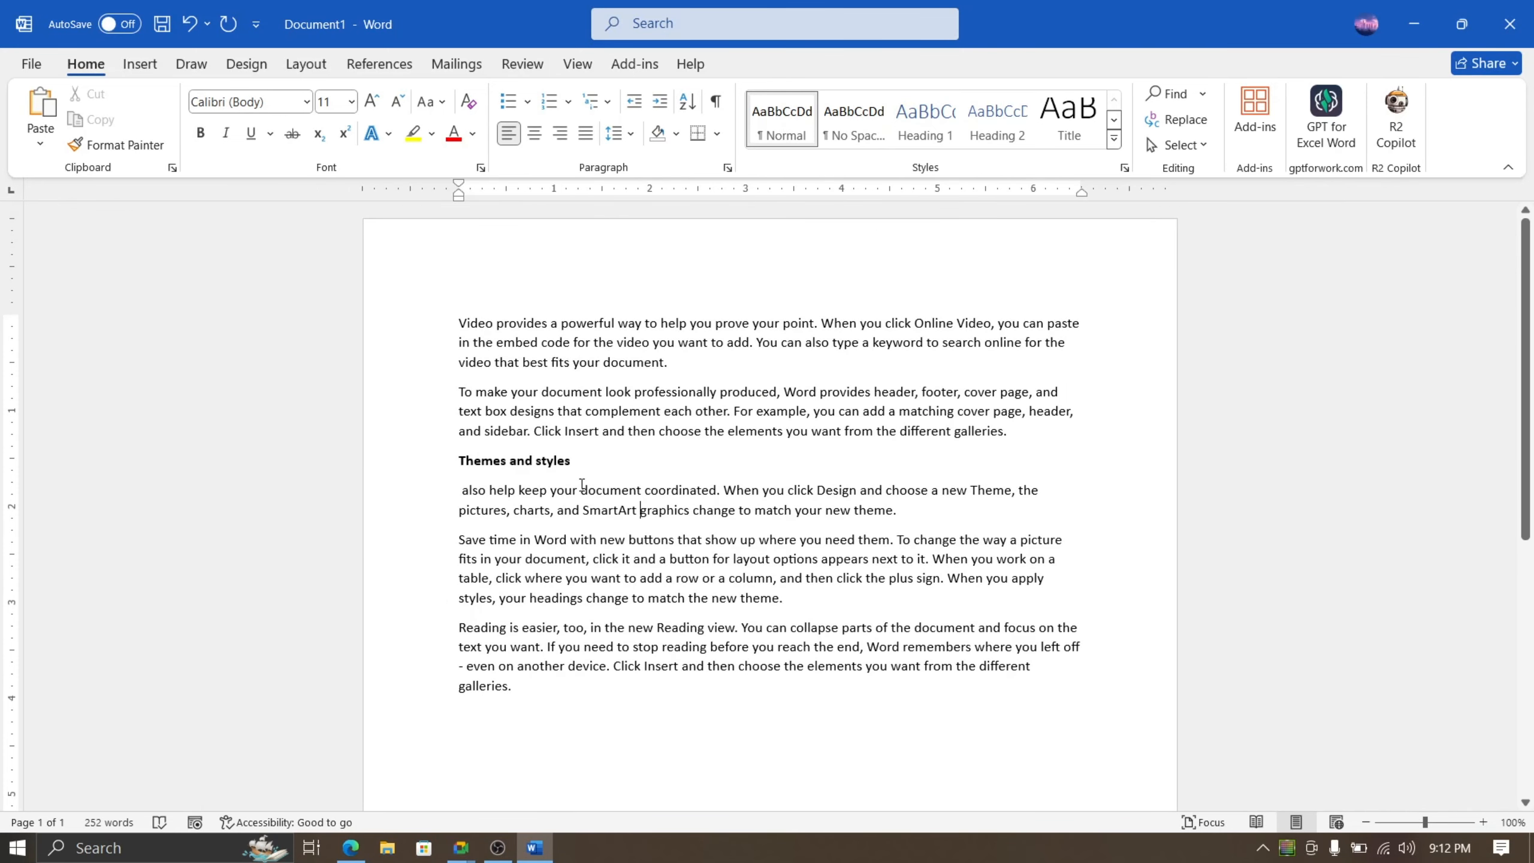
pyautogui.moveTo(571, 462); pyautogui.dragTo(450, 475)
pyautogui.click(534, 540)
pyautogui.scroll(4, 590, 469)
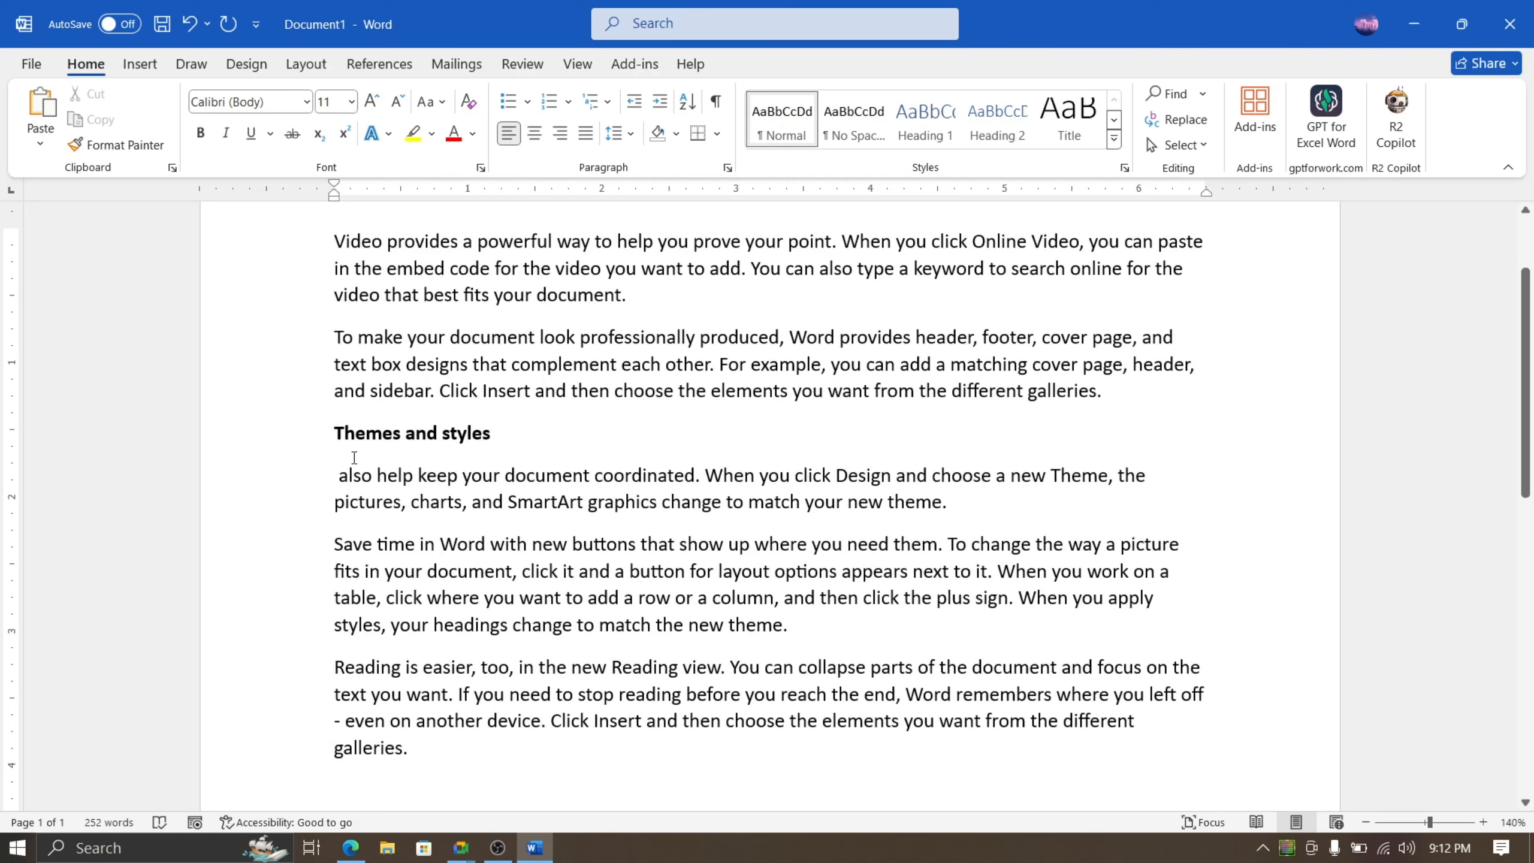
# Step: Remove bold from the "Themes and styles" line and toggle it on and off several times, ending with regular text
pyautogui.moveTo(499, 436); pyautogui.dragTo(355, 440)
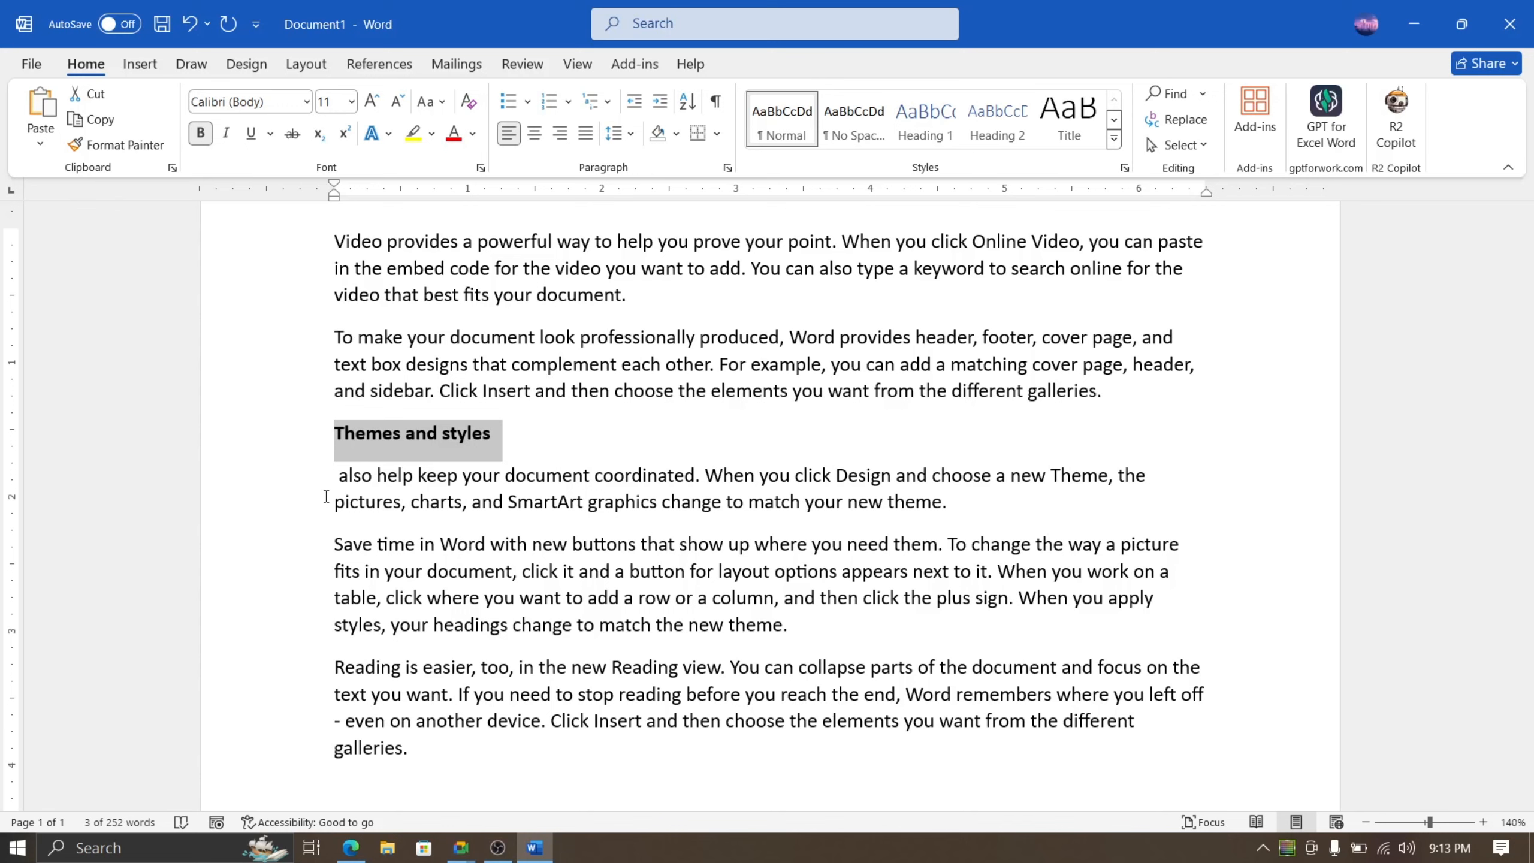
pyautogui.hotkey('ctrl', 'b')
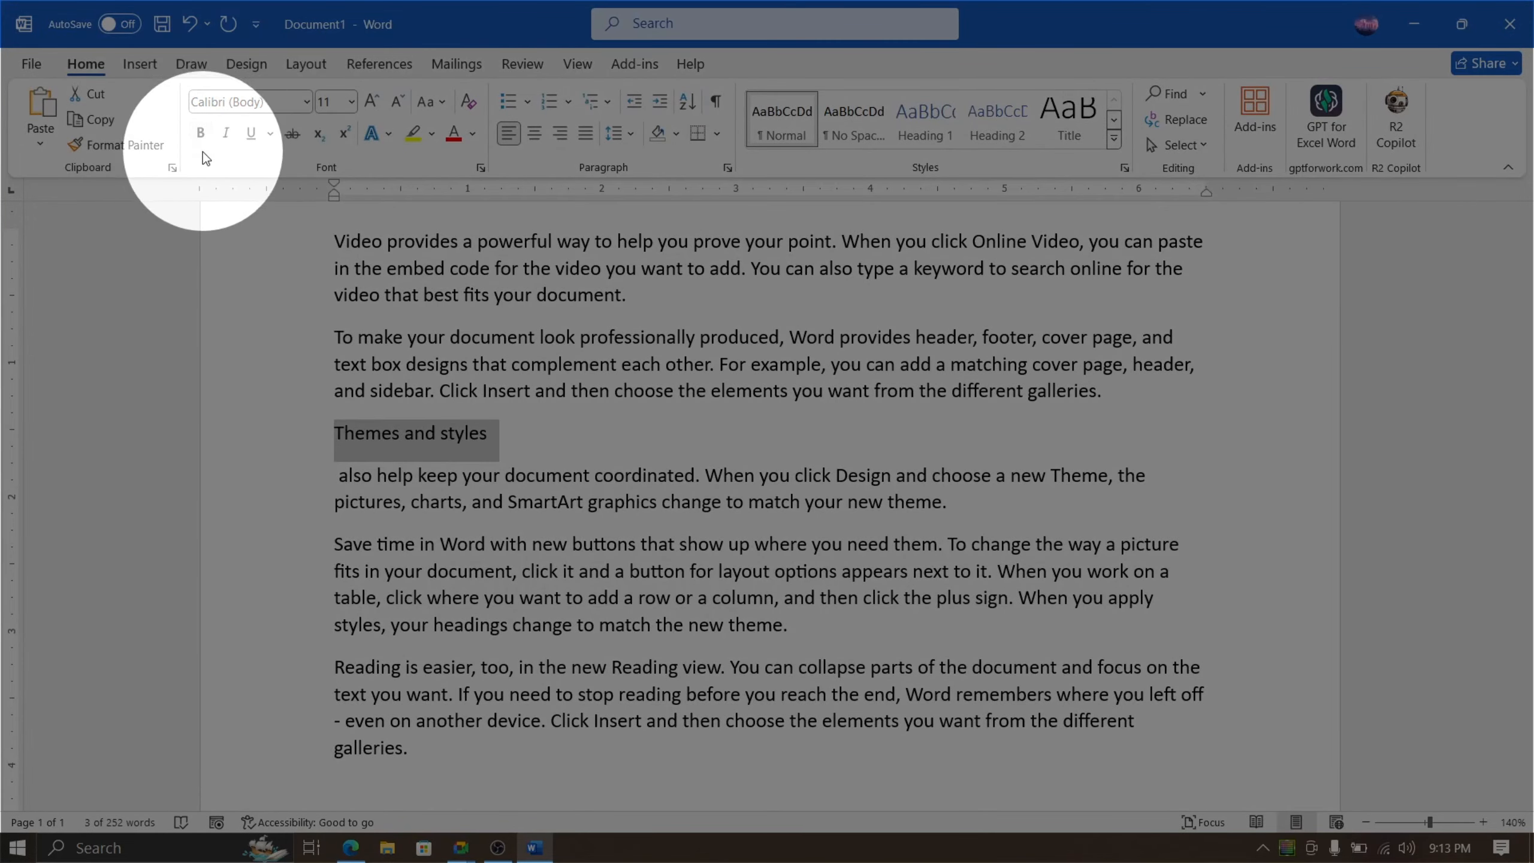
pyautogui.click(203, 140)
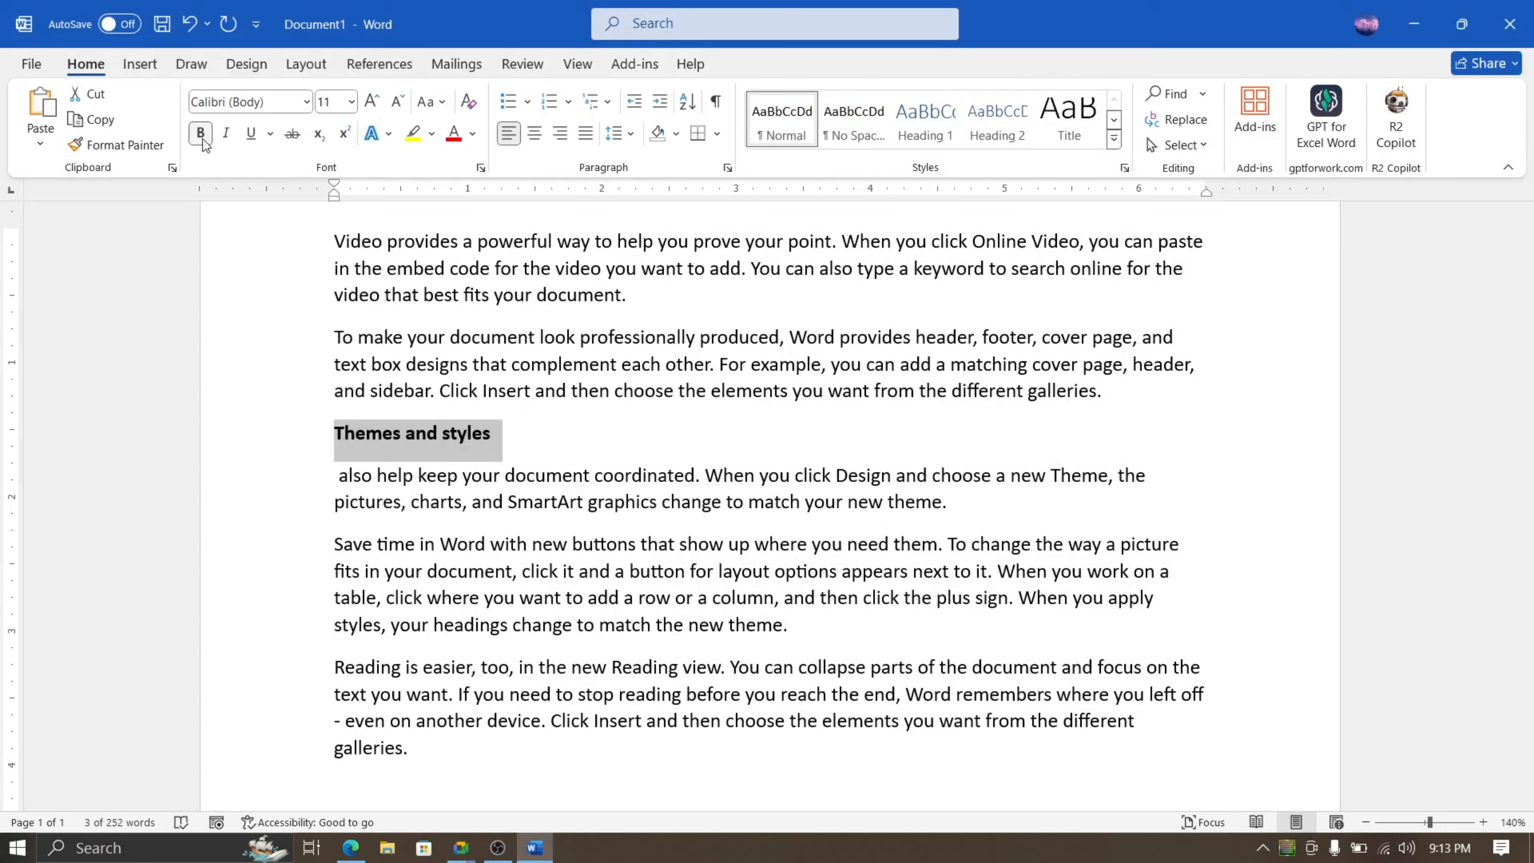
pyautogui.click(203, 140)
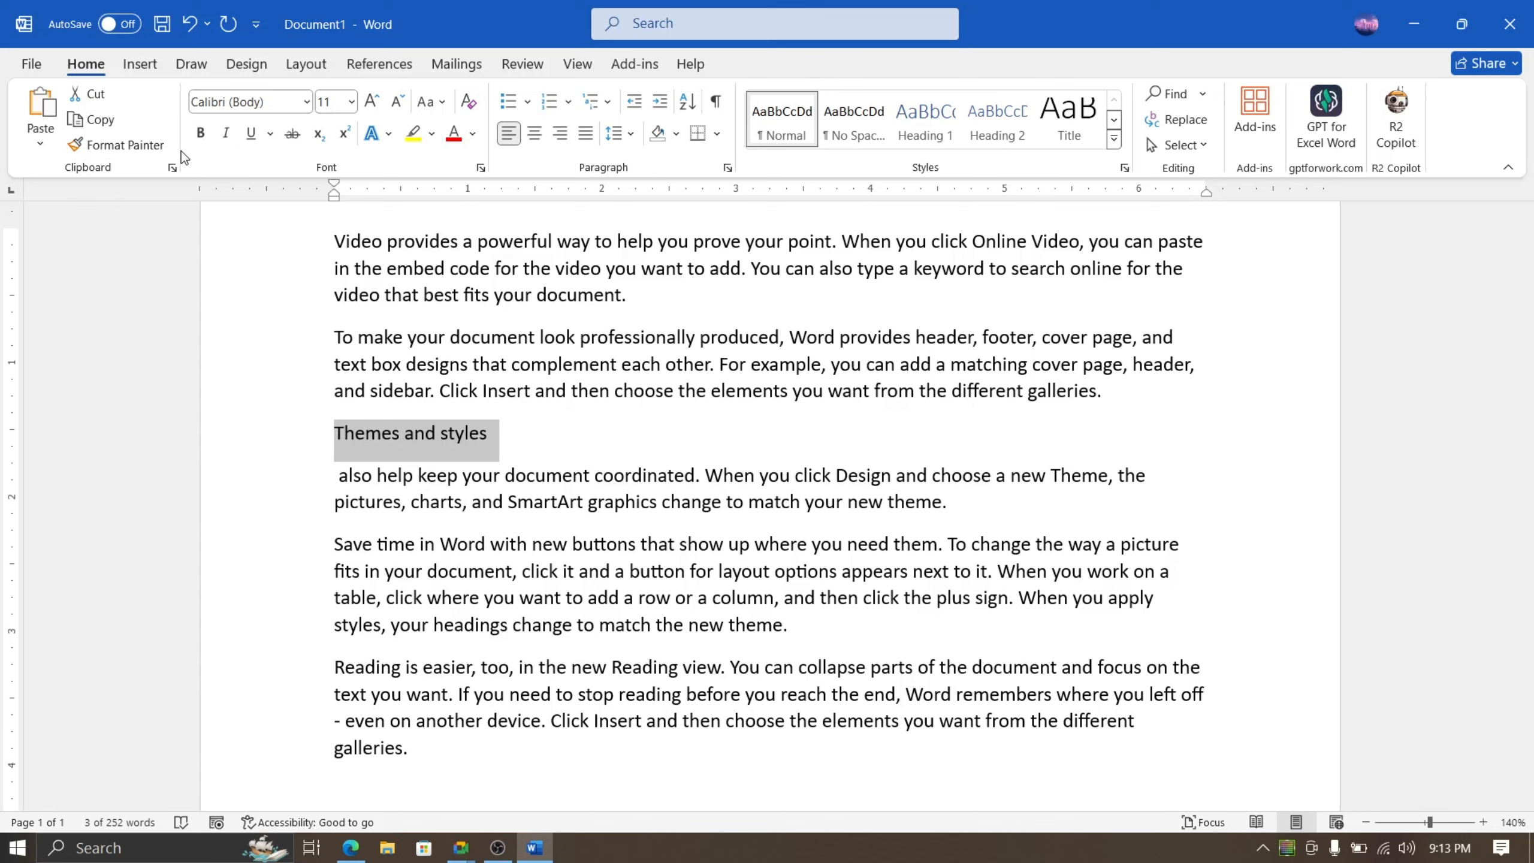
pyautogui.click(199, 135)
pyautogui.click(198, 135)
pyautogui.click(198, 136)
pyautogui.click(200, 136)
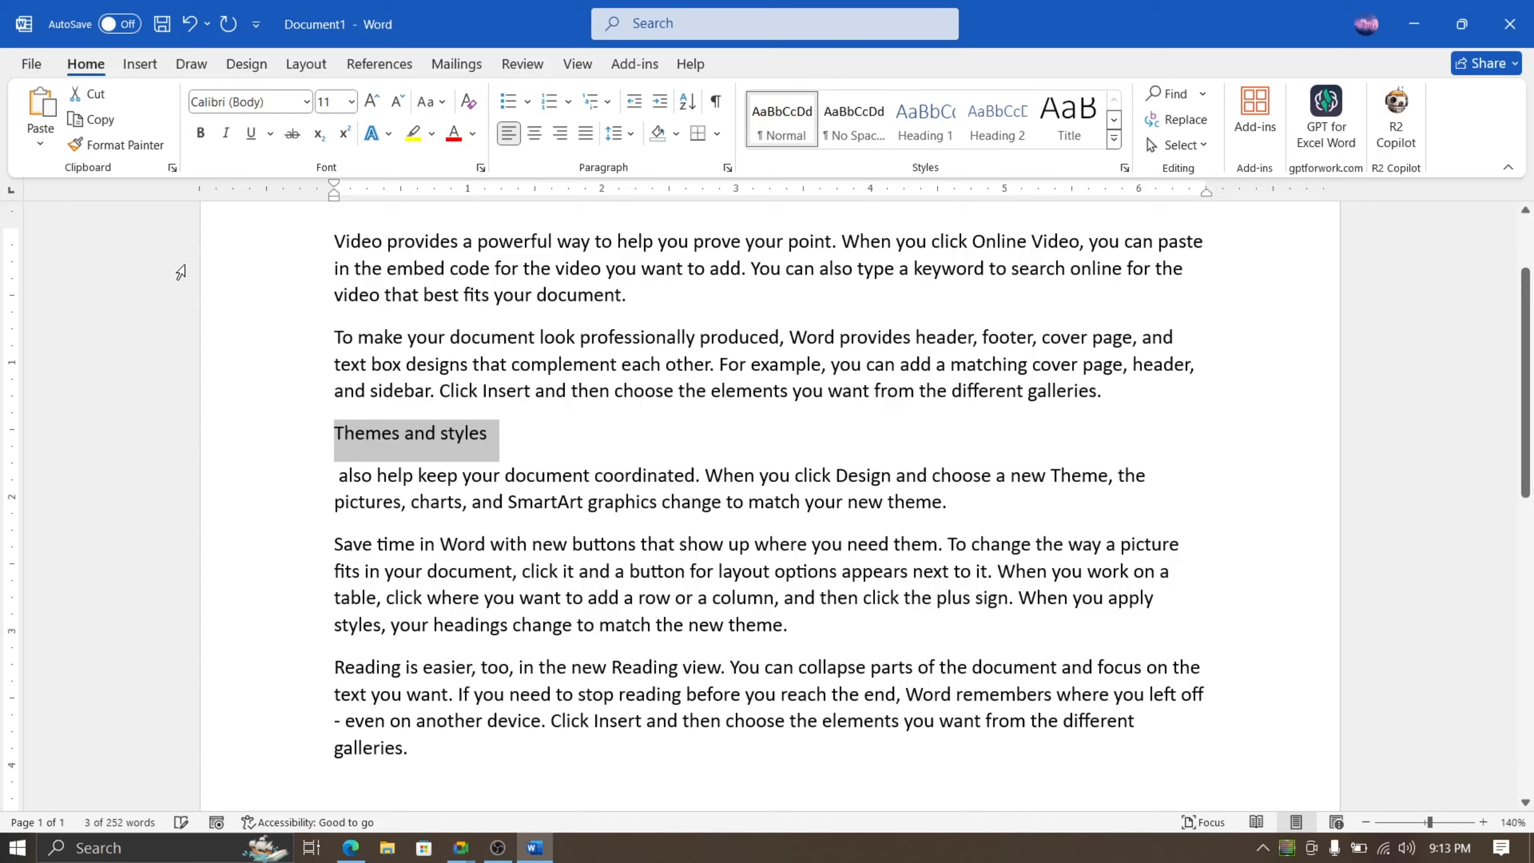
pyautogui.click(200, 135)
pyautogui.click(200, 135)
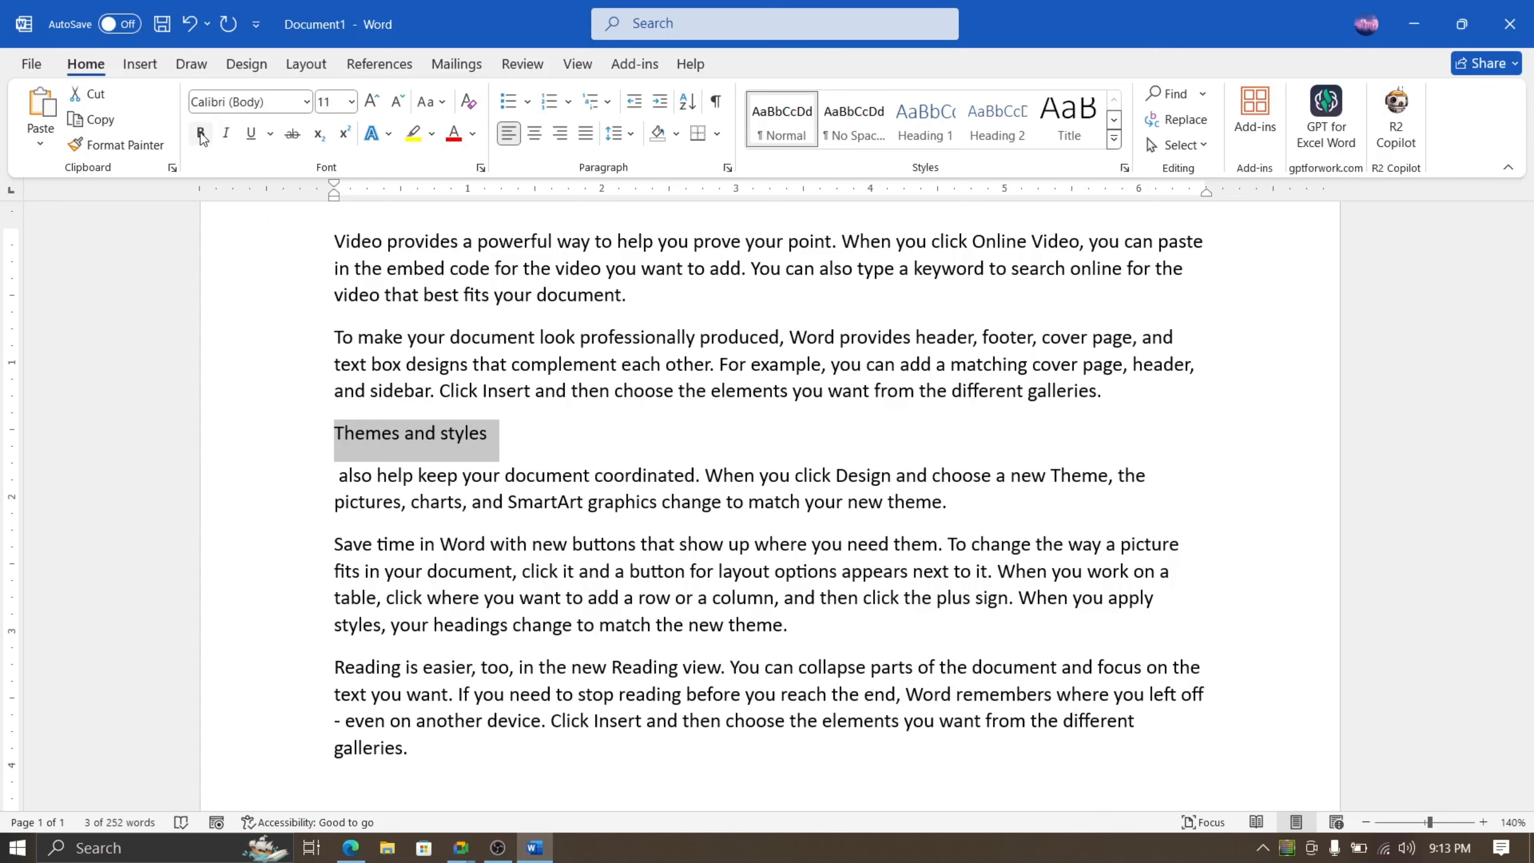
pyautogui.click(539, 439)
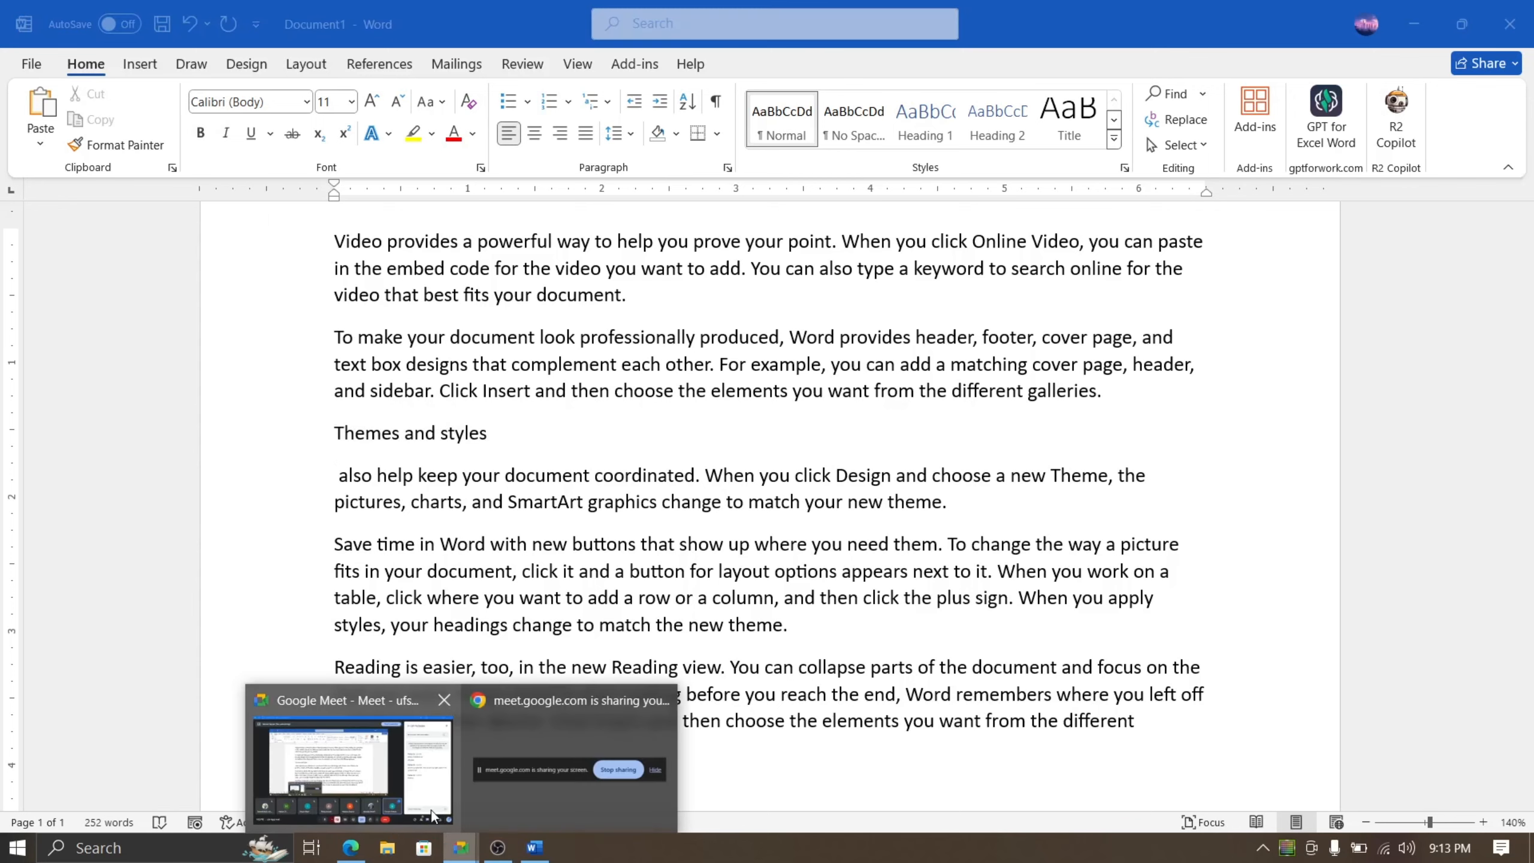
# Step: Switch to Google Meet, check the list of people in the meeting and return to Word
pyautogui.click(429, 803)
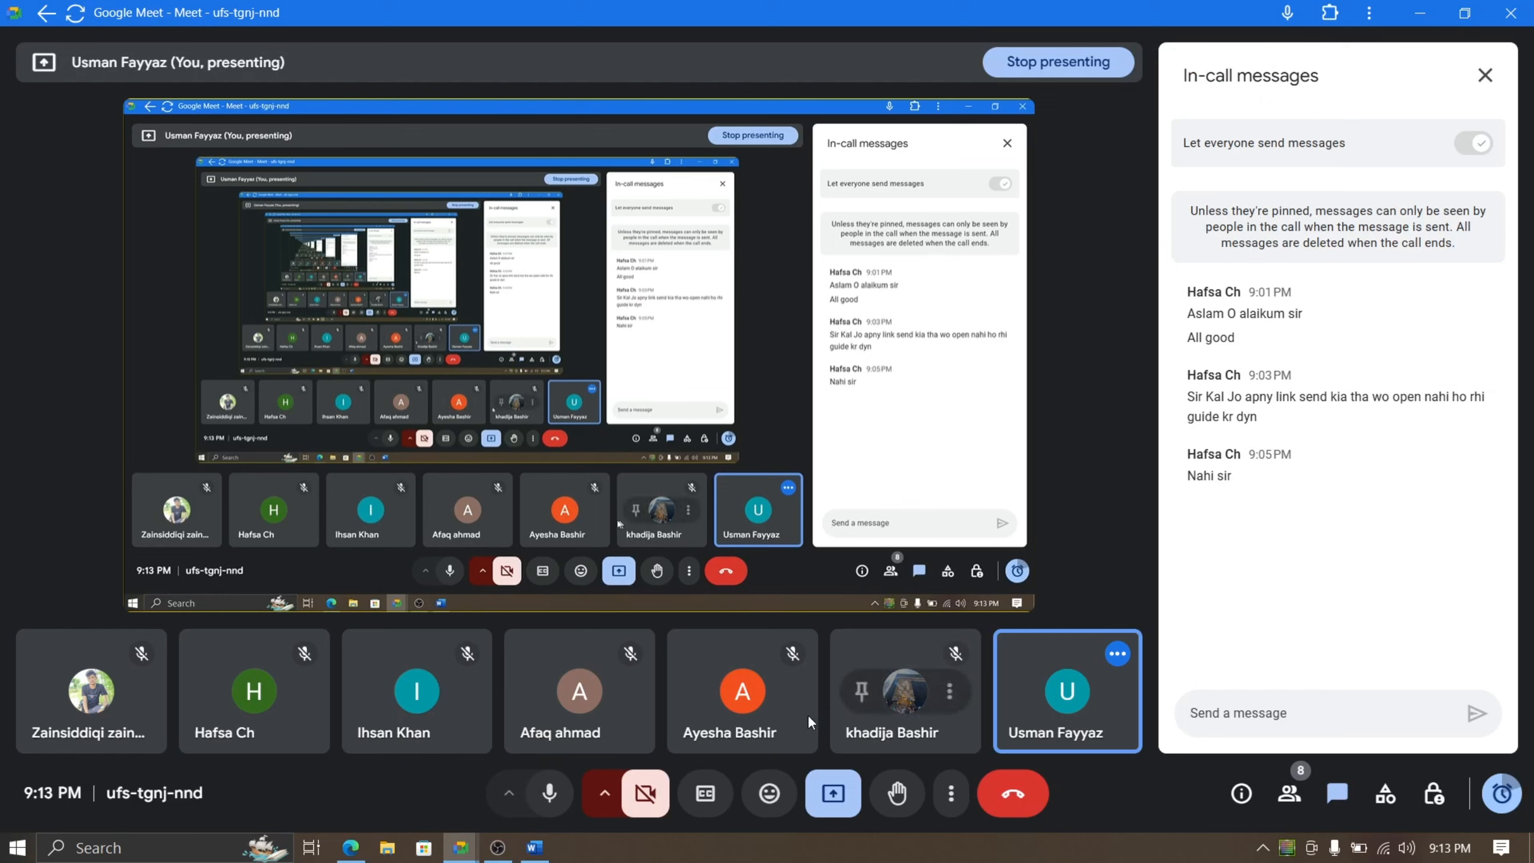
pyautogui.click(1289, 793)
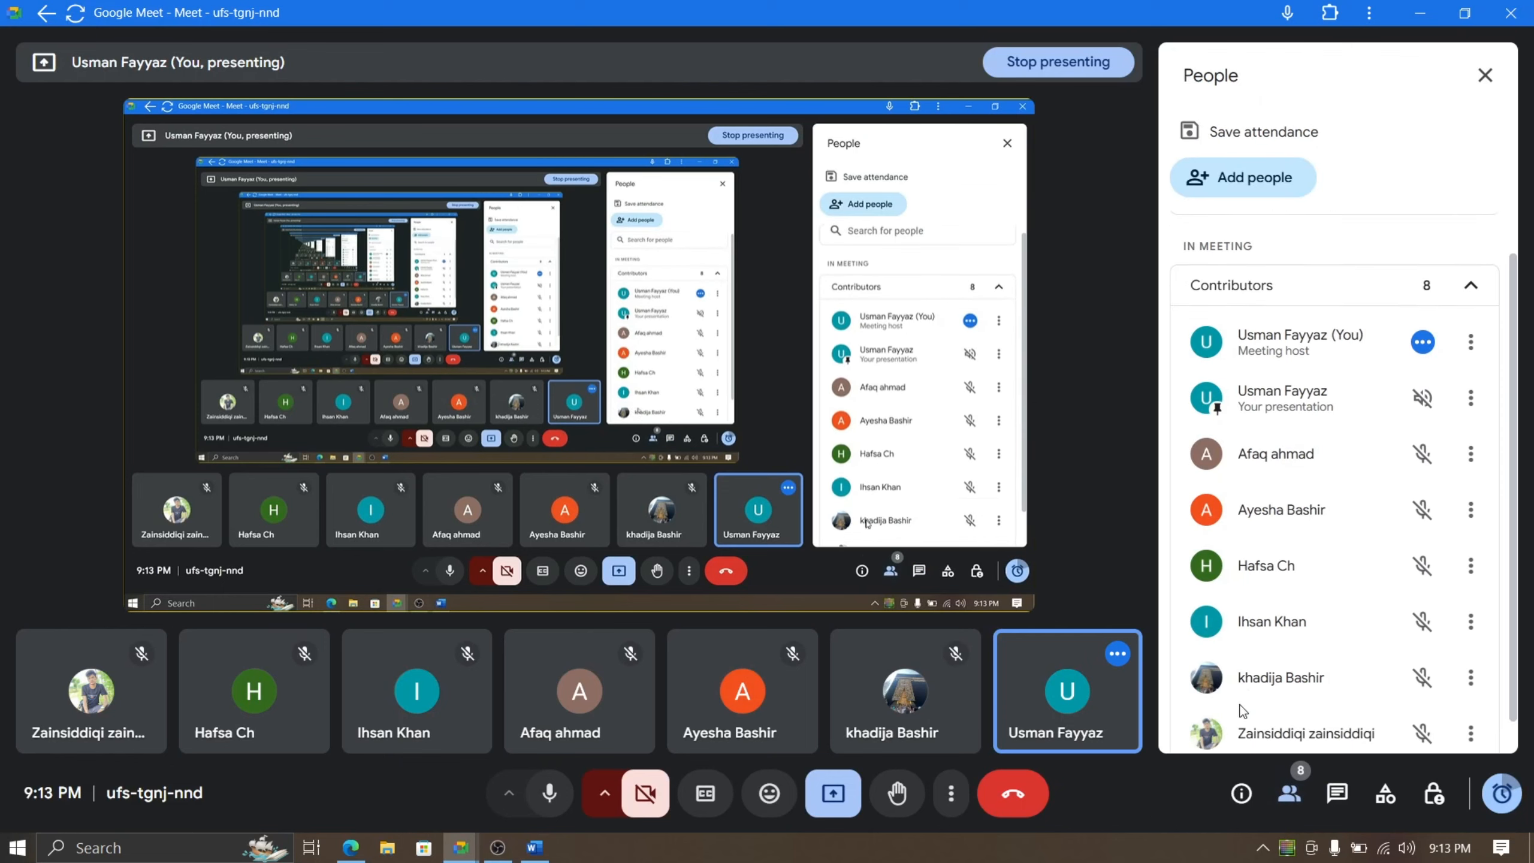
pyautogui.click(545, 845)
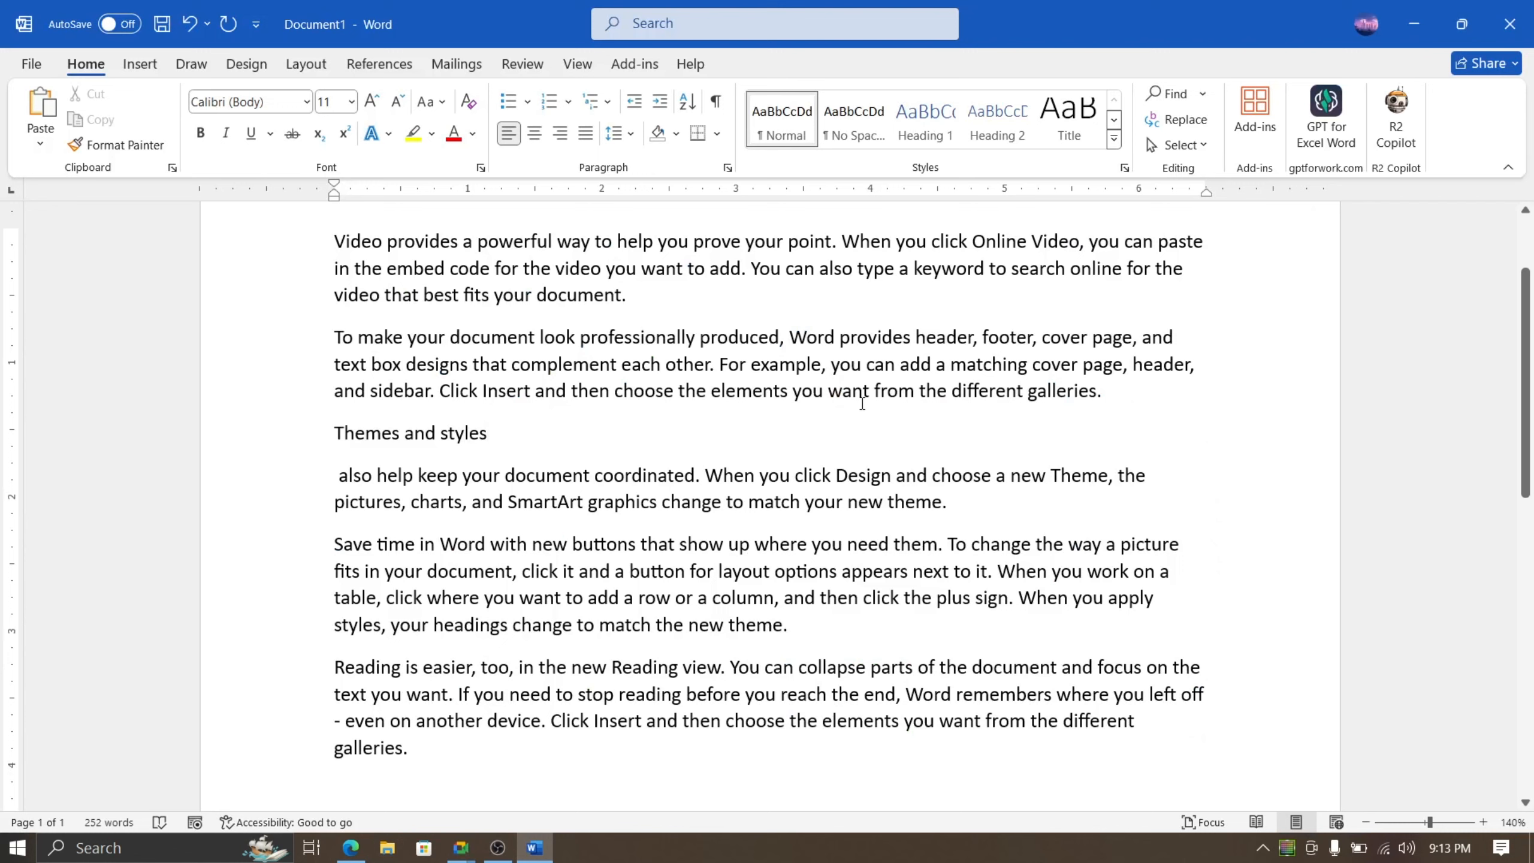
# Step: Italicize the text from "your document coordinated" to "choose a new Theme" in the paragraph below "Themes and styles"
pyautogui.moveTo(1051, 473); pyautogui.dragTo(464, 475)
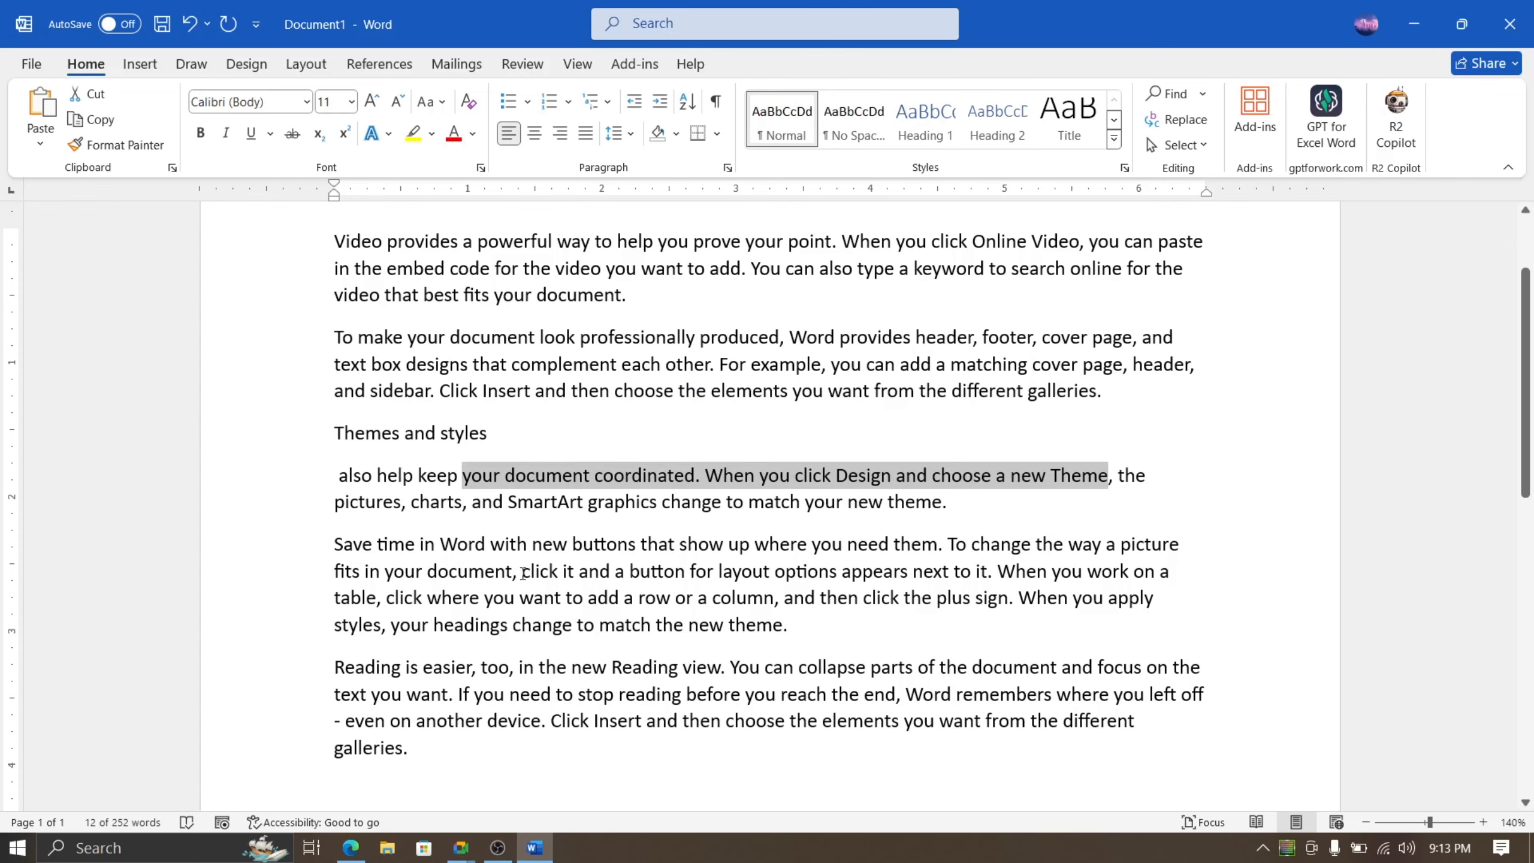
pyautogui.hotkey('ctrl', 'i')
pyautogui.click(718, 518)
pyautogui.keyDown('ctrl'); pyautogui.scroll(6, 717, 518); pyautogui.keyUp('ctrl')
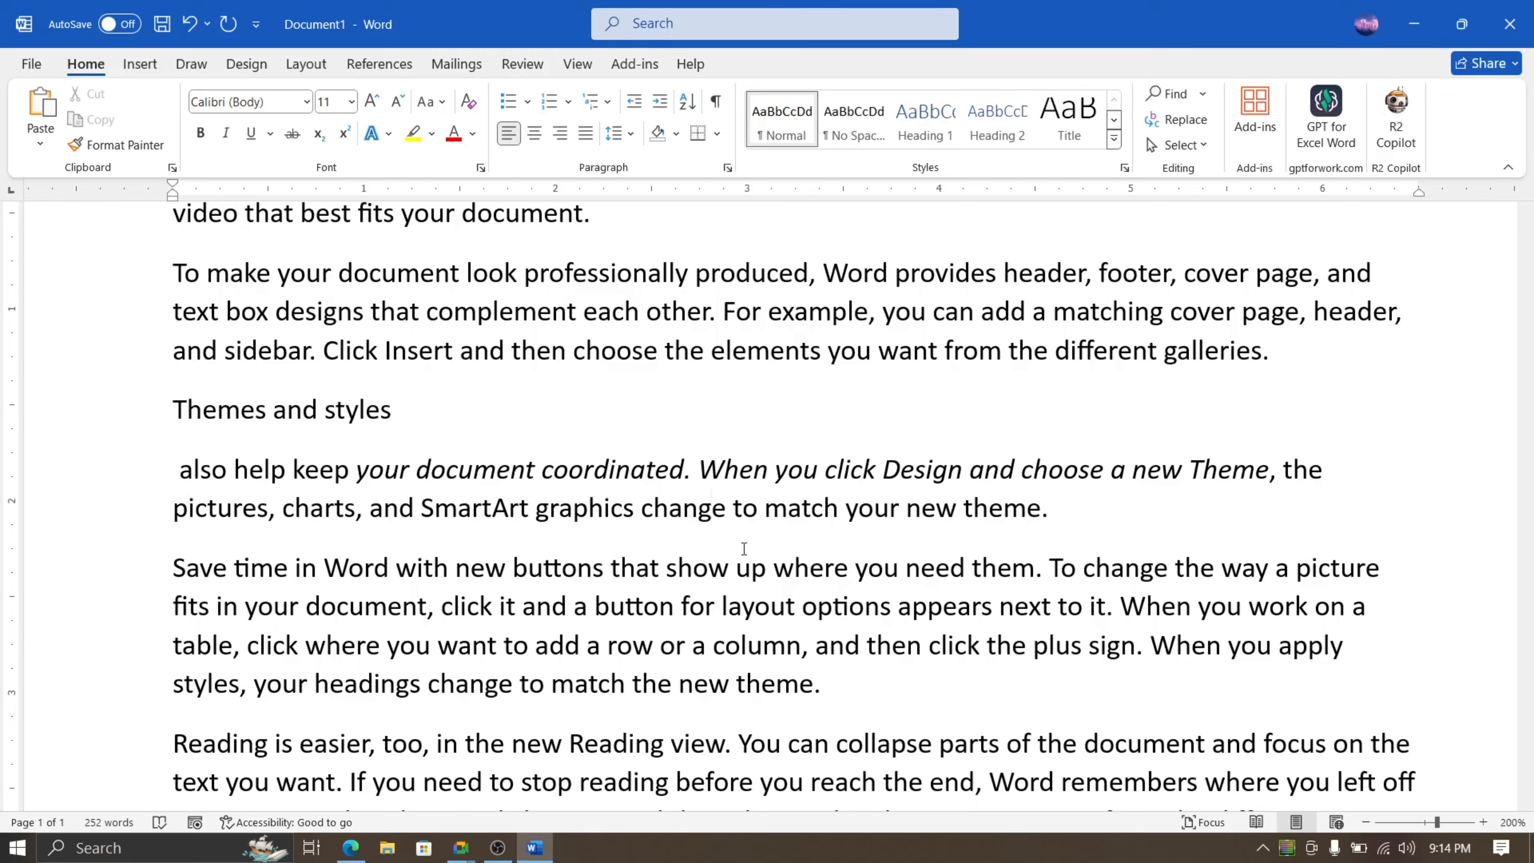
# Step: Open Google Chrome with a user profile and search Google for images of "poetry"
pyautogui.press('super')
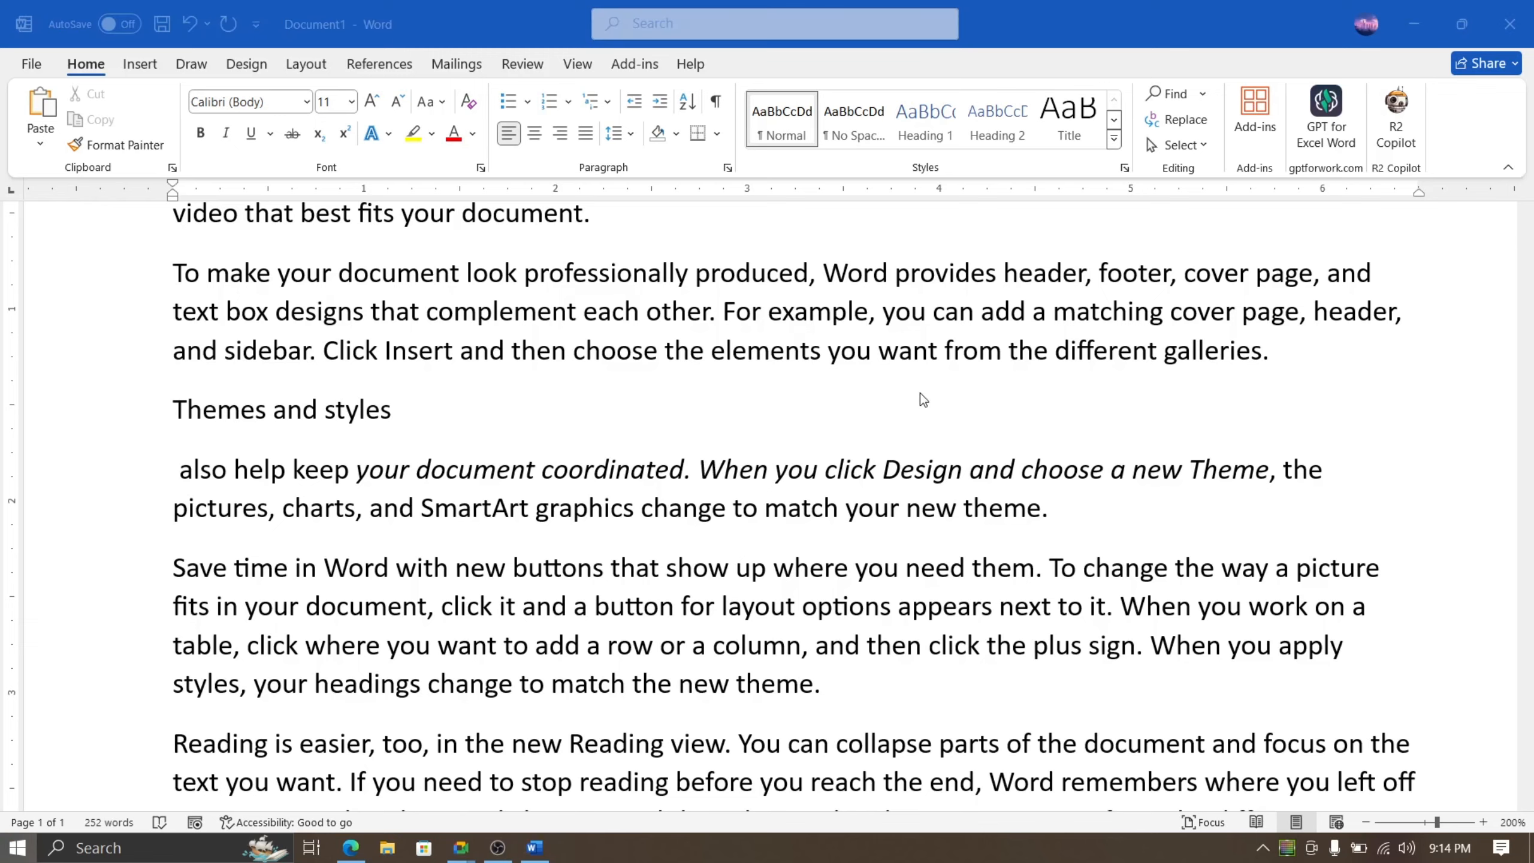
pyautogui.scroll(-3, 398, 475)
pyautogui.click(387, 459)
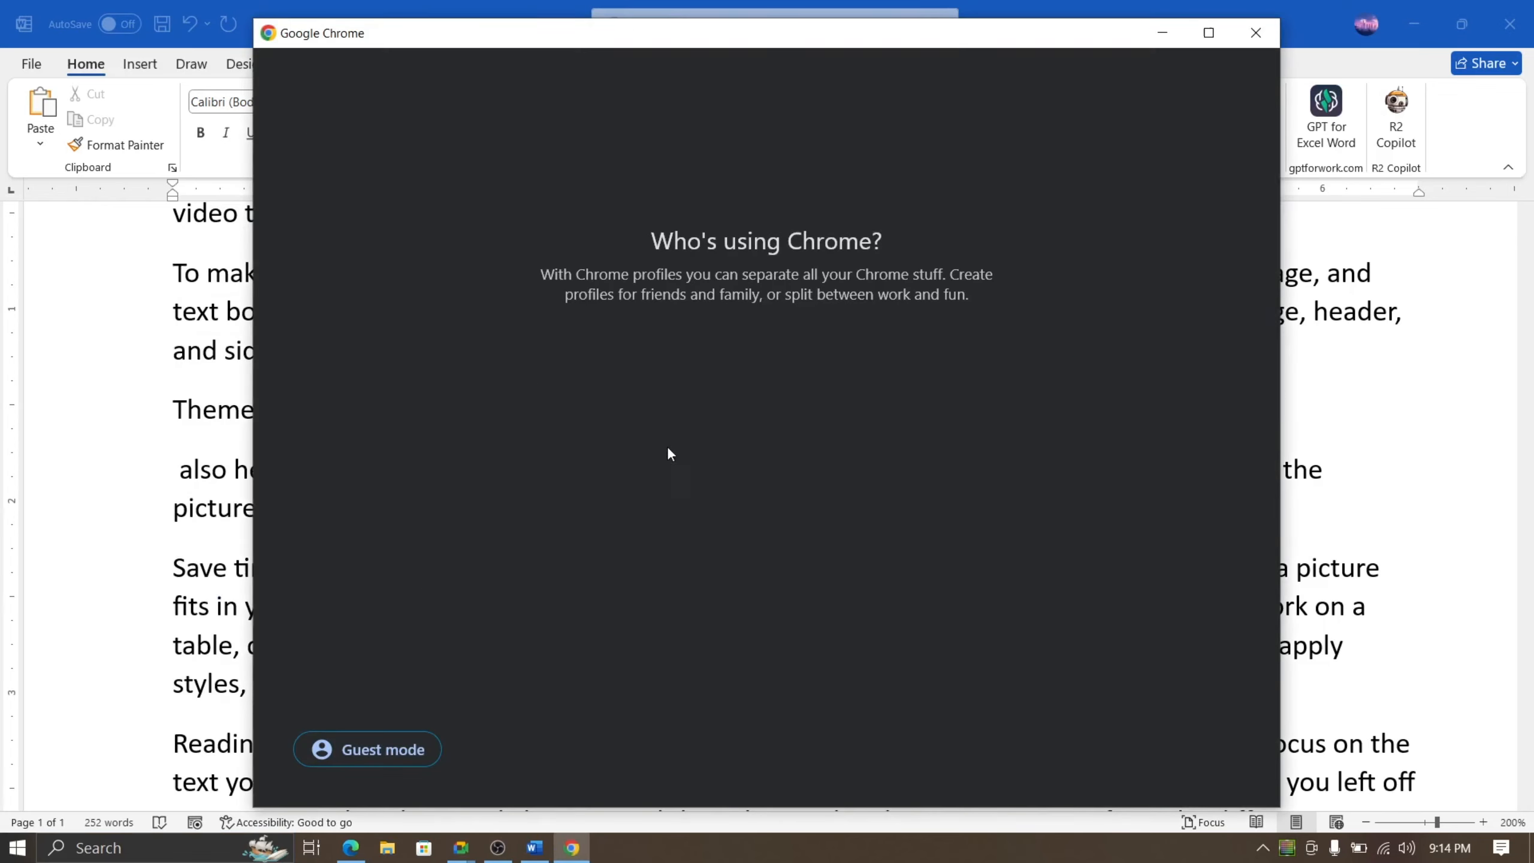
pyautogui.click(689, 383)
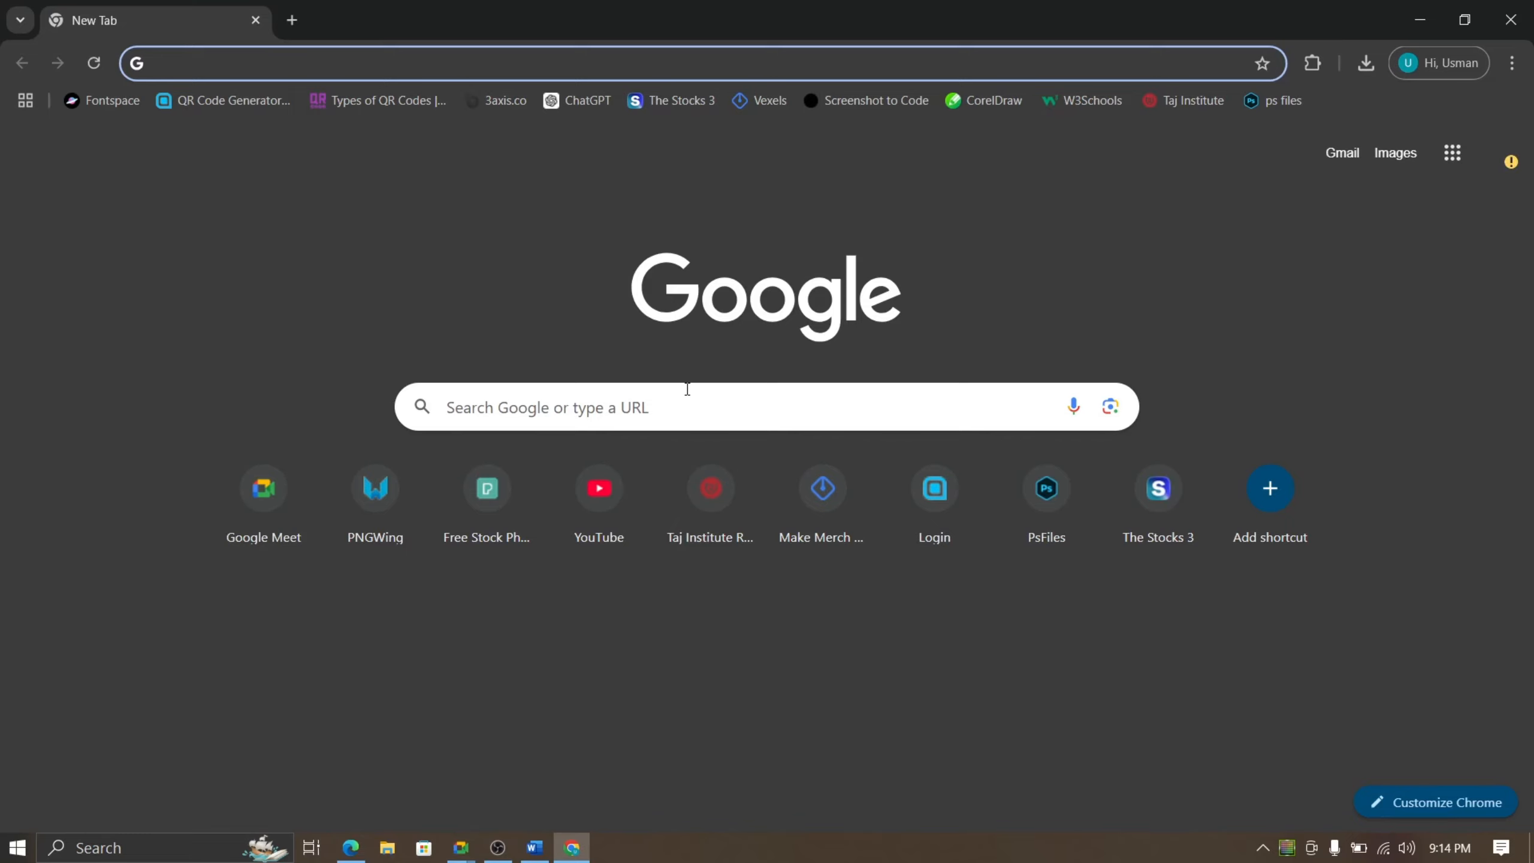
pyautogui.write('poetry')
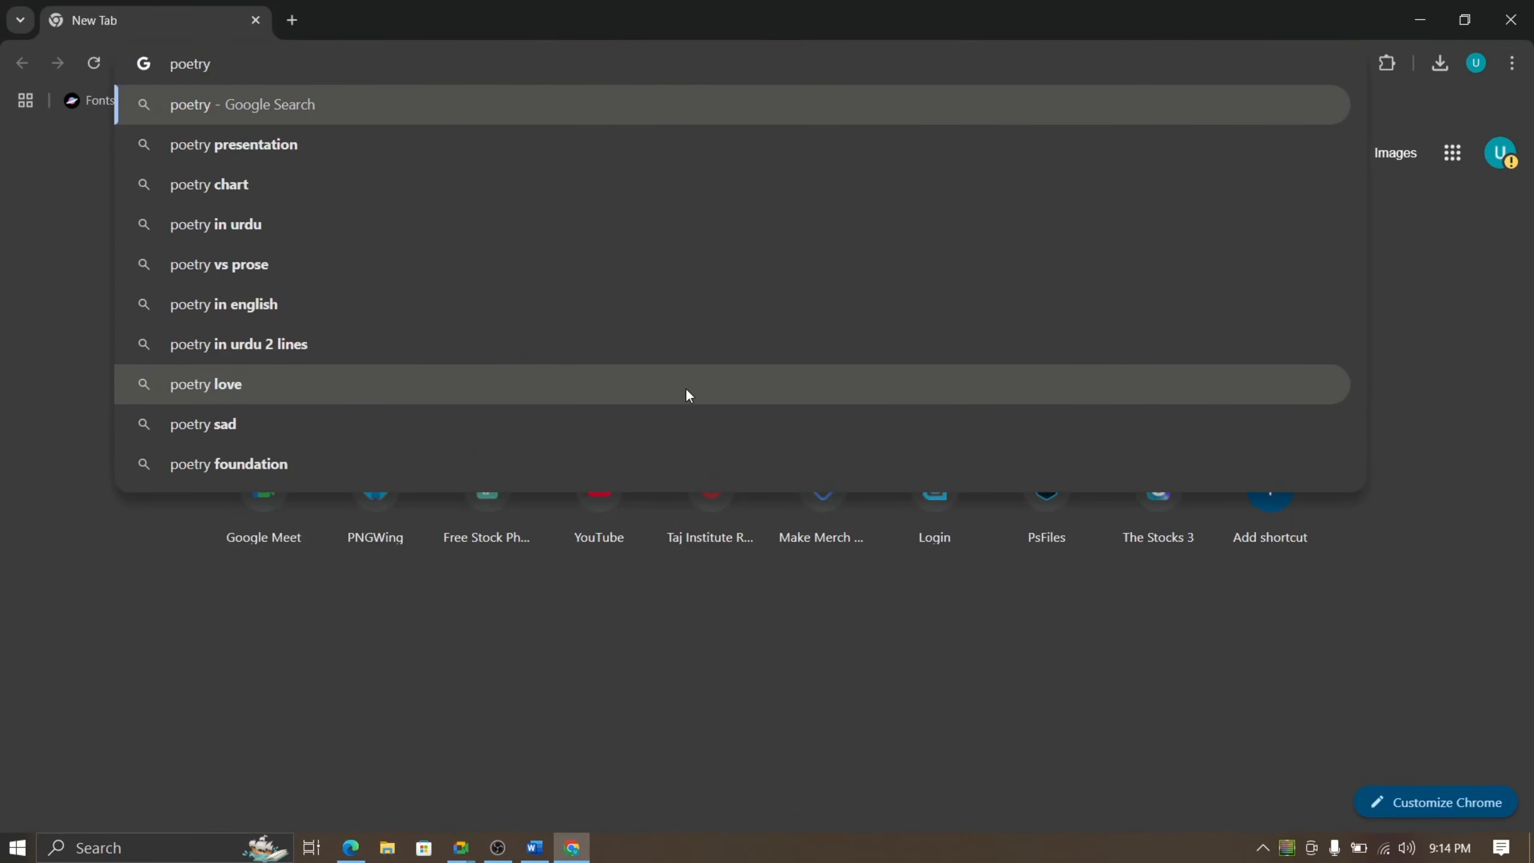
pyautogui.press('Return')
pyautogui.click(261, 218)
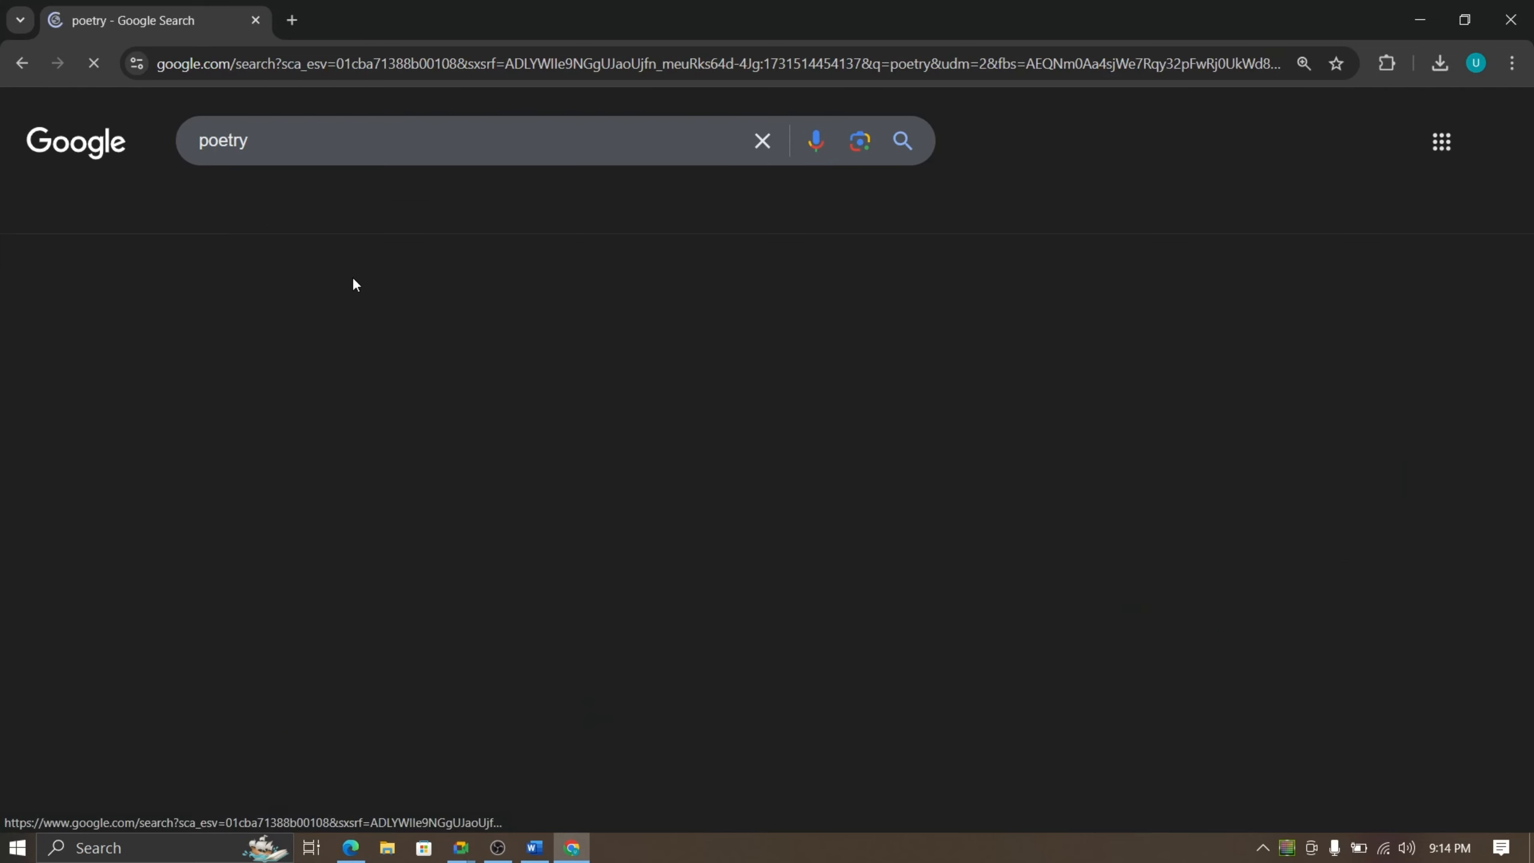
# Step: Search Google Images for "english poetry" and open the preview of the Sonnet 141 image from Study.com
pyautogui.click(289, 136)
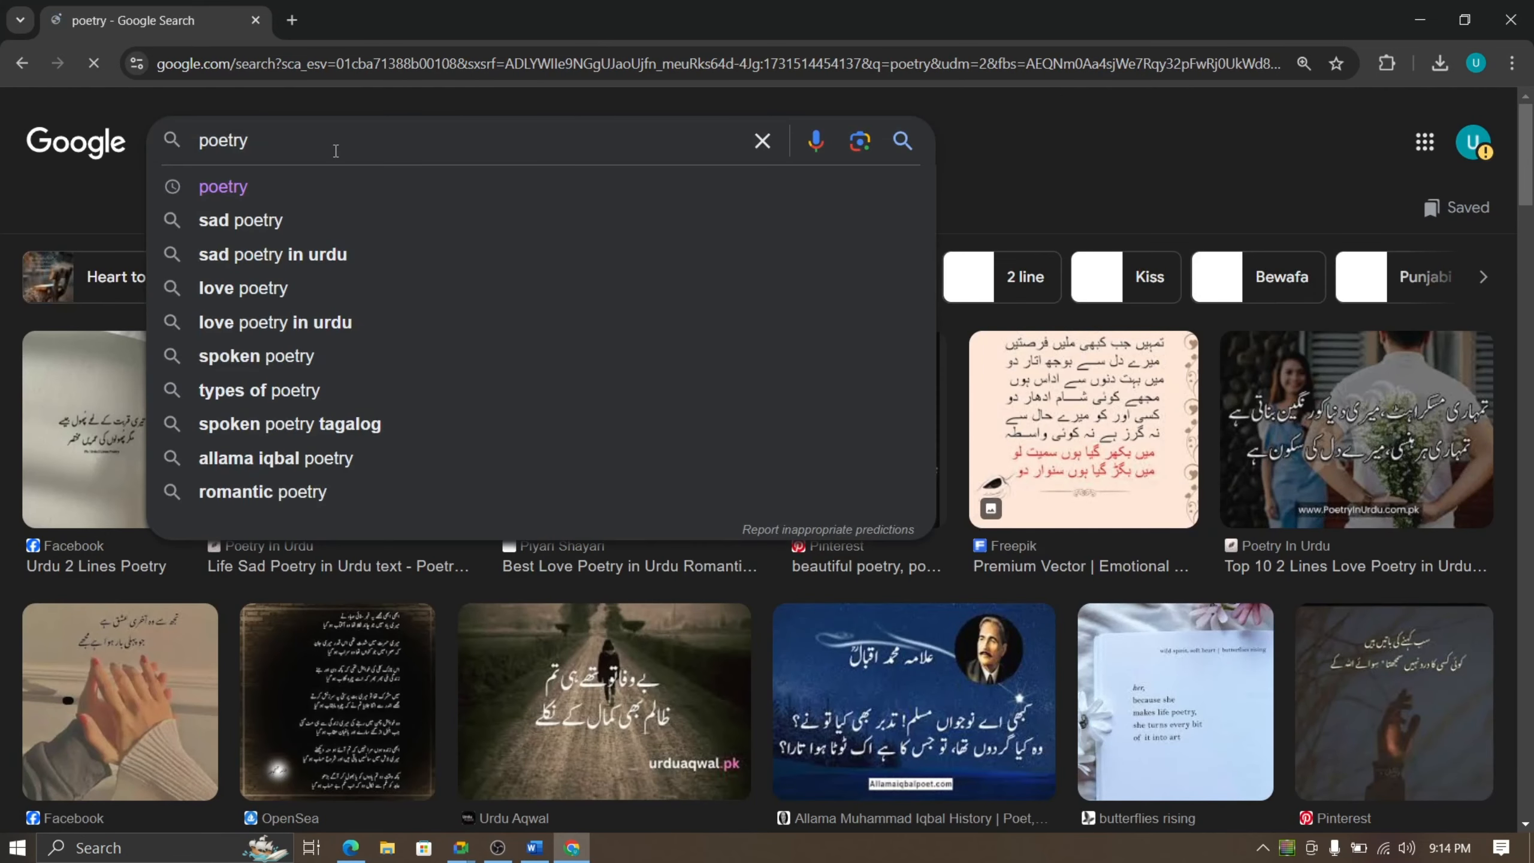
pyautogui.press('Left')
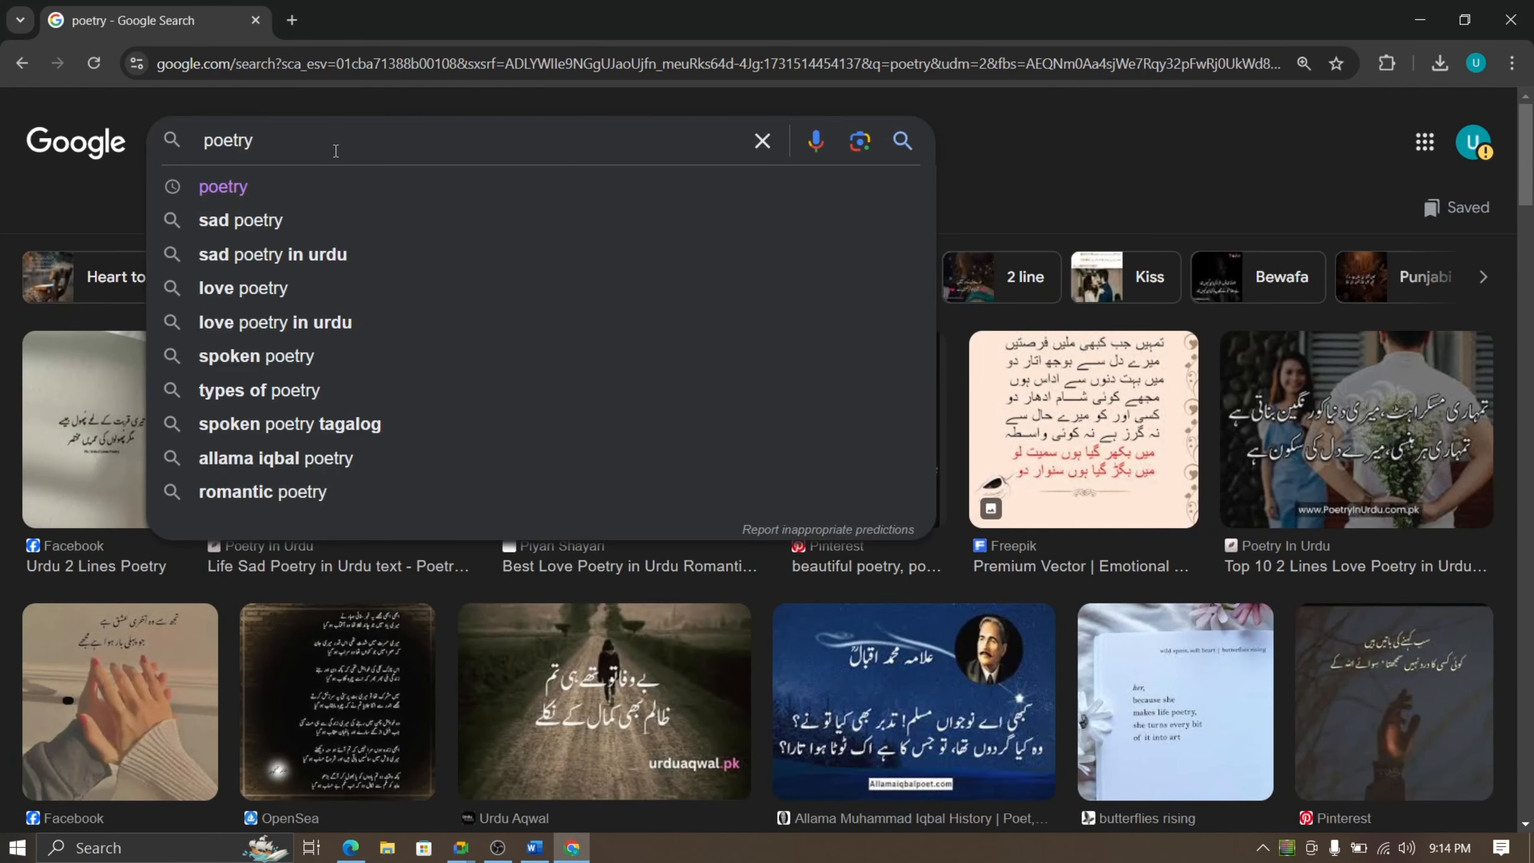
pyautogui.write('english')
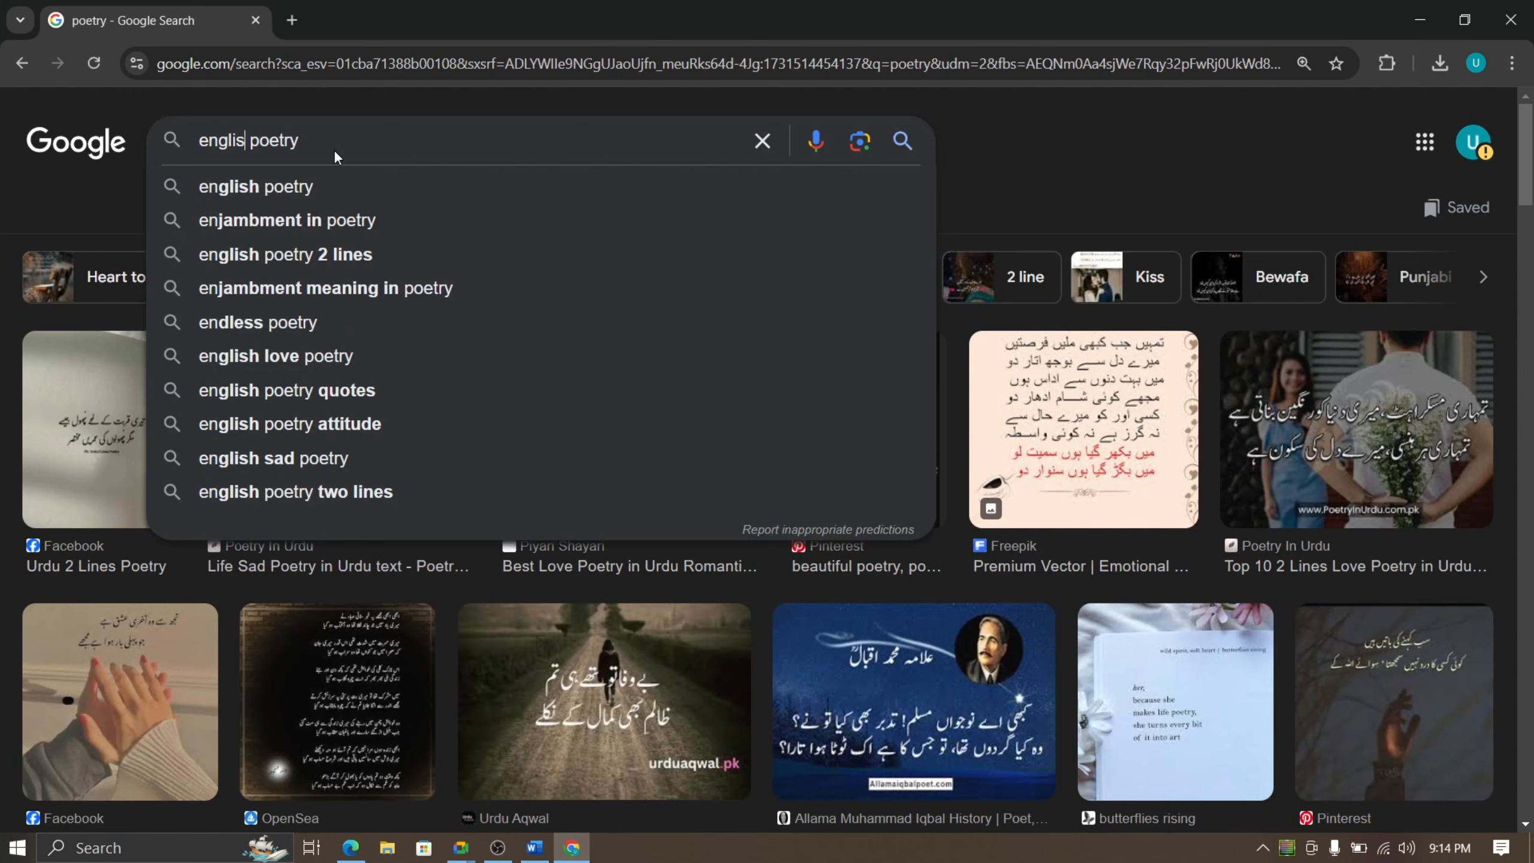
pyautogui.press('Return')
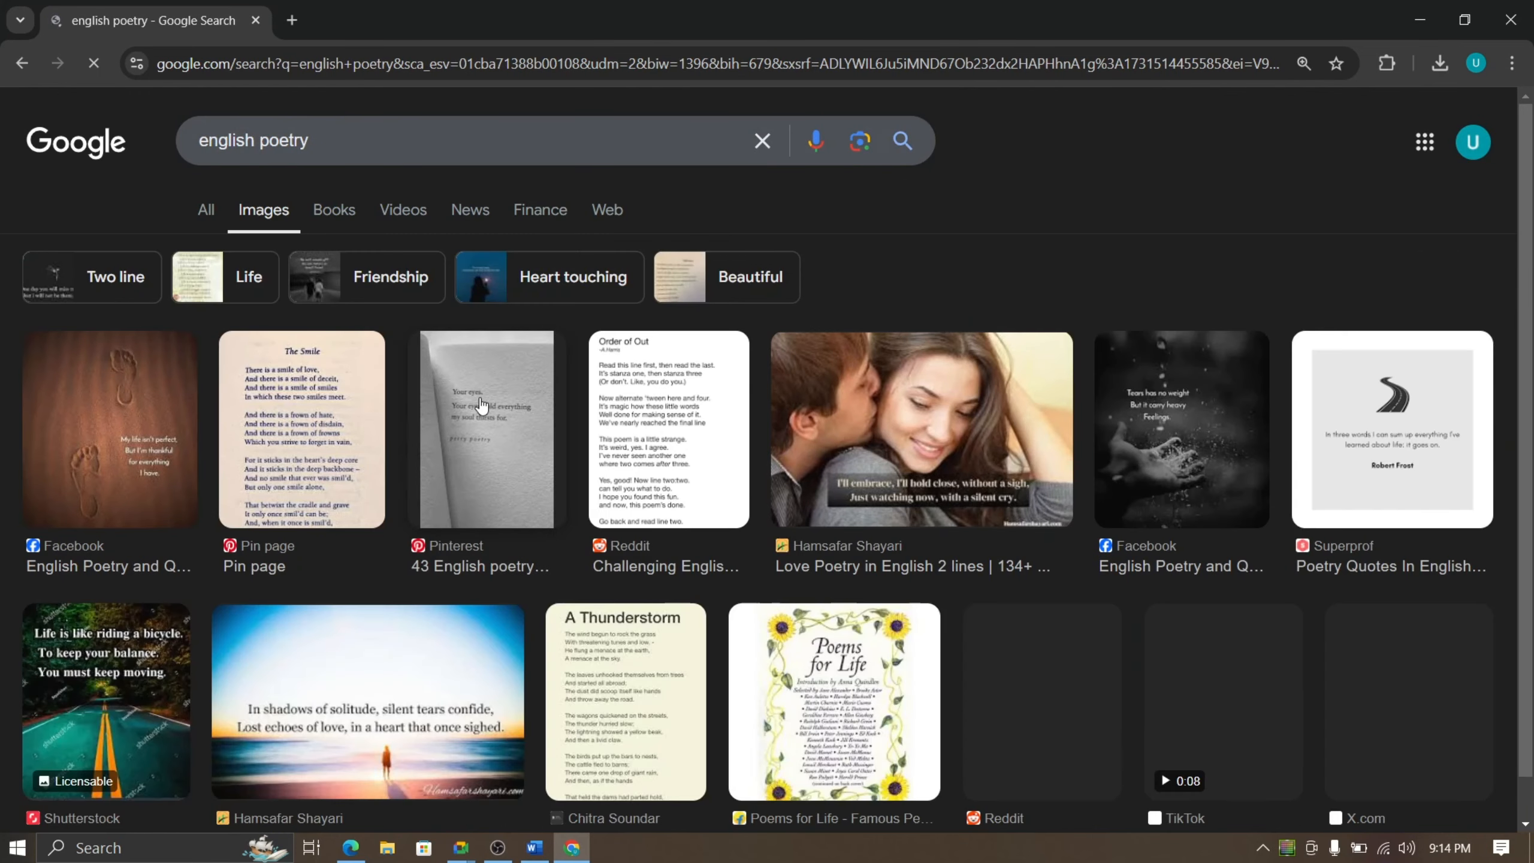
pyautogui.scroll(-3, 477, 406)
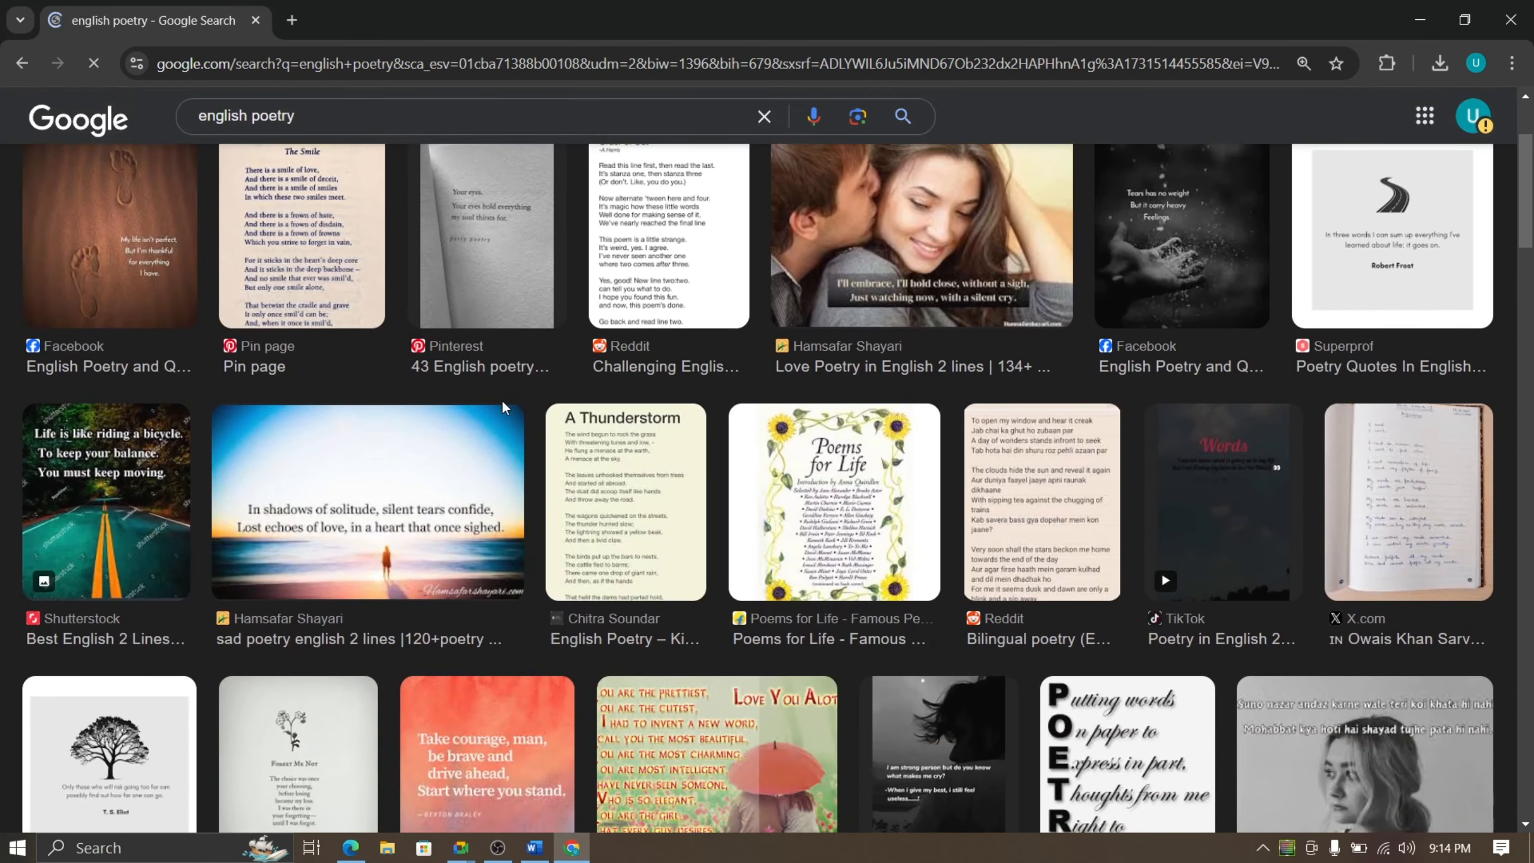
pyautogui.scroll(-9, 504, 408)
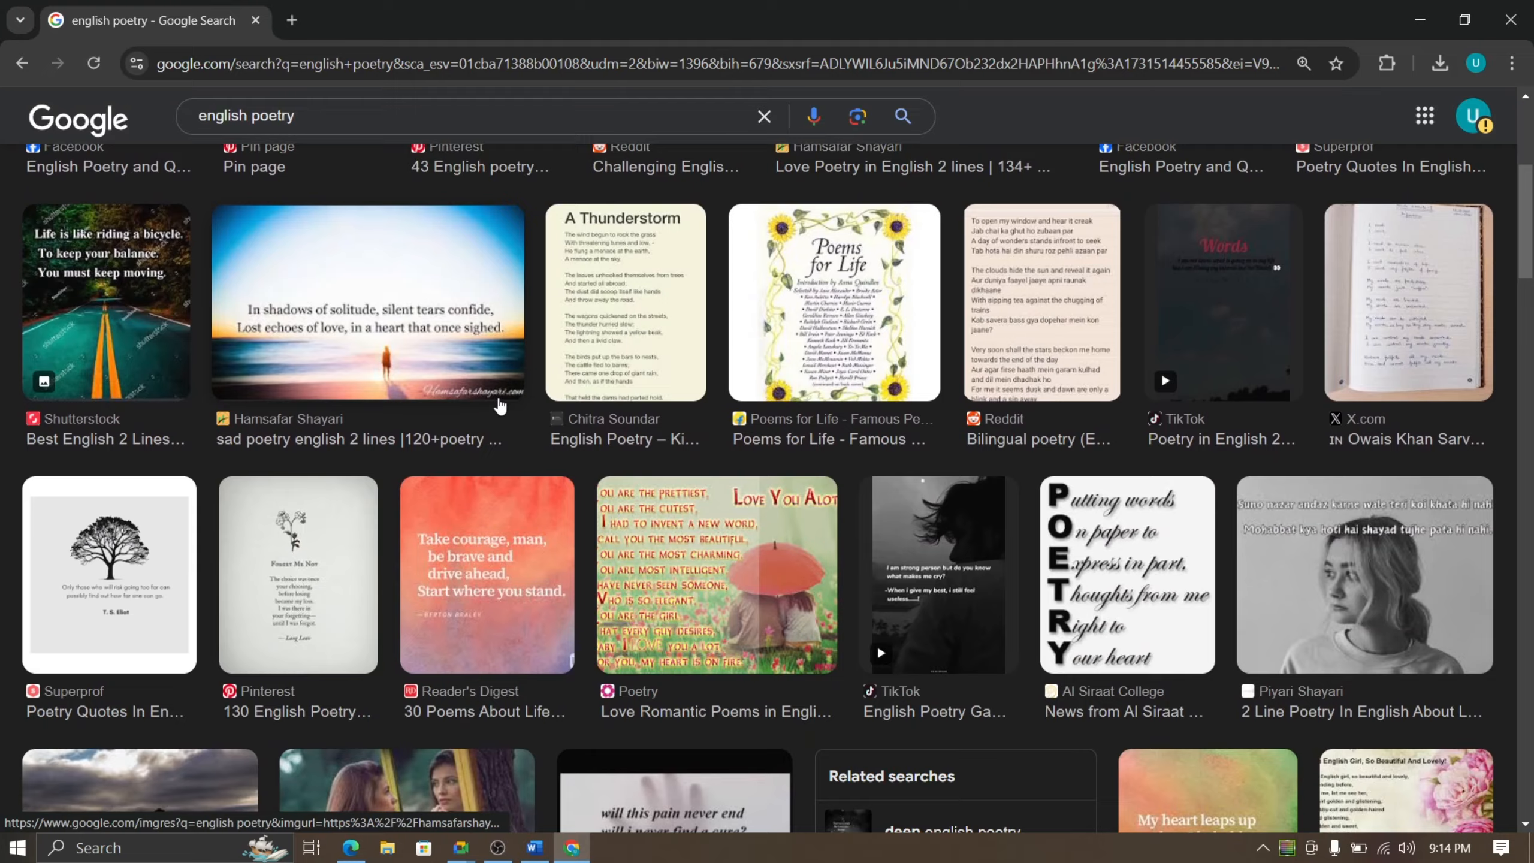
pyautogui.scroll(-10, 464, 299)
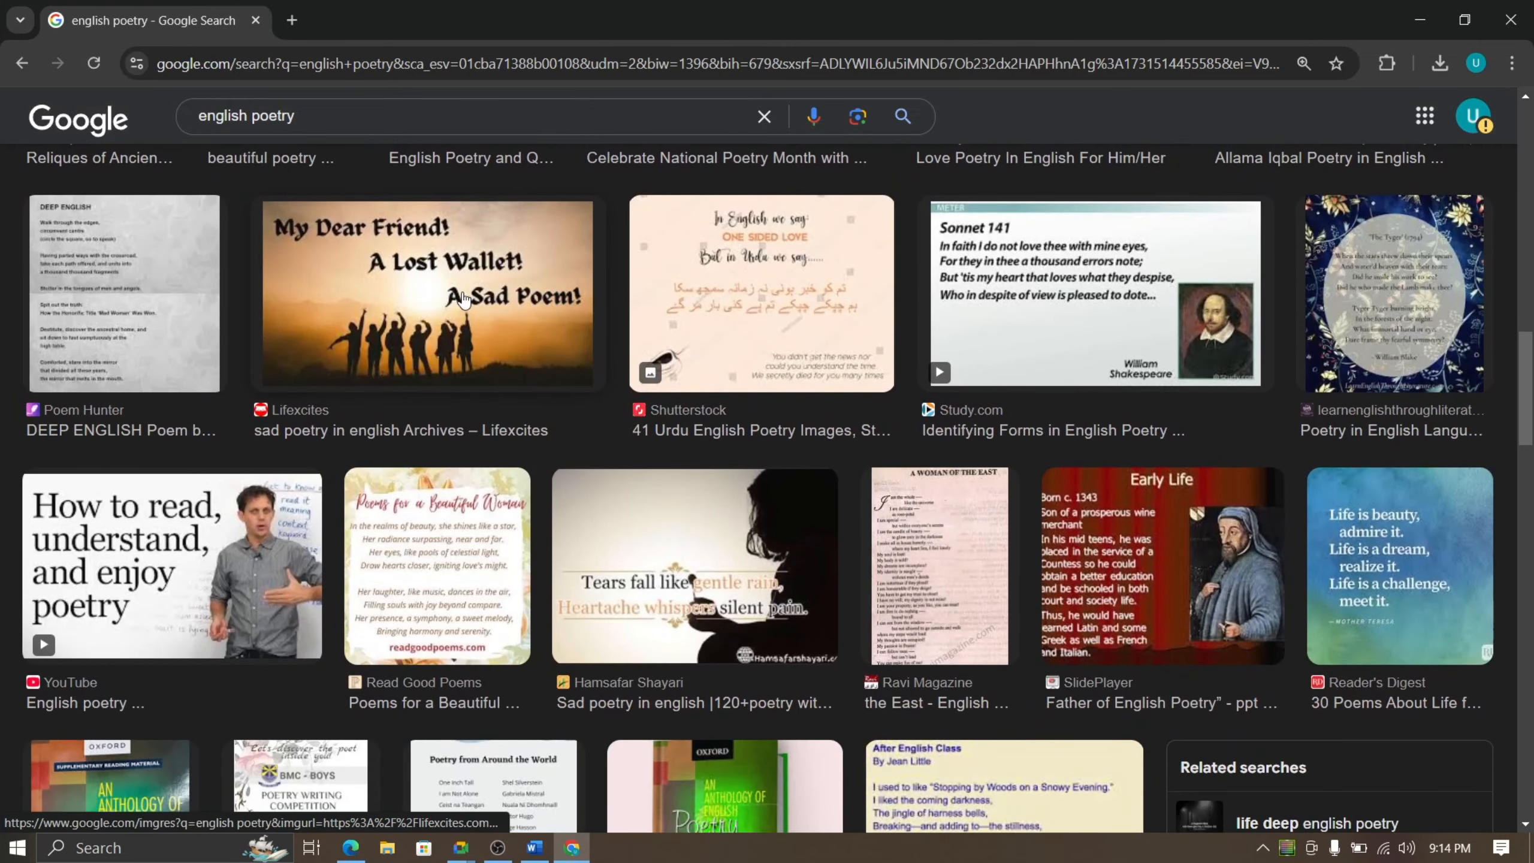
pyautogui.click(995, 230)
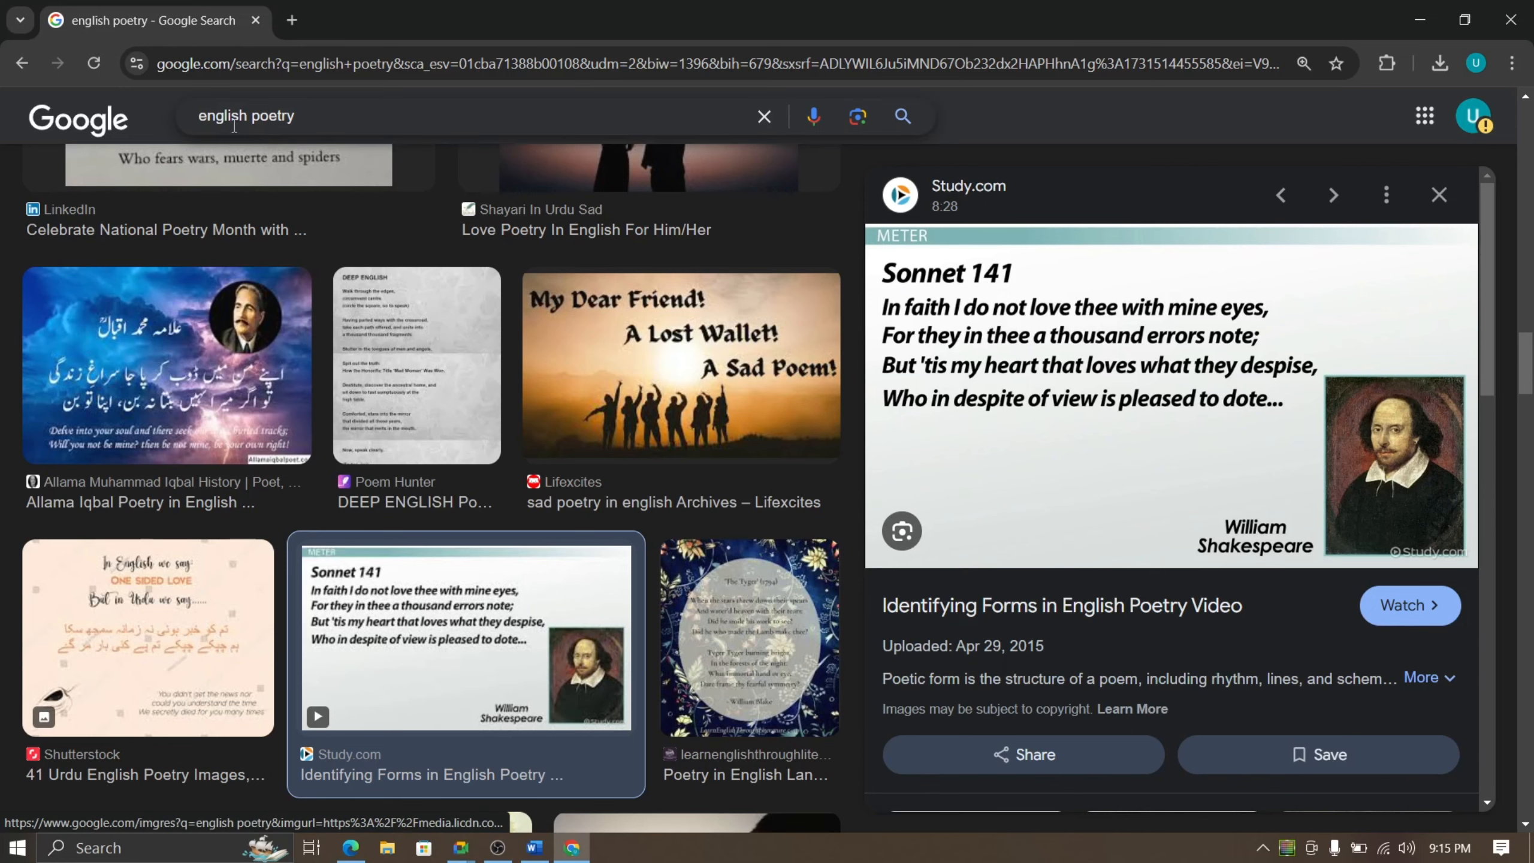
# Step: Preview the "A Woman of the East" poem and the Beaconhouse poetry writing competition image among the results
pyautogui.scroll(-5, 284, 235)
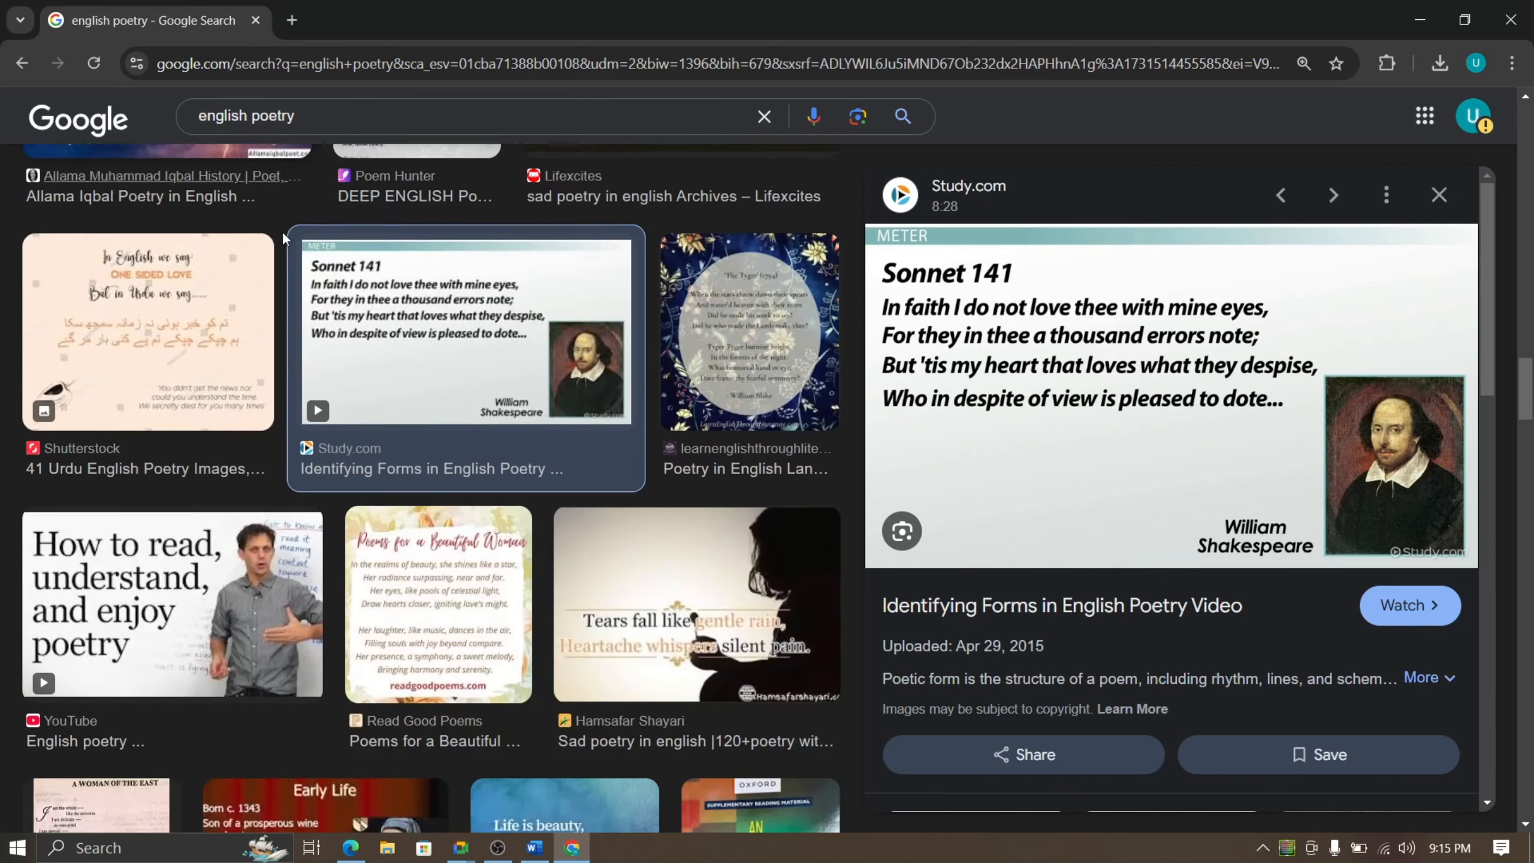
pyautogui.scroll(-3, 290, 240)
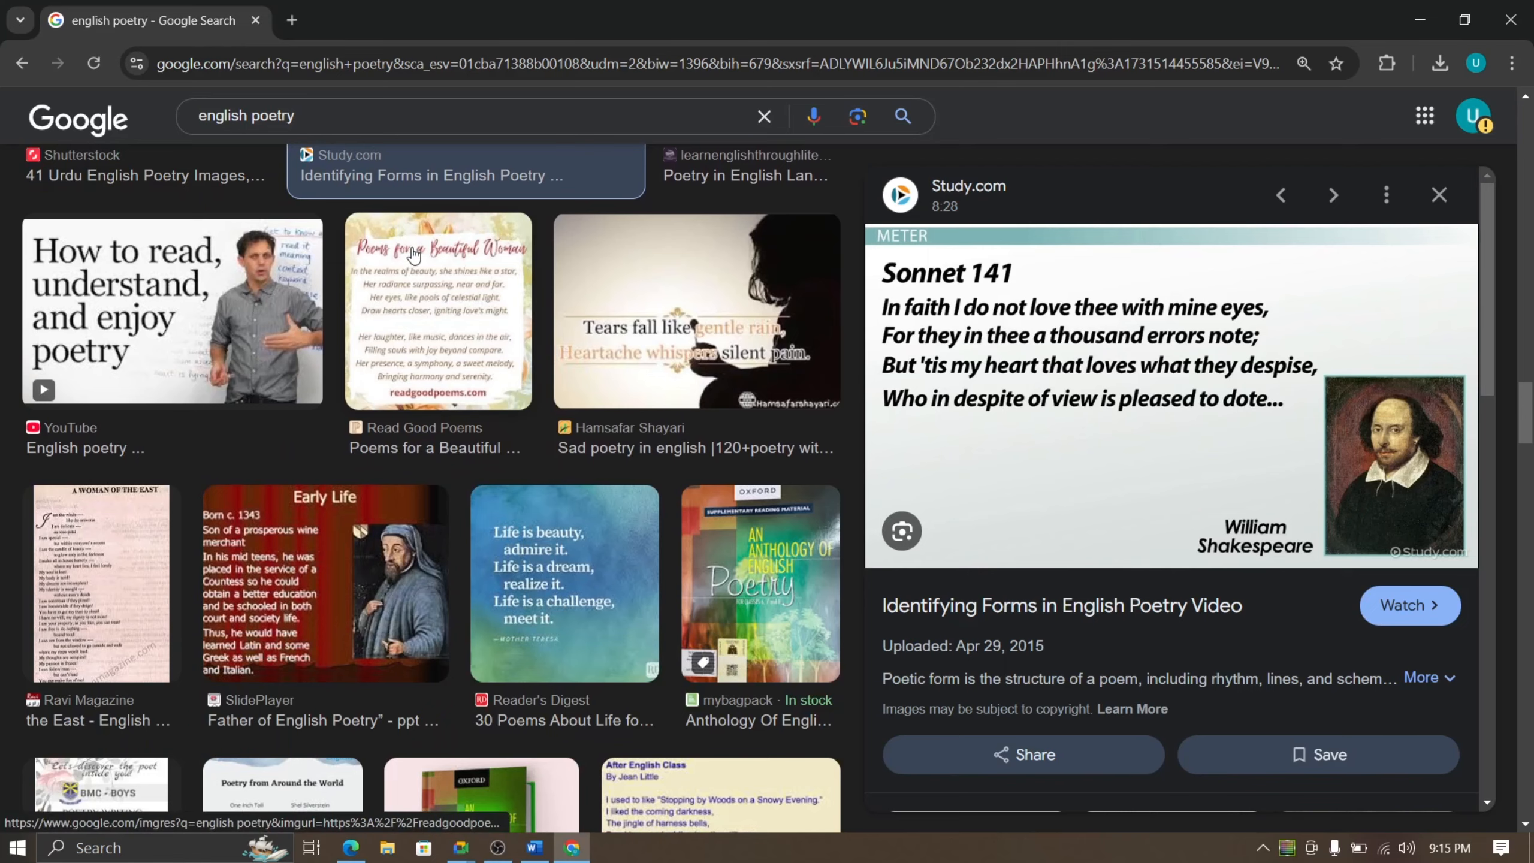
pyautogui.scroll(-2, 417, 311)
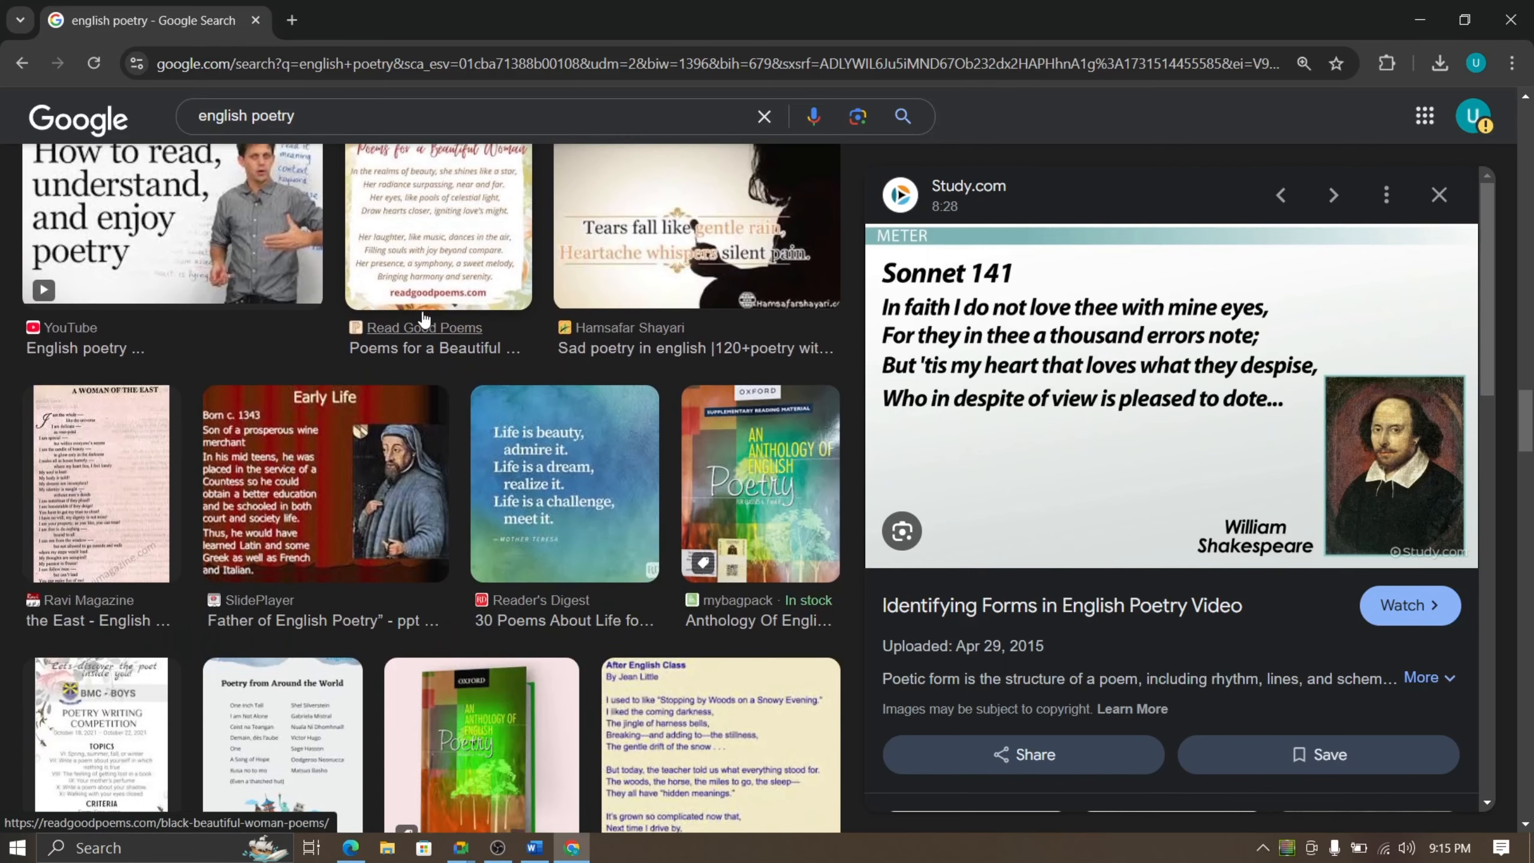
pyautogui.click(110, 523)
pyautogui.scroll(-4, 99, 468)
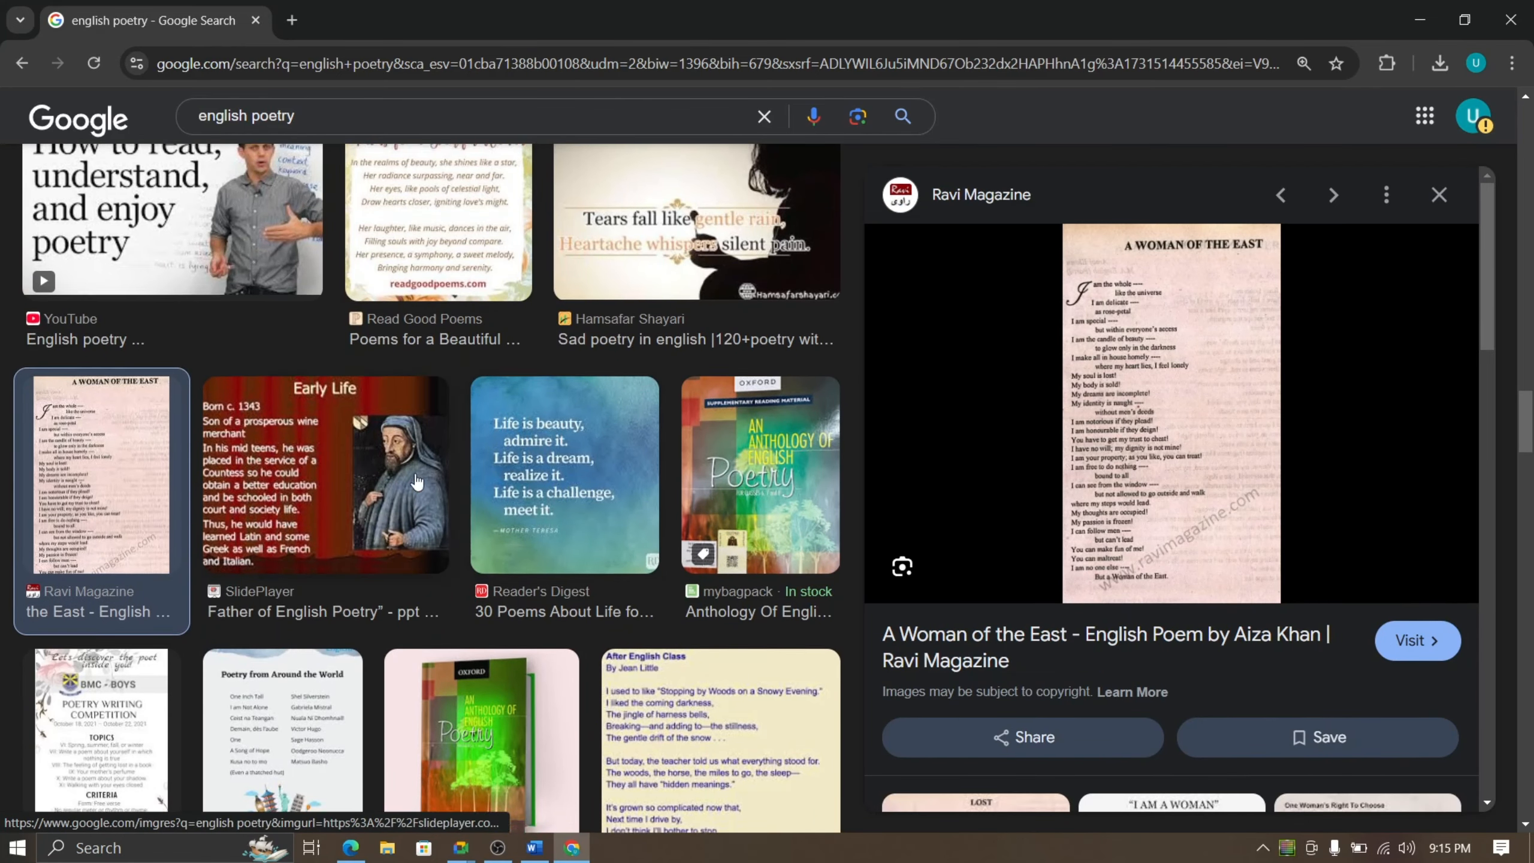
pyautogui.click(100, 469)
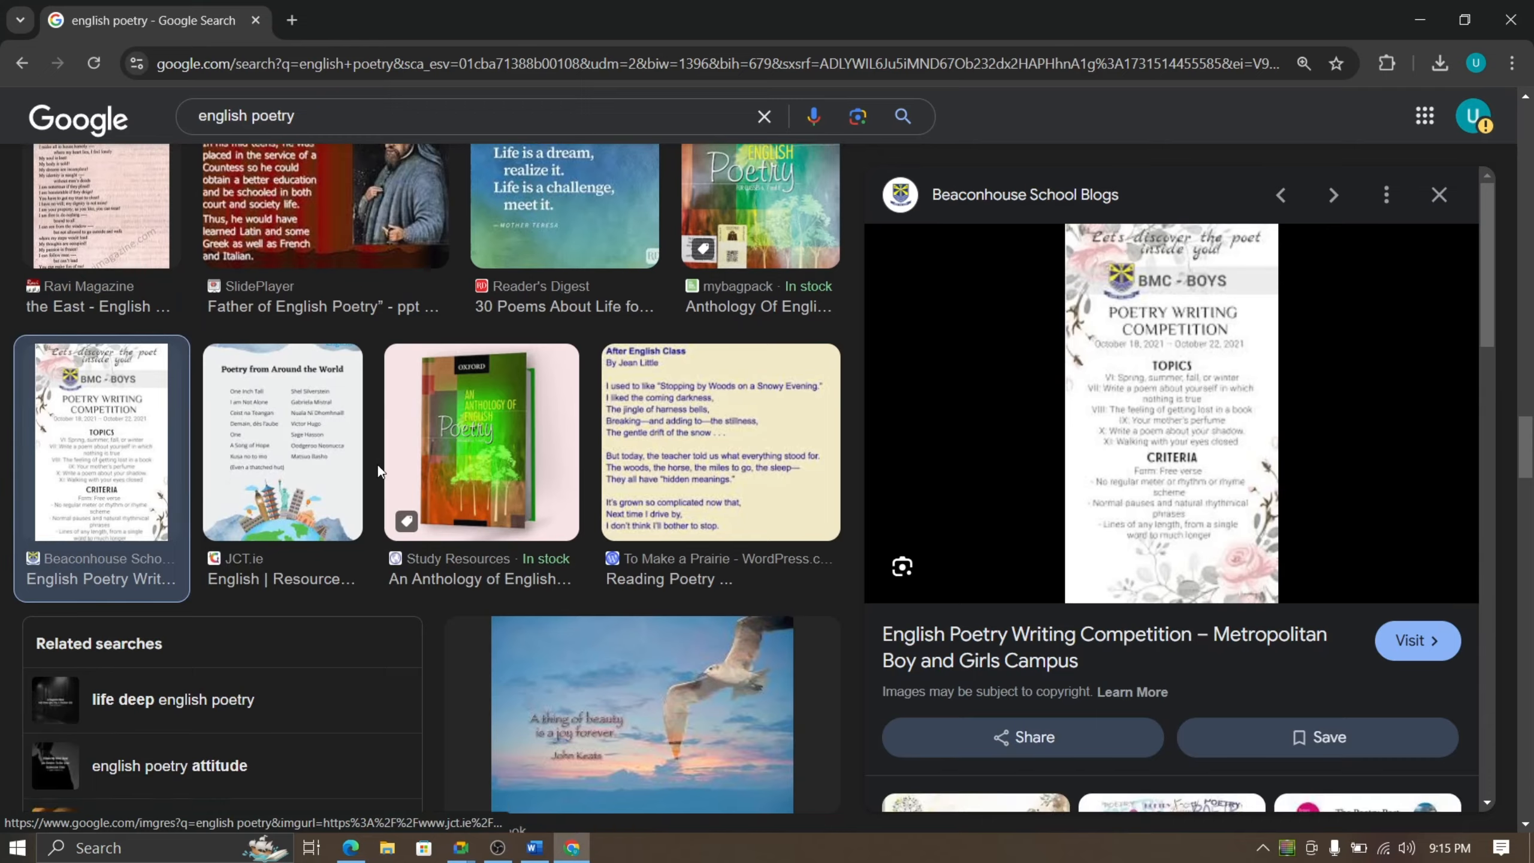
# Step: Browse further through the image results and preview the SlideShare image "Poetry in Middle English"
pyautogui.scroll(-8, 369, 462)
pyautogui.scroll(-7, 338, 459)
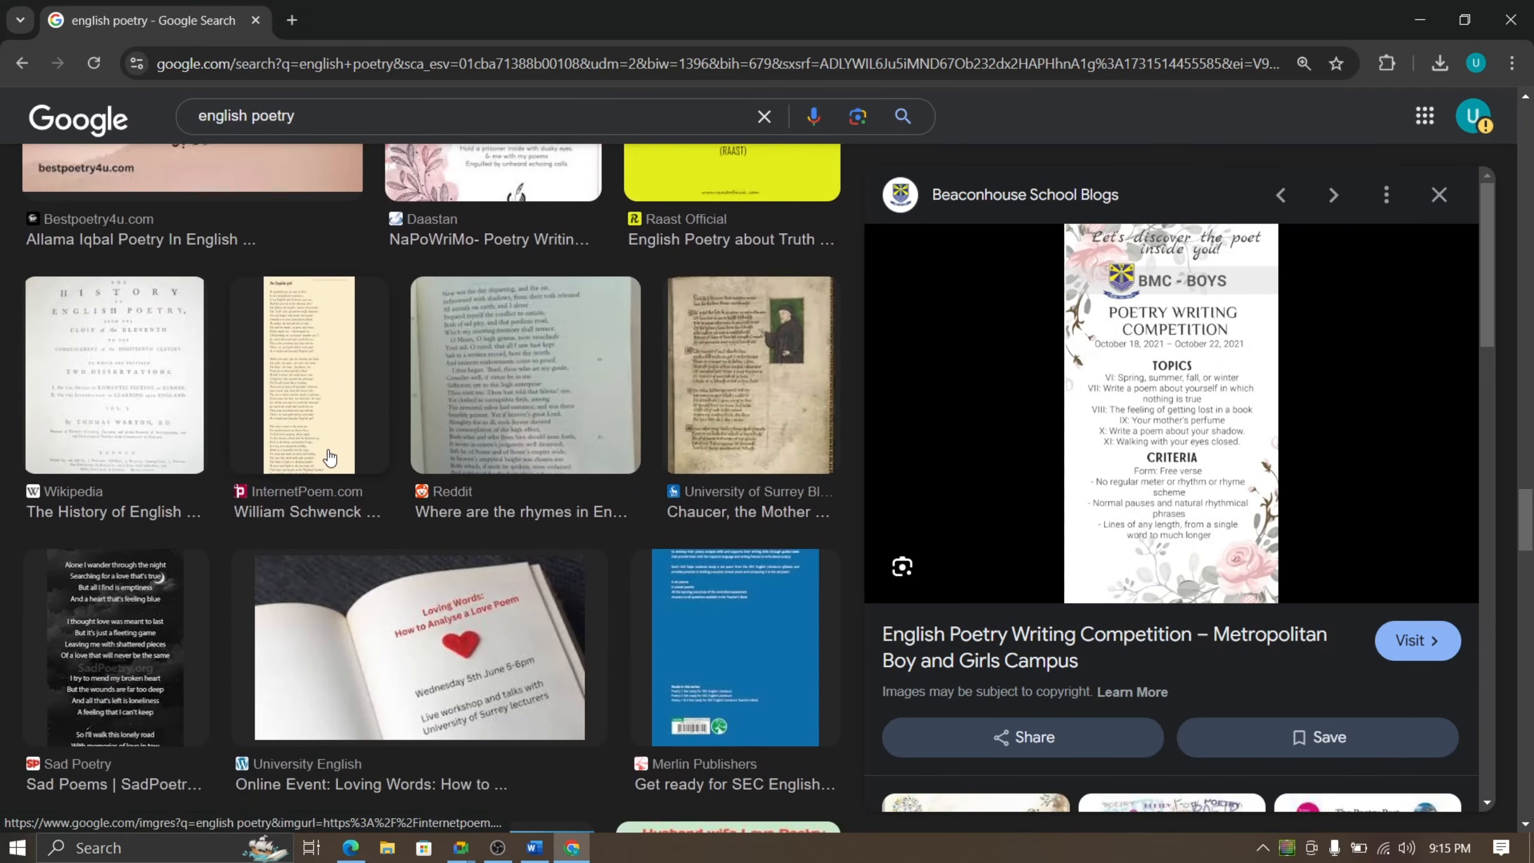
pyautogui.scroll(-5, 310, 454)
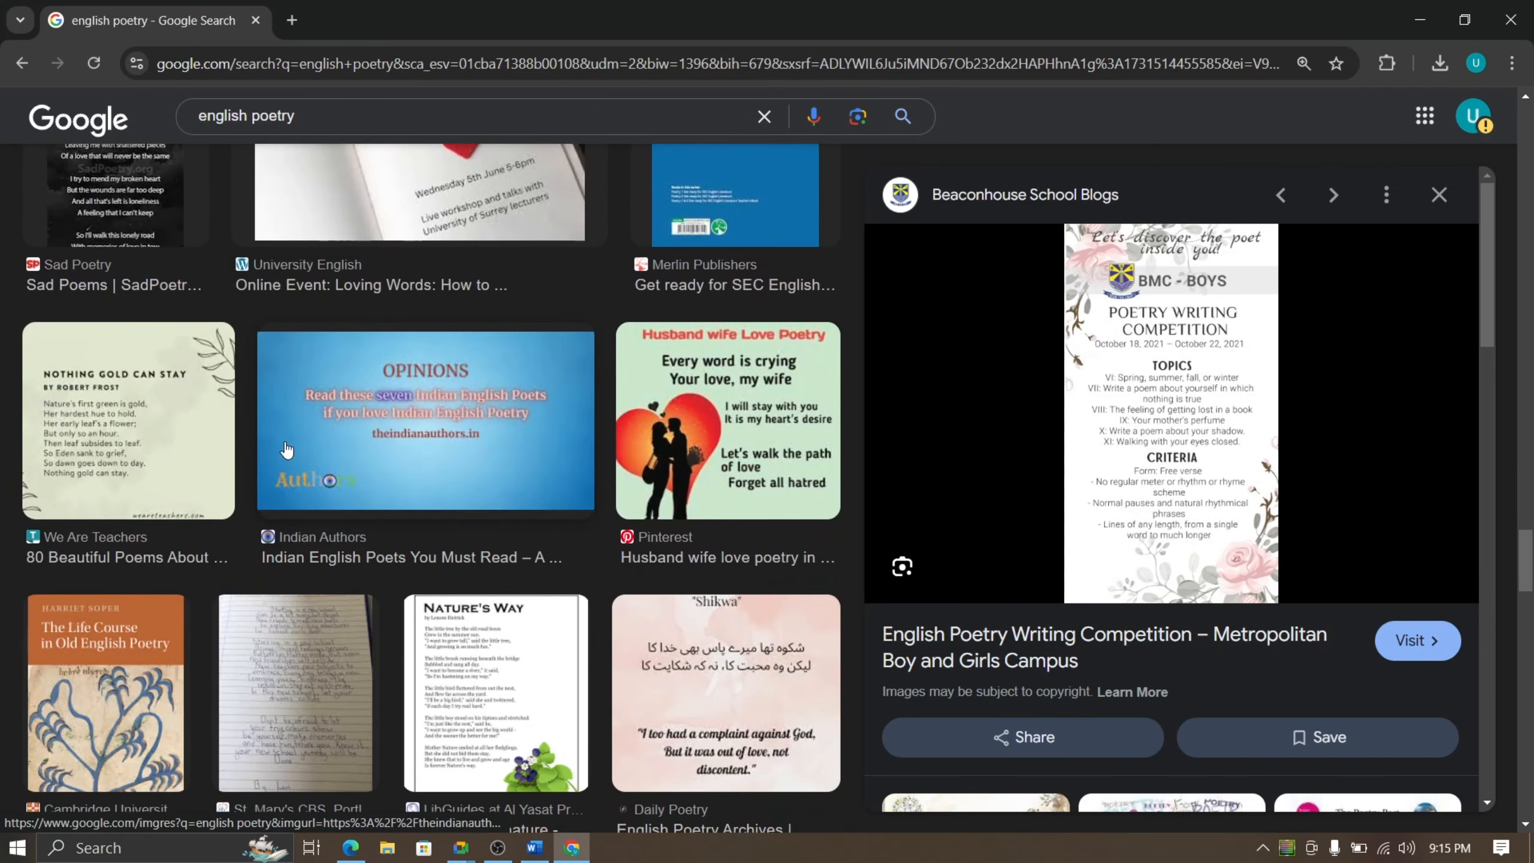
pyautogui.scroll(-5, 280, 453)
pyautogui.scroll(-7, 279, 453)
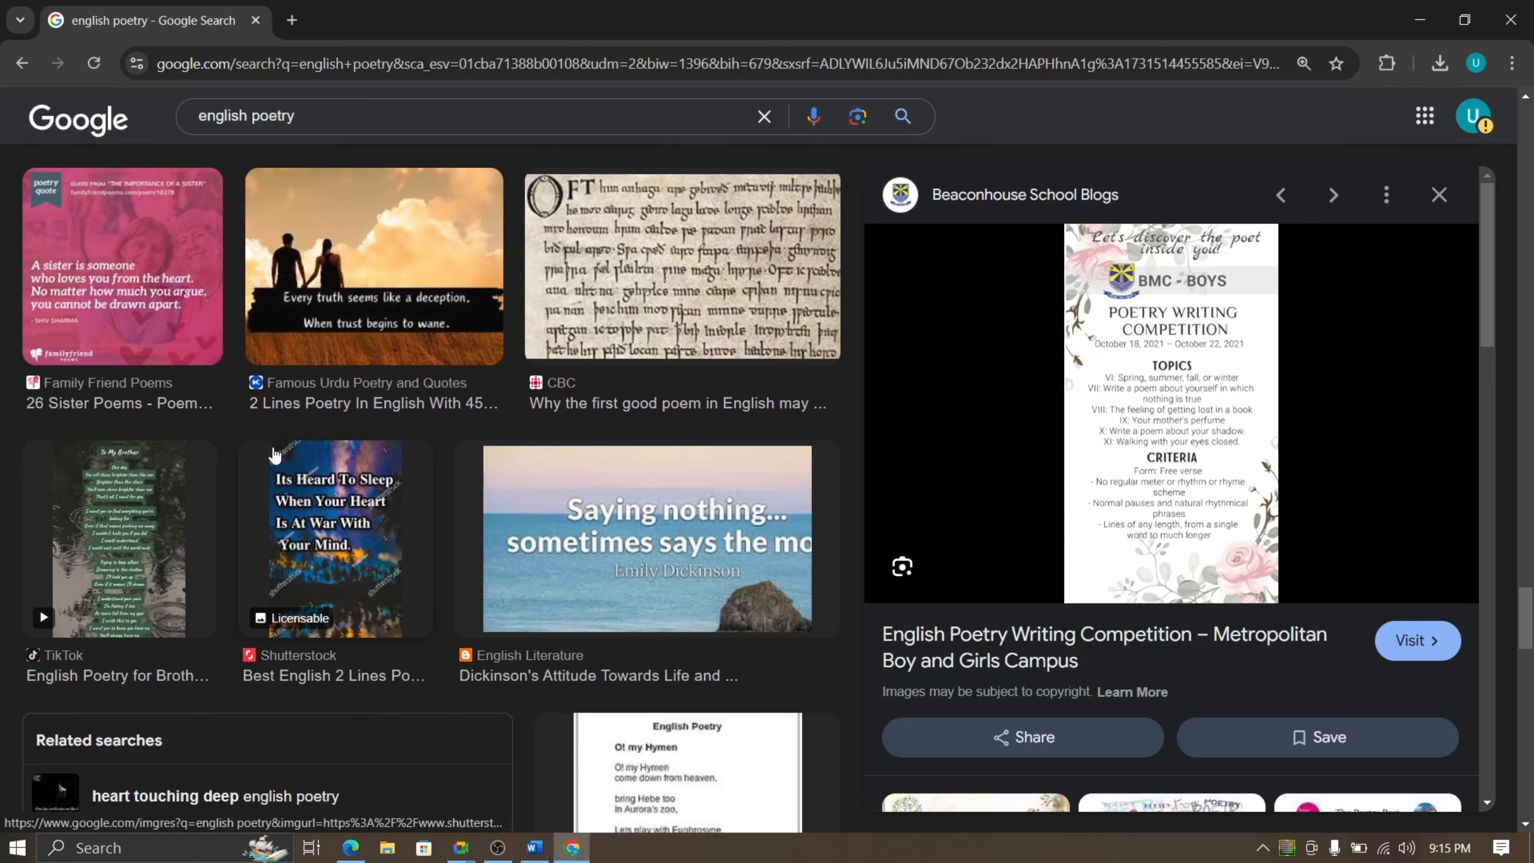
pyautogui.scroll(-5, 272, 454)
pyautogui.scroll(-11, 270, 455)
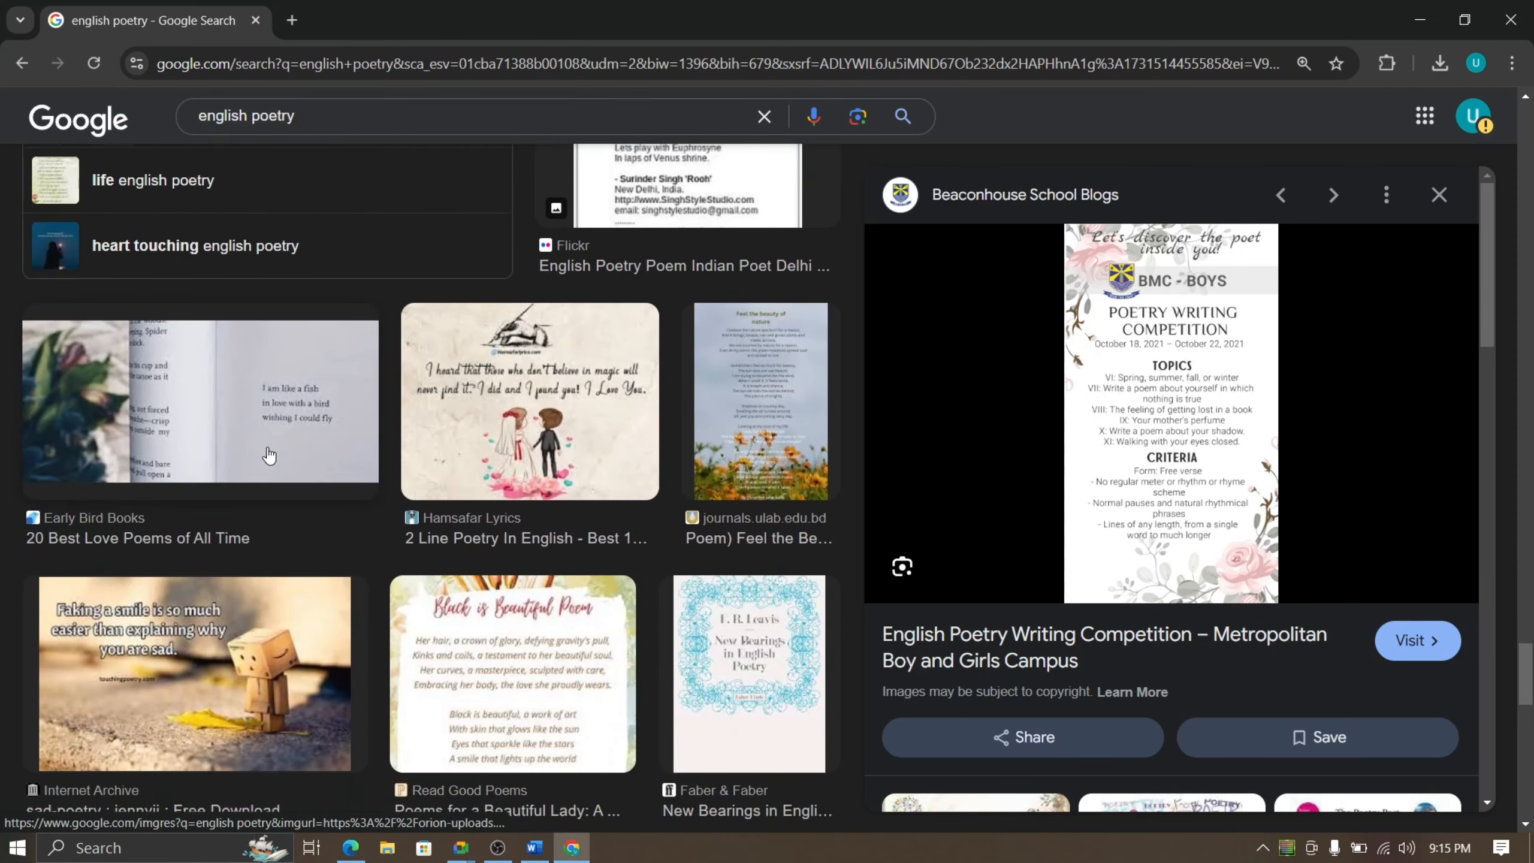
pyautogui.scroll(-13, 253, 452)
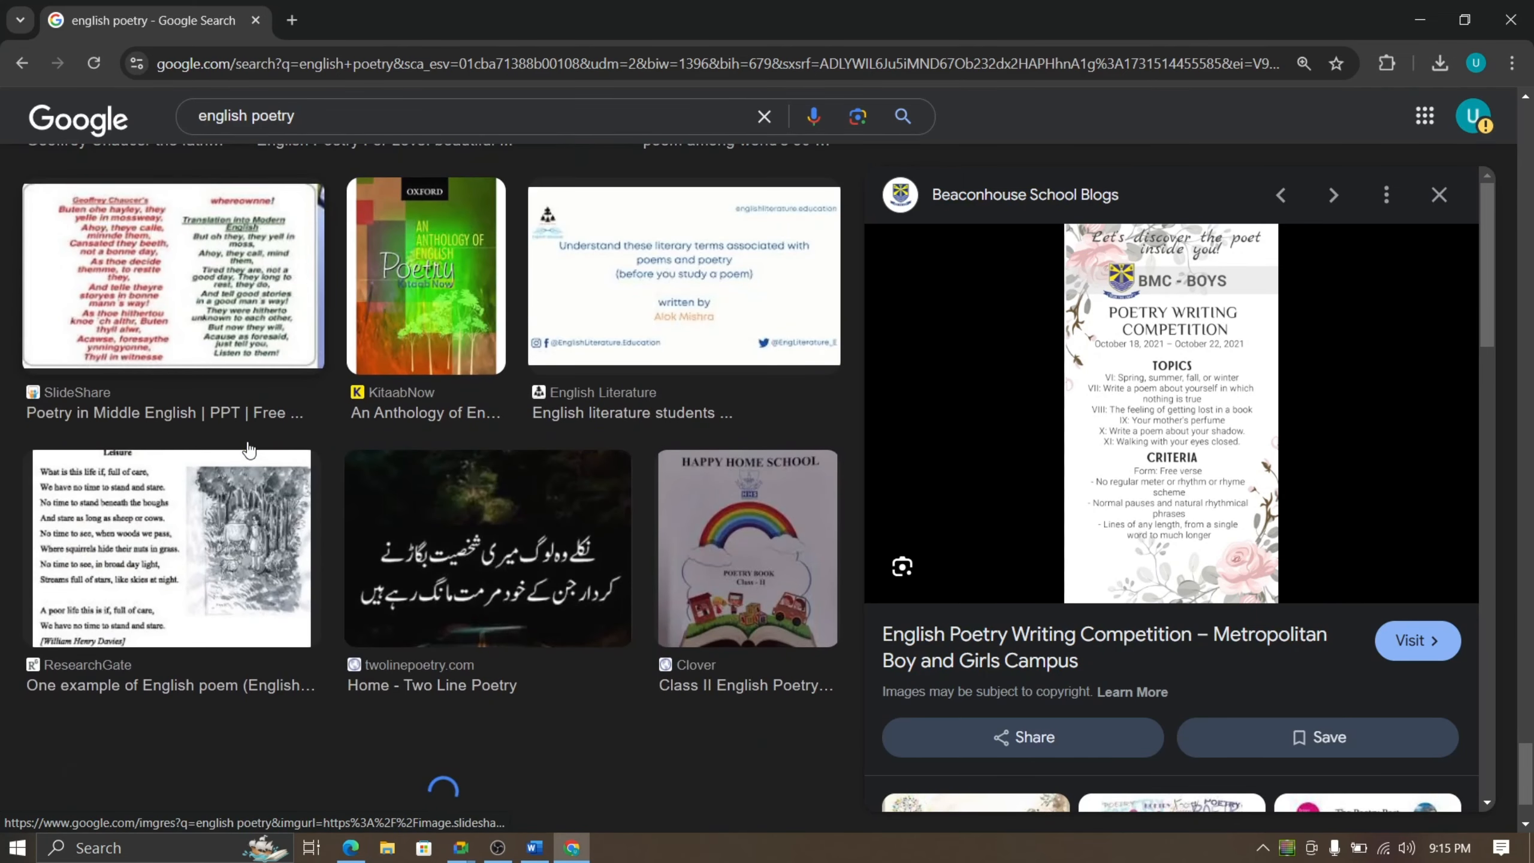
pyautogui.click(201, 337)
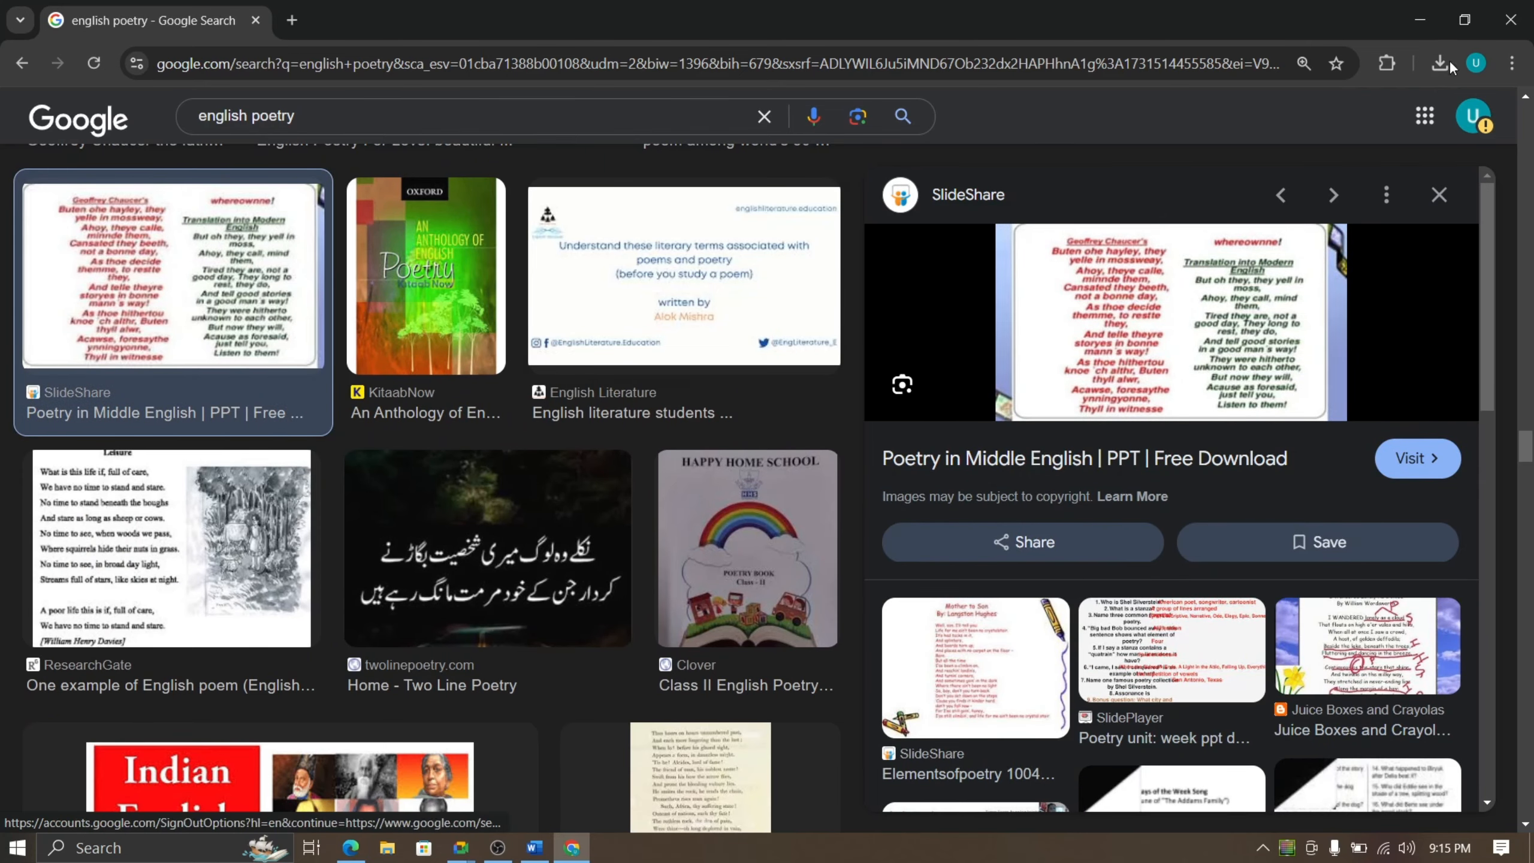
# Step: Close Google Chrome and return to the Word document, at the end of the paragraph below "Themes and styles"
pyautogui.click(533, 847)
pyautogui.click(570, 848)
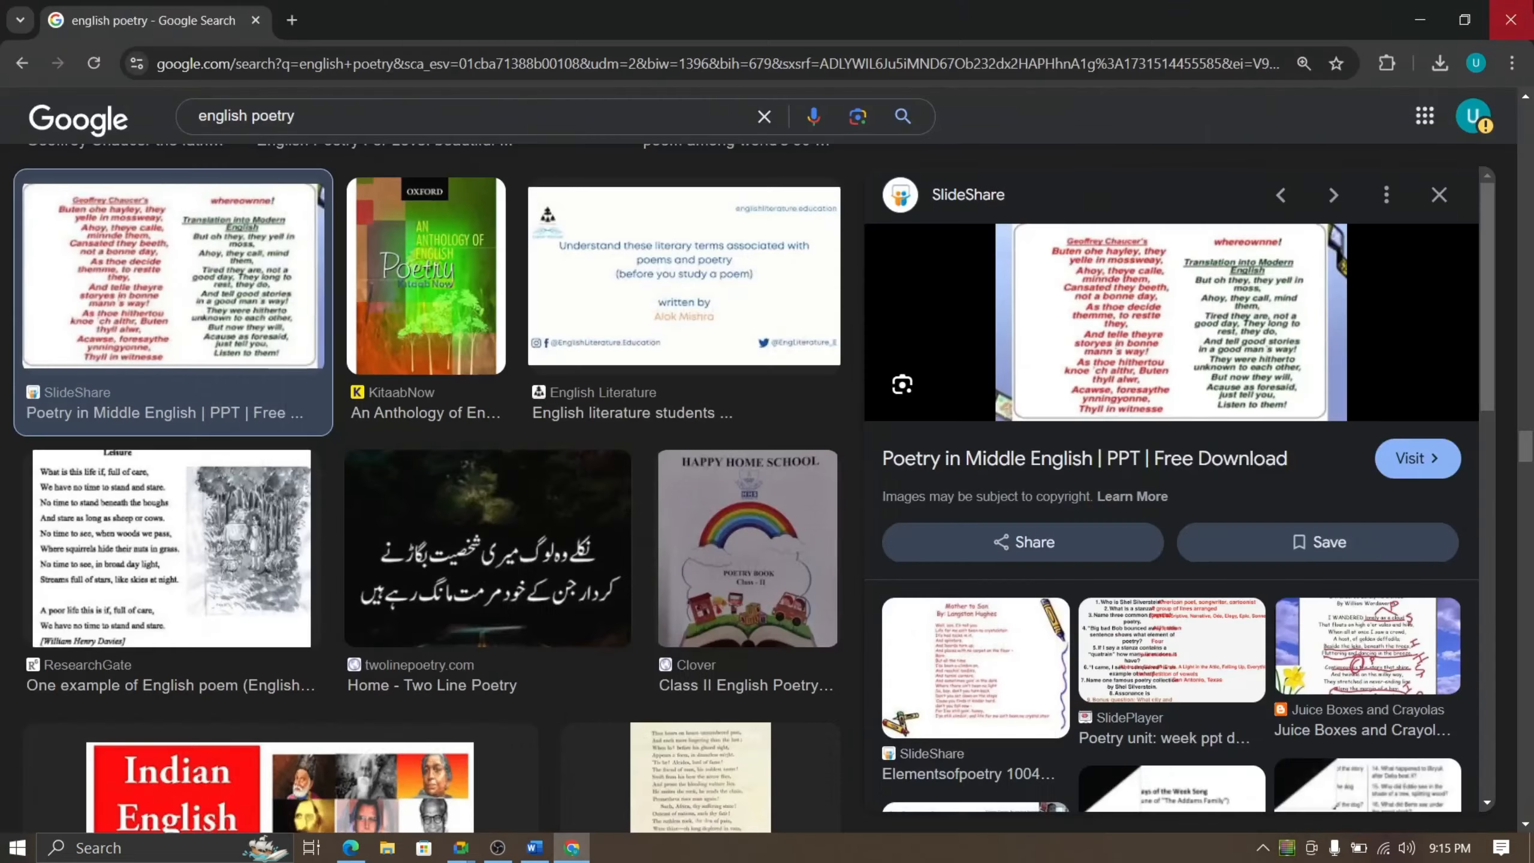
pyautogui.click(1517, 14)
pyautogui.click(1048, 508)
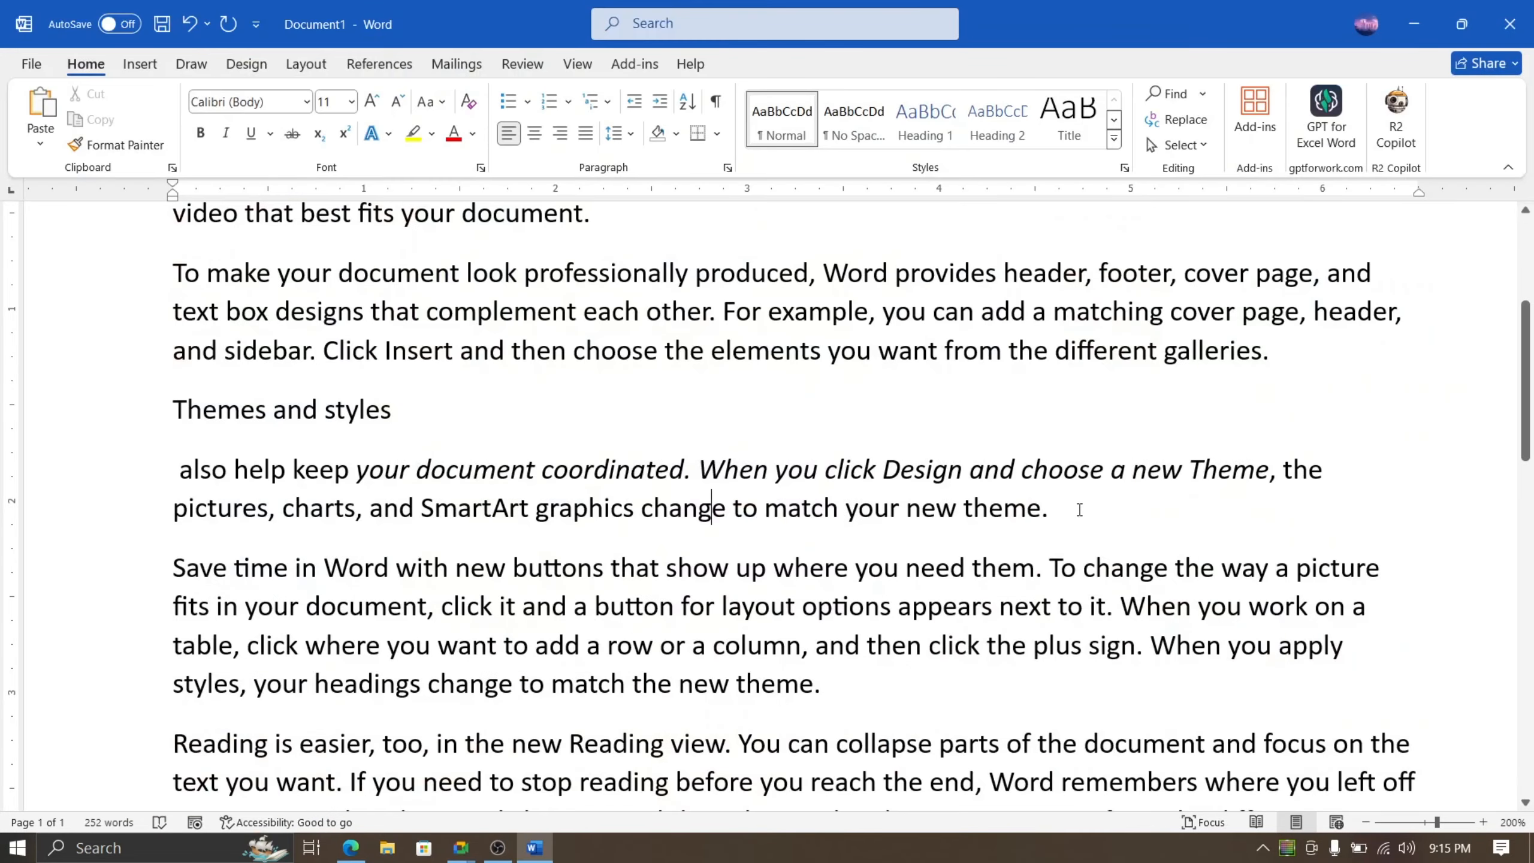
# Step: Toggle italics off and on for the text from "your document coordinated" to "choose a new Theme,", ending with regular text
pyautogui.moveTo(1280, 469); pyautogui.dragTo(375, 471)
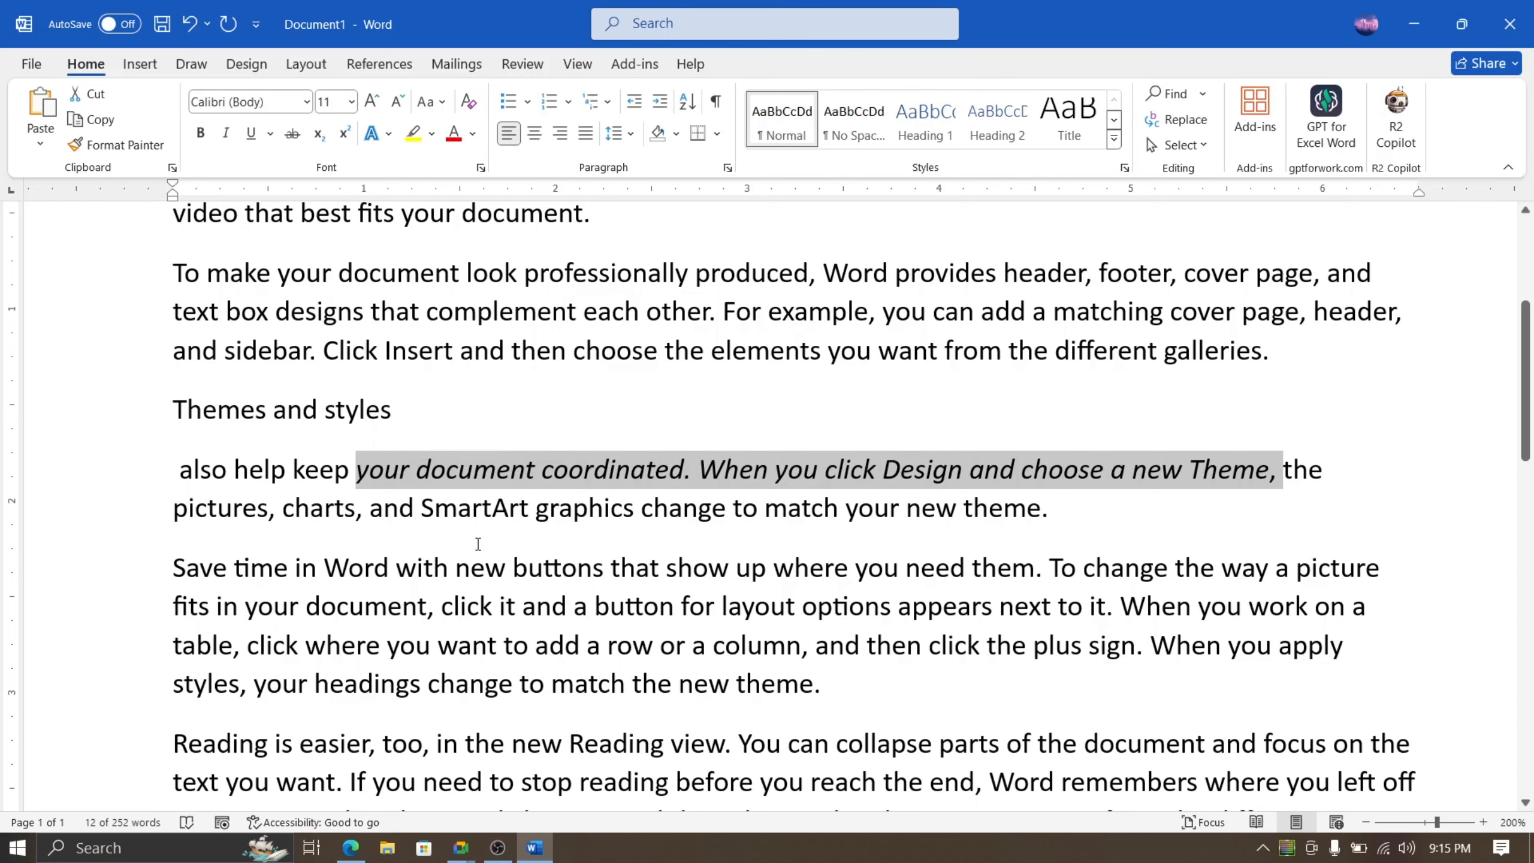
pyautogui.hotkey('ctrl', 'i')
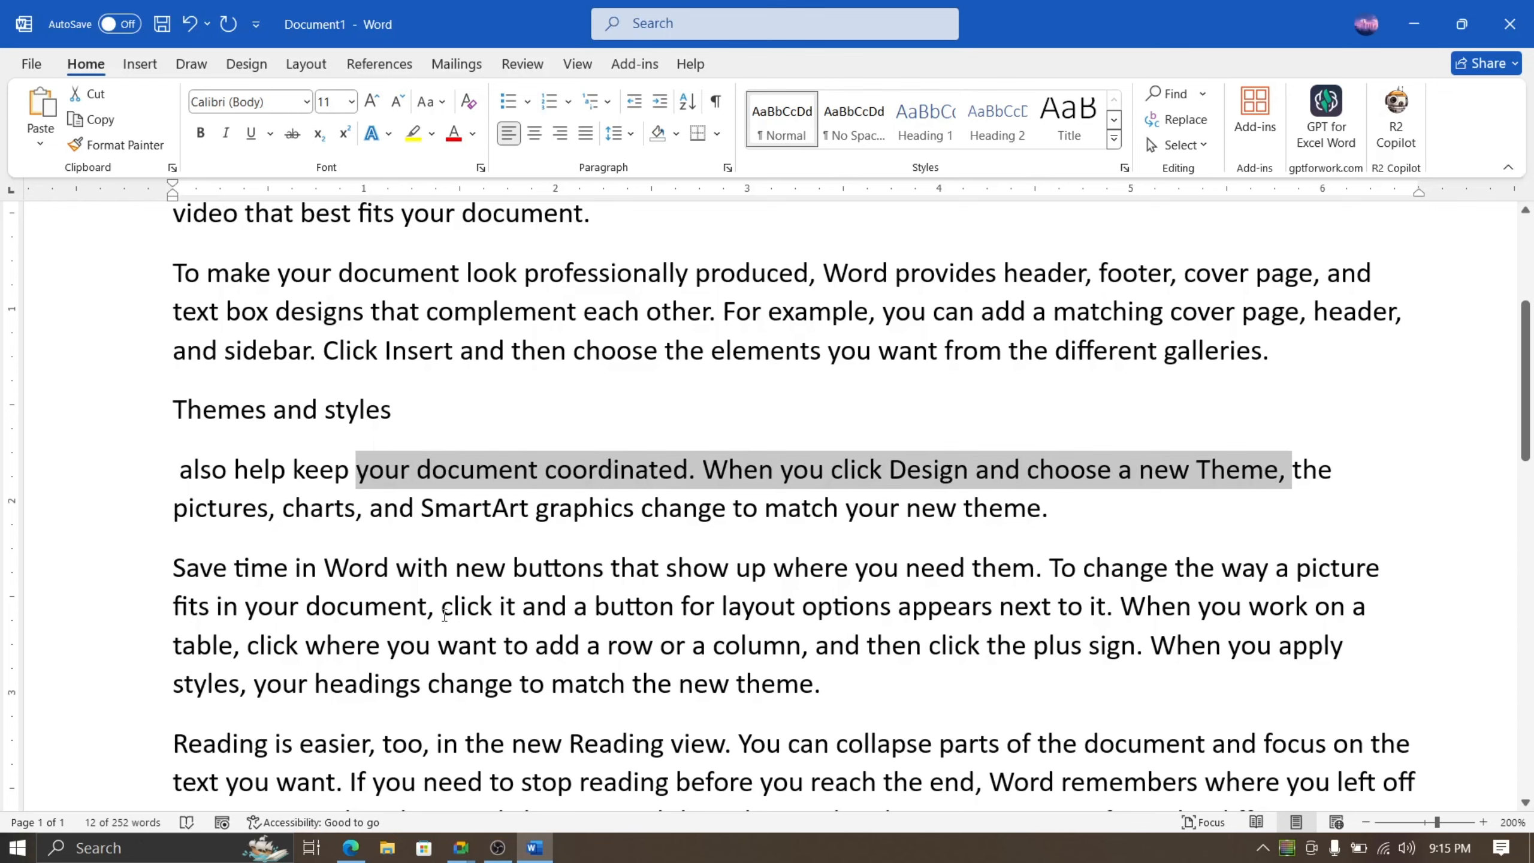
pyautogui.hotkey('ctrl', 'i')
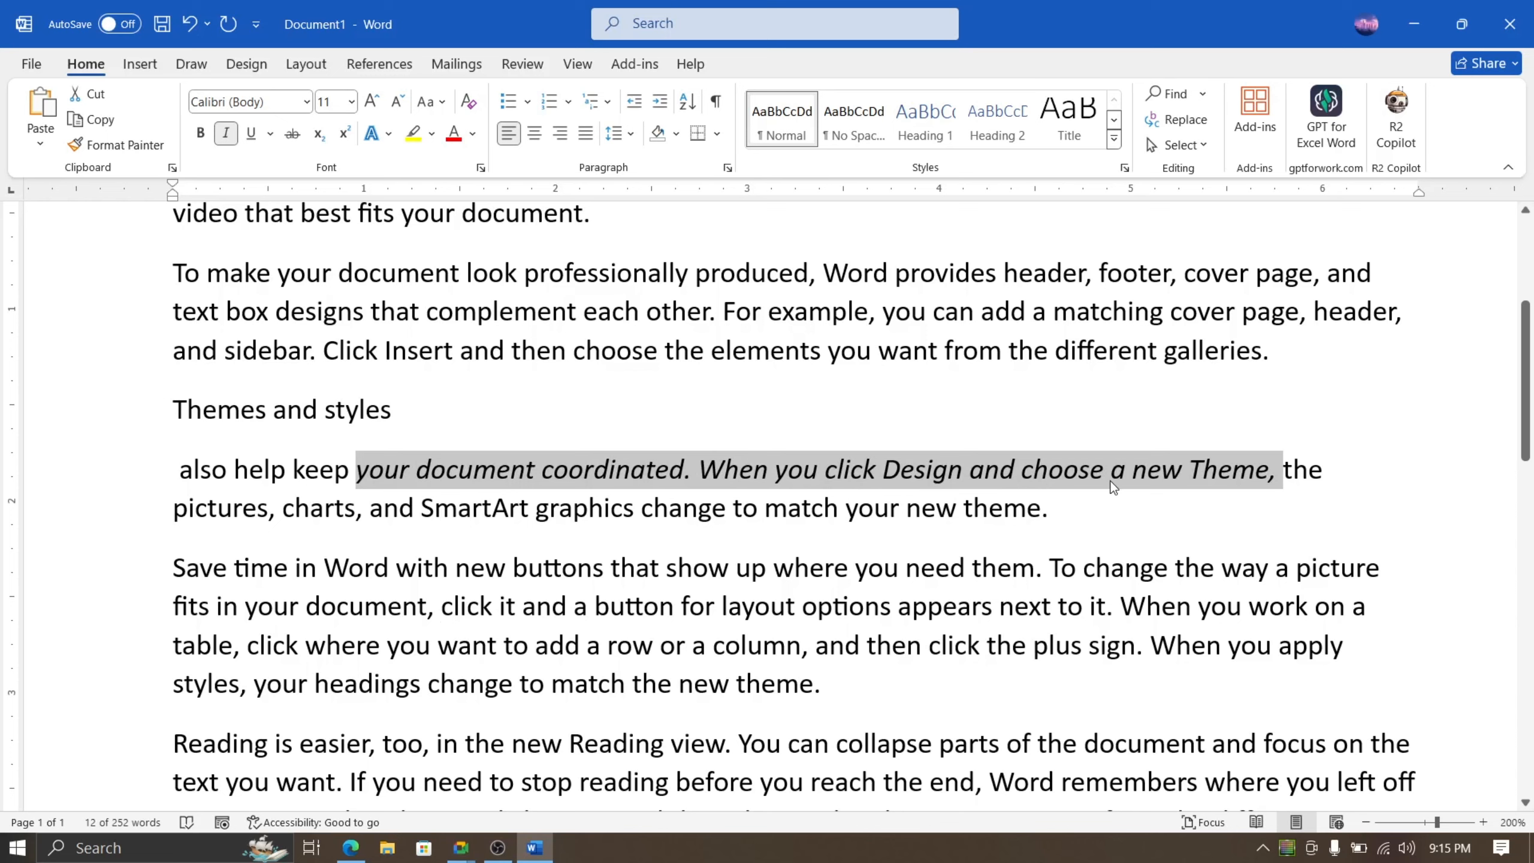
pyautogui.click(224, 137)
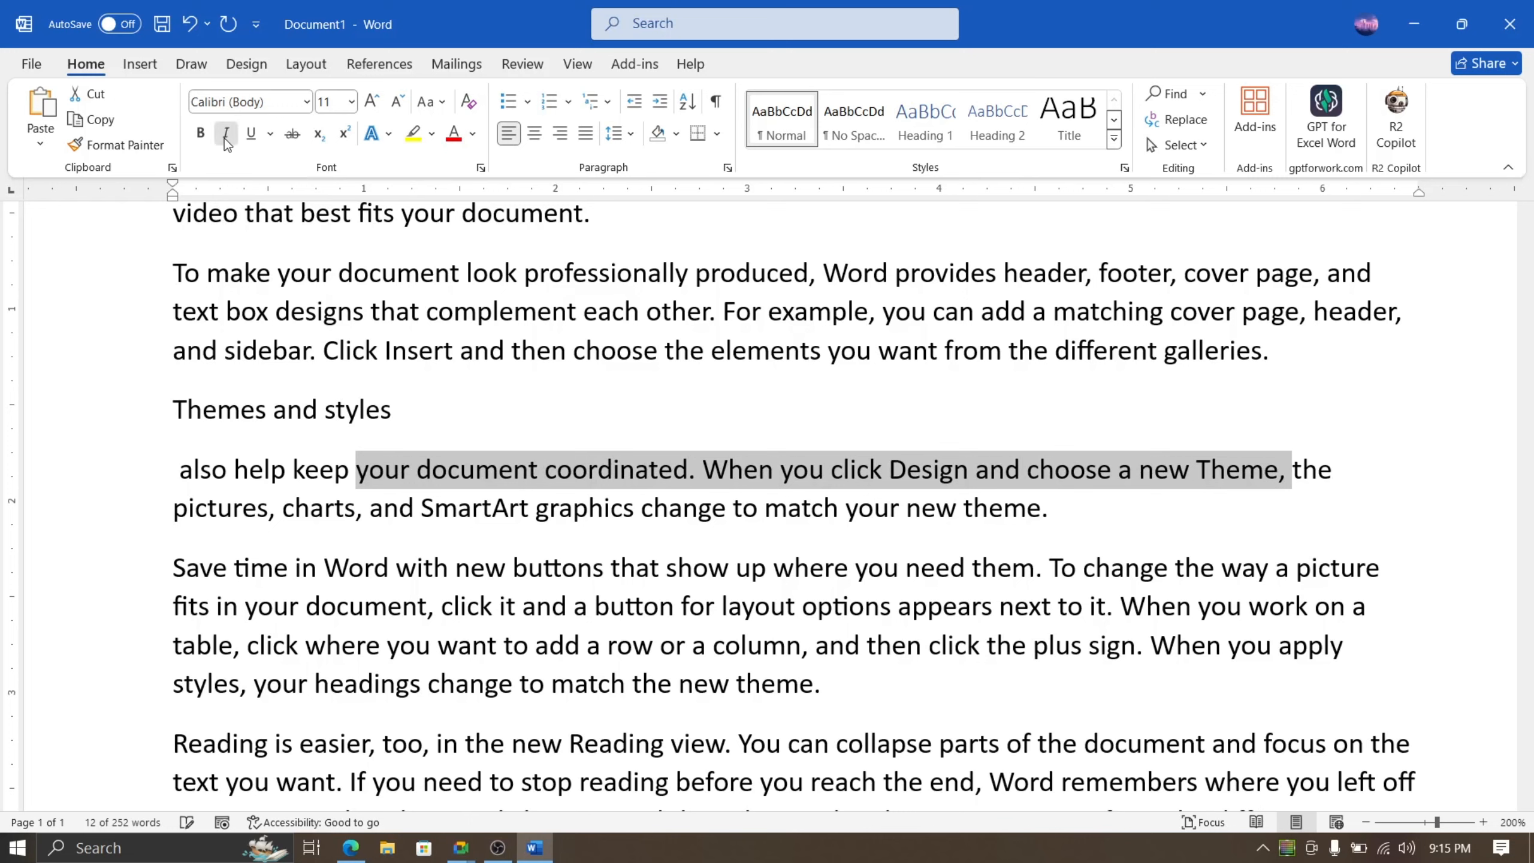
pyautogui.click(224, 138)
pyautogui.click(224, 138)
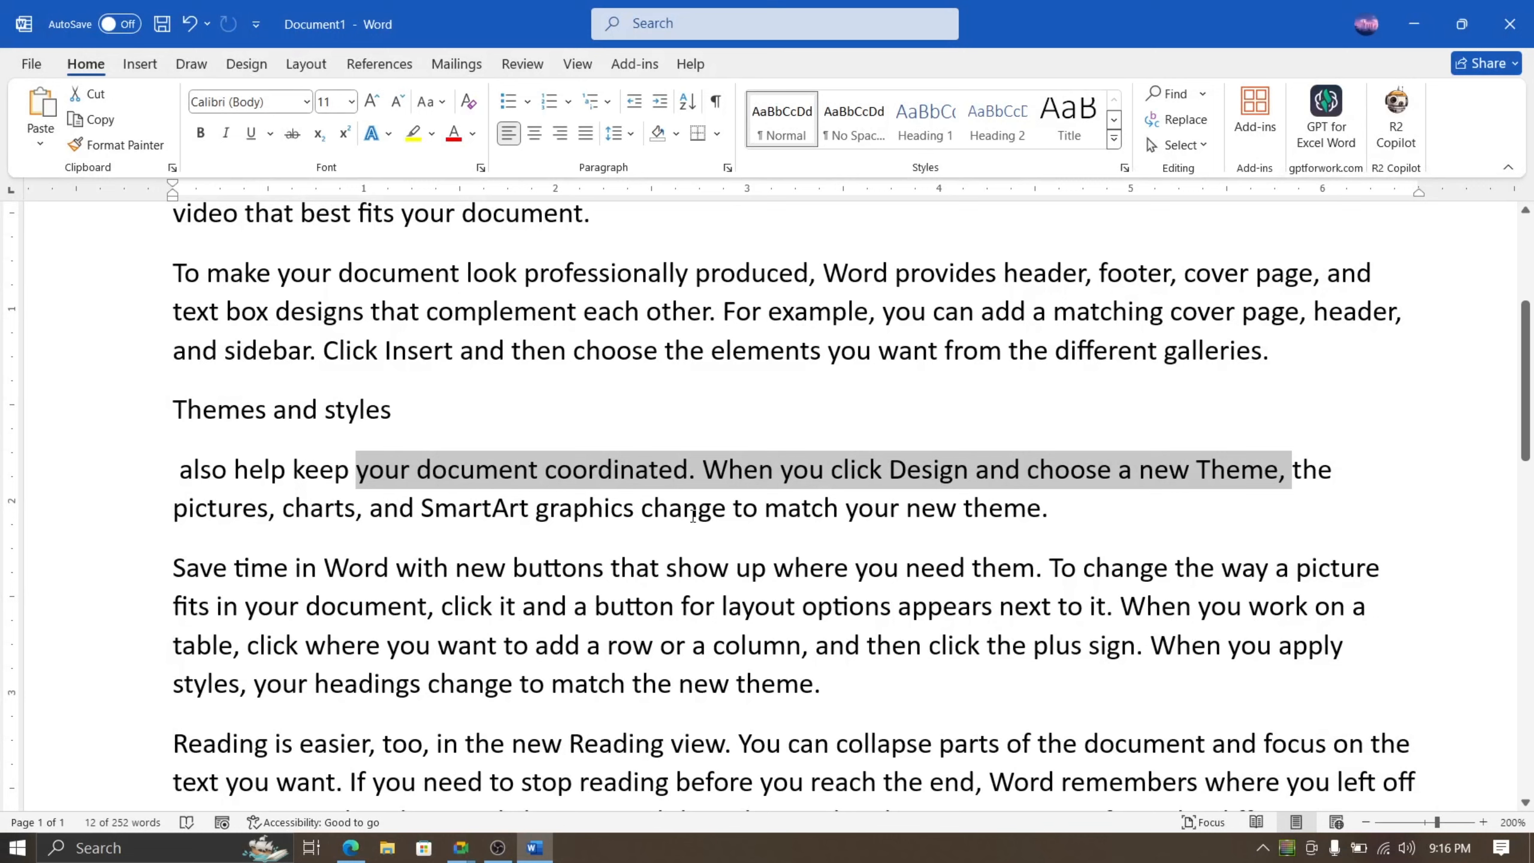
# Step: Underline the selected phrase, toggle the underline on and off ending with none, and view the available underline styles
pyautogui.hotkey('ctrl', 'u')
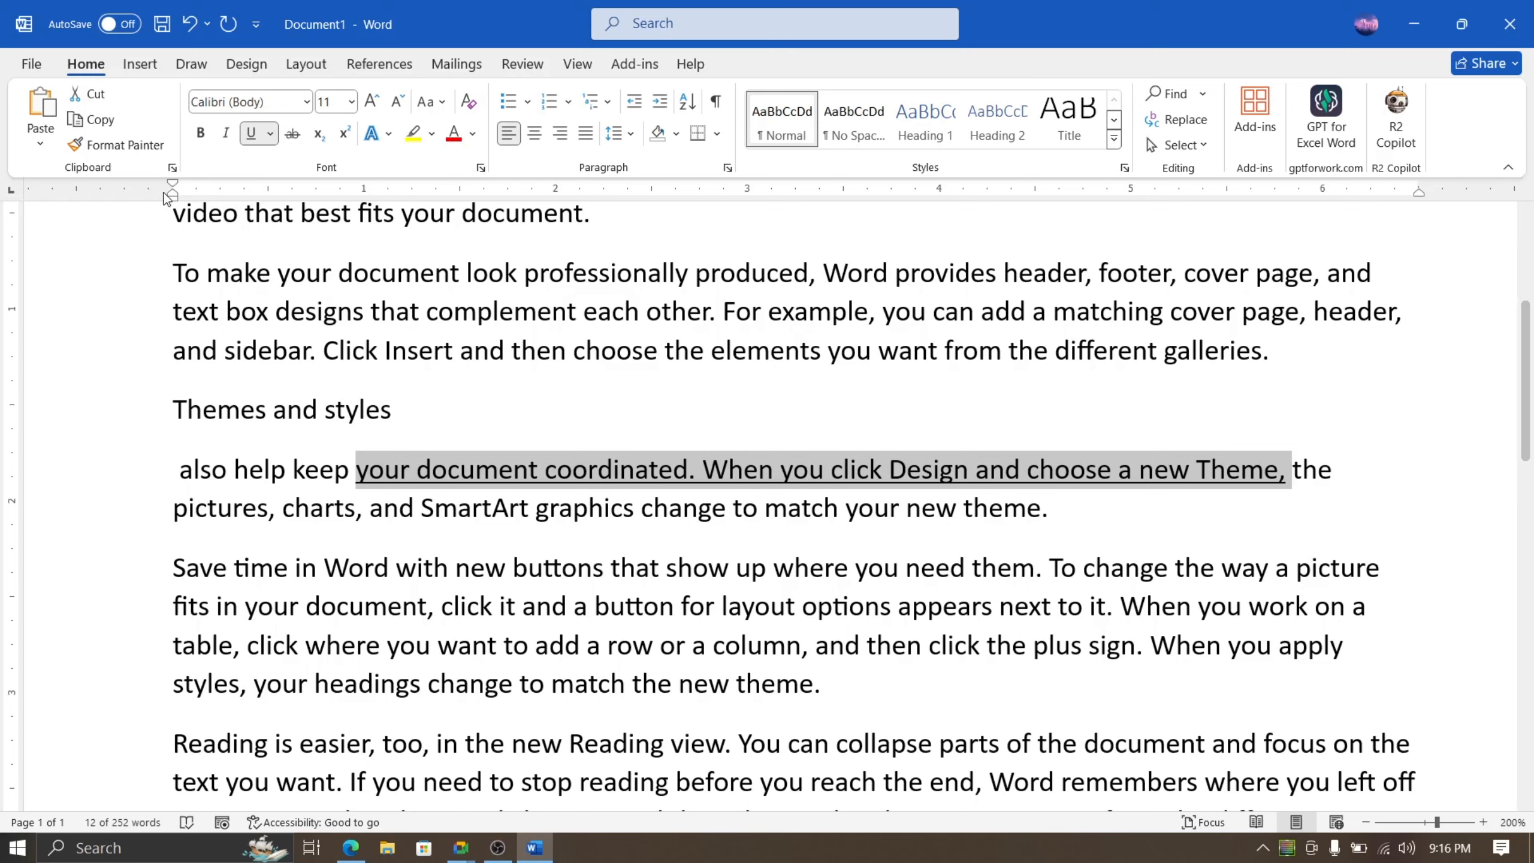
pyautogui.click(244, 140)
pyautogui.click(250, 141)
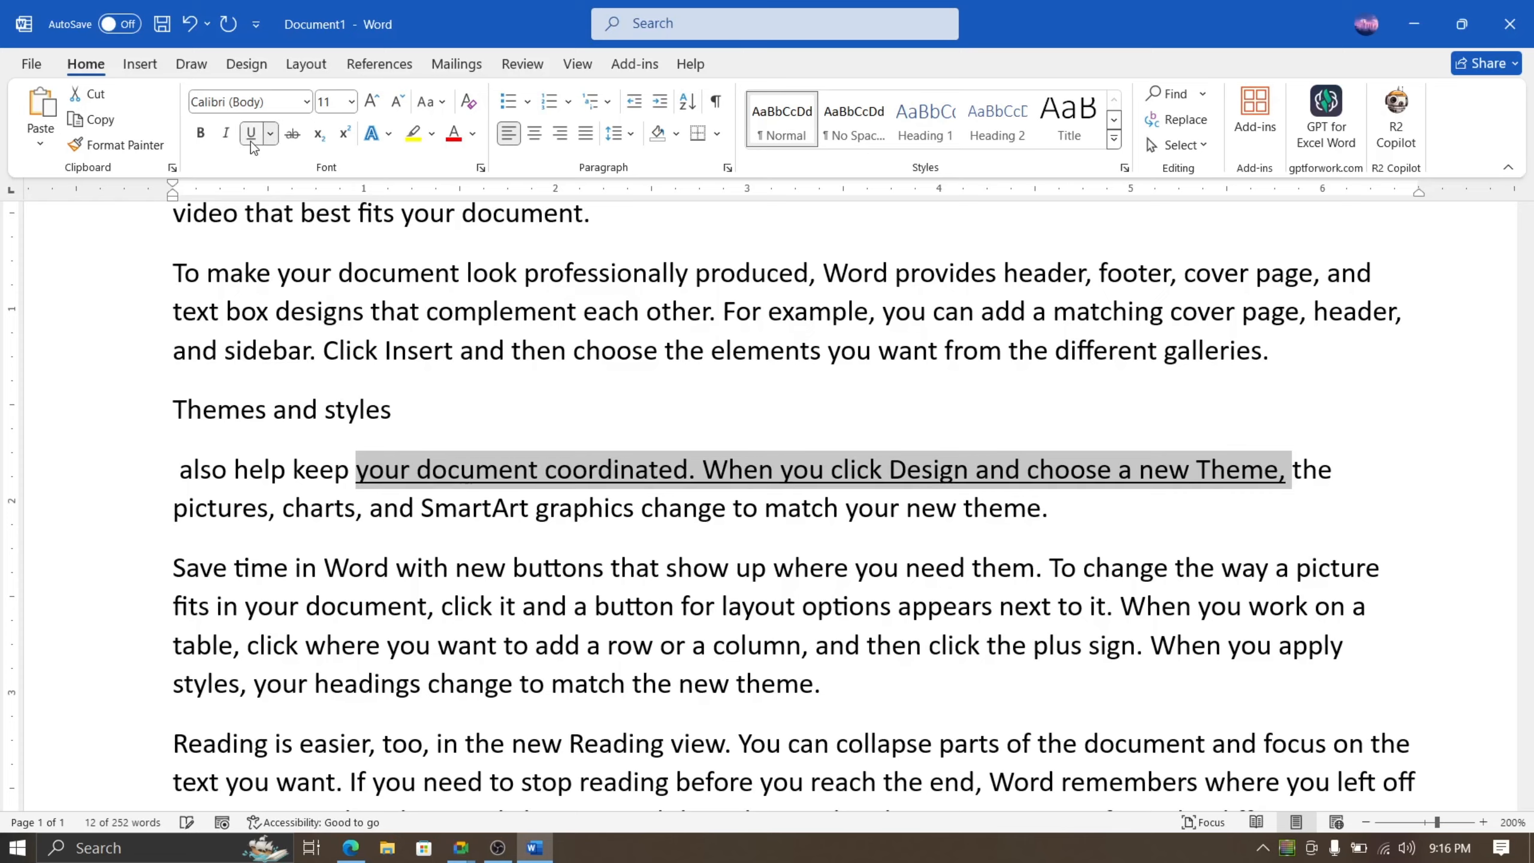
pyautogui.click(250, 142)
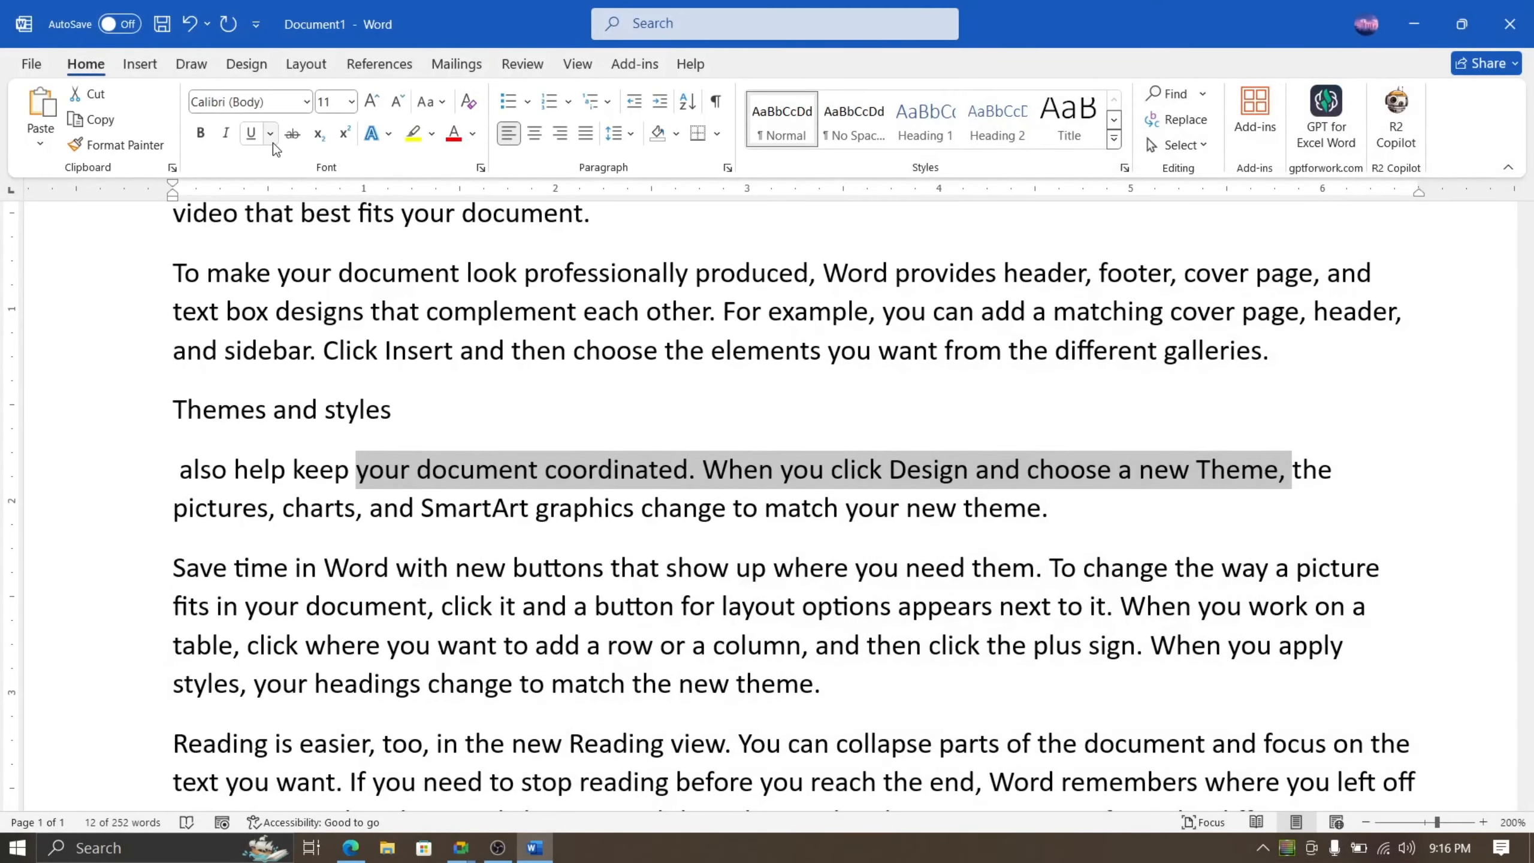
pyautogui.click(271, 133)
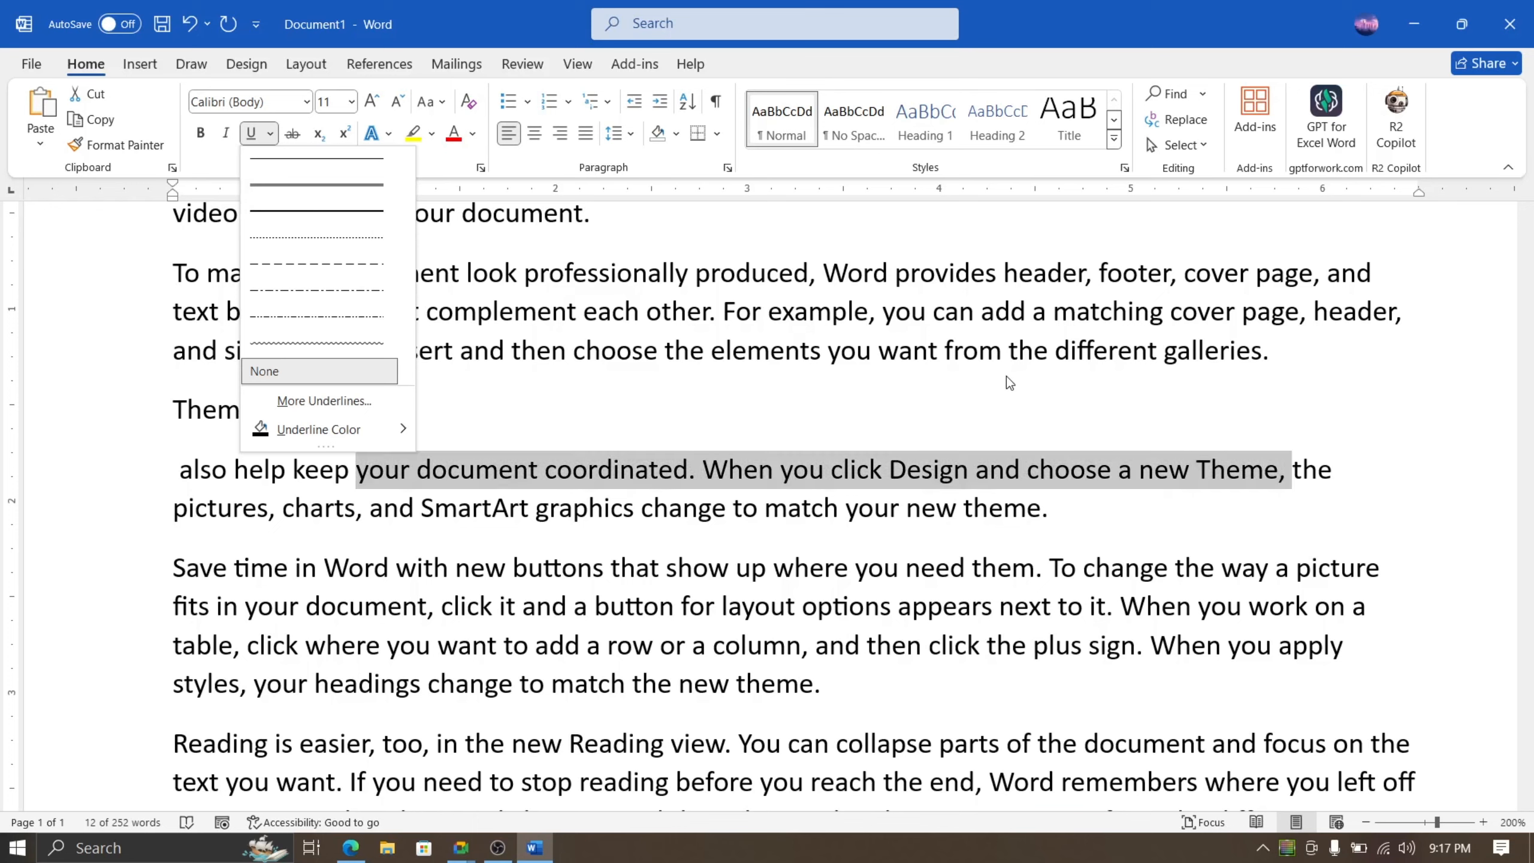
pyautogui.click(842, 440)
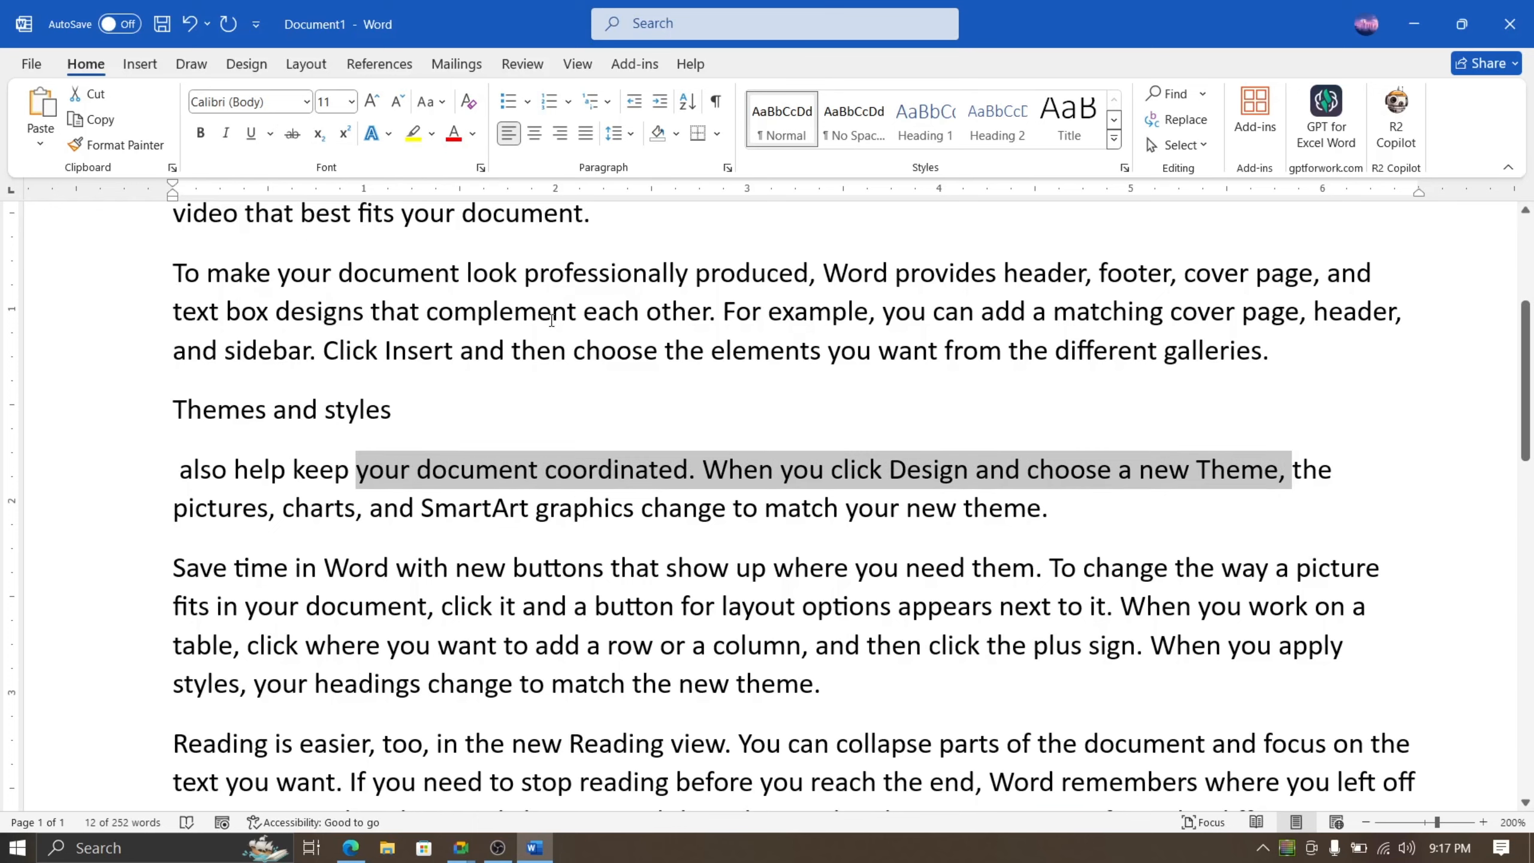
# Step: Apply bold, underline and italic to the selected phrase from "your document coordinated" to "choose a new Theme,"
pyautogui.click(200, 132)
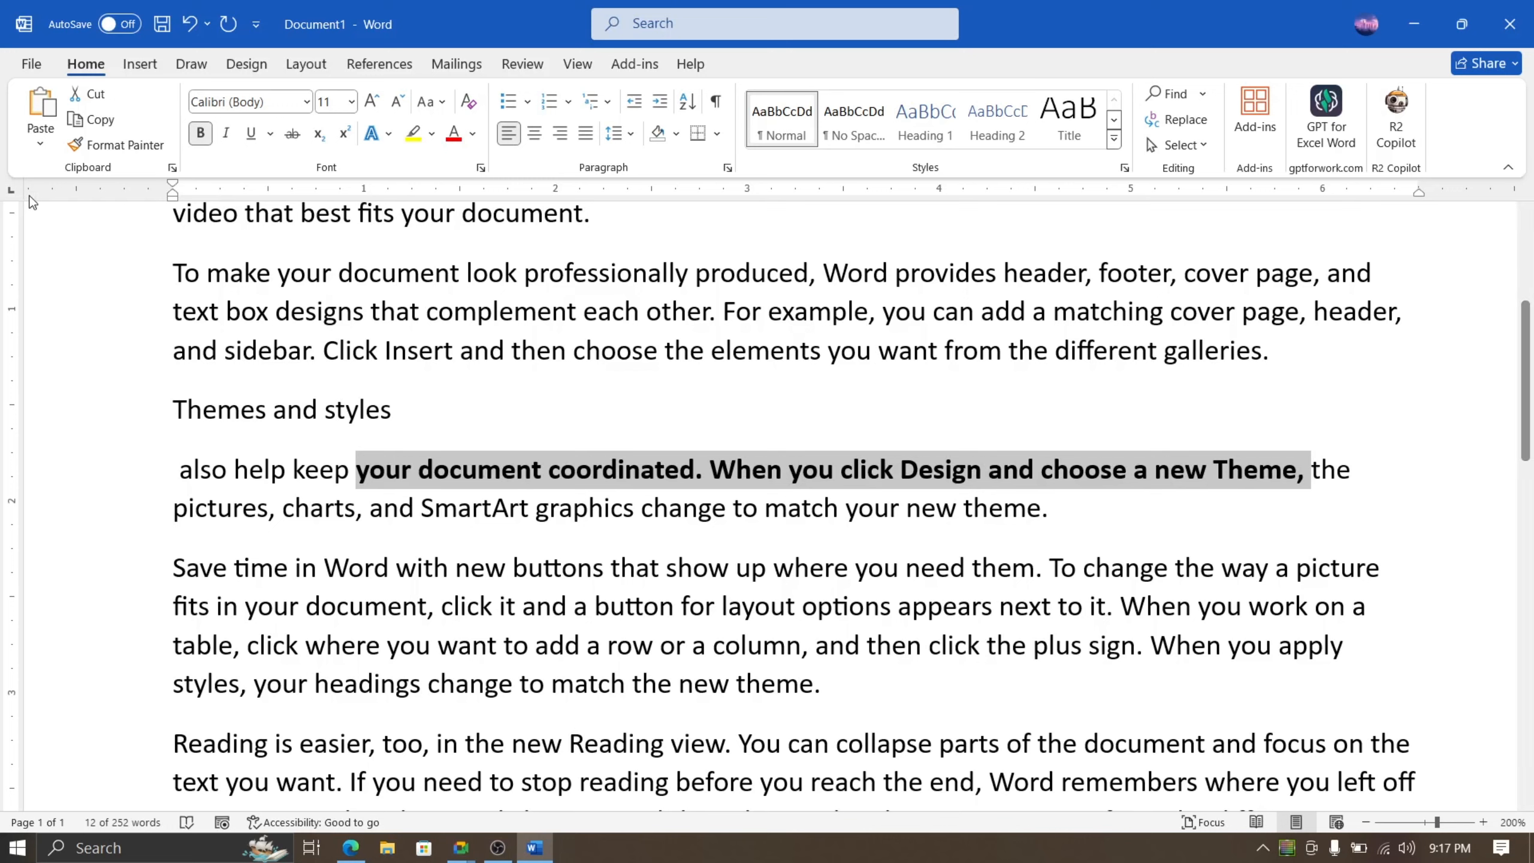
pyautogui.click(250, 140)
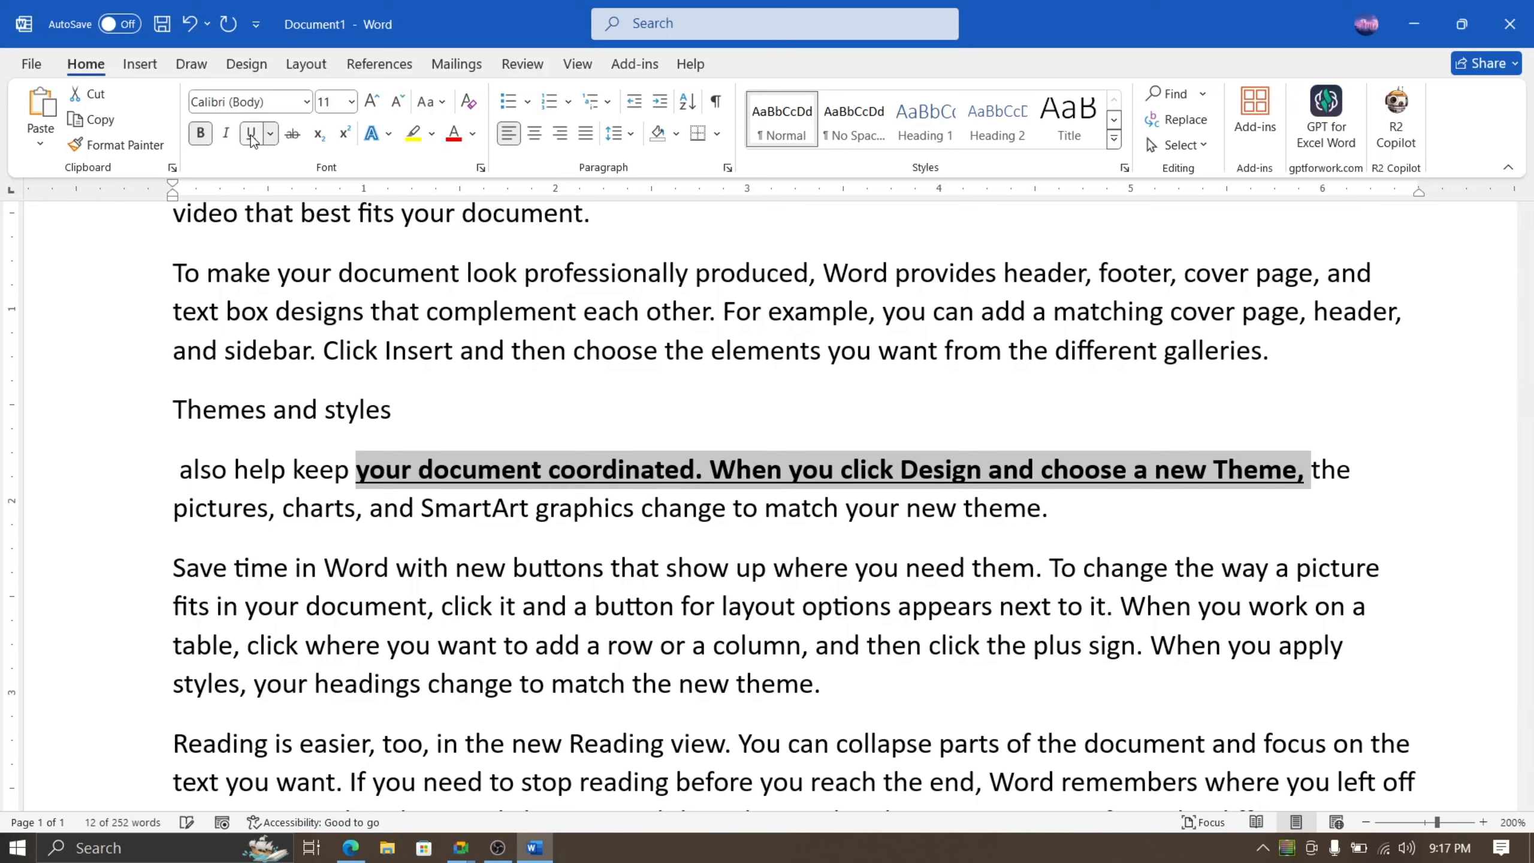
pyautogui.click(226, 134)
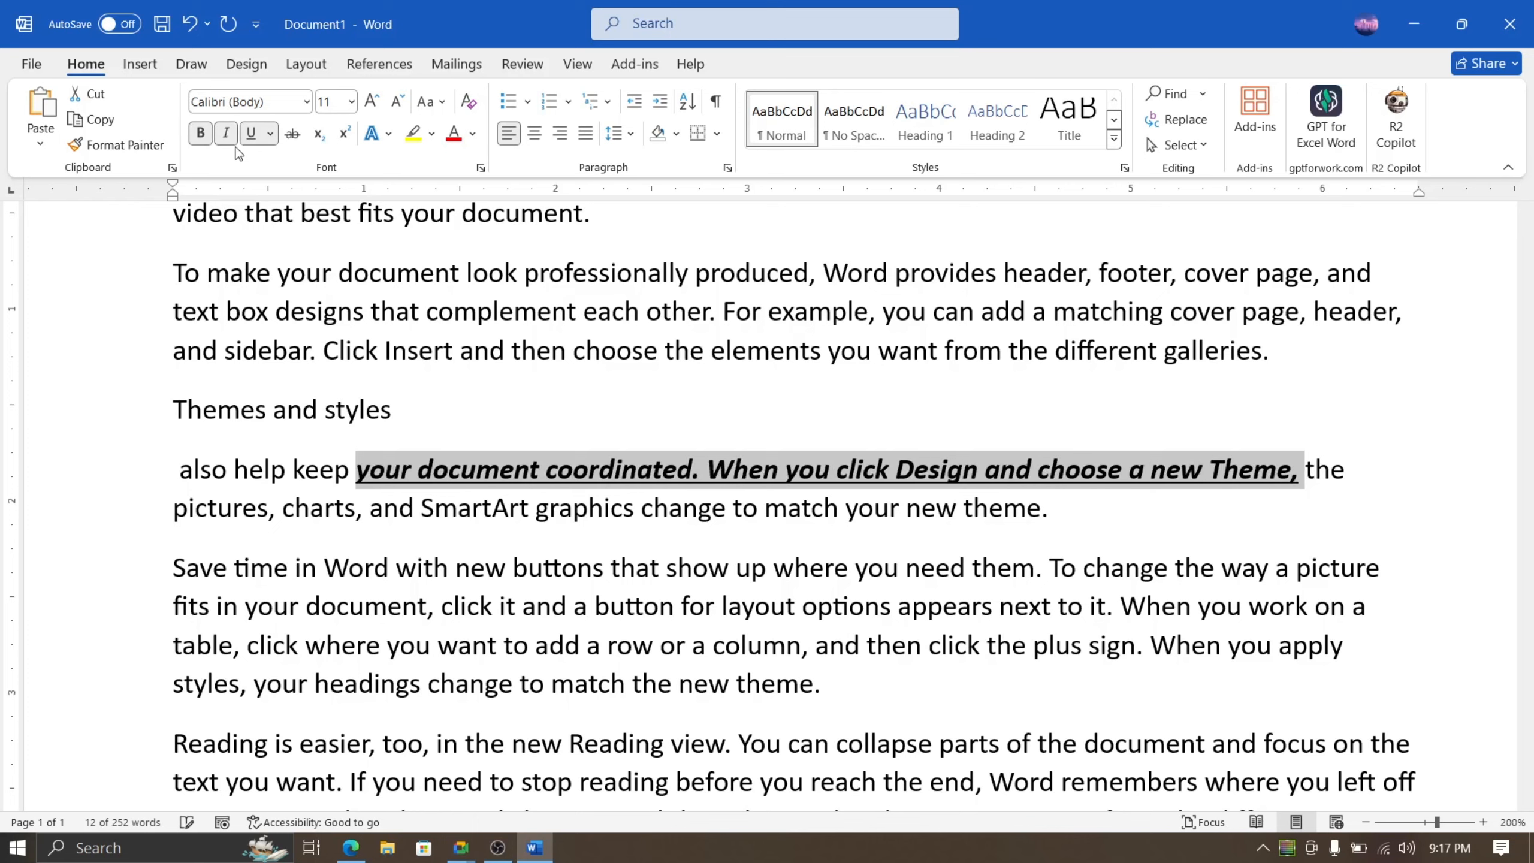
# Step: Try the double underline style and the thick underline style on the selected phrase
pyautogui.click(270, 133)
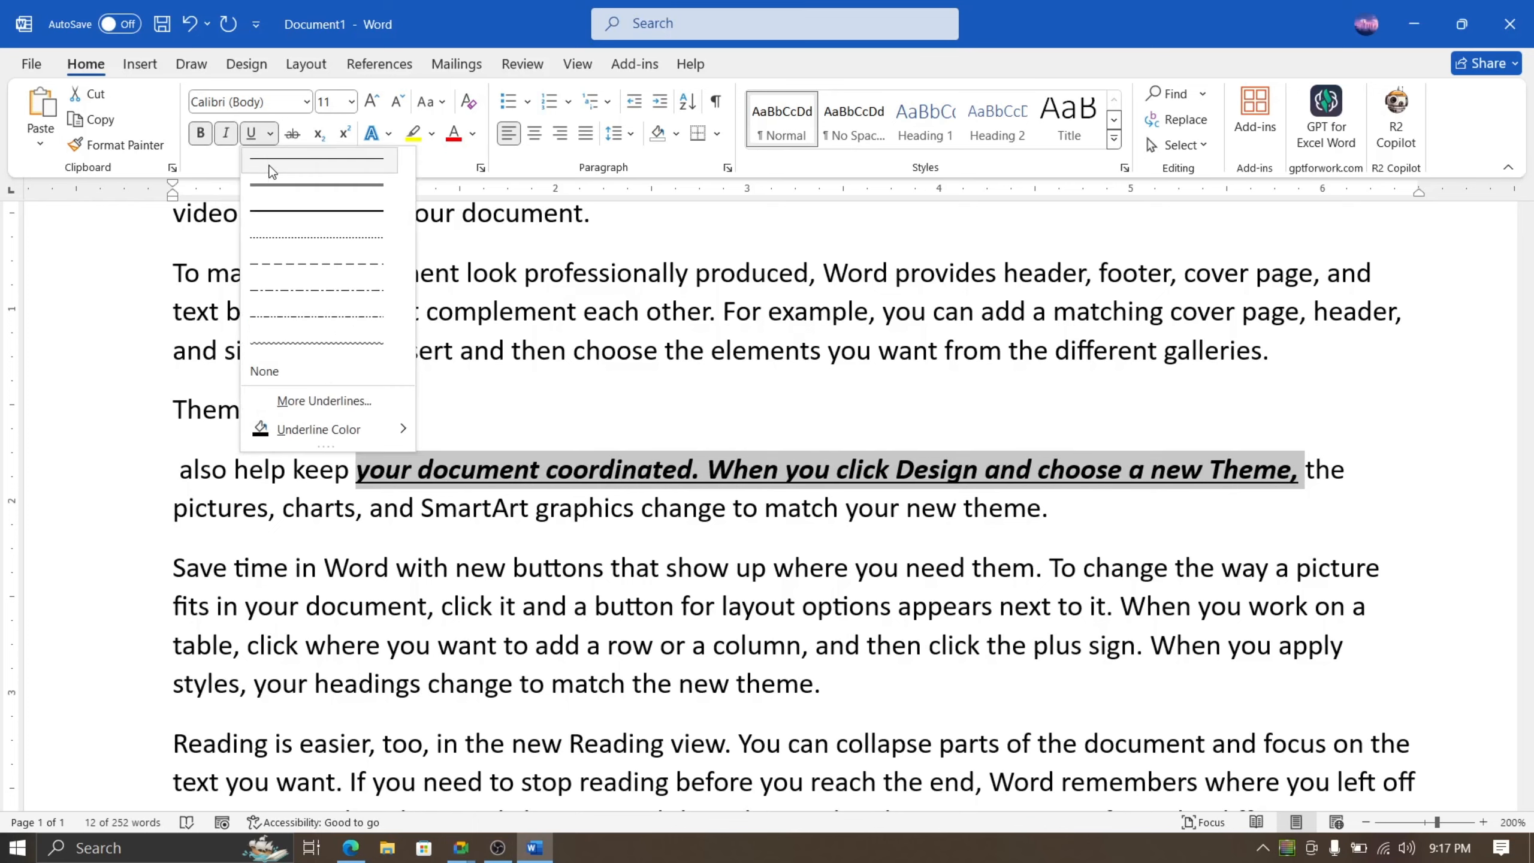
pyautogui.click(267, 188)
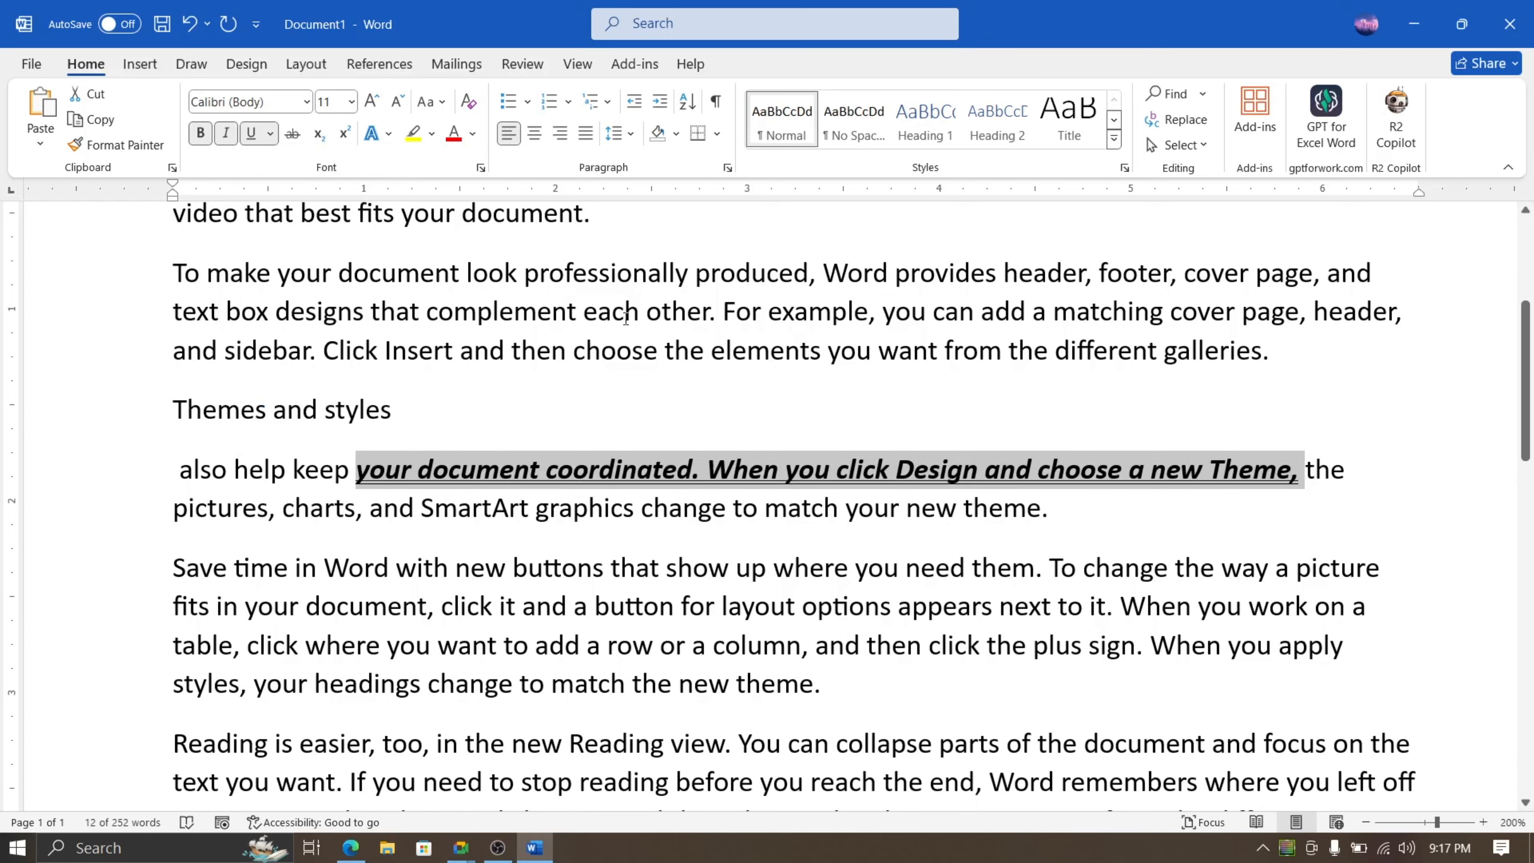
pyautogui.click(270, 135)
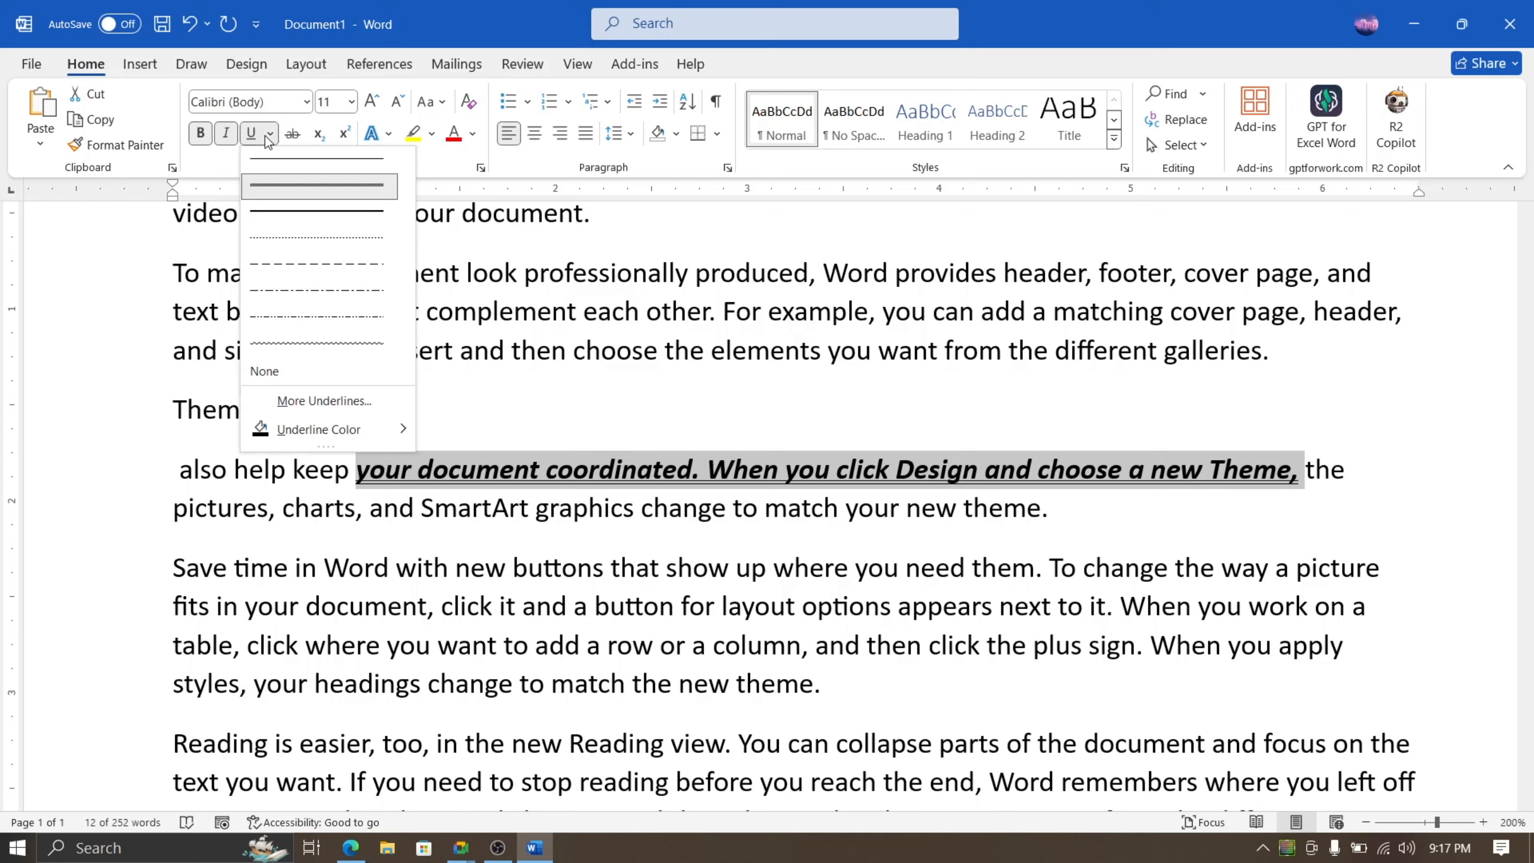
pyautogui.click(300, 214)
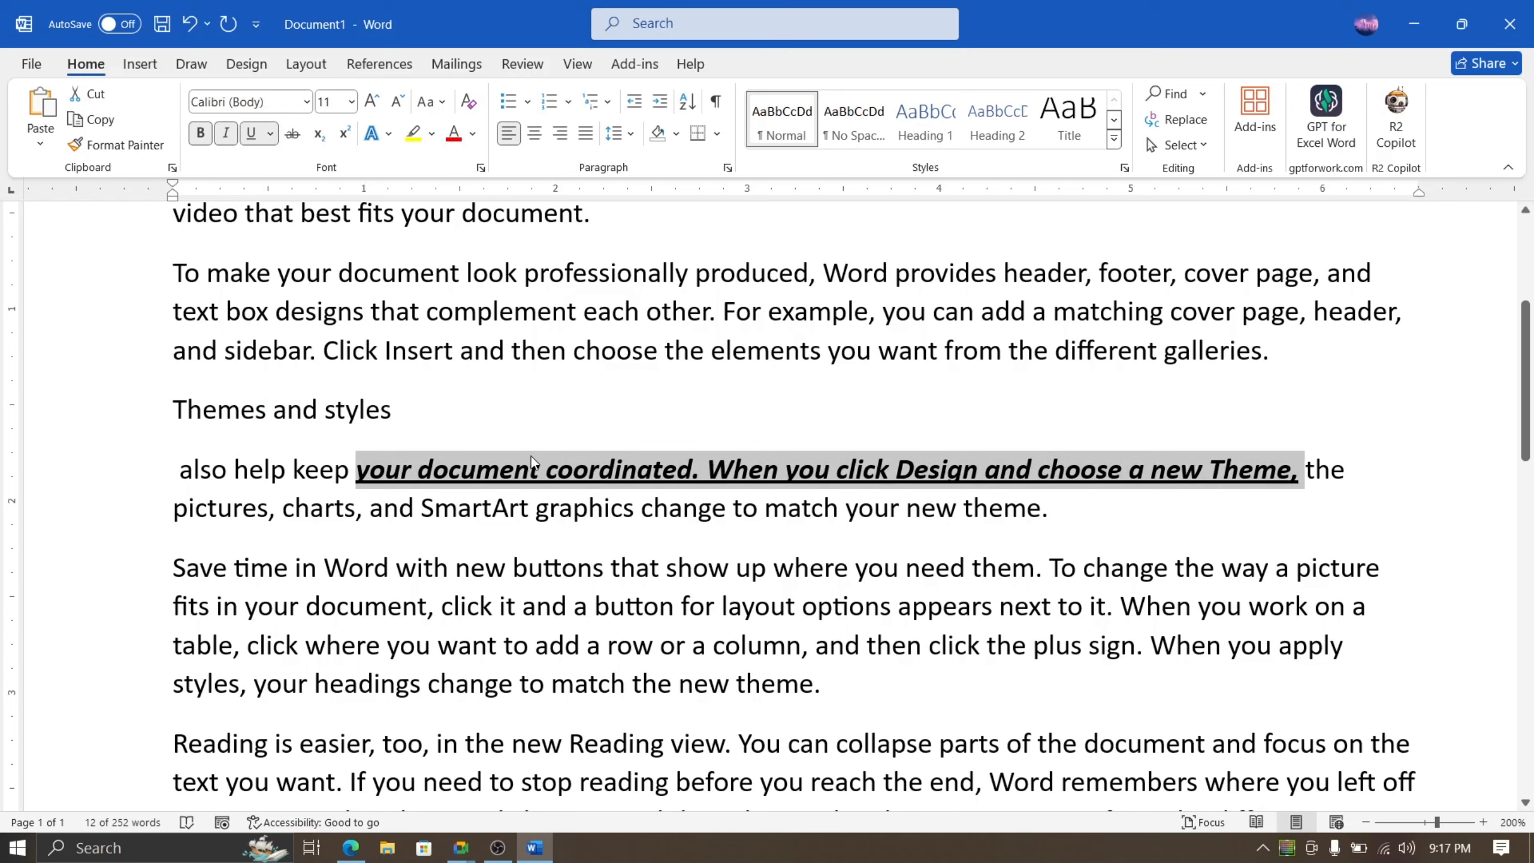
# Step: Remove the bold, italic and underline formatting from the selected phrase
pyautogui.click(199, 134)
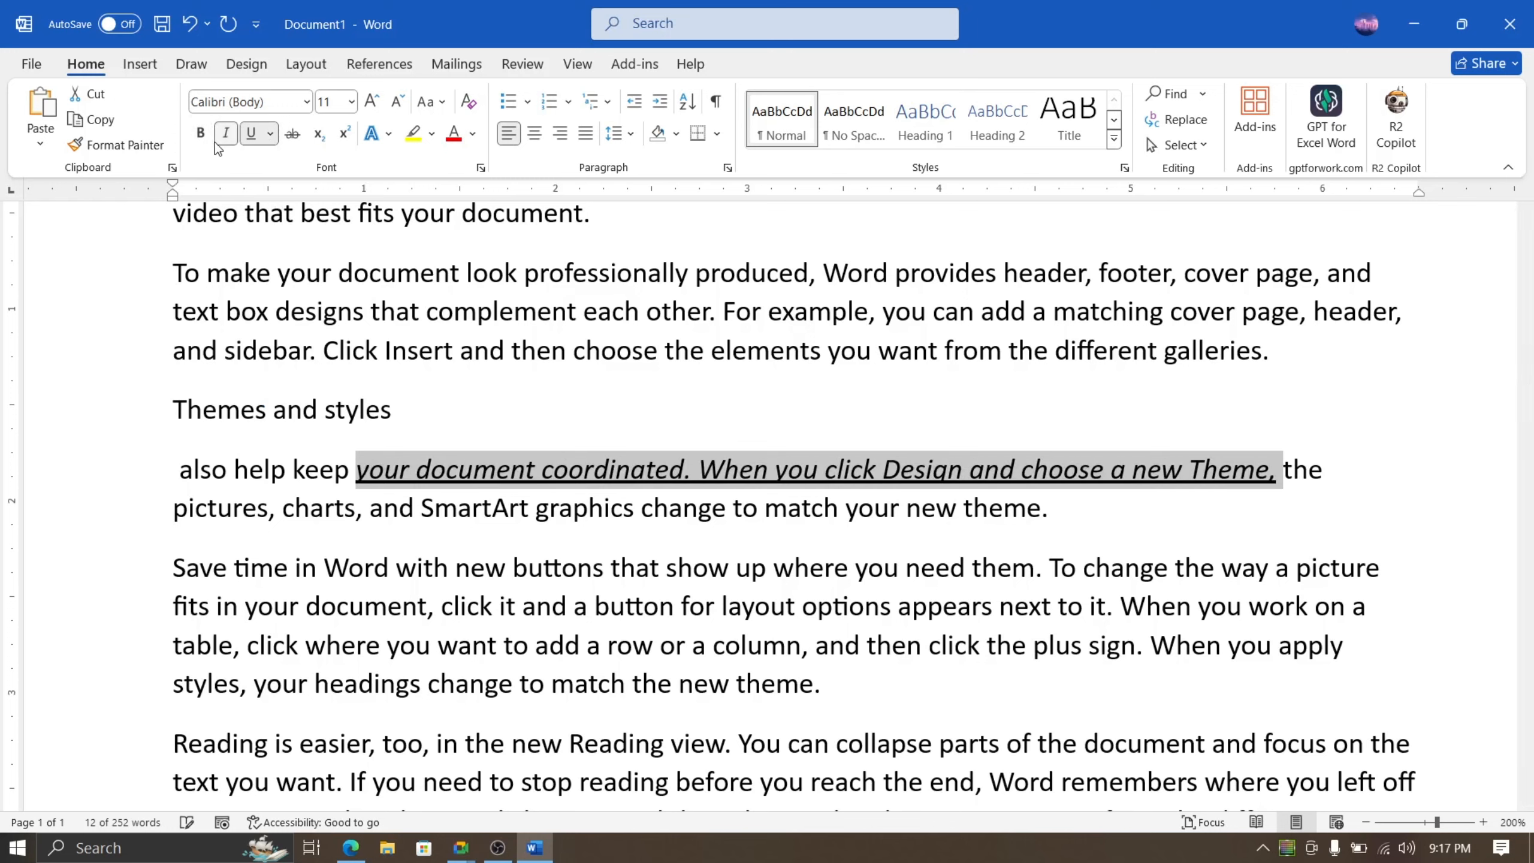
pyautogui.click(225, 134)
pyautogui.click(245, 137)
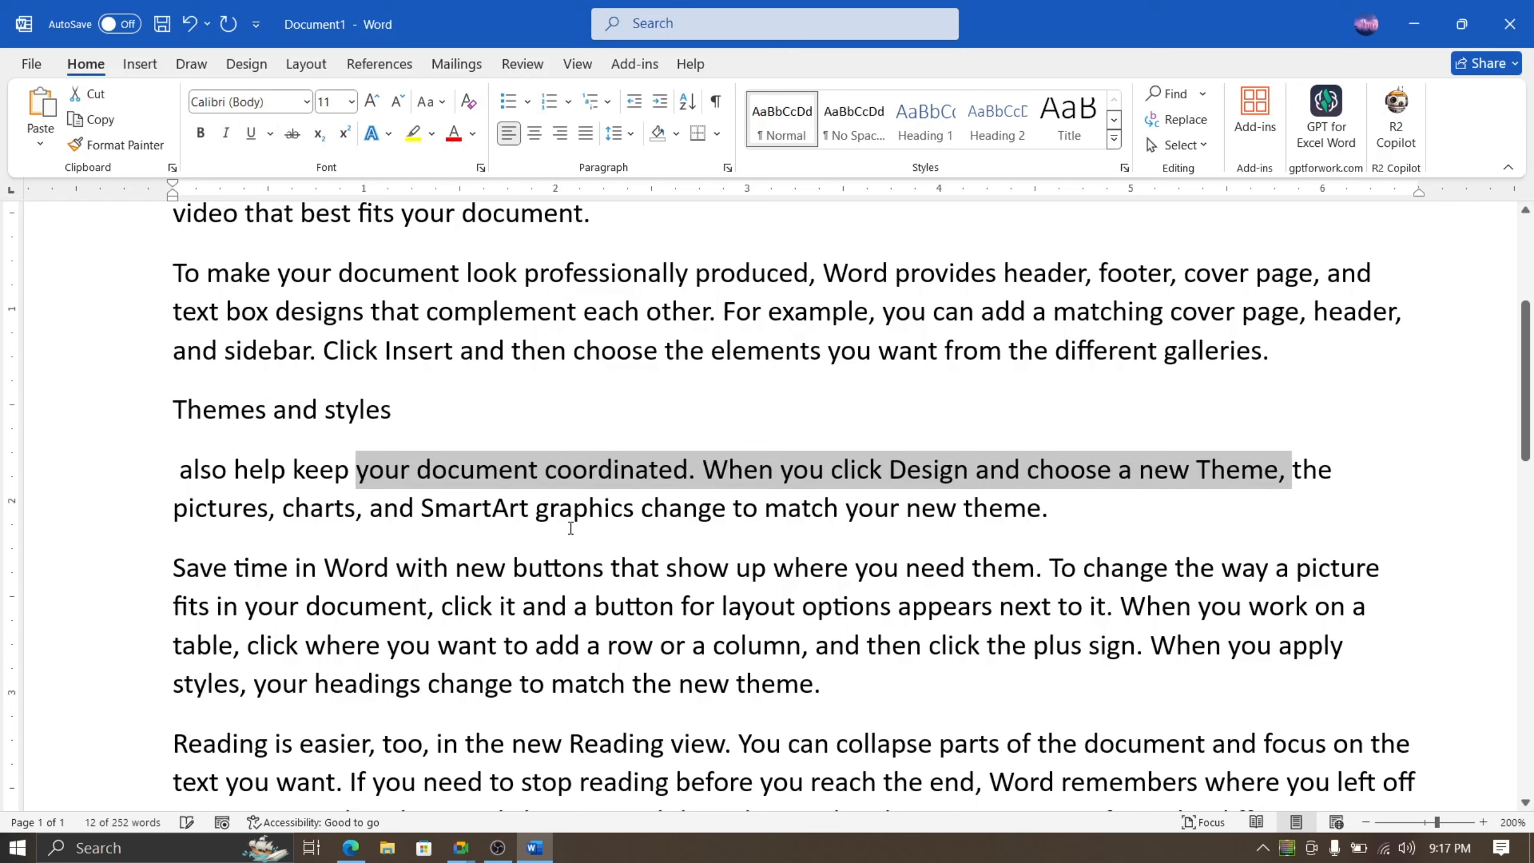
# Step: Highlight the double underline entry in the Ms Word Lesson 4 PDF in Edge, and apply a double underline to the selected phrase in Word
pyautogui.click(350, 847)
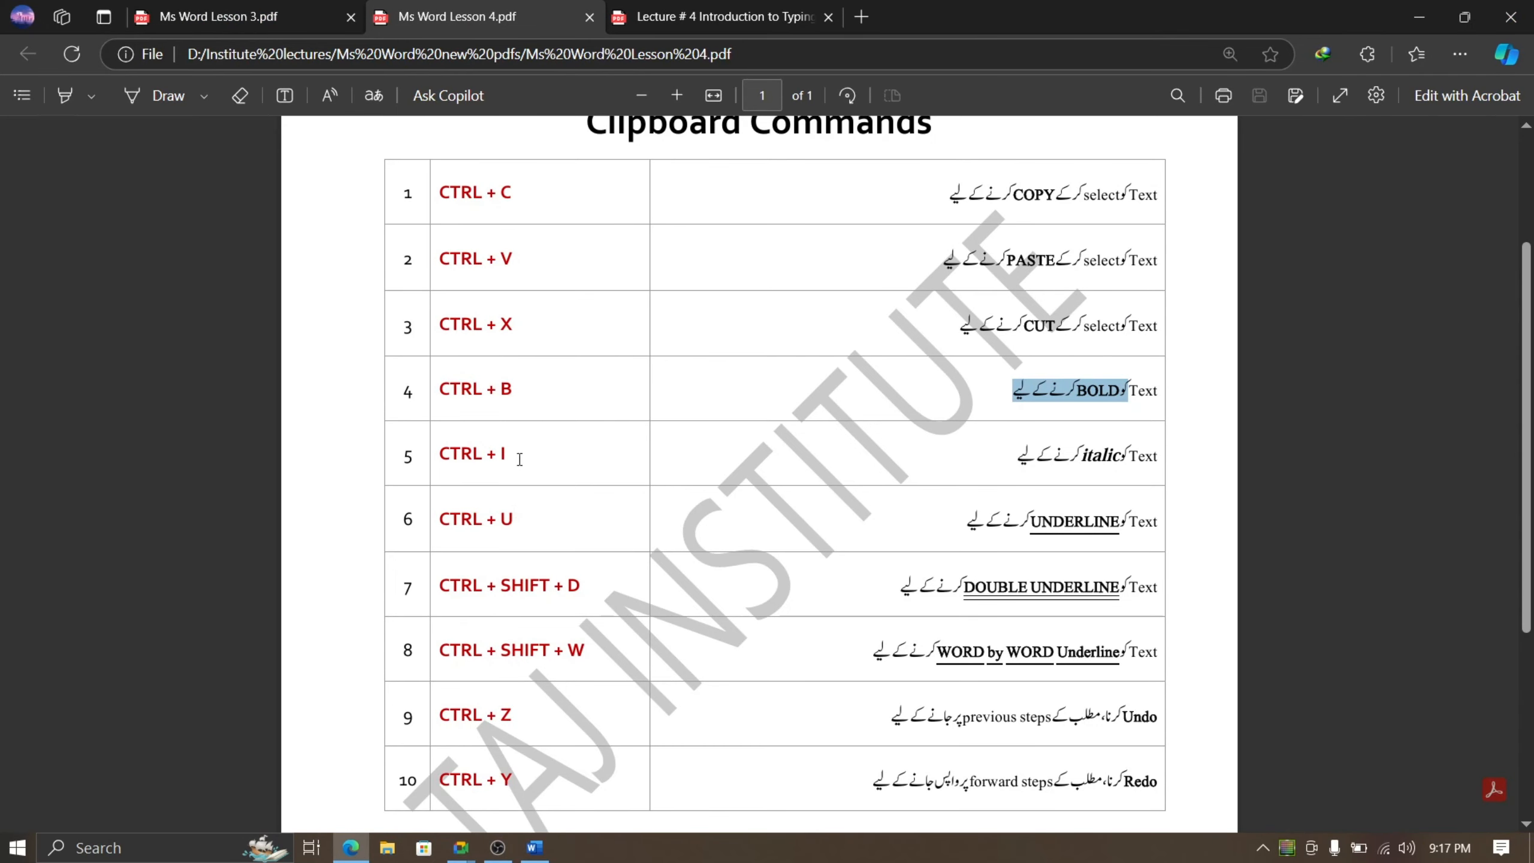
pyautogui.moveTo(441, 585); pyautogui.dragTo(580, 585)
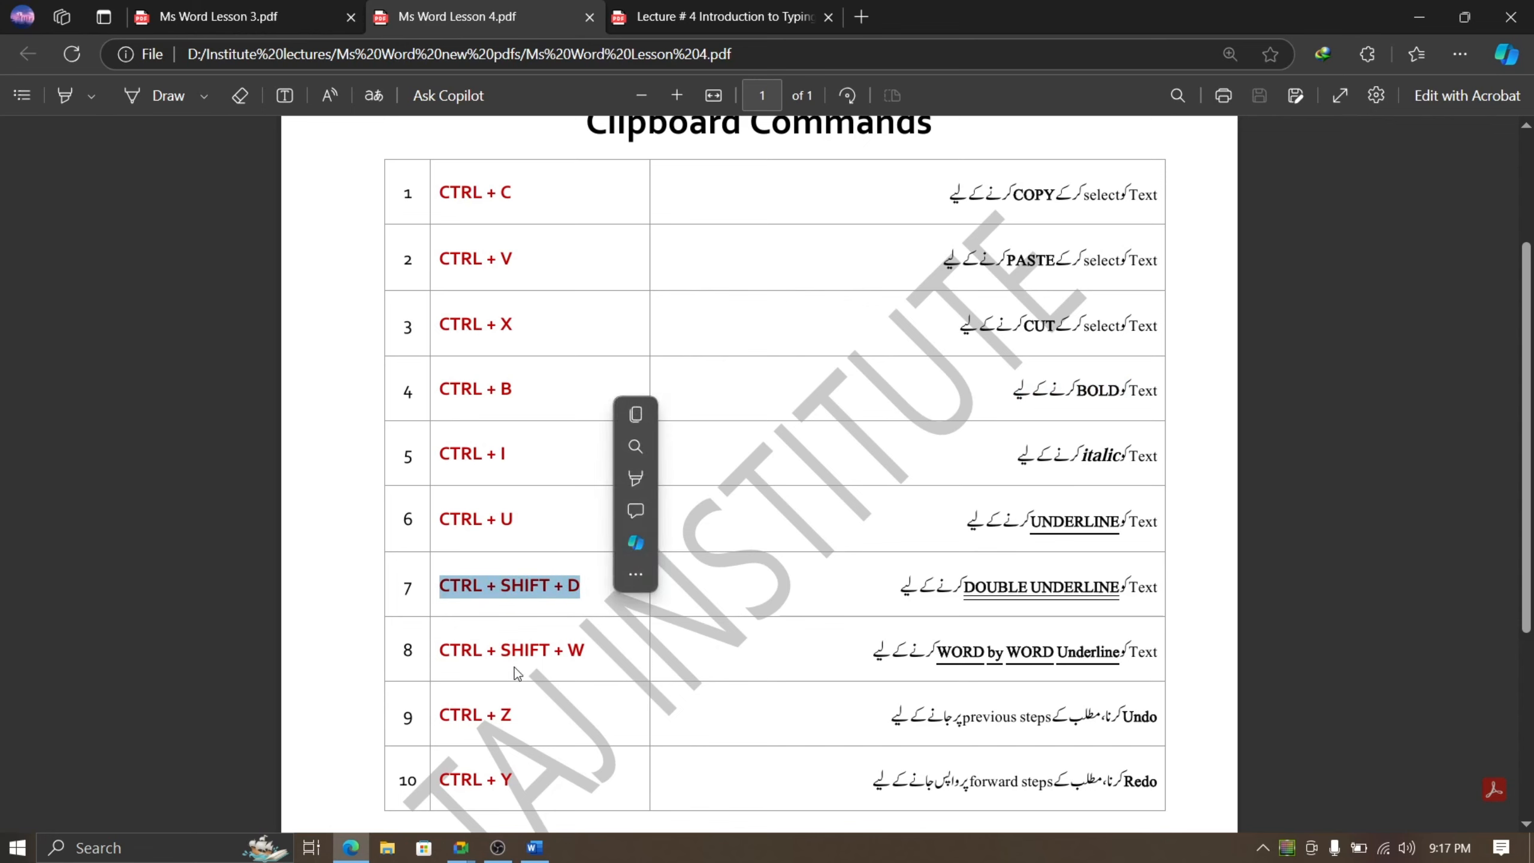
pyautogui.moveTo(1119, 587); pyautogui.dragTo(960, 575)
pyautogui.click(840, 596)
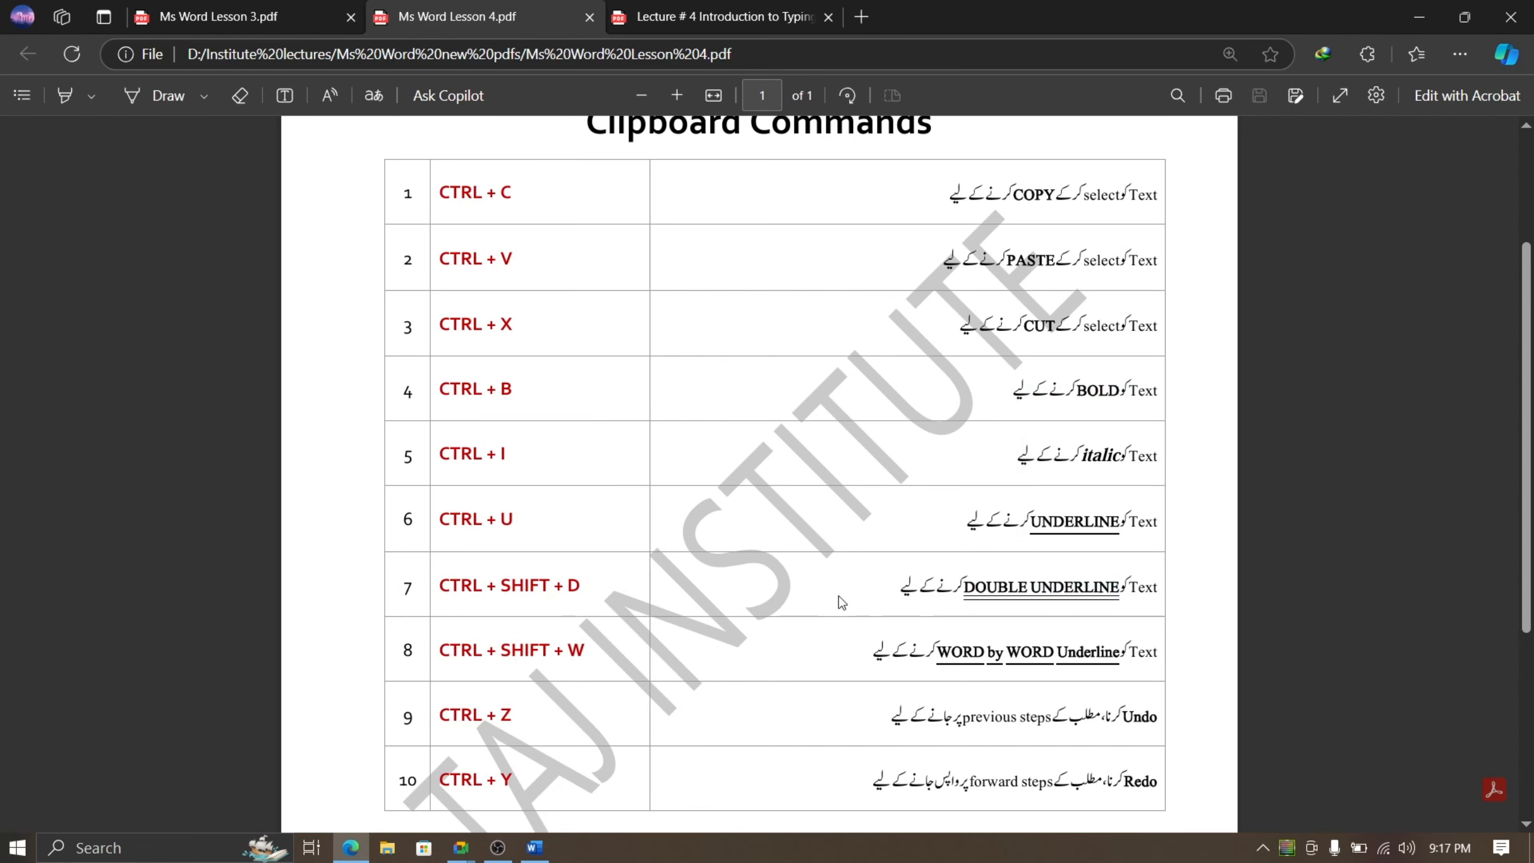
pyautogui.click(534, 847)
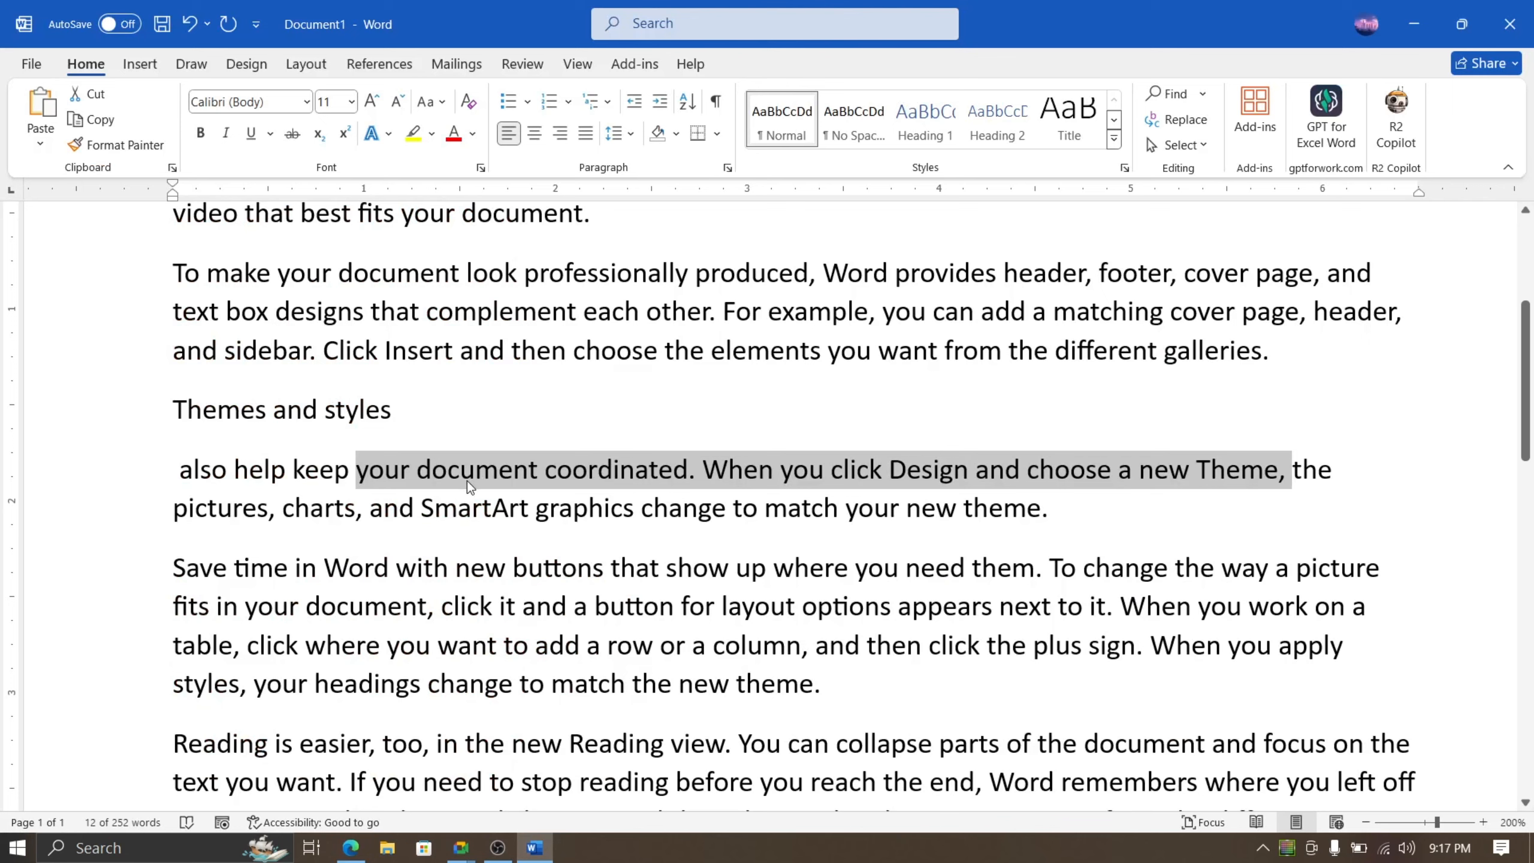
pyautogui.hotkey('ctrl', 'shift', 'd')
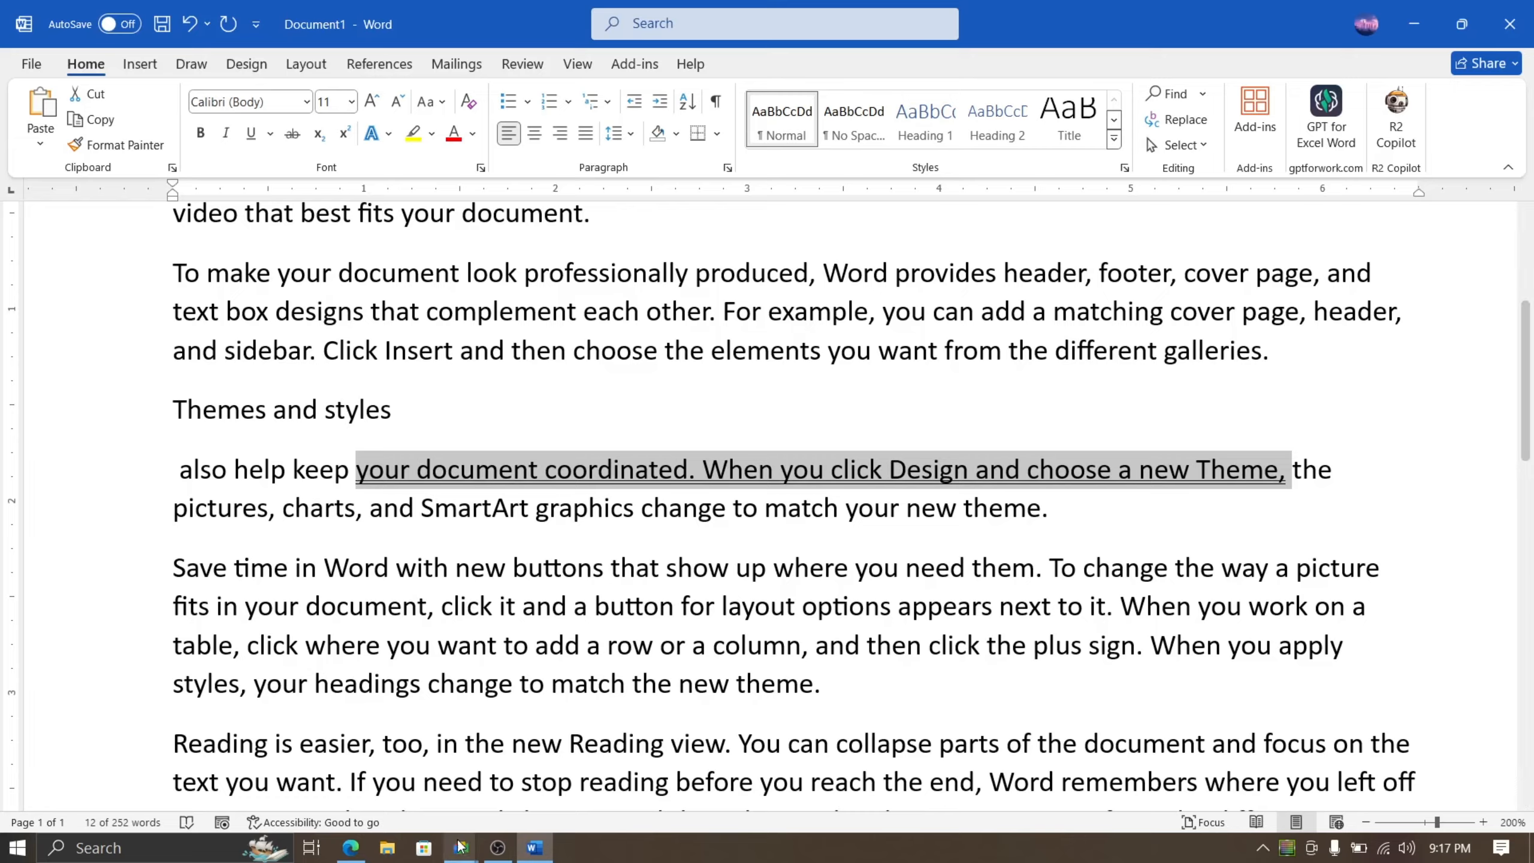
# Step: Switch to Edge, point out the Ctrl and Shift keys on the keyboard picture in the Introduction to Typing PDF, and return to Word
pyautogui.click(356, 849)
pyautogui.hotkey('ctrl', 'Tab')
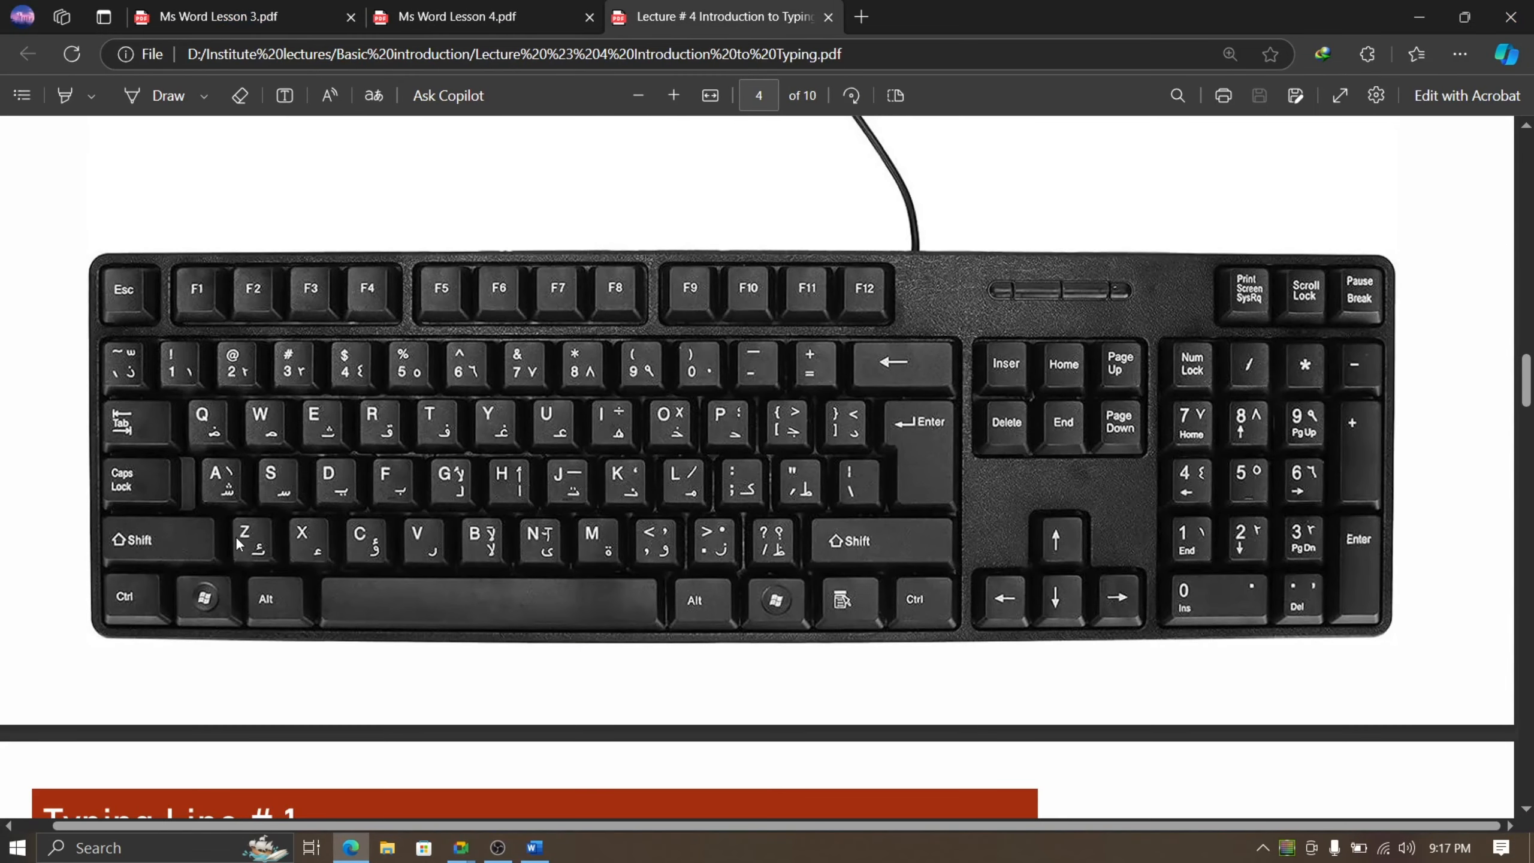
pyautogui.press('ctrl')
pyautogui.press('ctrl')
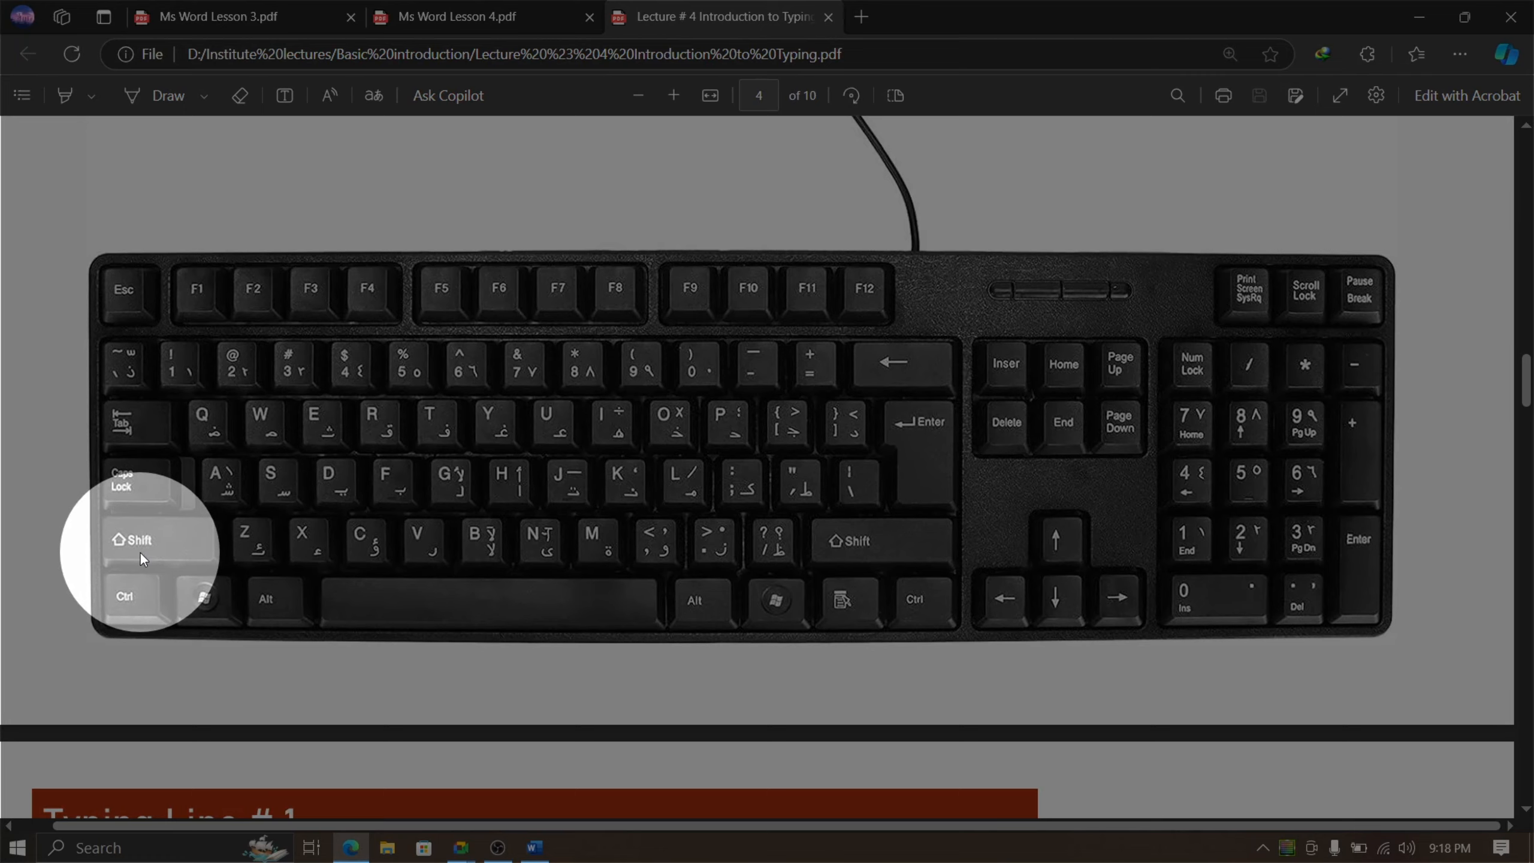
pyautogui.click(535, 423)
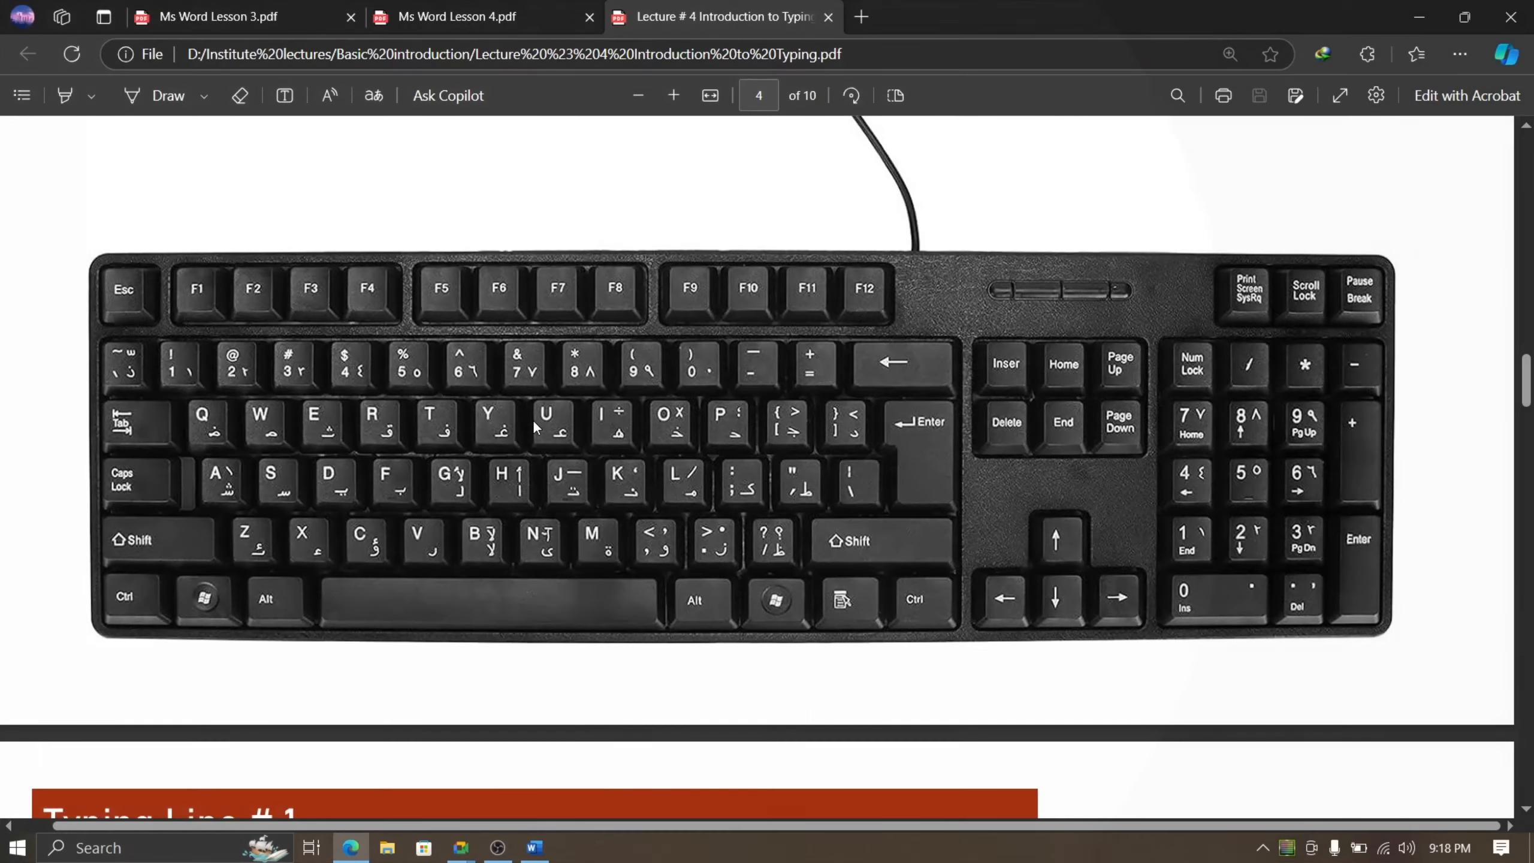
pyautogui.click(535, 848)
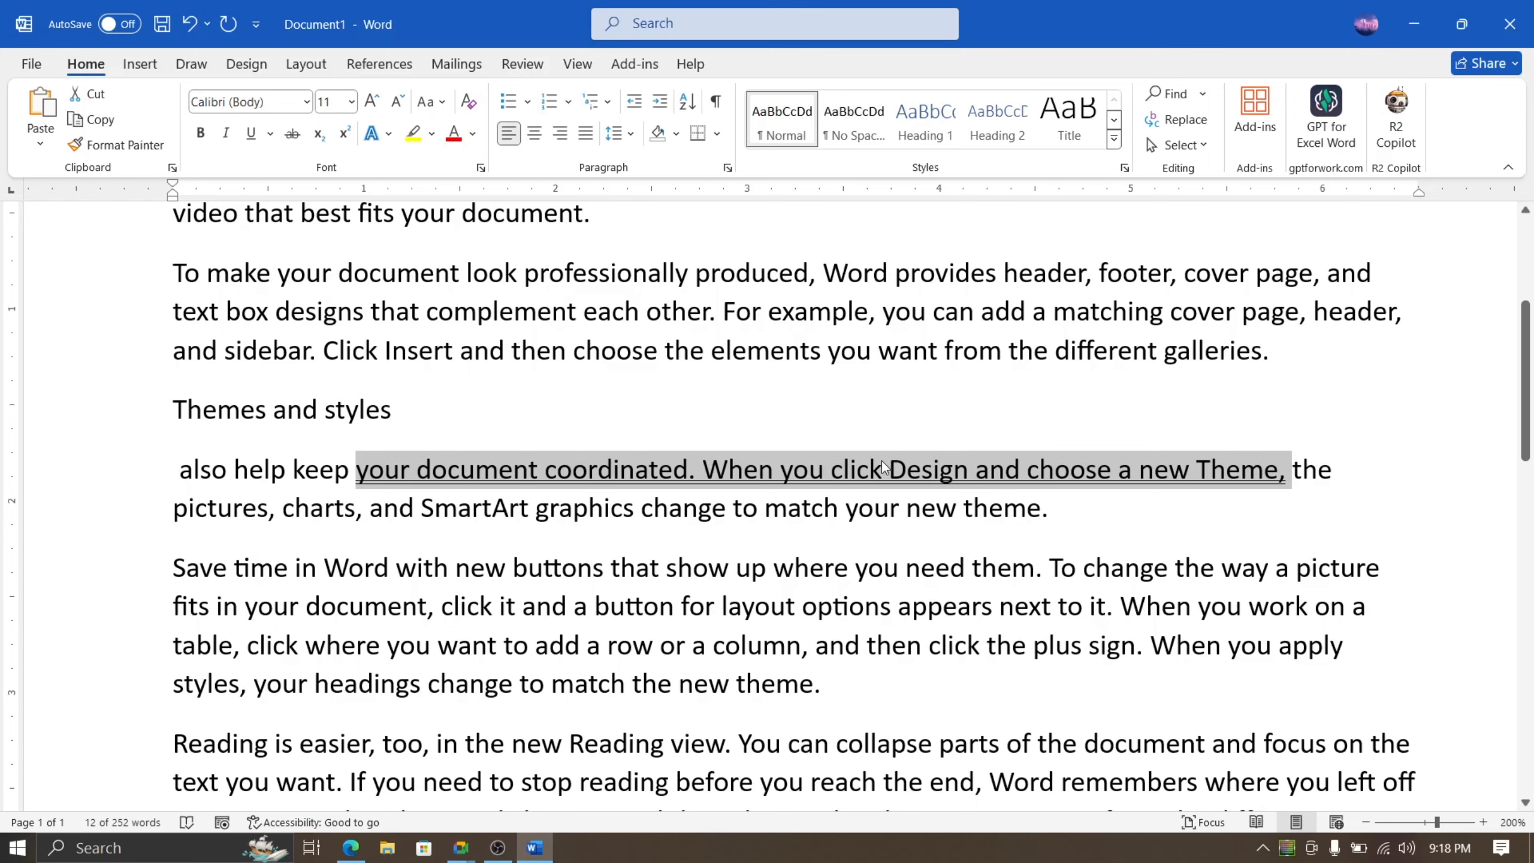
# Step: Switch to the Ms Word Lesson 4 PDF in Edge and highlight the CTRL + SHIFT + W entry and its word-by-word underline description
pyautogui.click(361, 846)
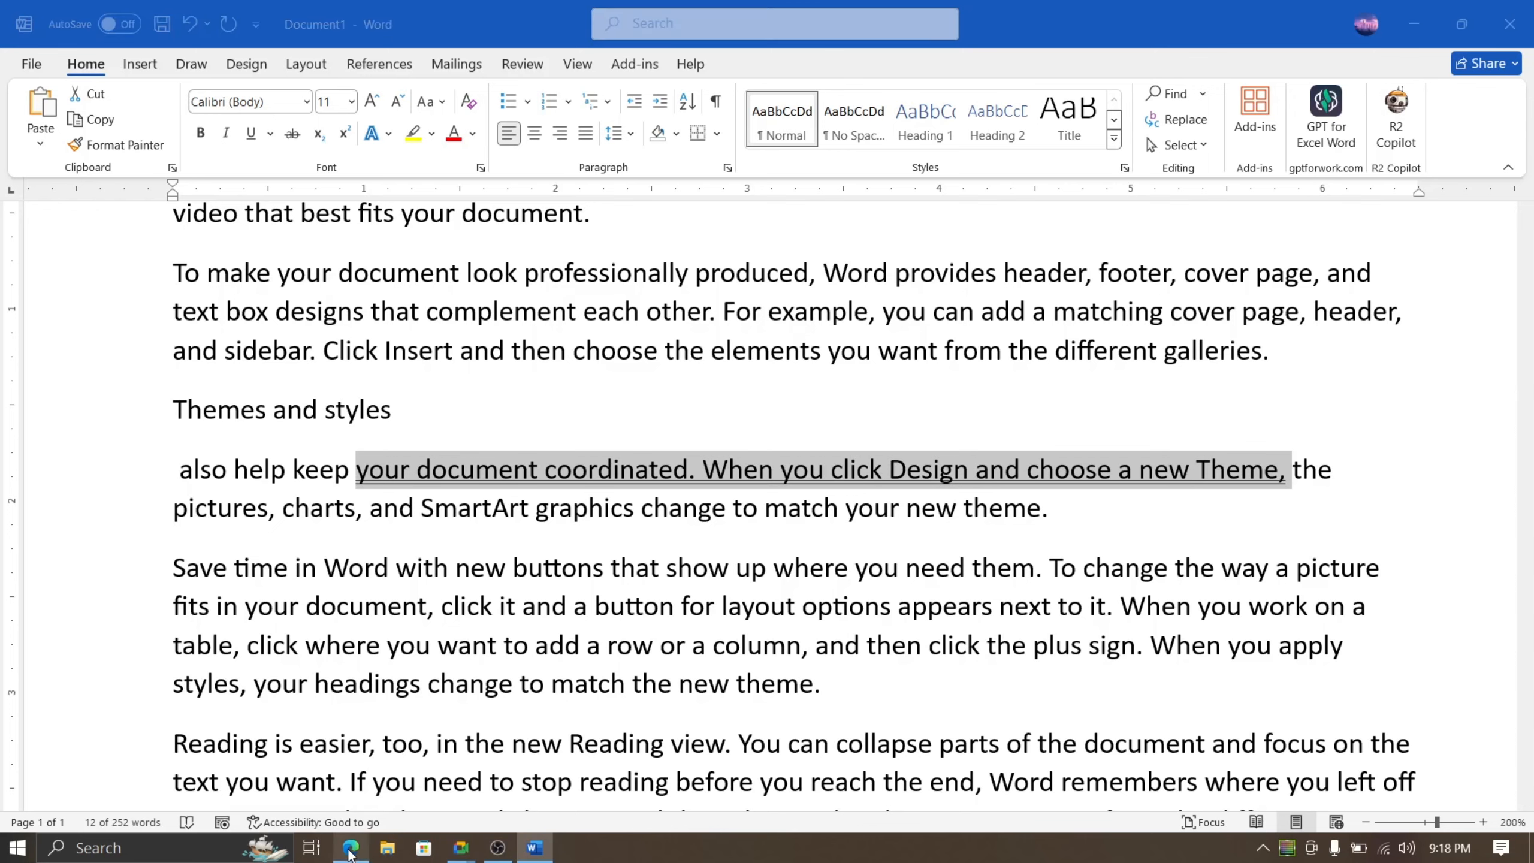
pyautogui.click(531, 16)
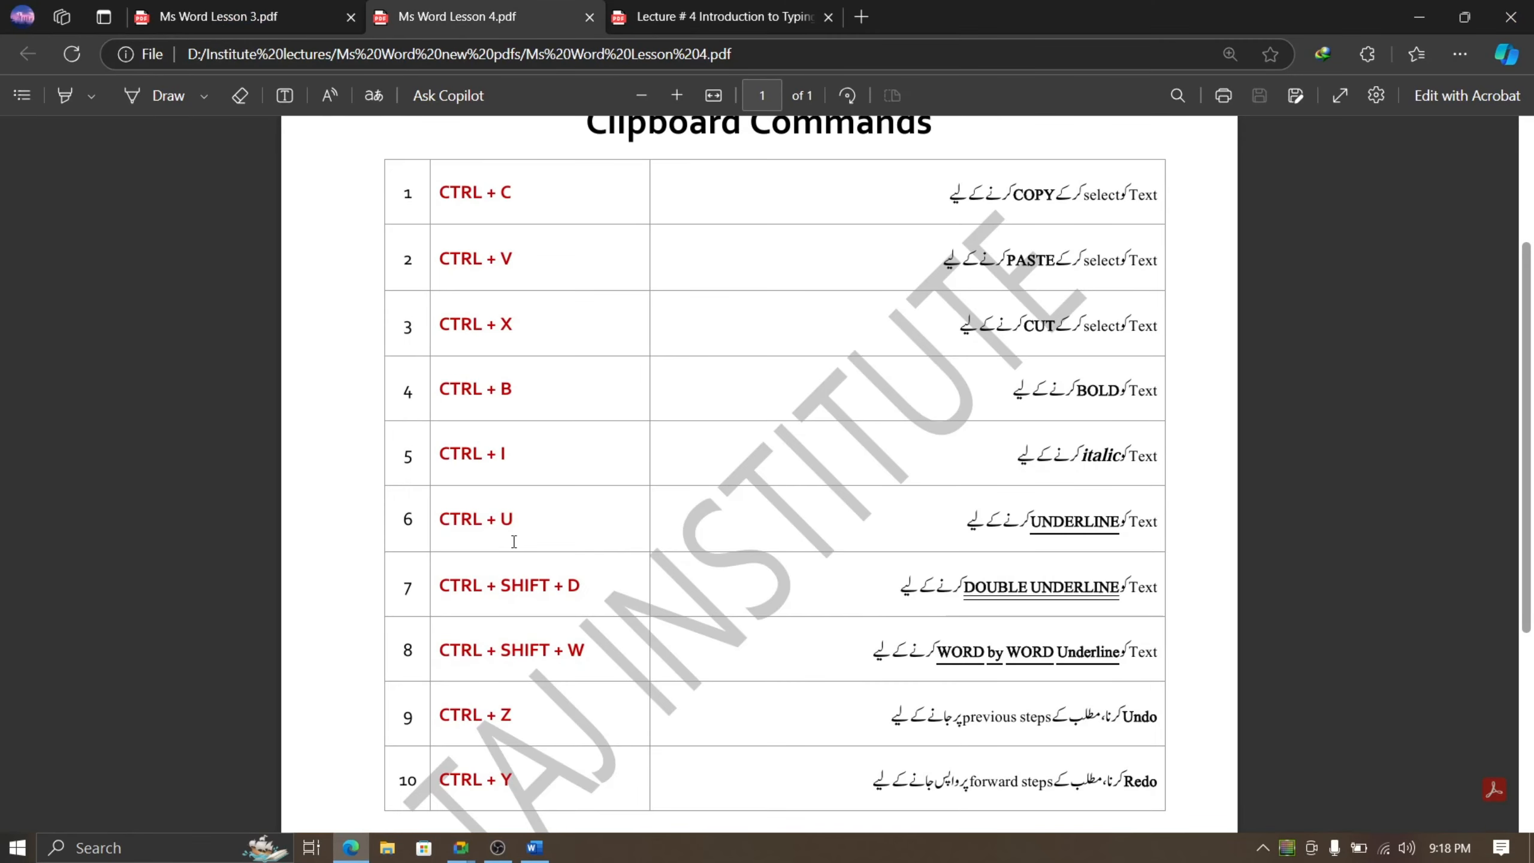
pyautogui.moveTo(450, 650); pyautogui.dragTo(585, 651)
pyautogui.rightClick(586, 655)
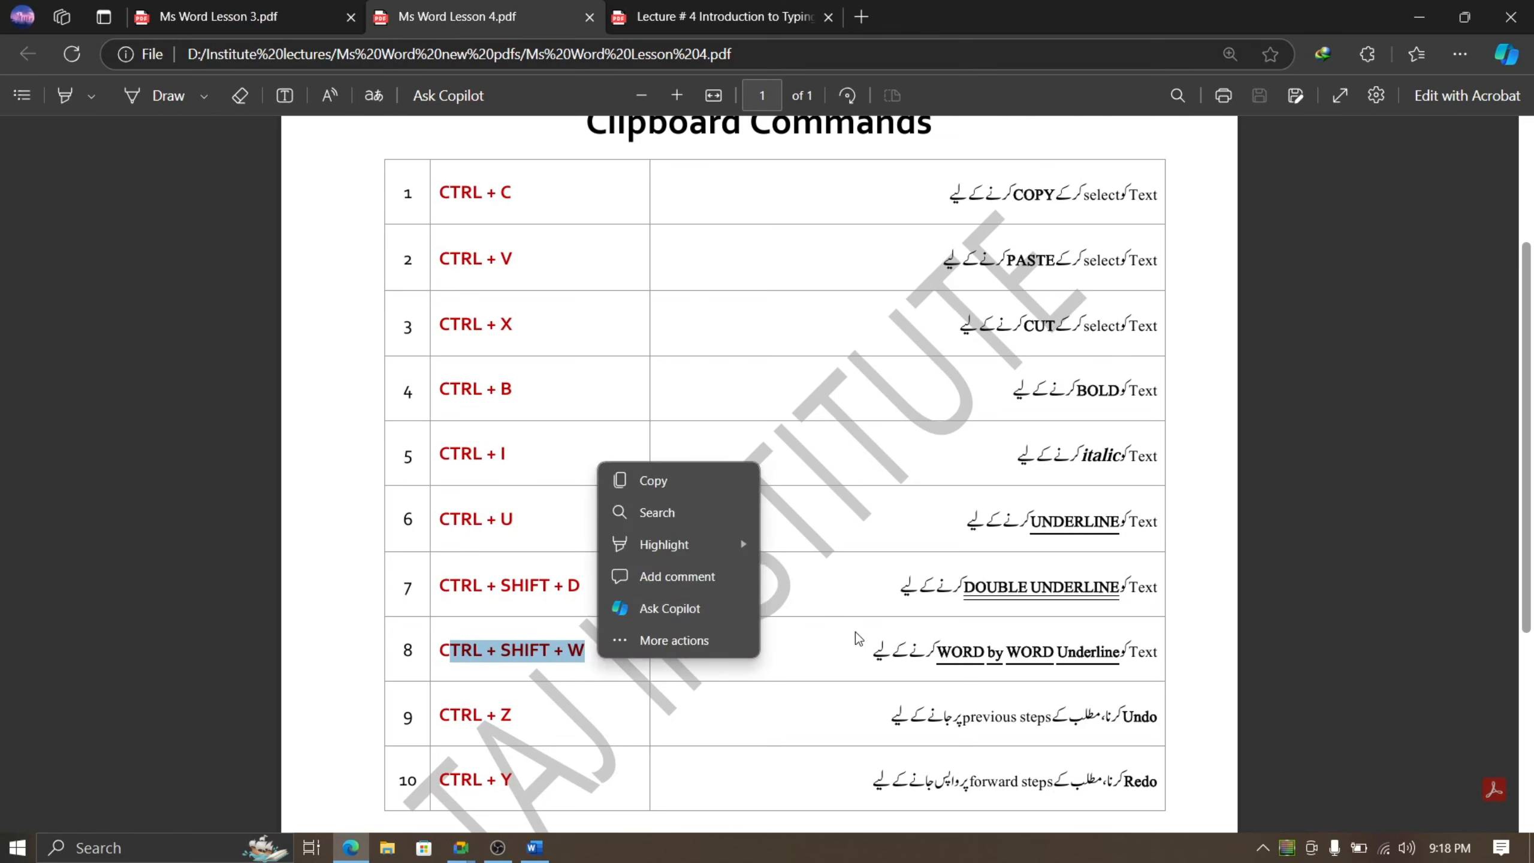
pyautogui.press('Escape')
pyautogui.moveTo(1138, 648); pyautogui.dragTo(869, 652)
# Step: Return to Word and apply a word-by-word underline to "SmartArt graphics change to match your new theme."
pyautogui.click(534, 847)
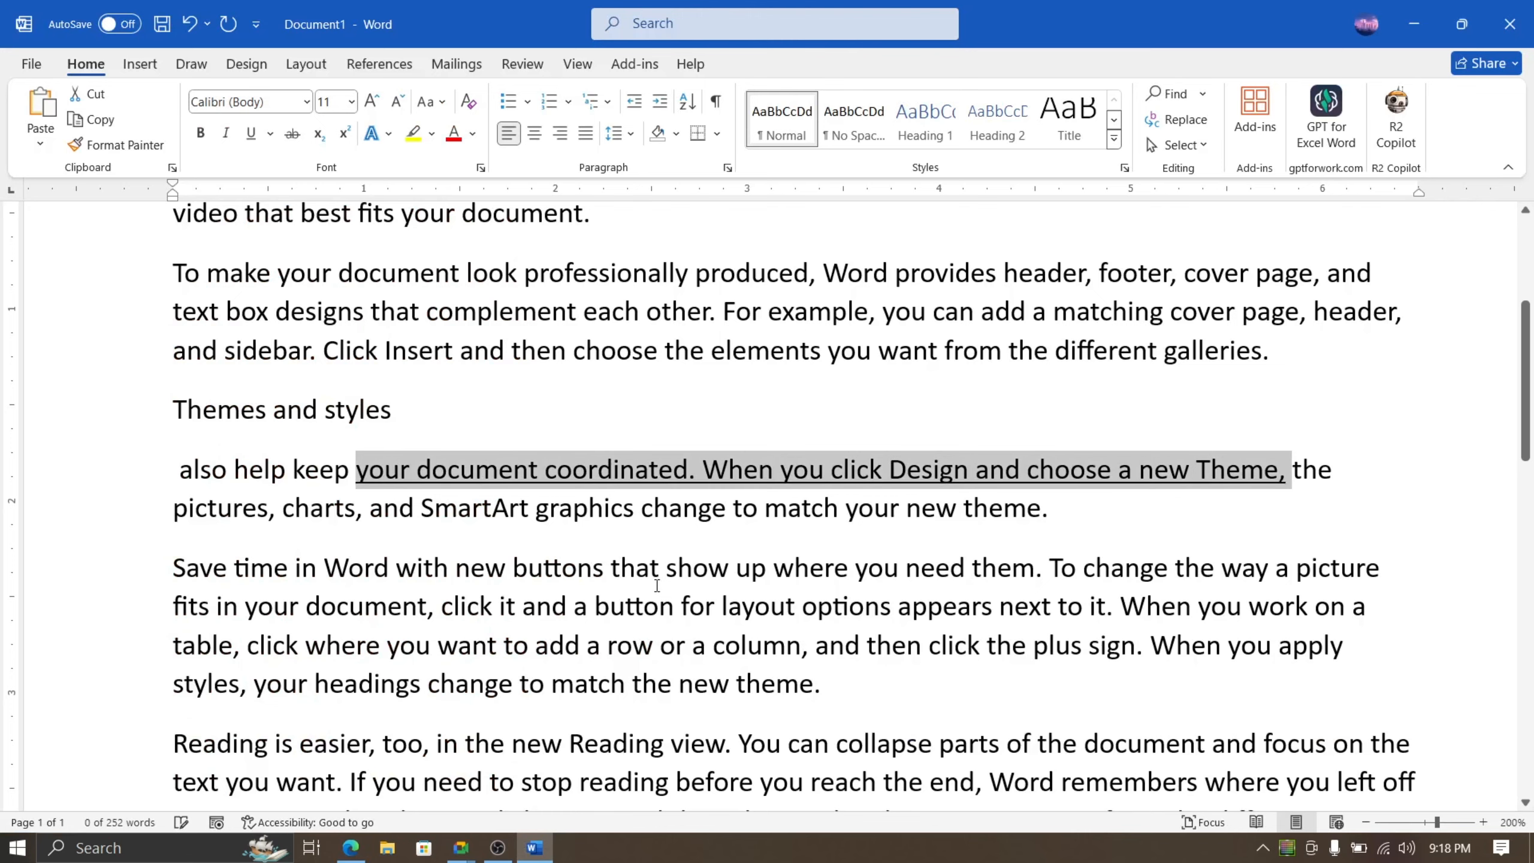
pyautogui.click(1064, 508)
pyautogui.keyDown('ctrl'); pyautogui.scroll(7, 1064, 508); pyautogui.keyUp('ctrl')
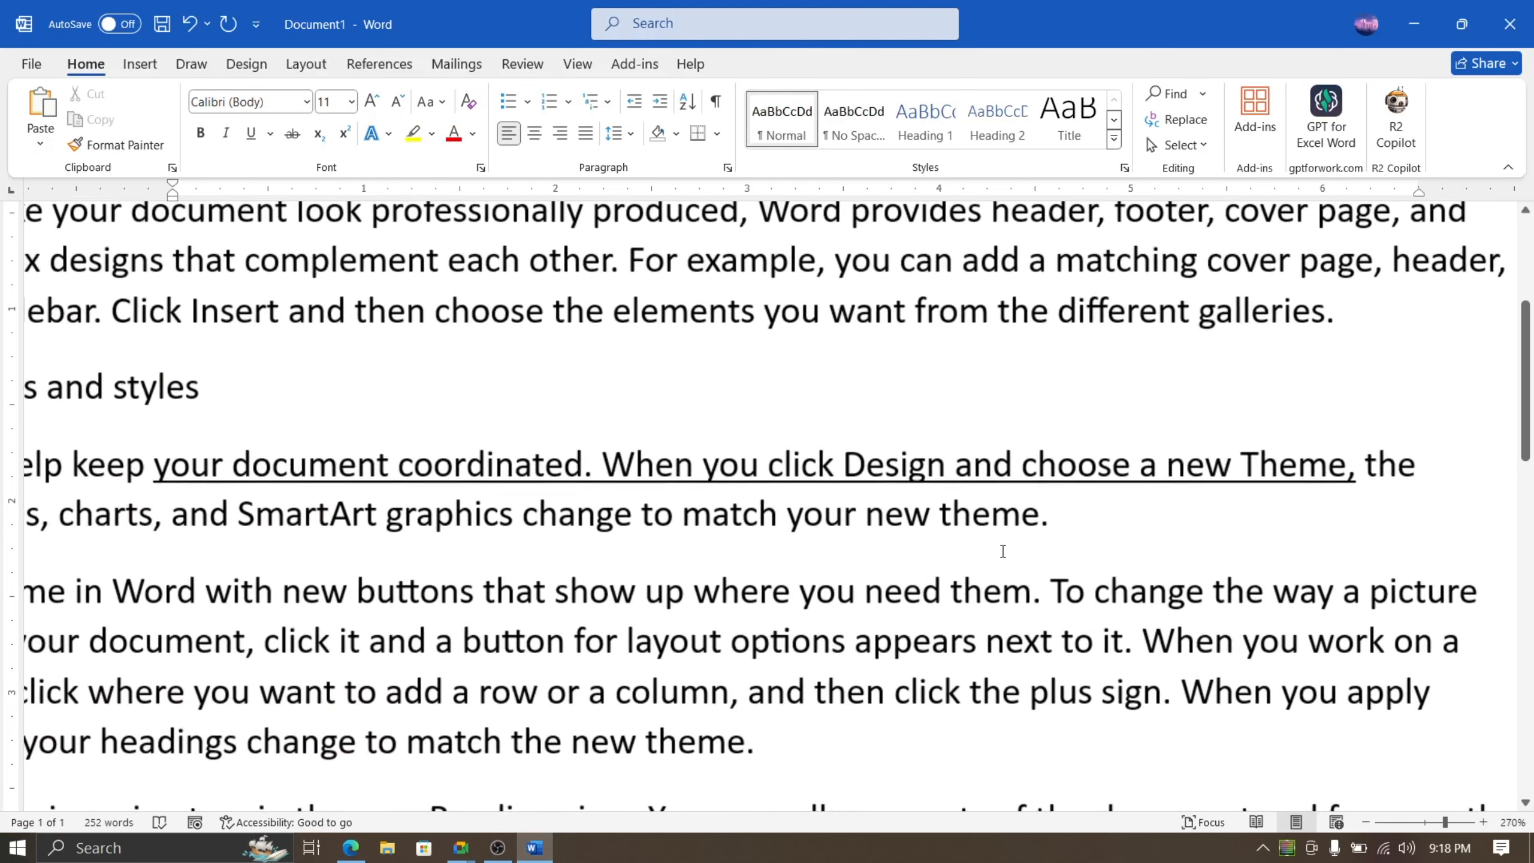
pyautogui.moveTo(1076, 522); pyautogui.dragTo(202, 517)
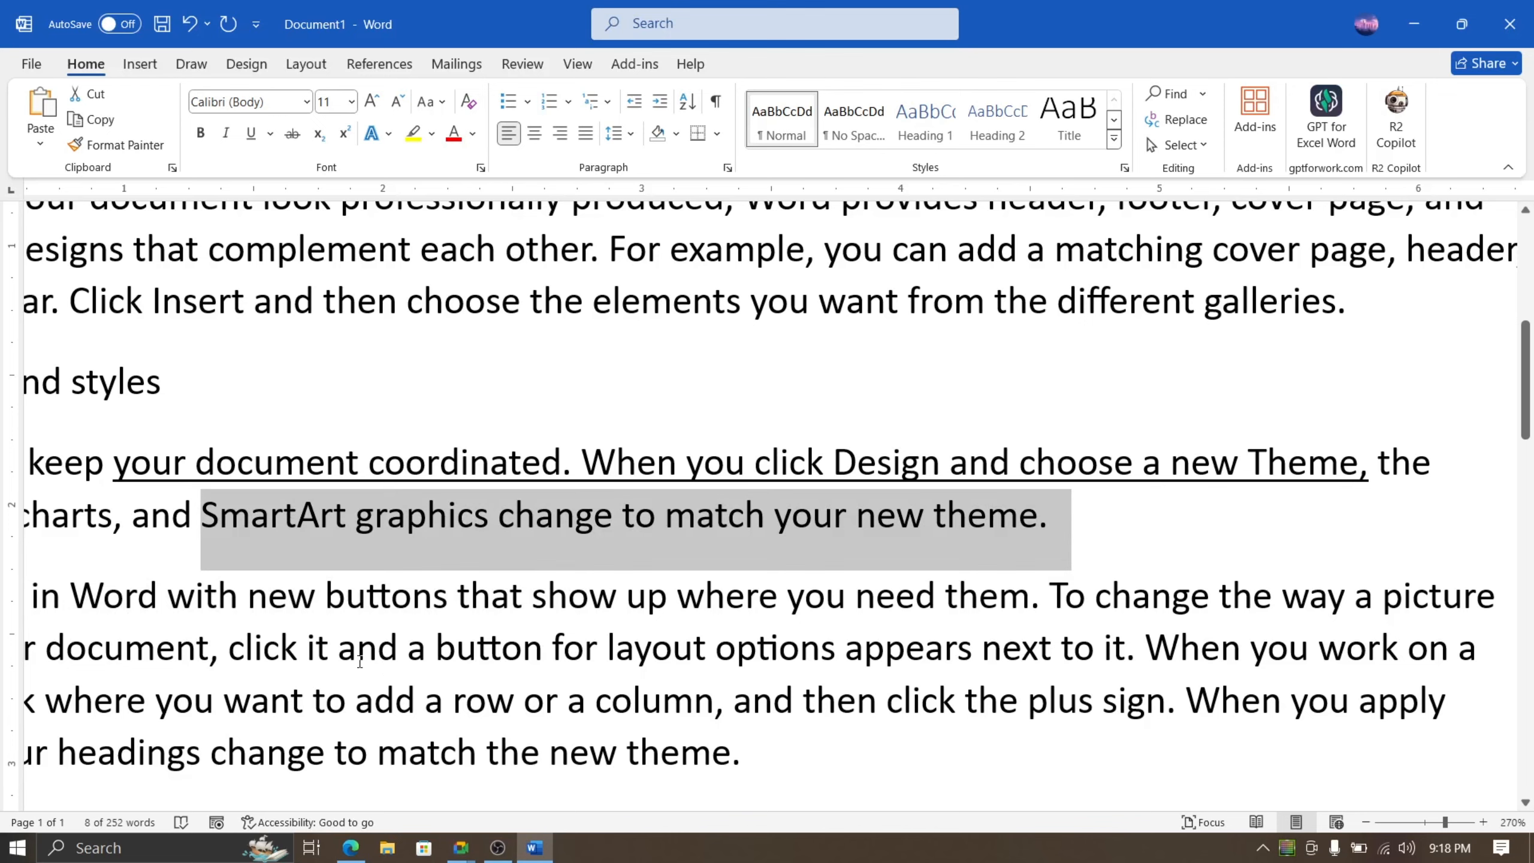
pyautogui.hotkey('ctrl', 'shift', 'w')
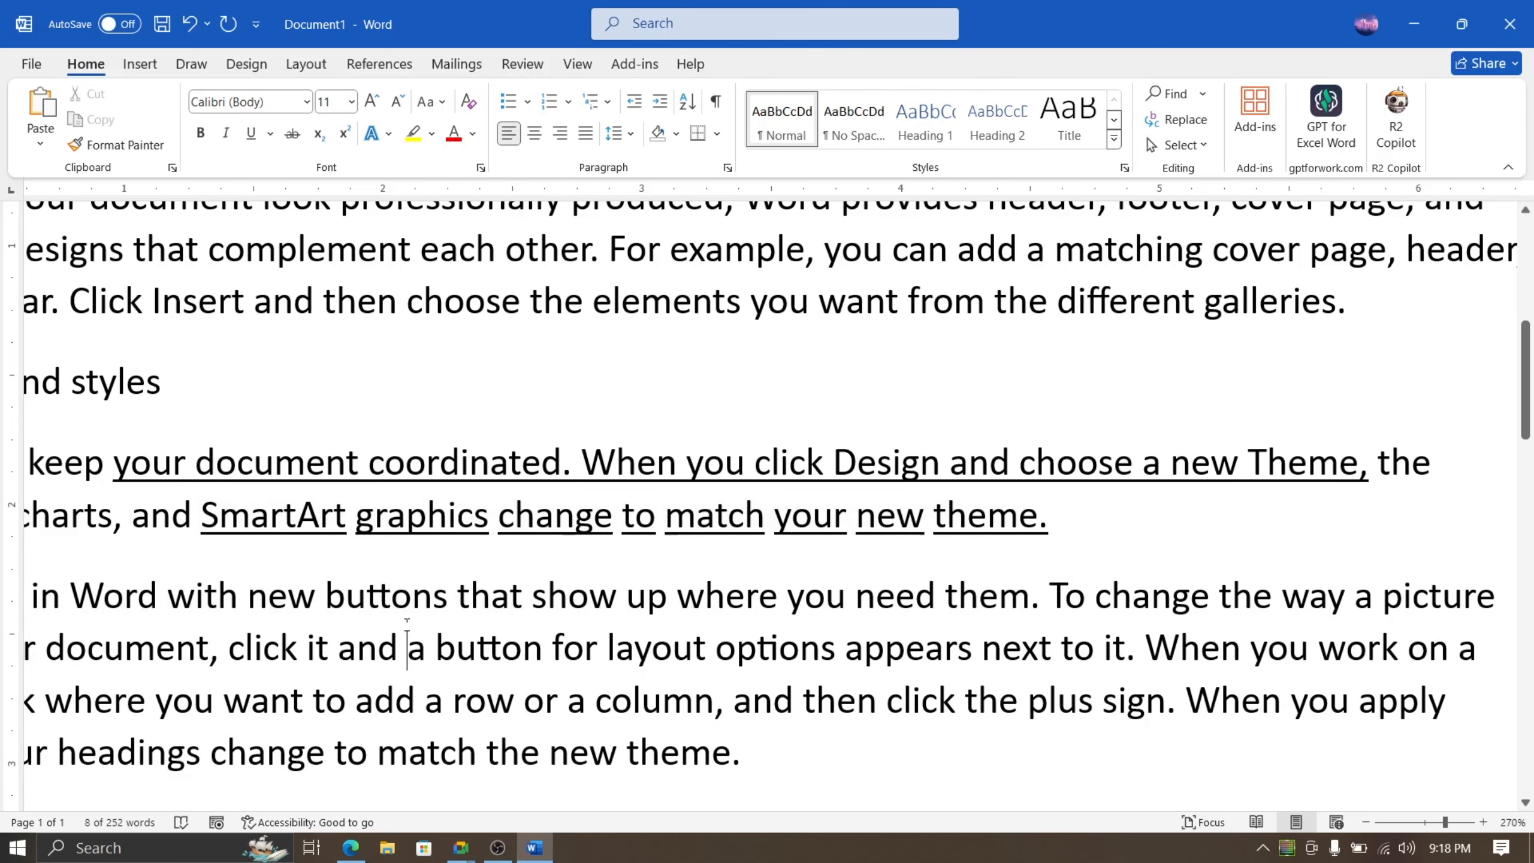
pyautogui.click(406, 647)
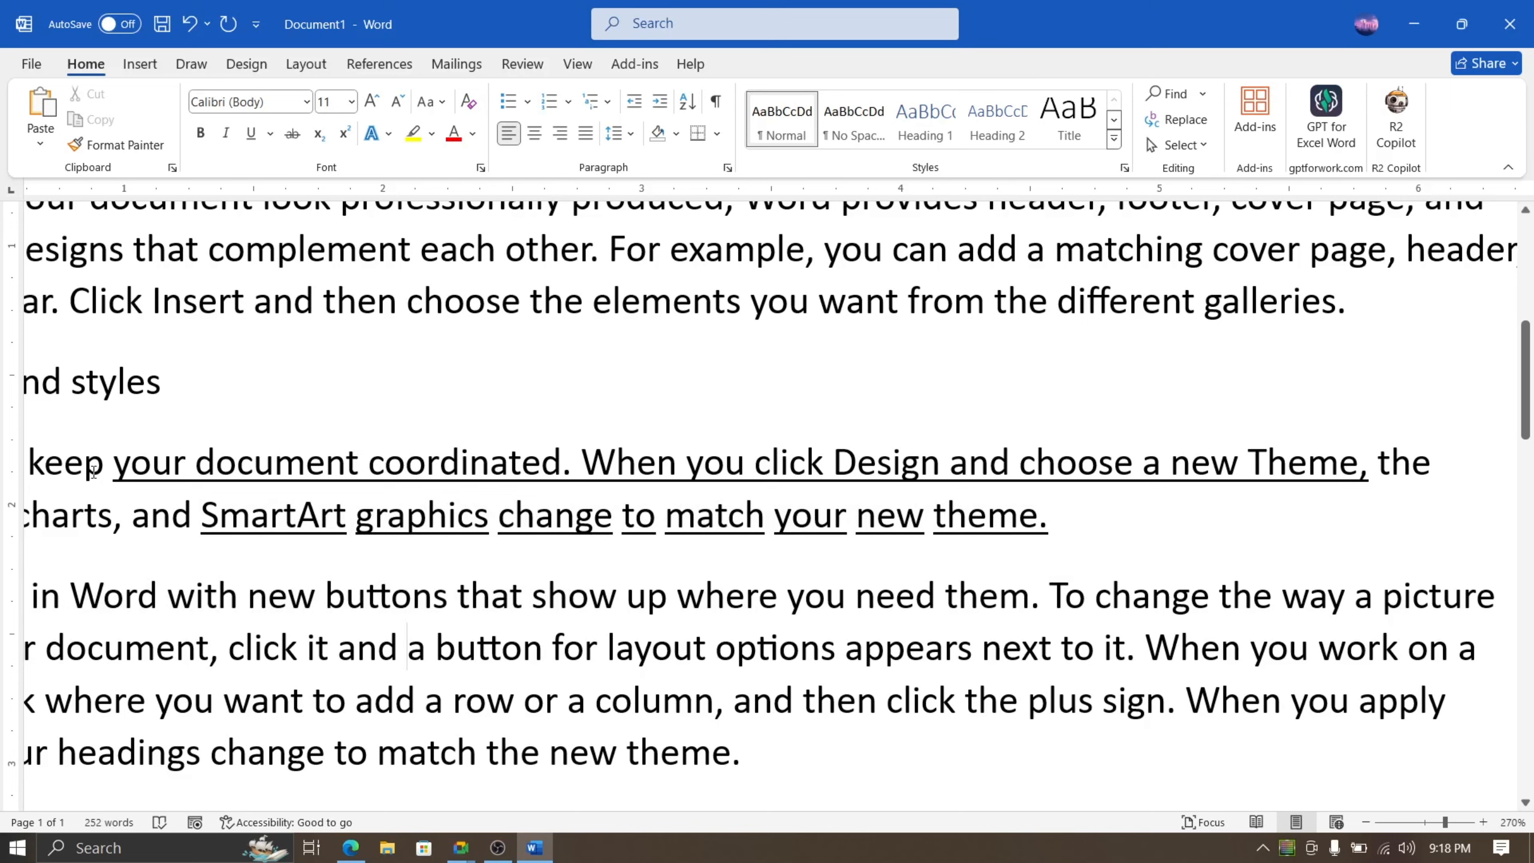
# Step: Compare the continuous underline with the word-by-word underline in the paragraph, and view the available underline styles
pyautogui.moveTo(114, 466); pyautogui.dragTo(1357, 471)
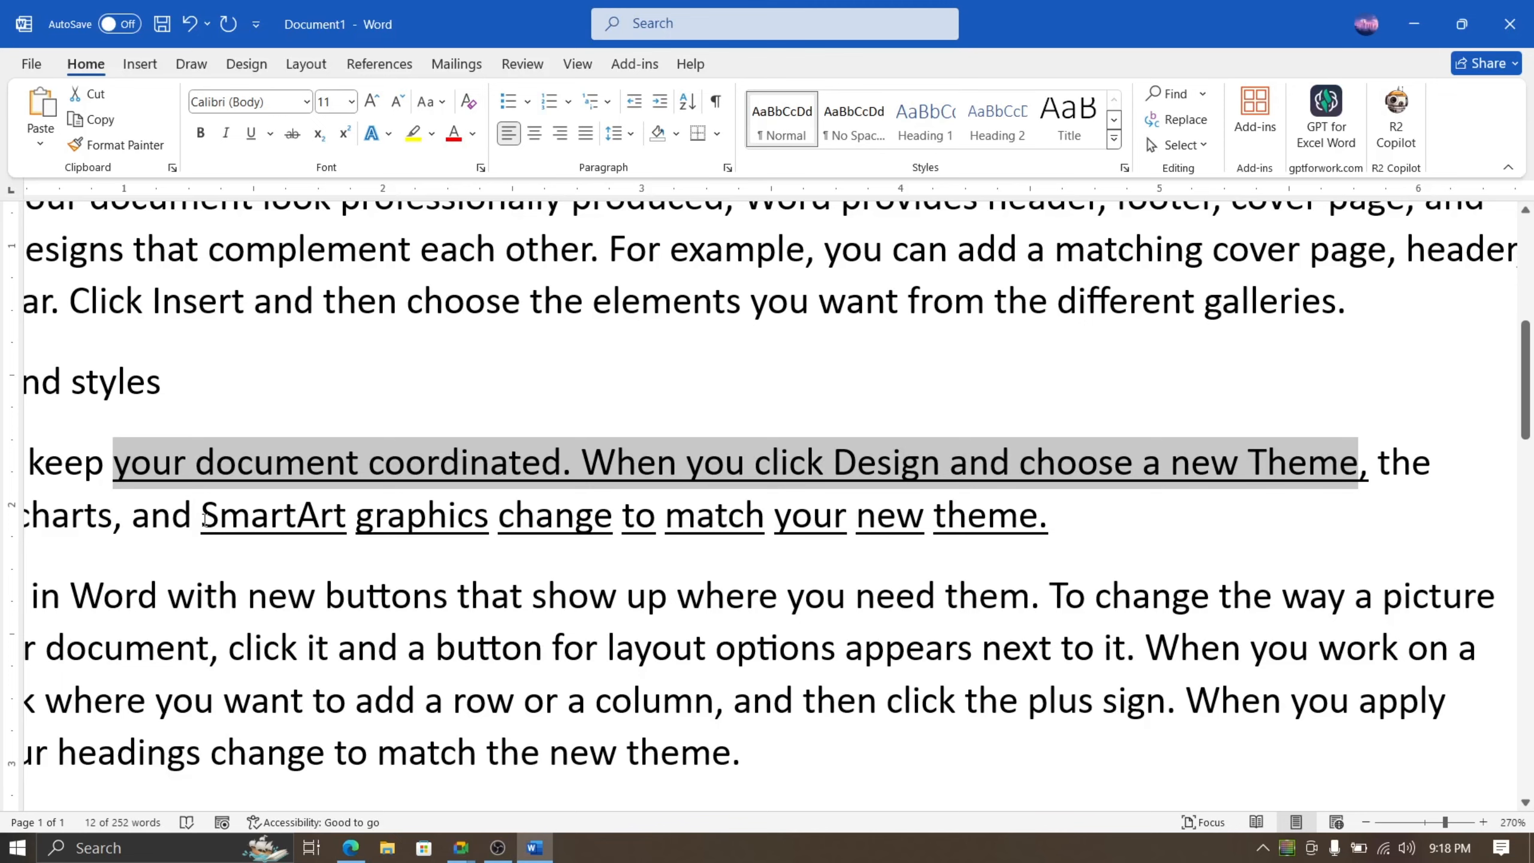
pyautogui.moveTo(203, 518); pyautogui.dragTo(348, 518)
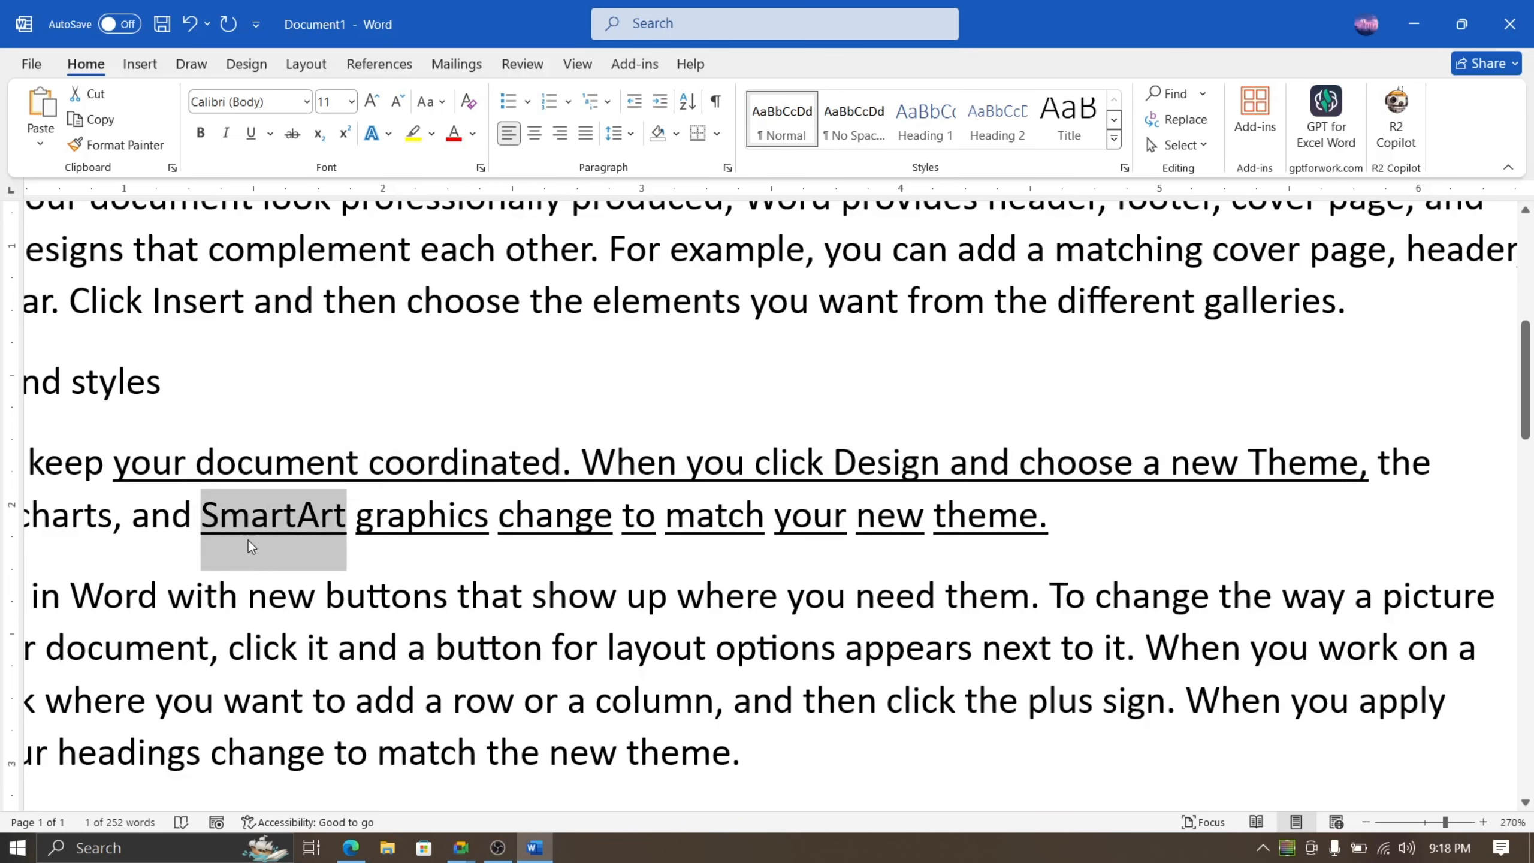
pyautogui.click(356, 520)
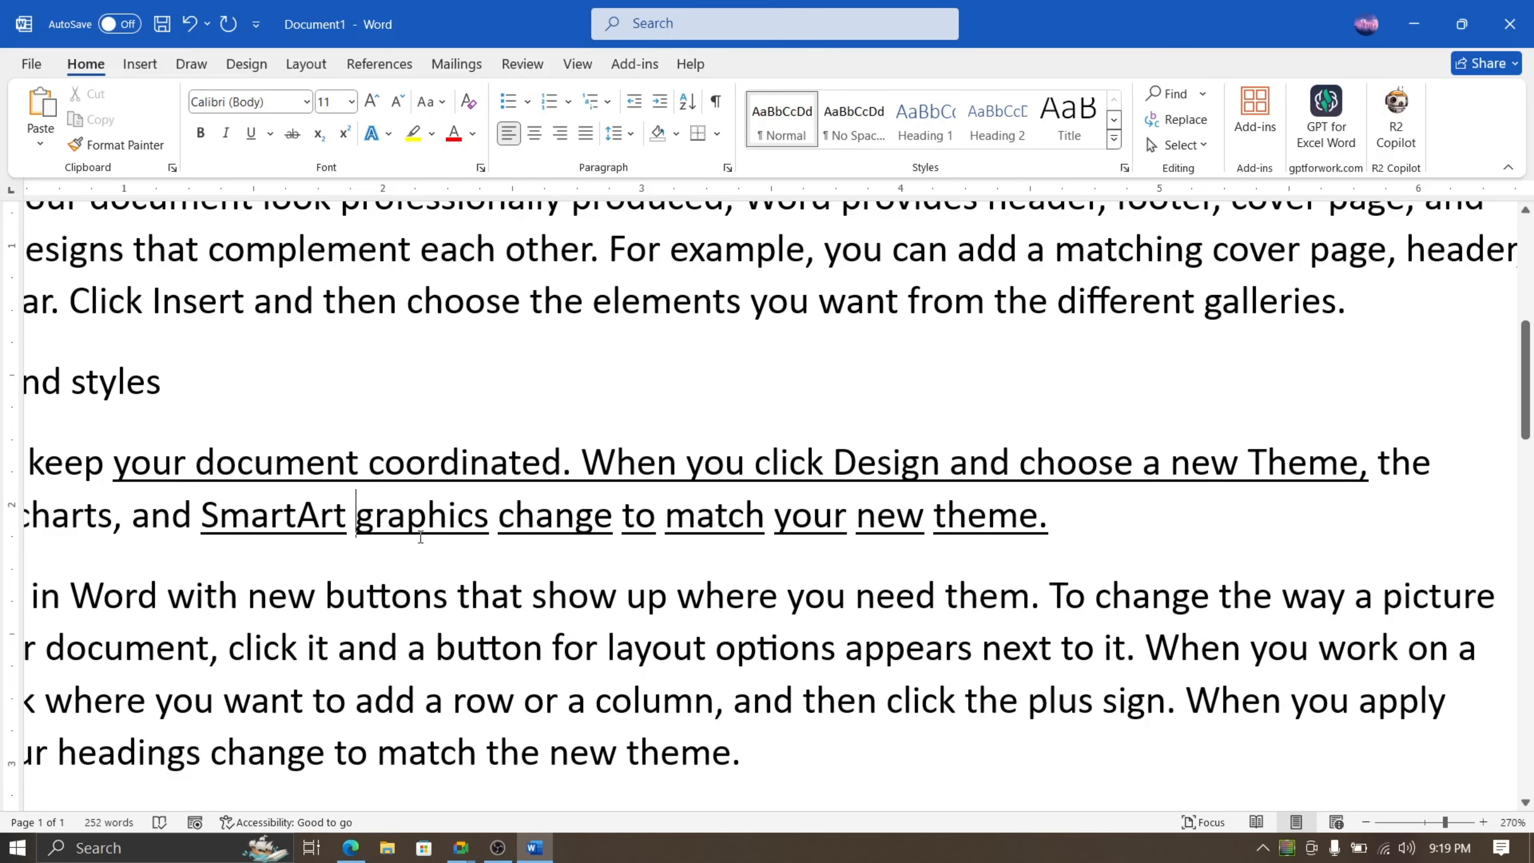
pyautogui.click(271, 134)
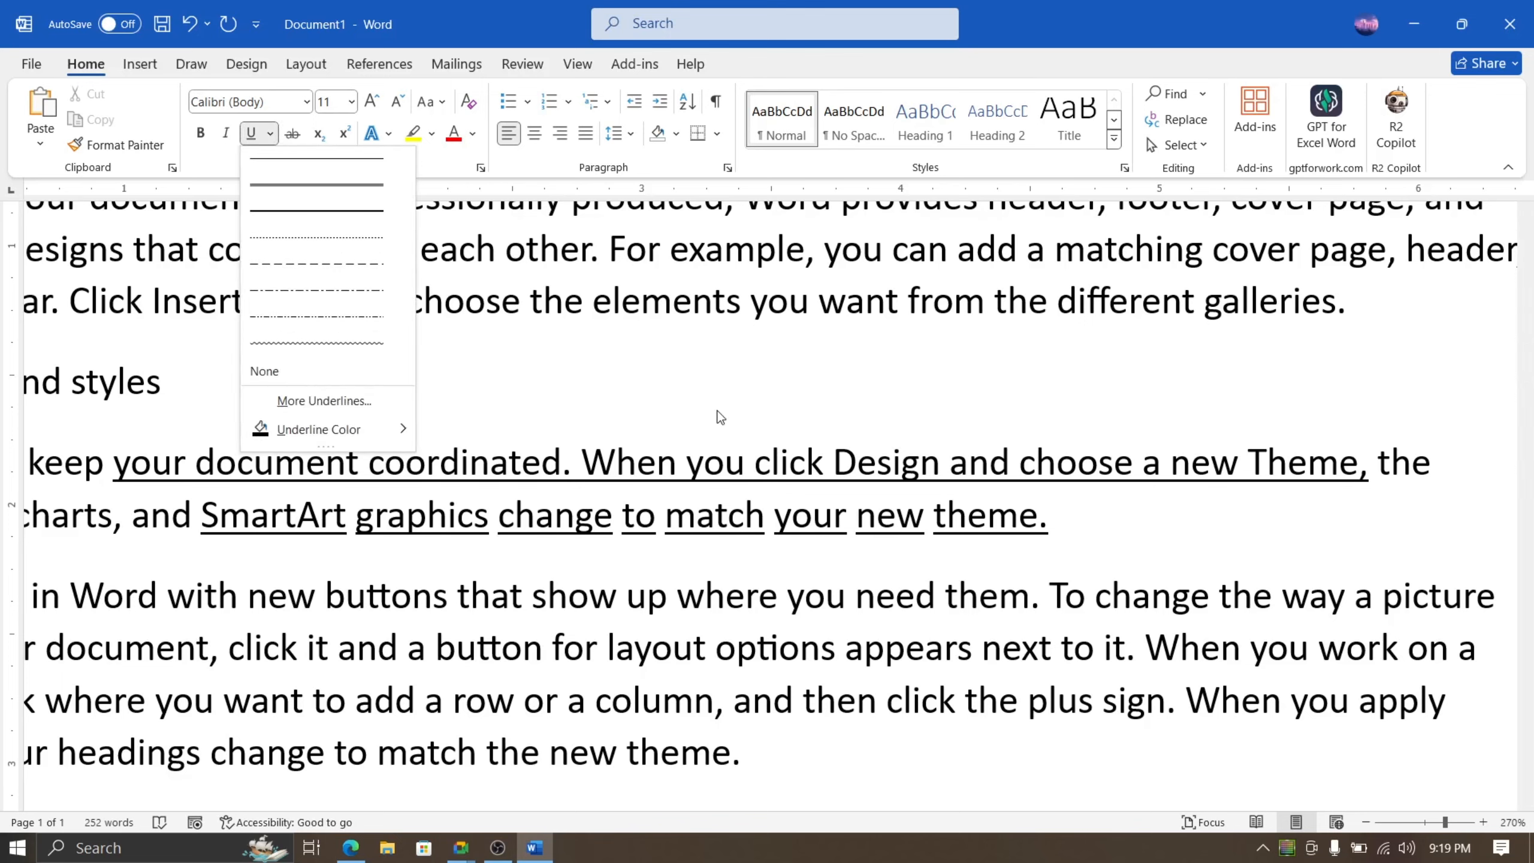
pyautogui.click(755, 444)
# Step: Switch "SmartArt graphics change to match your new theme." to a single continuous underline and back to a word-by-word underline
pyautogui.moveTo(1084, 520); pyautogui.dragTo(260, 514)
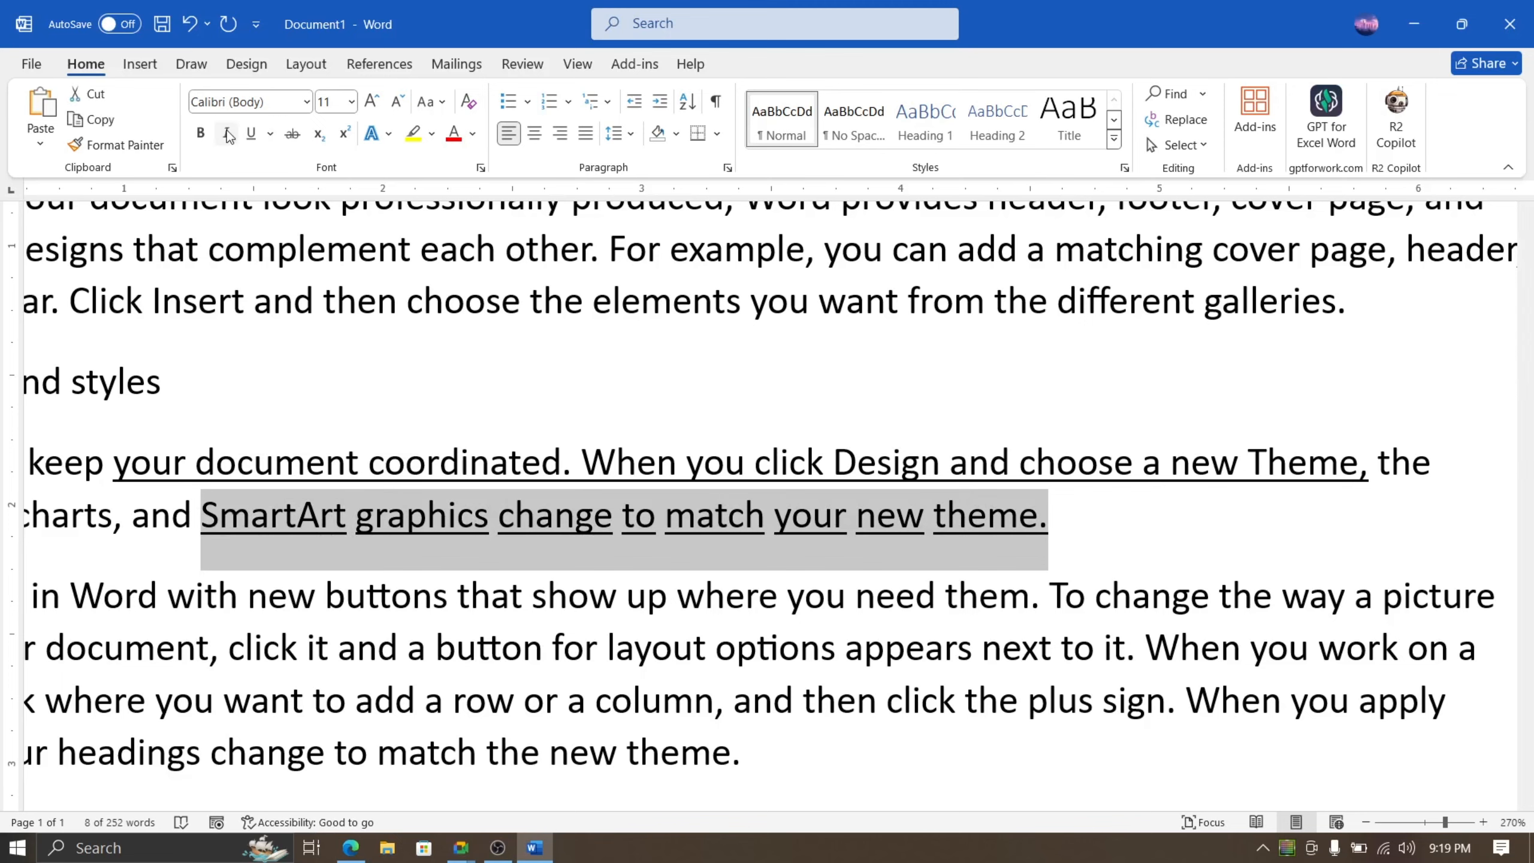
pyautogui.click(270, 133)
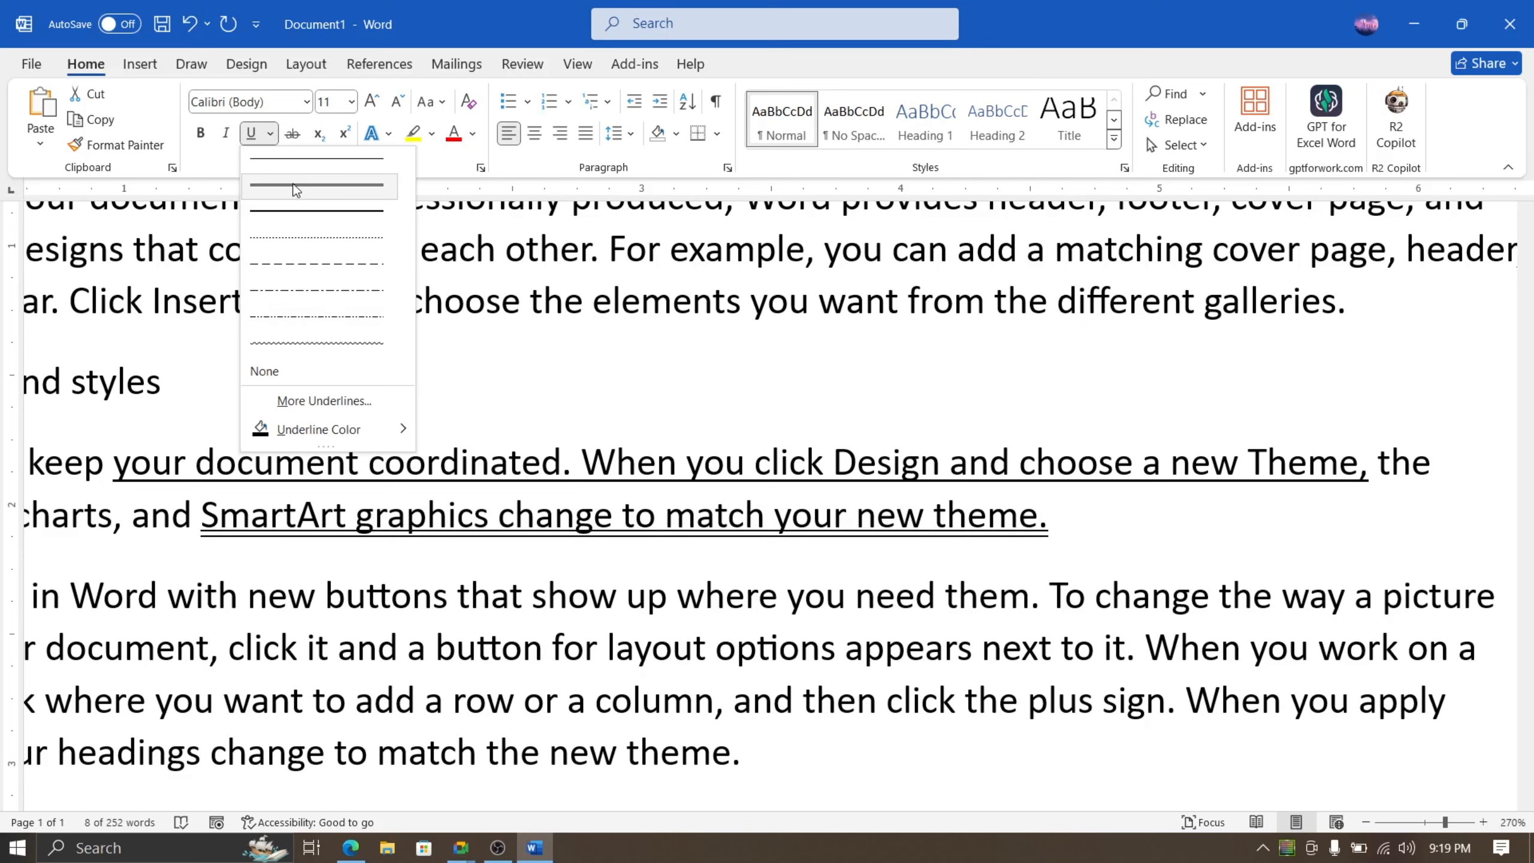
pyautogui.click(294, 157)
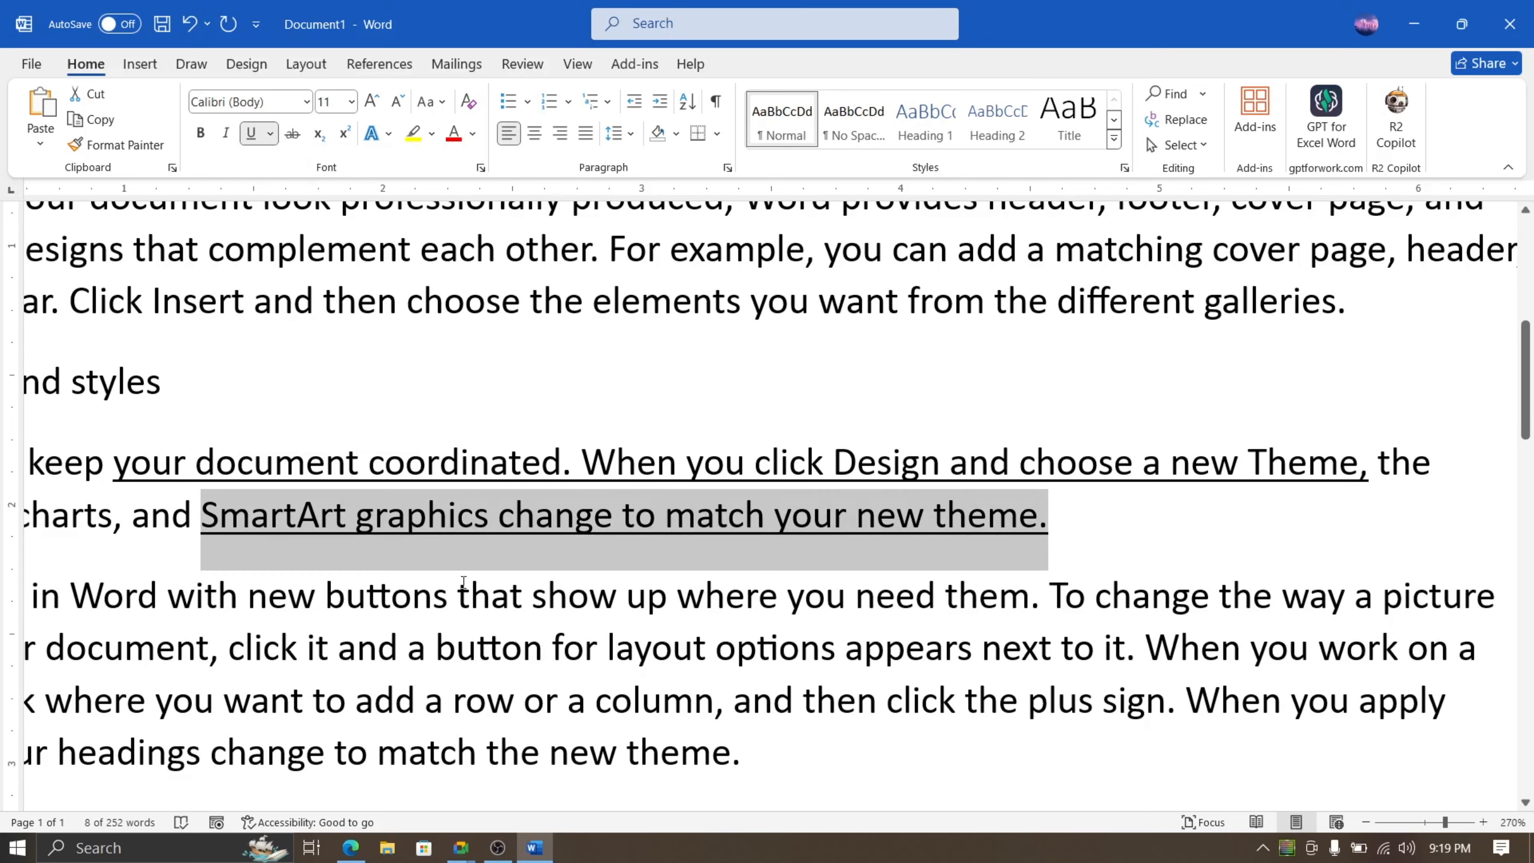
pyautogui.hotkey('ctrl', 'shift', 'w')
pyautogui.click(762, 577)
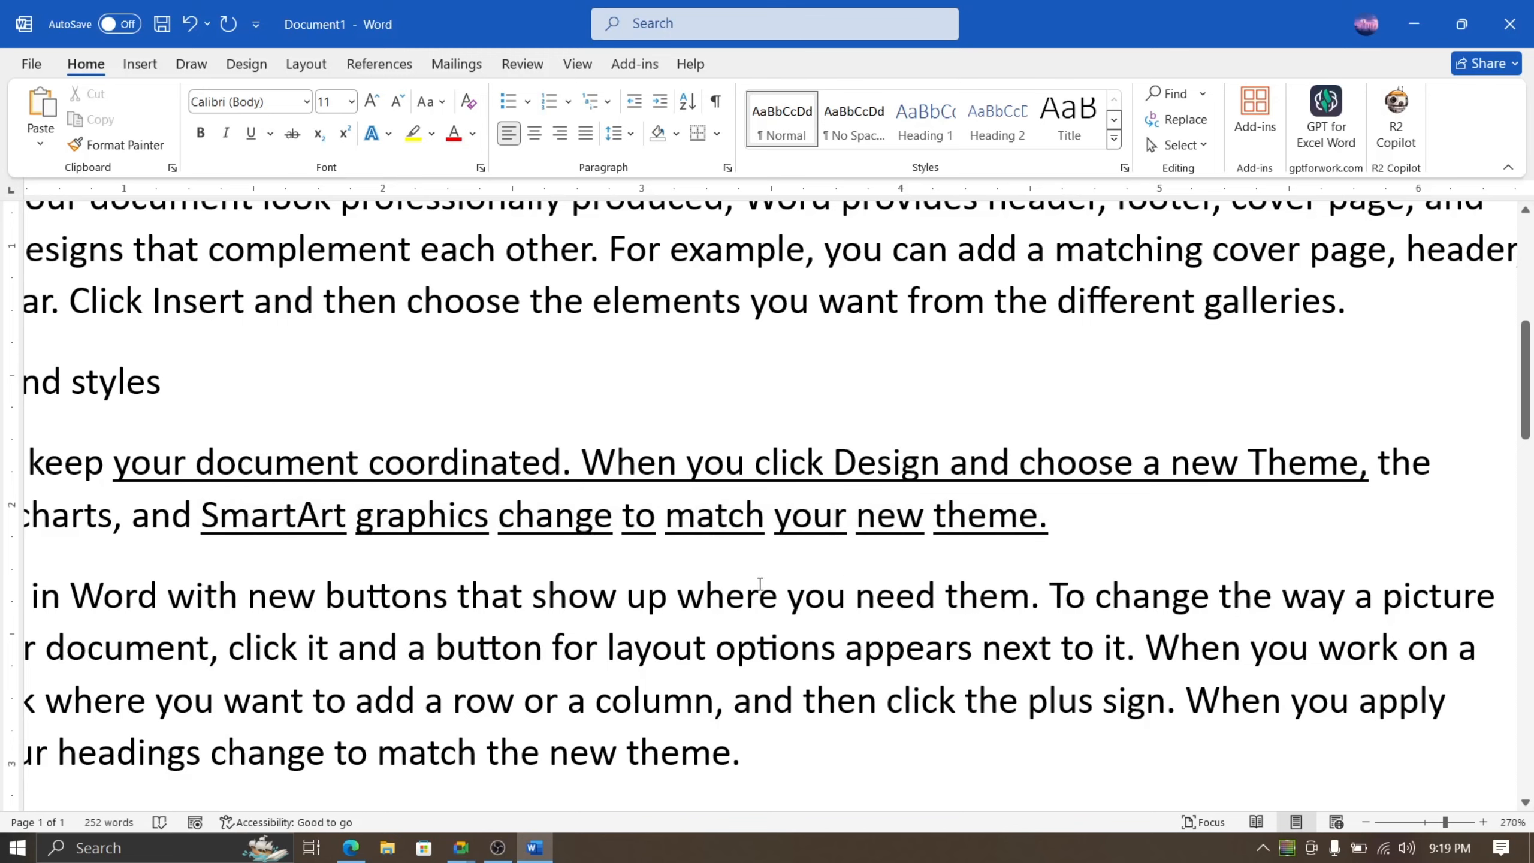
# Step: Switch to the Ms Word Lesson 4 PDF in Edge, clear the text highlight and review the remaining Undo and Redo entries
pyautogui.click(366, 846)
pyautogui.scroll(-2, 371, 779)
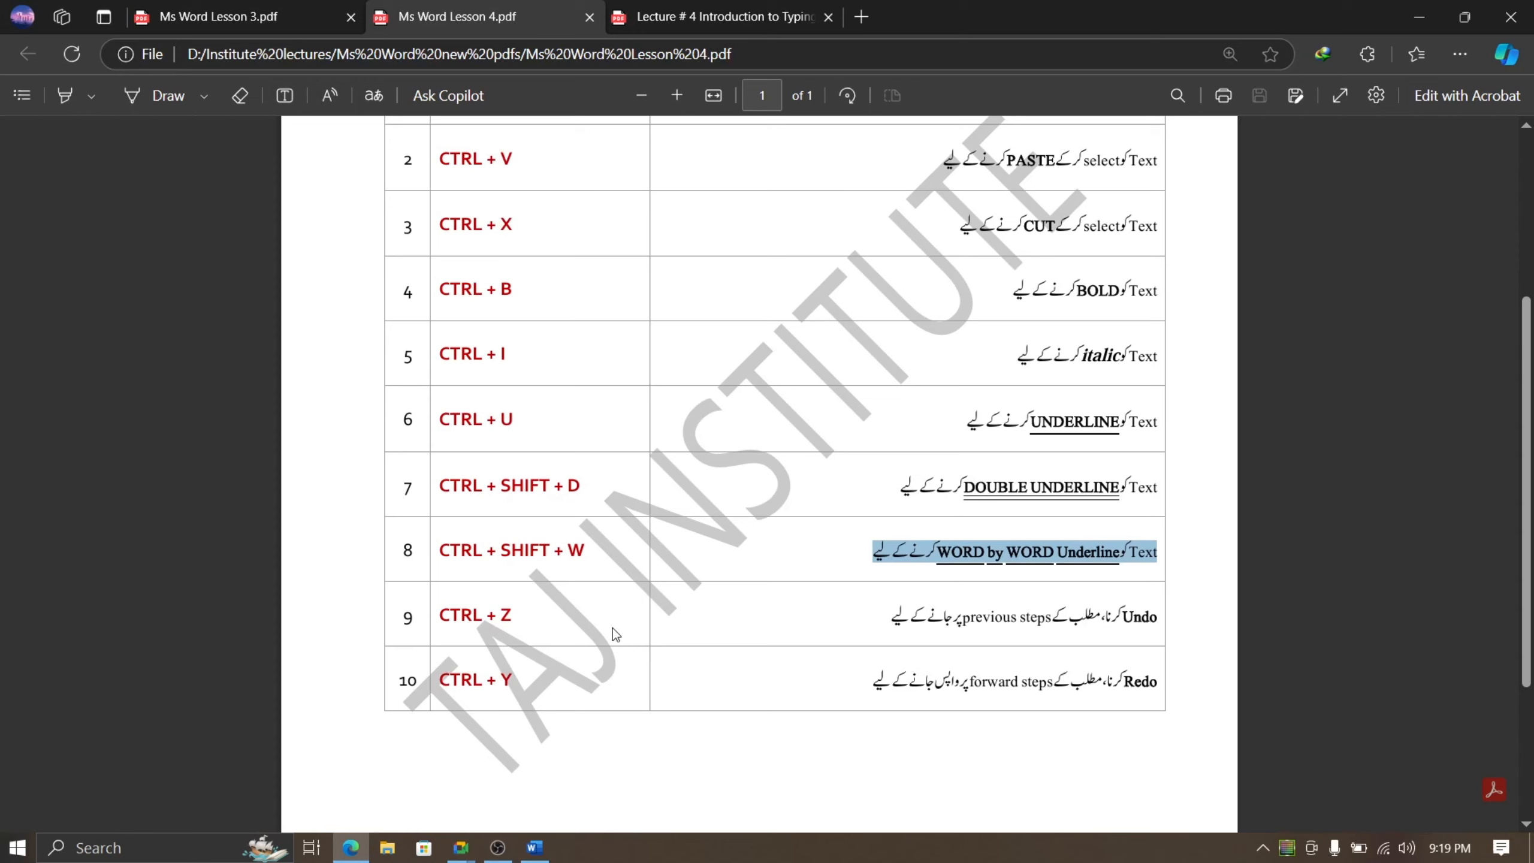
pyautogui.click(984, 573)
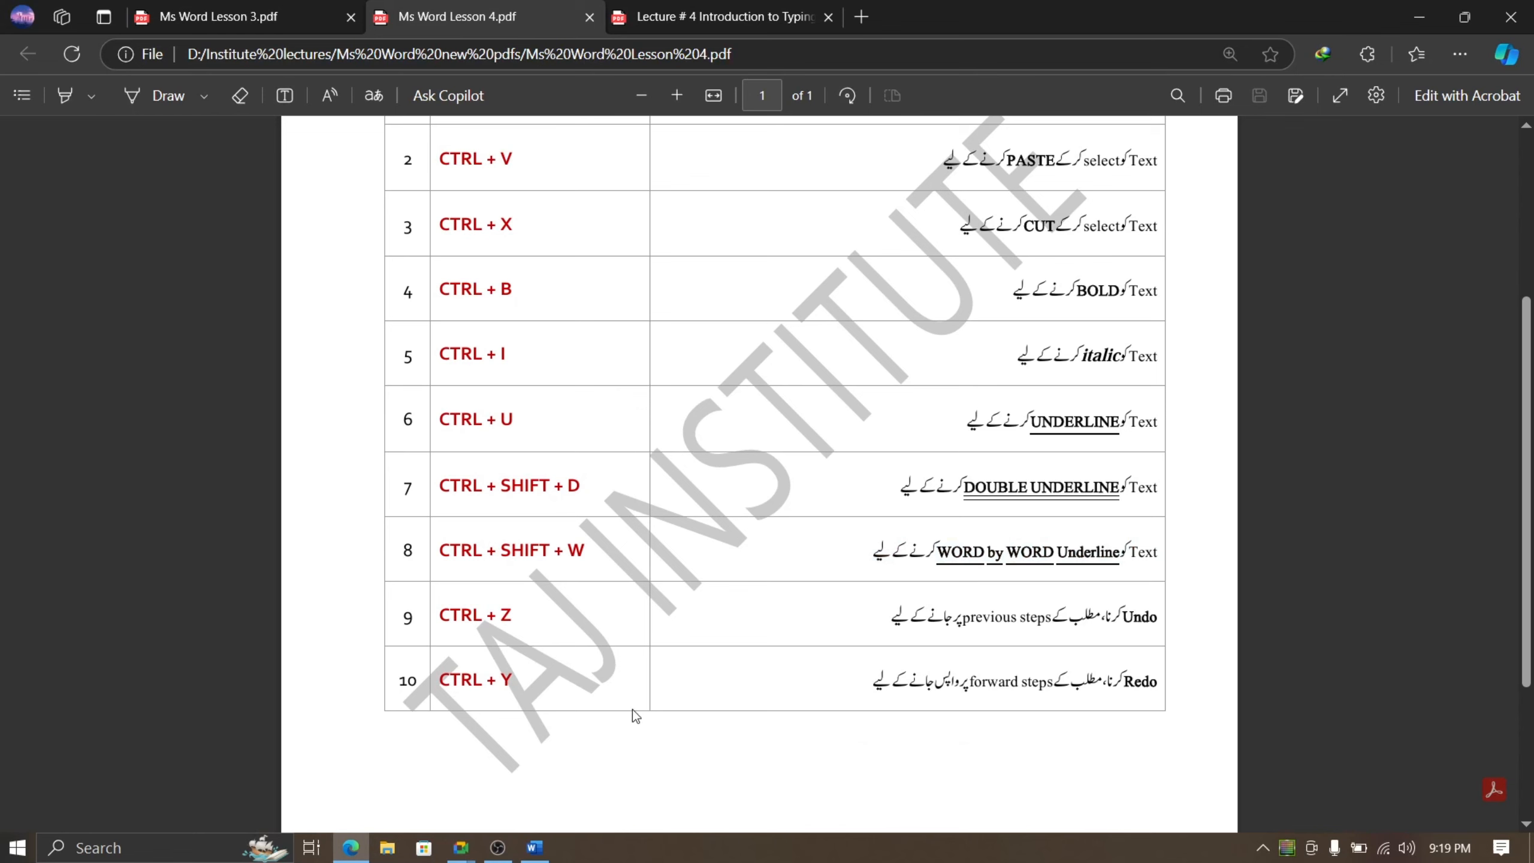
# Step: Switch to Google Meet and check the in-call messages and the list of participants
pyautogui.click(466, 846)
pyautogui.click(444, 819)
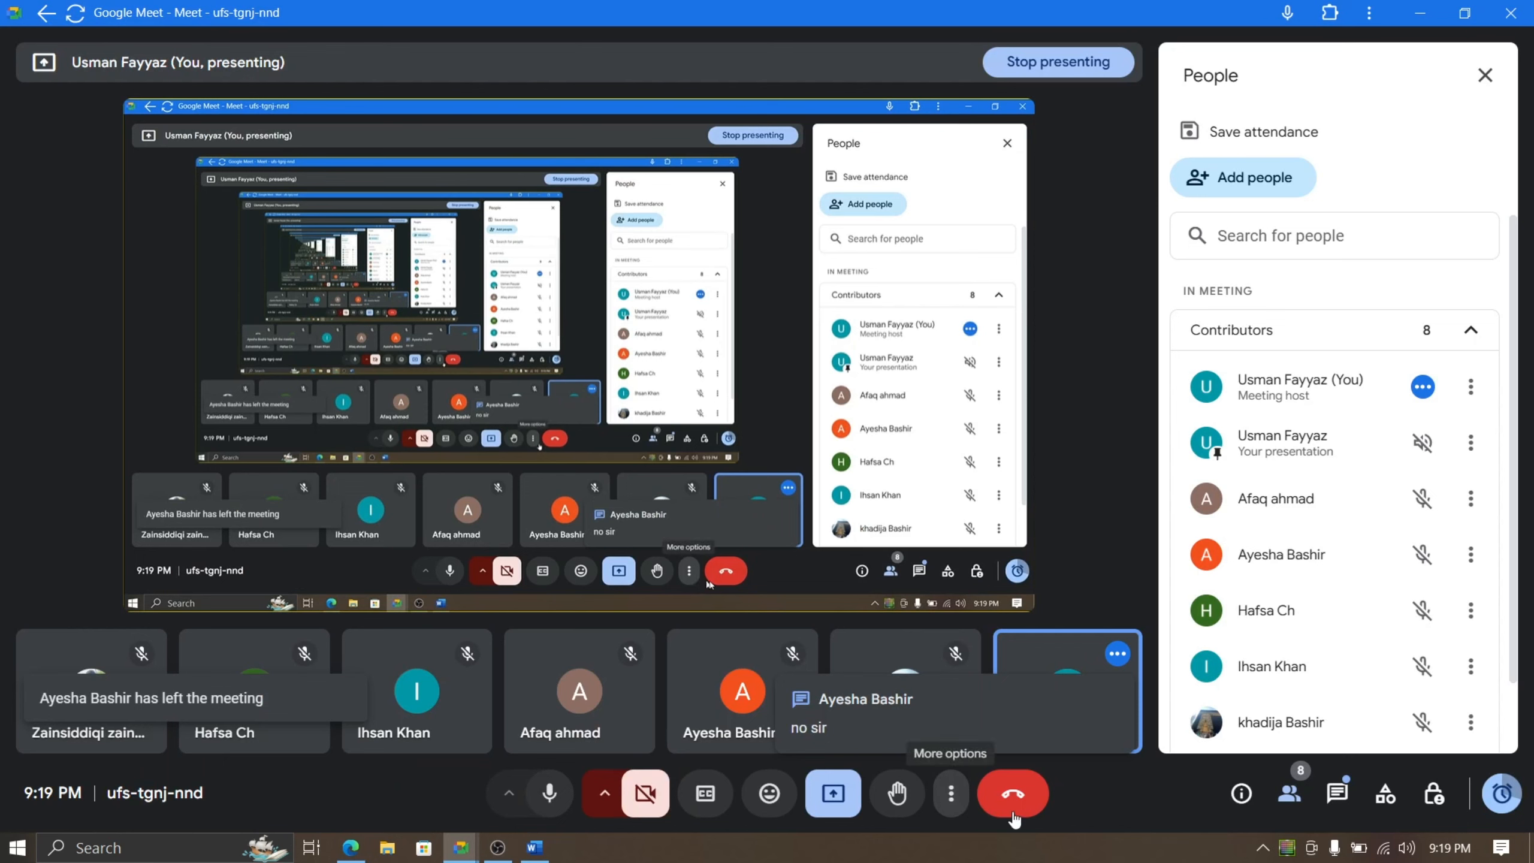
pyautogui.click(1344, 789)
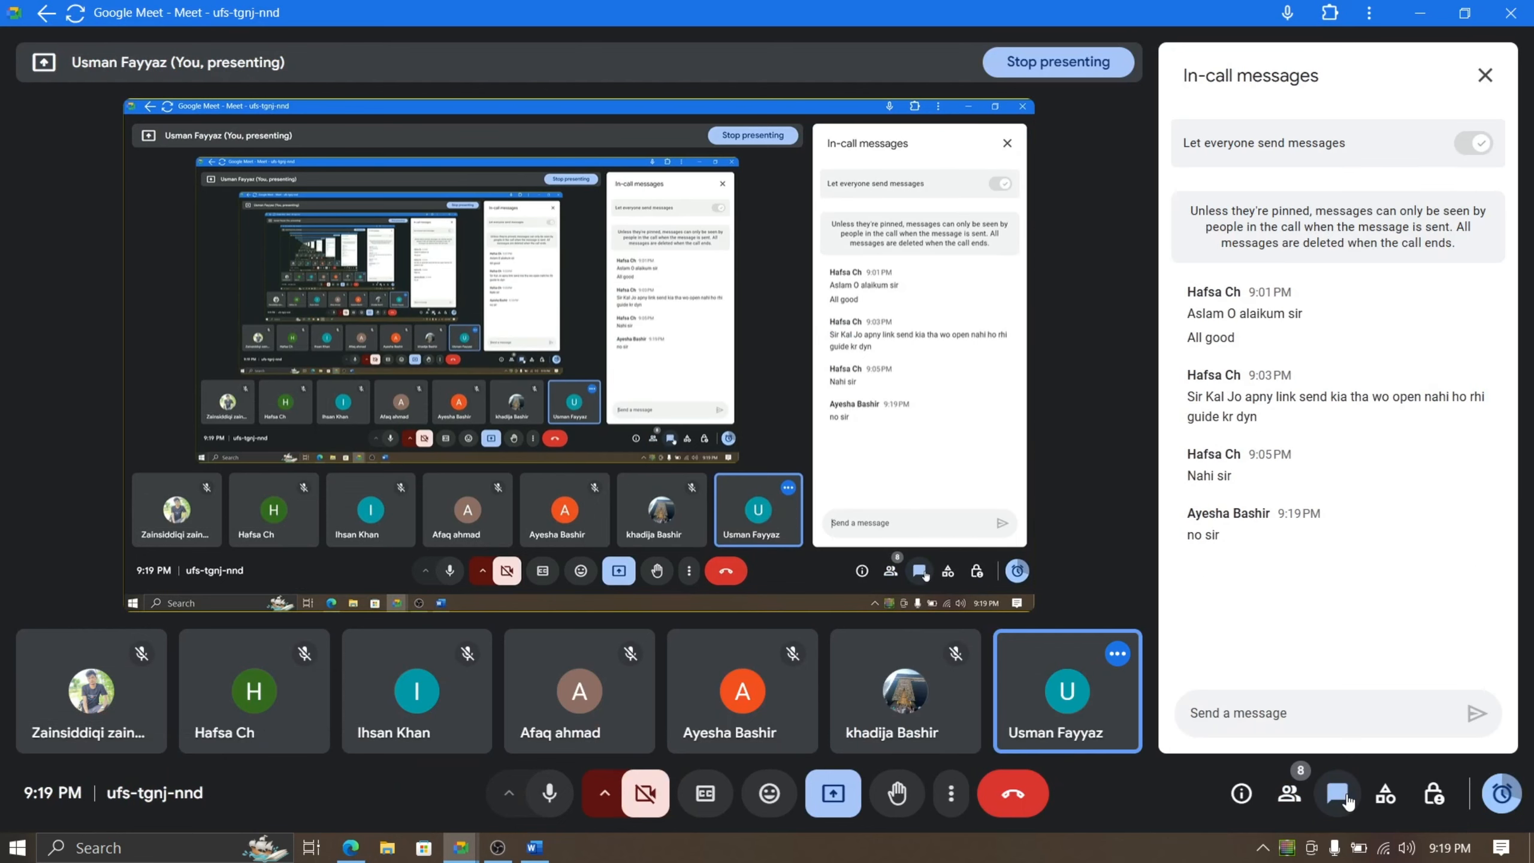
pyautogui.click(1289, 792)
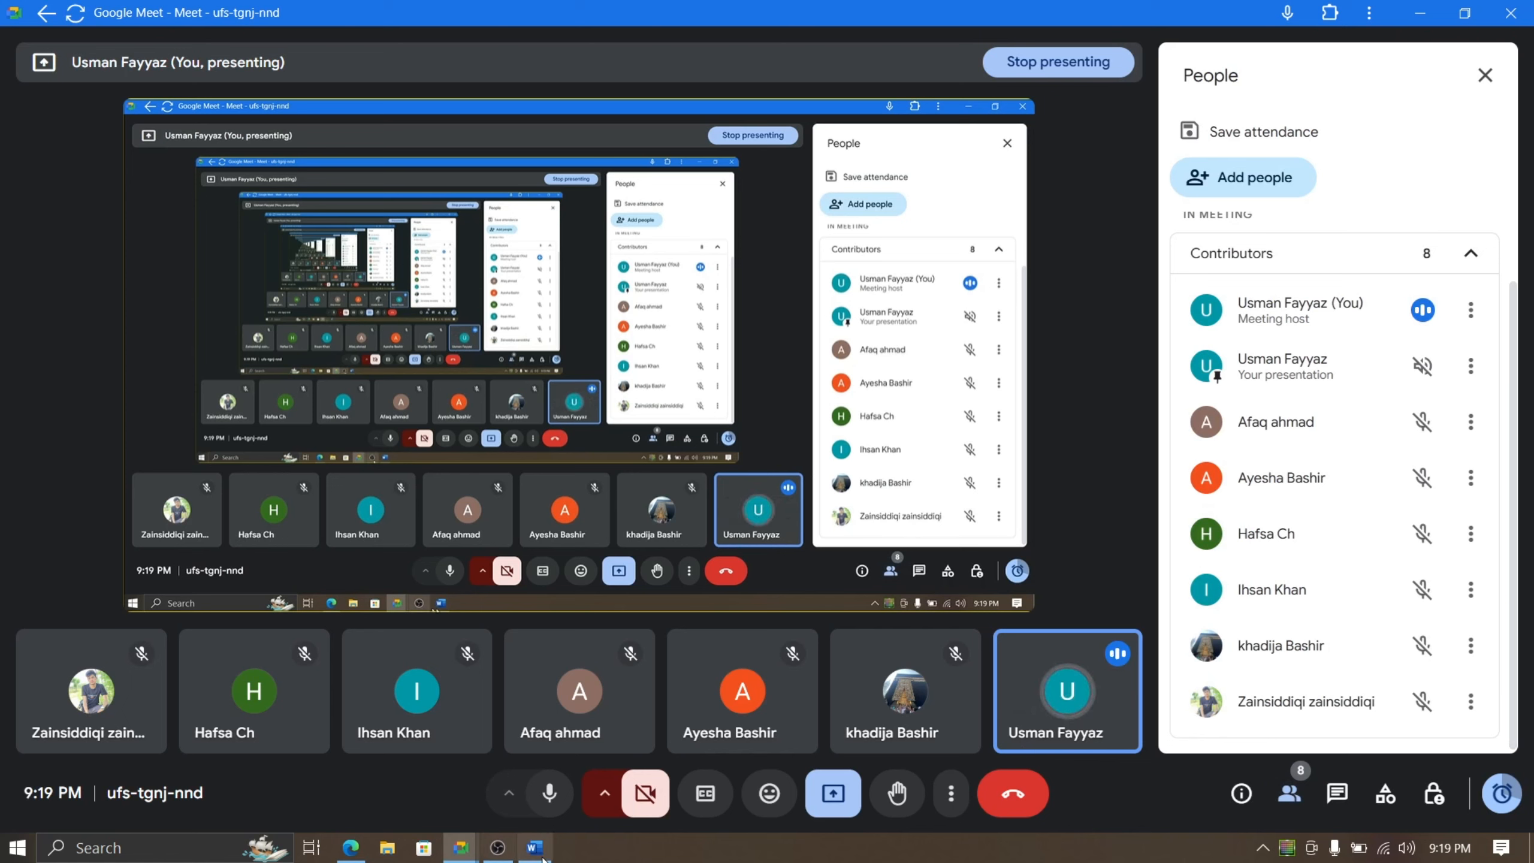
# Step: Return to Word, switch back to the Ms Word Lesson 4 PDF in Edge, and highlight the CTRL + Z and CTRL + Y descriptions
pyautogui.moveTo(539, 854)
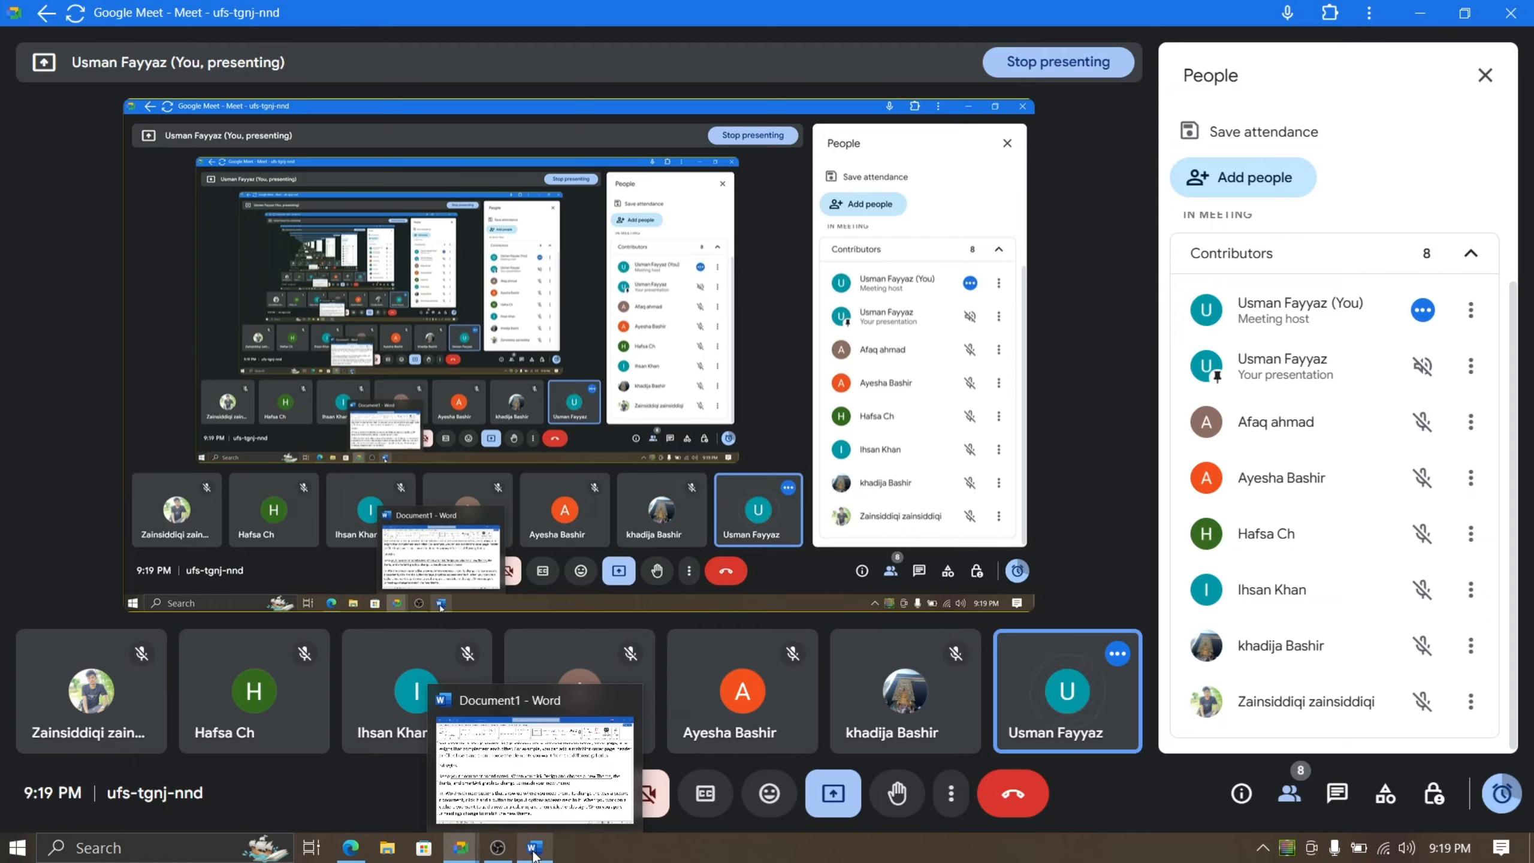
pyautogui.click(535, 852)
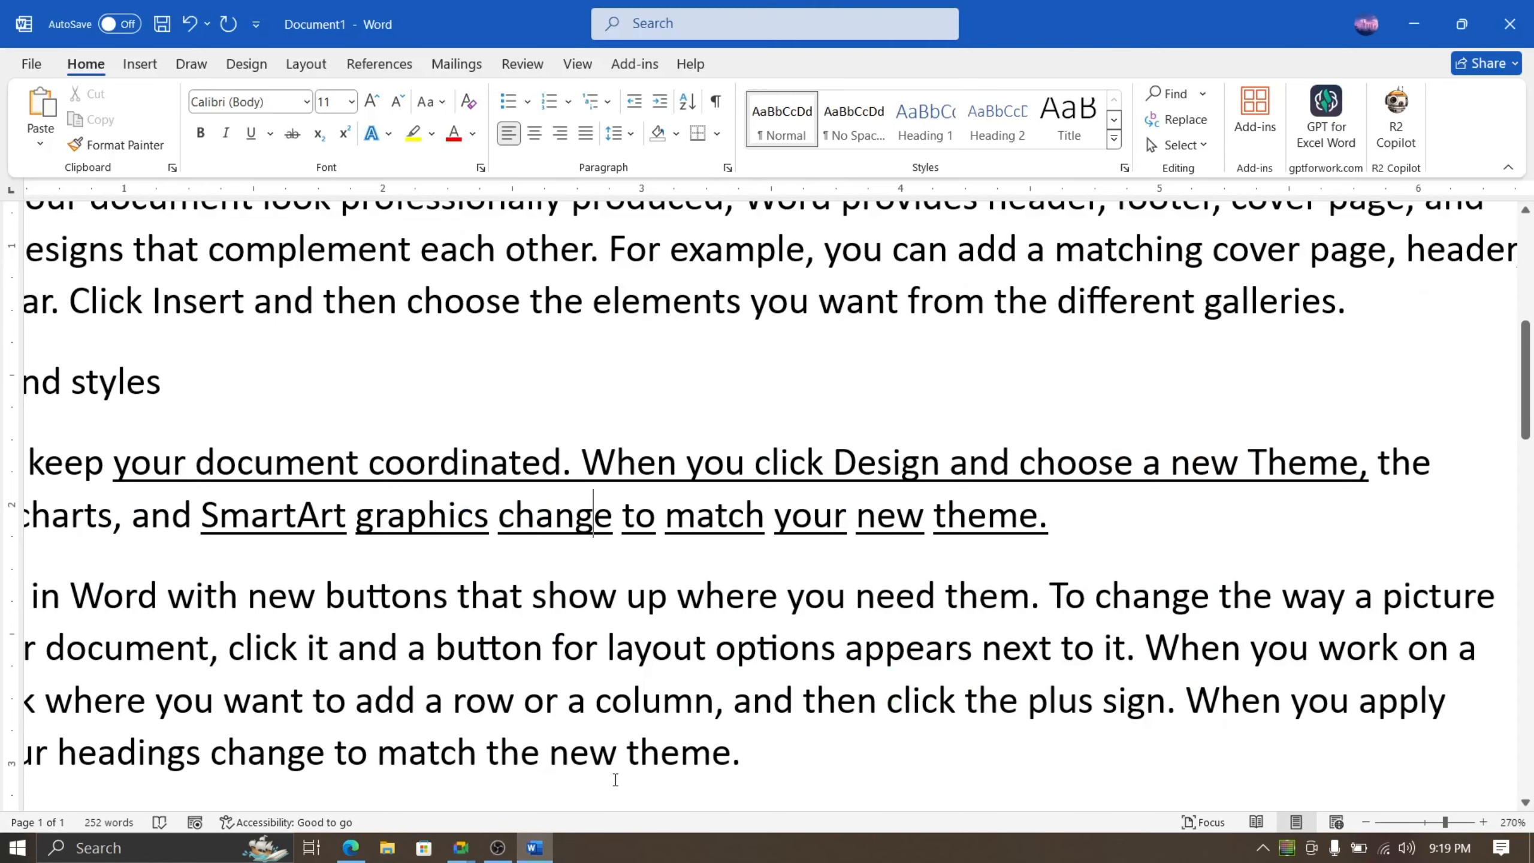
pyautogui.scroll(-5, 636, 729)
pyautogui.click(353, 846)
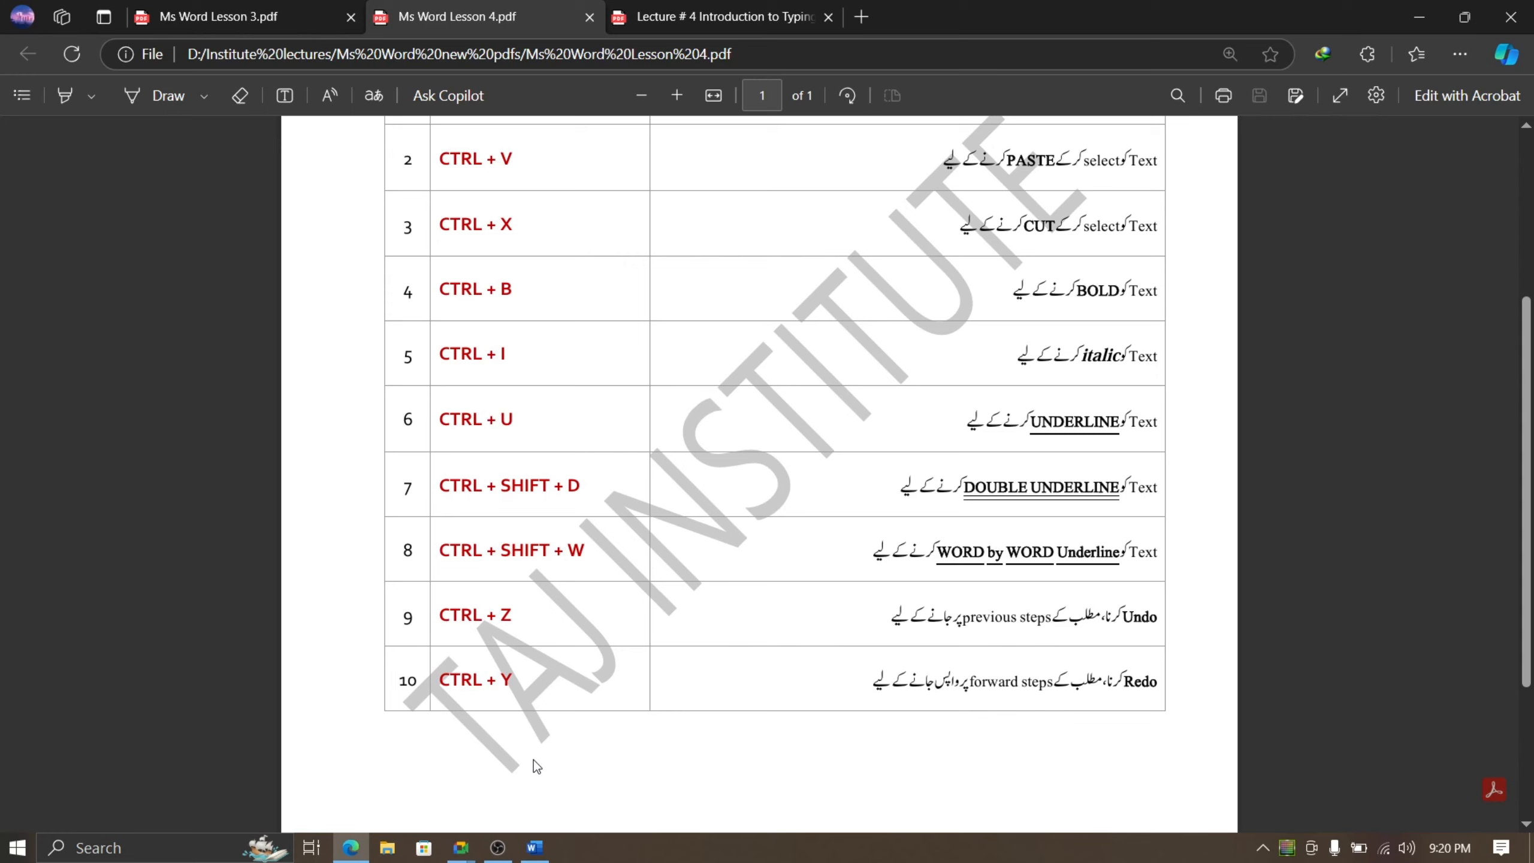
pyautogui.moveTo(1052, 626); pyautogui.dragTo(930, 639)
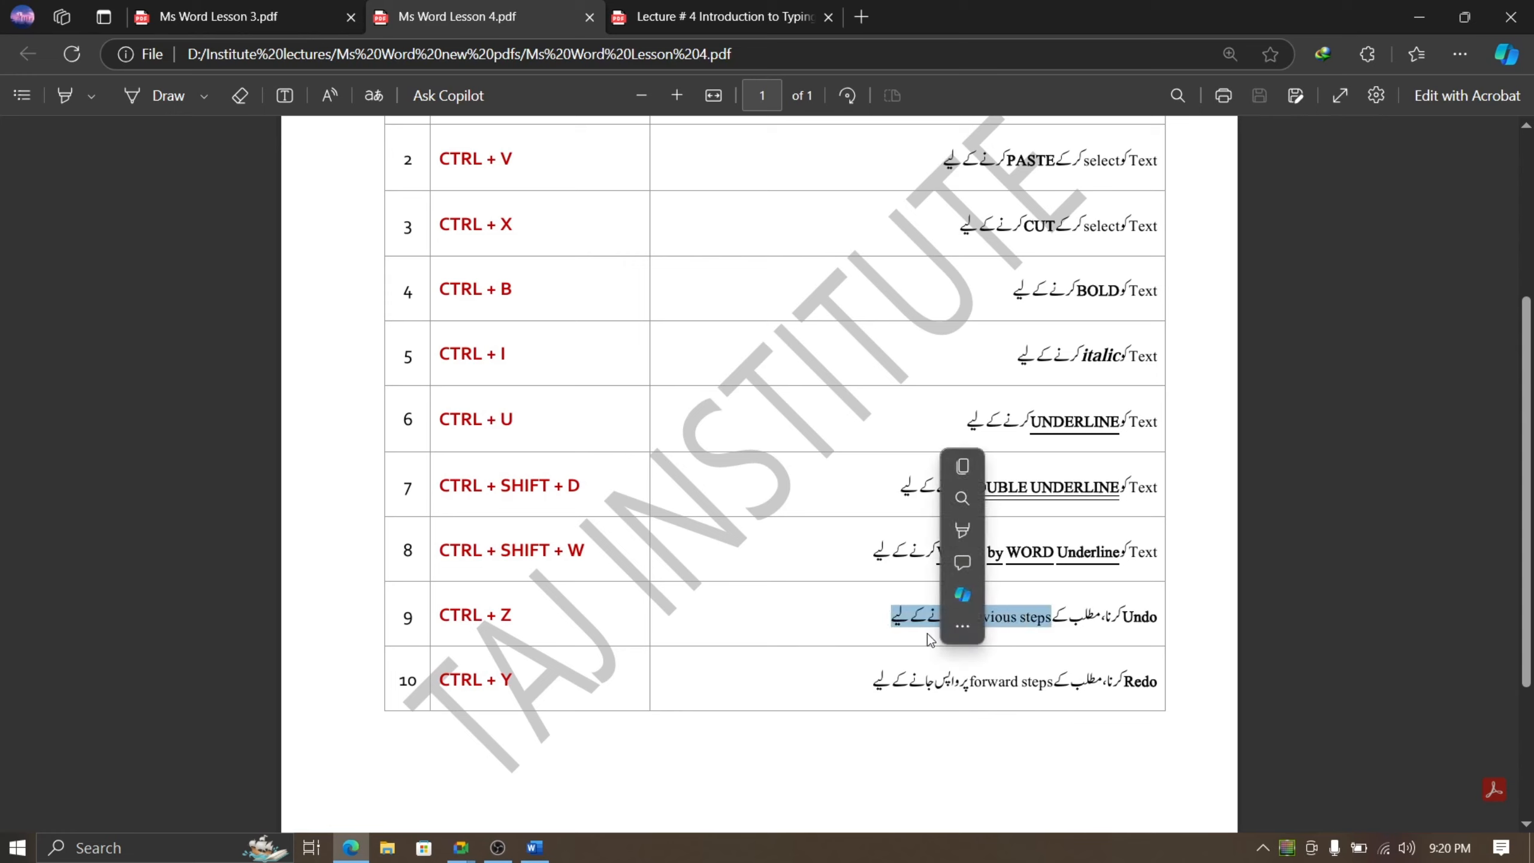
pyautogui.moveTo(1122, 682); pyautogui.dragTo(863, 689)
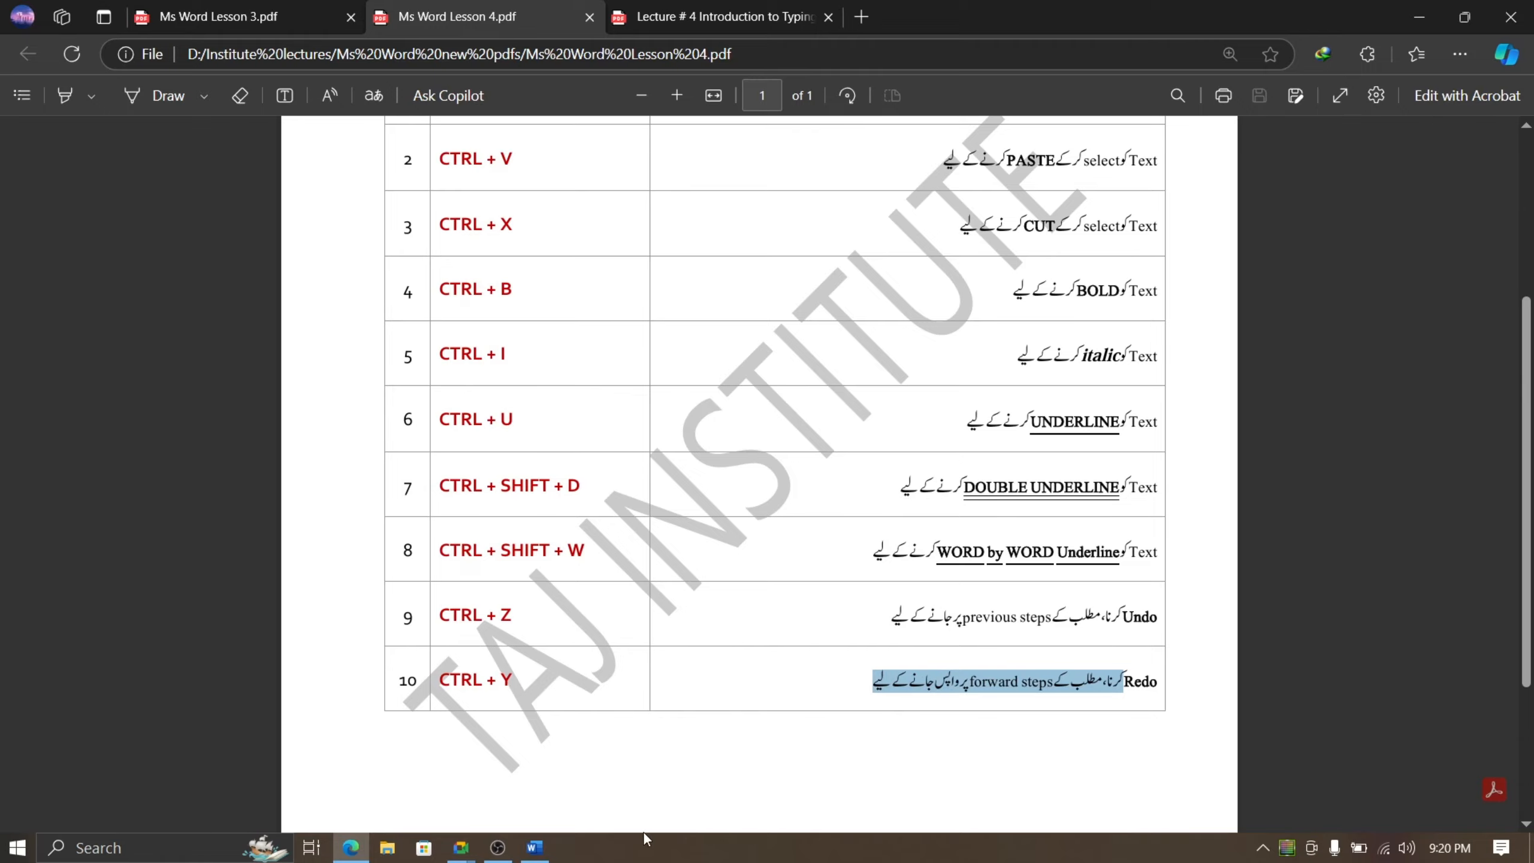
# Step: Switch to Word, delete the last paragraph beginning "Reading is easier, too", and undo the deletion
pyautogui.click(534, 847)
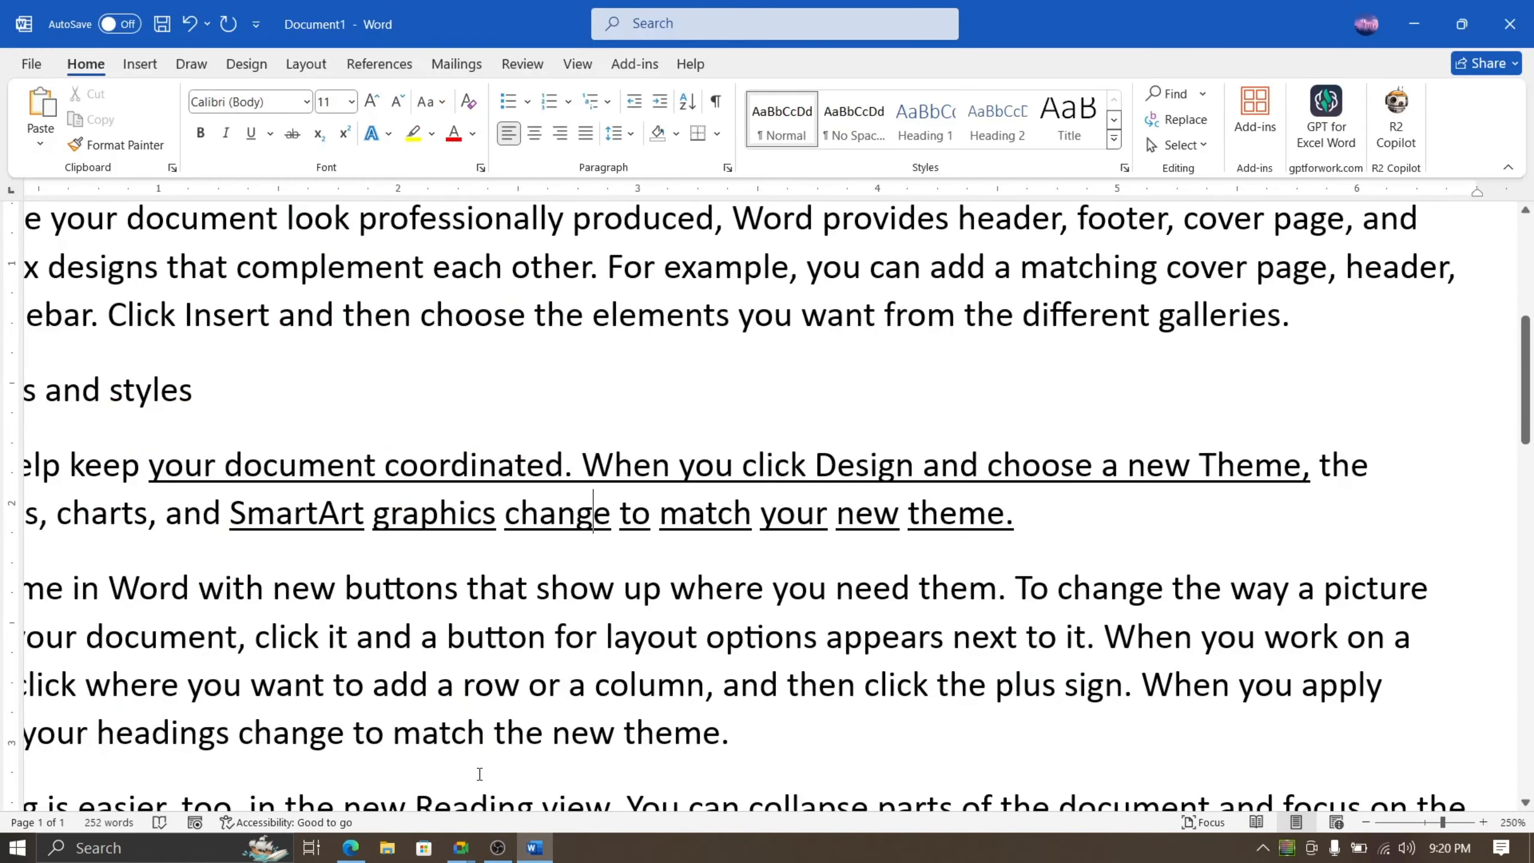
pyautogui.scroll(-11, 479, 774)
pyautogui.scroll(2, 501, 761)
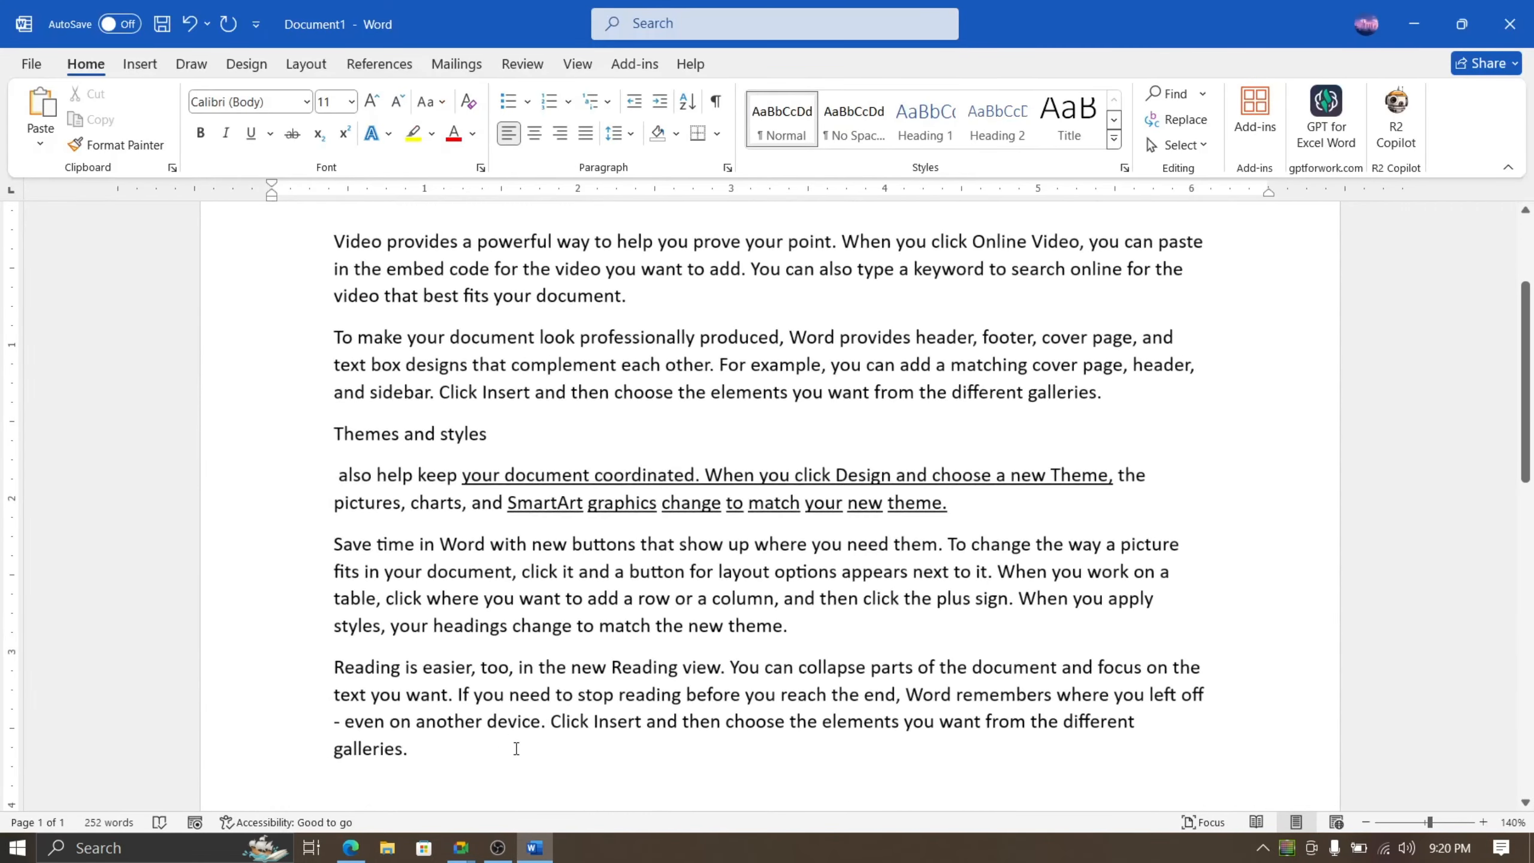
pyautogui.moveTo(463, 740); pyautogui.dragTo(376, 668)
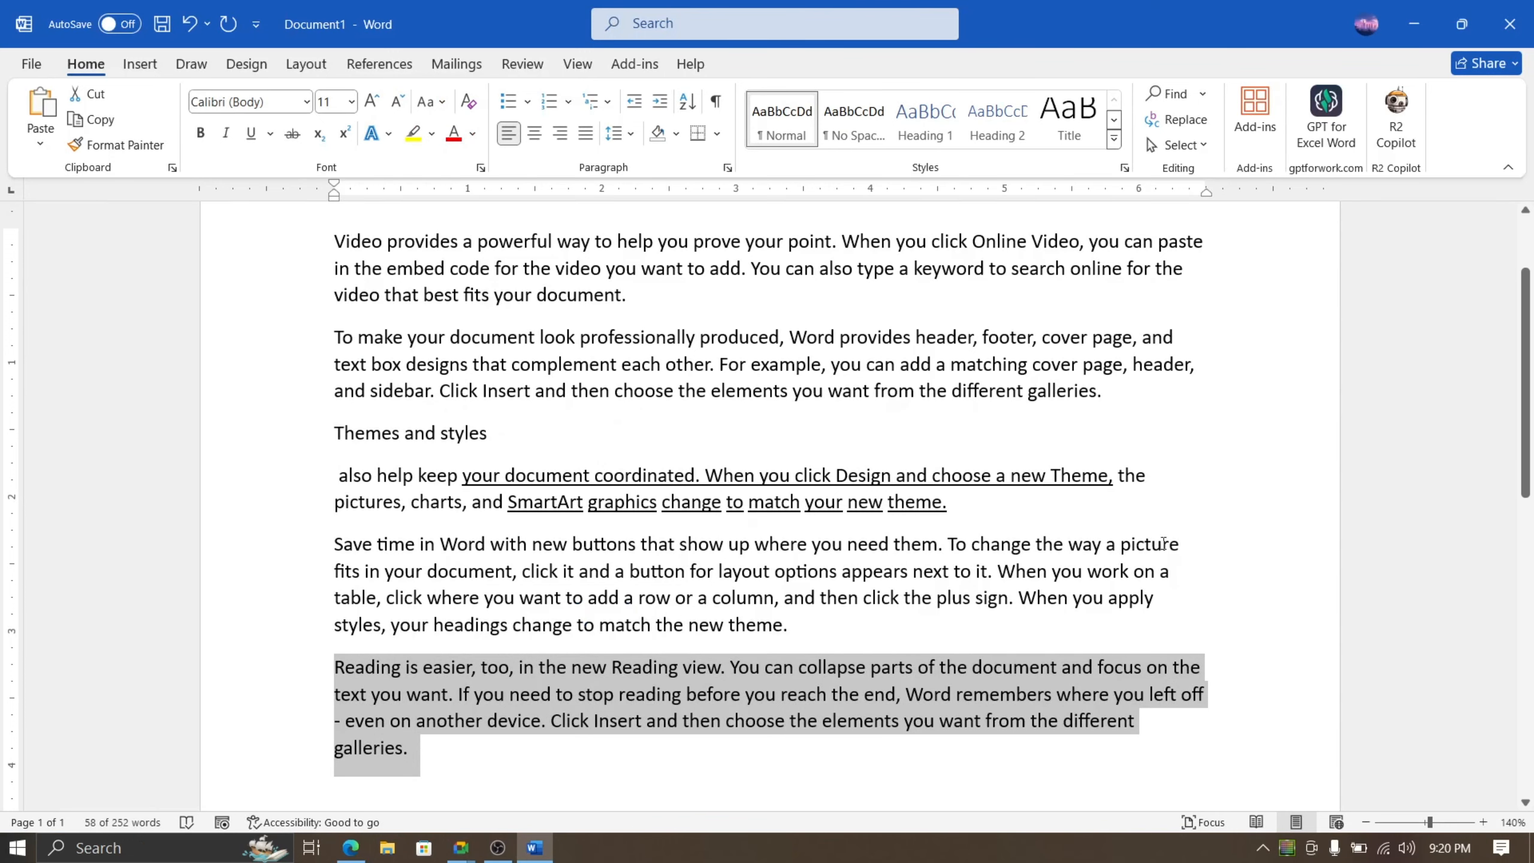
pyautogui.scroll(-1, 1162, 543)
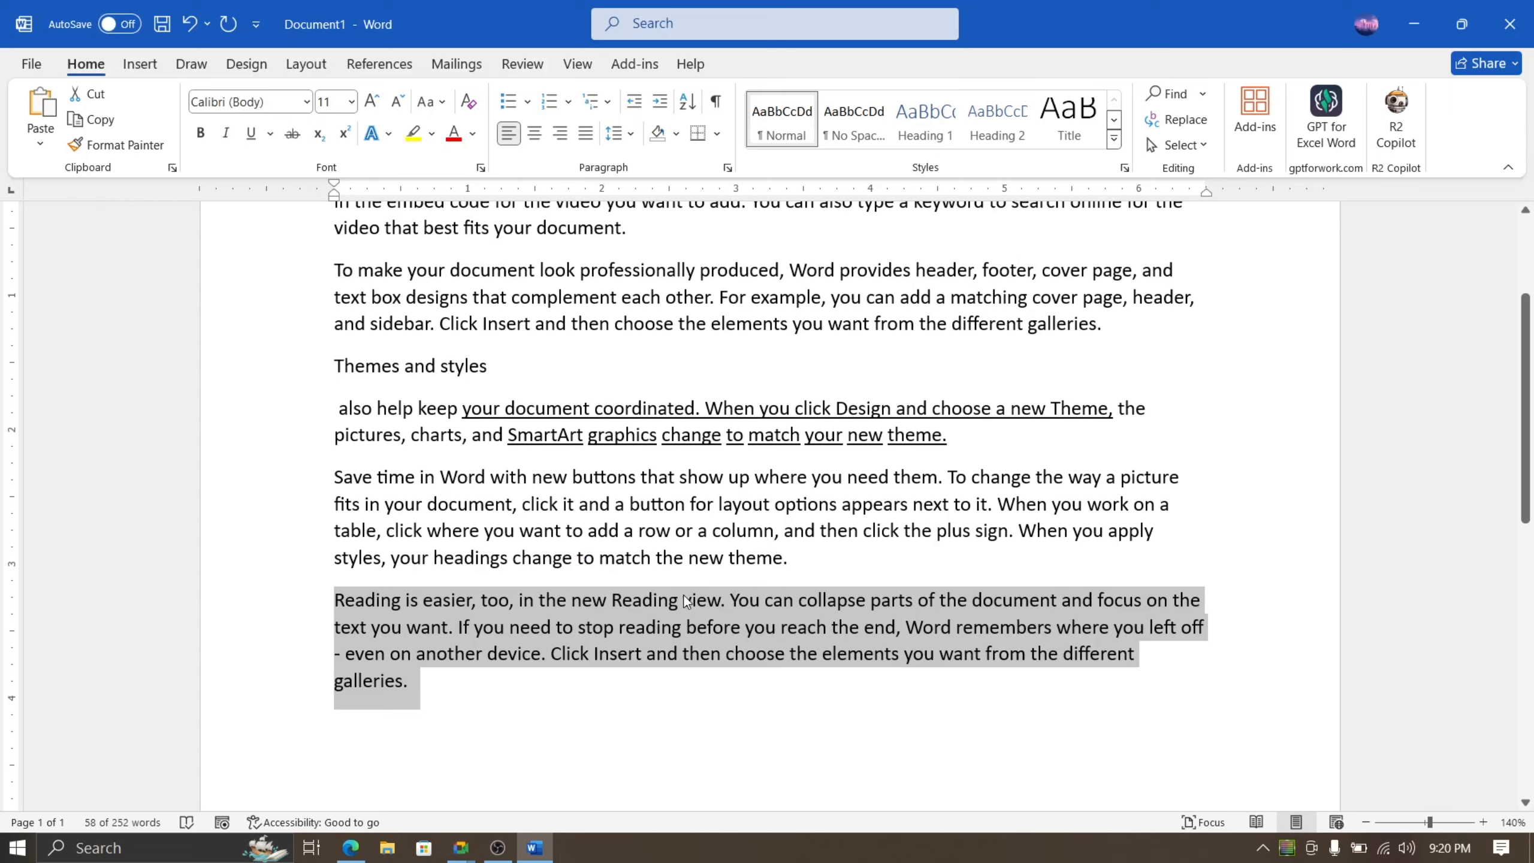
pyautogui.press('Delete')
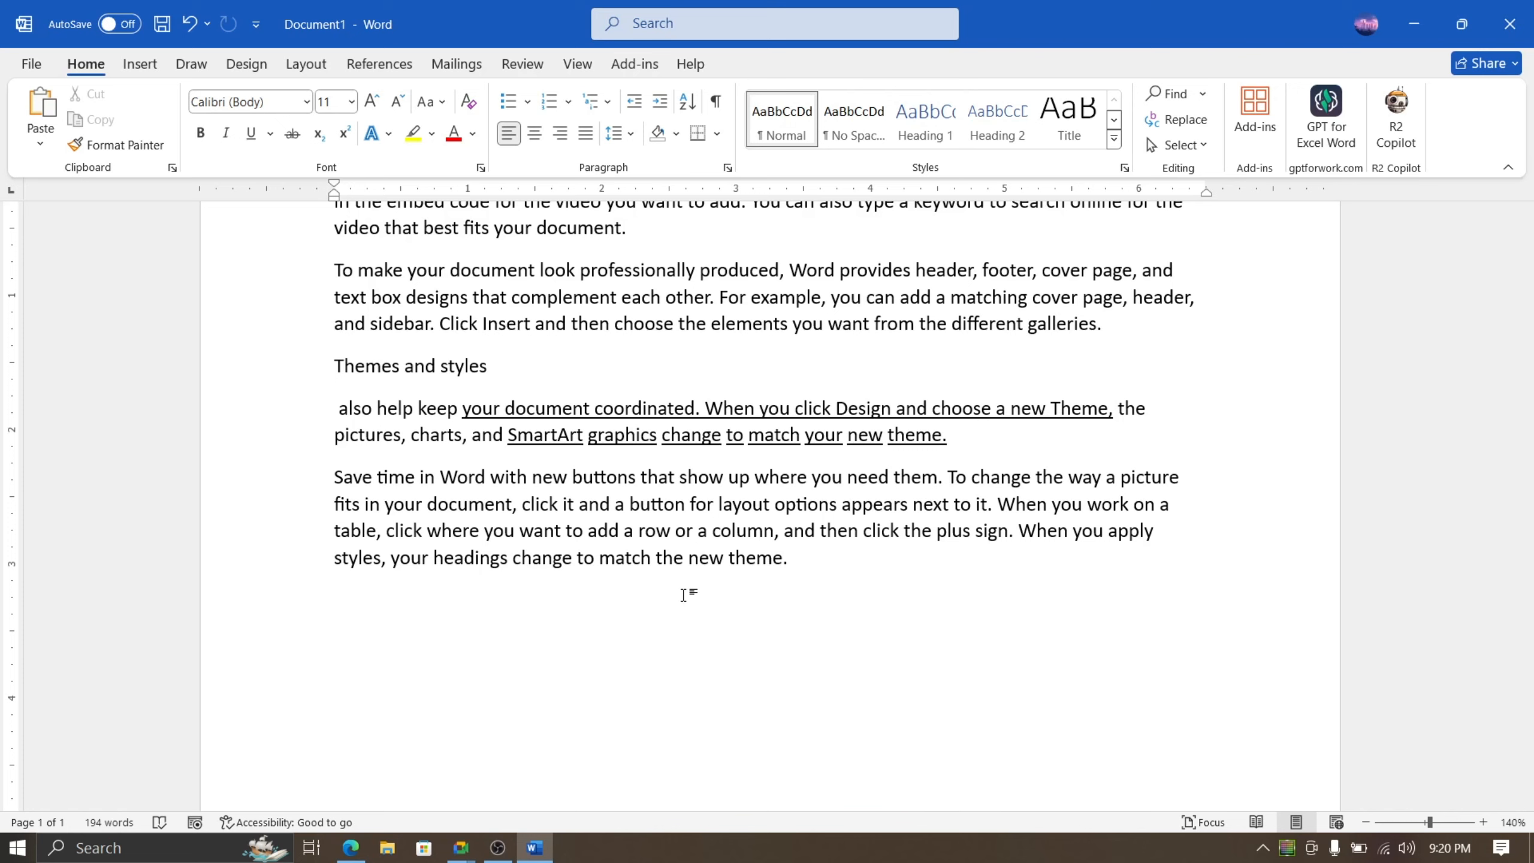
pyautogui.hotkey('ctrl', 'z')
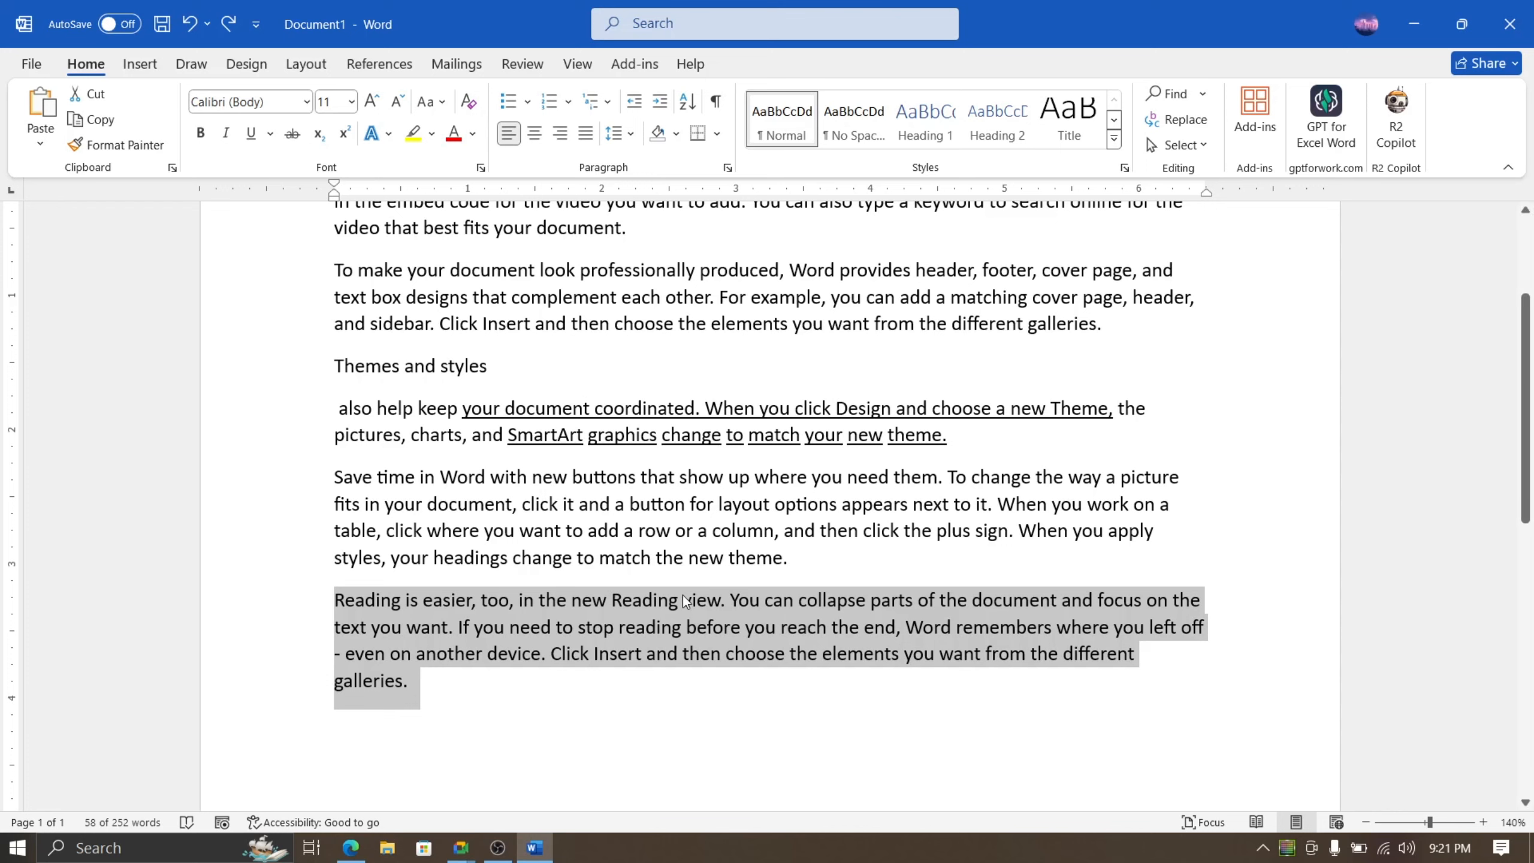
# Step: Delete the last paragraph in two parts, followed by the final two lines of the "Save time in Word" paragraph
pyautogui.click(554, 710)
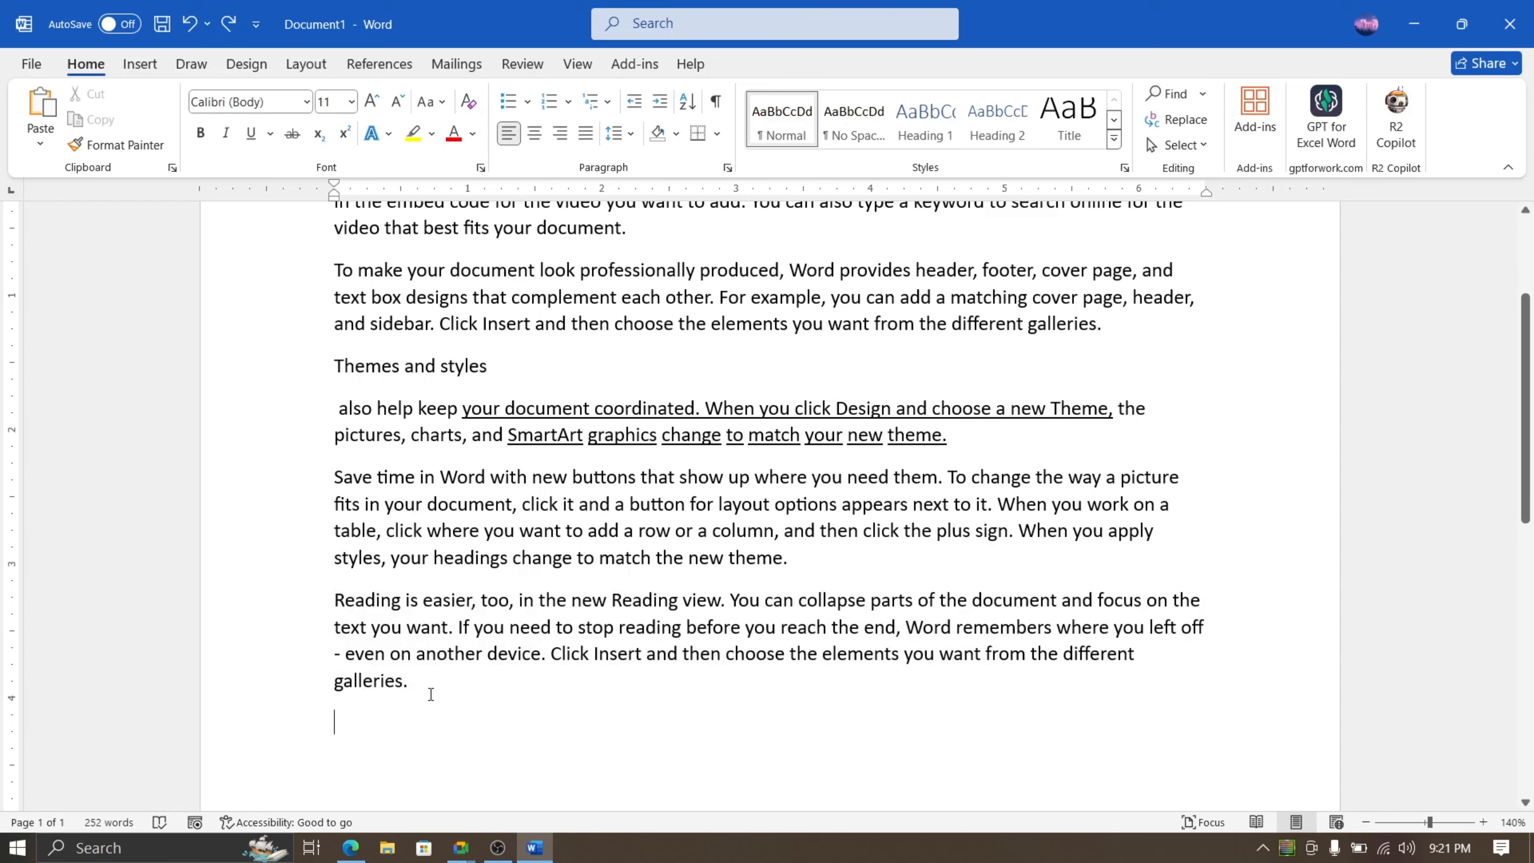
pyautogui.moveTo(408, 681); pyautogui.dragTo(321, 660)
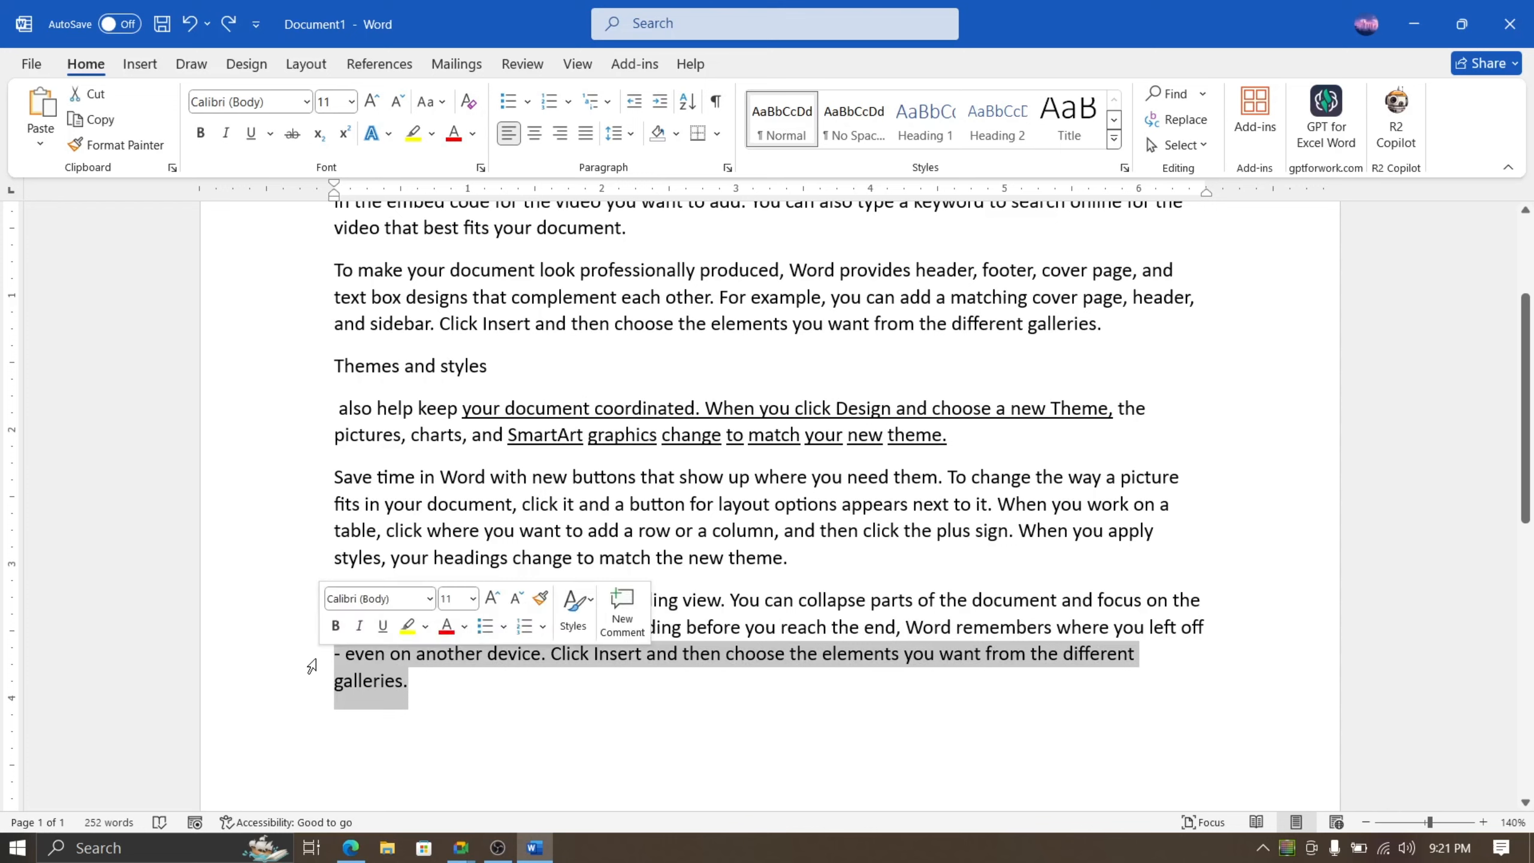
pyautogui.press('BackSpace')
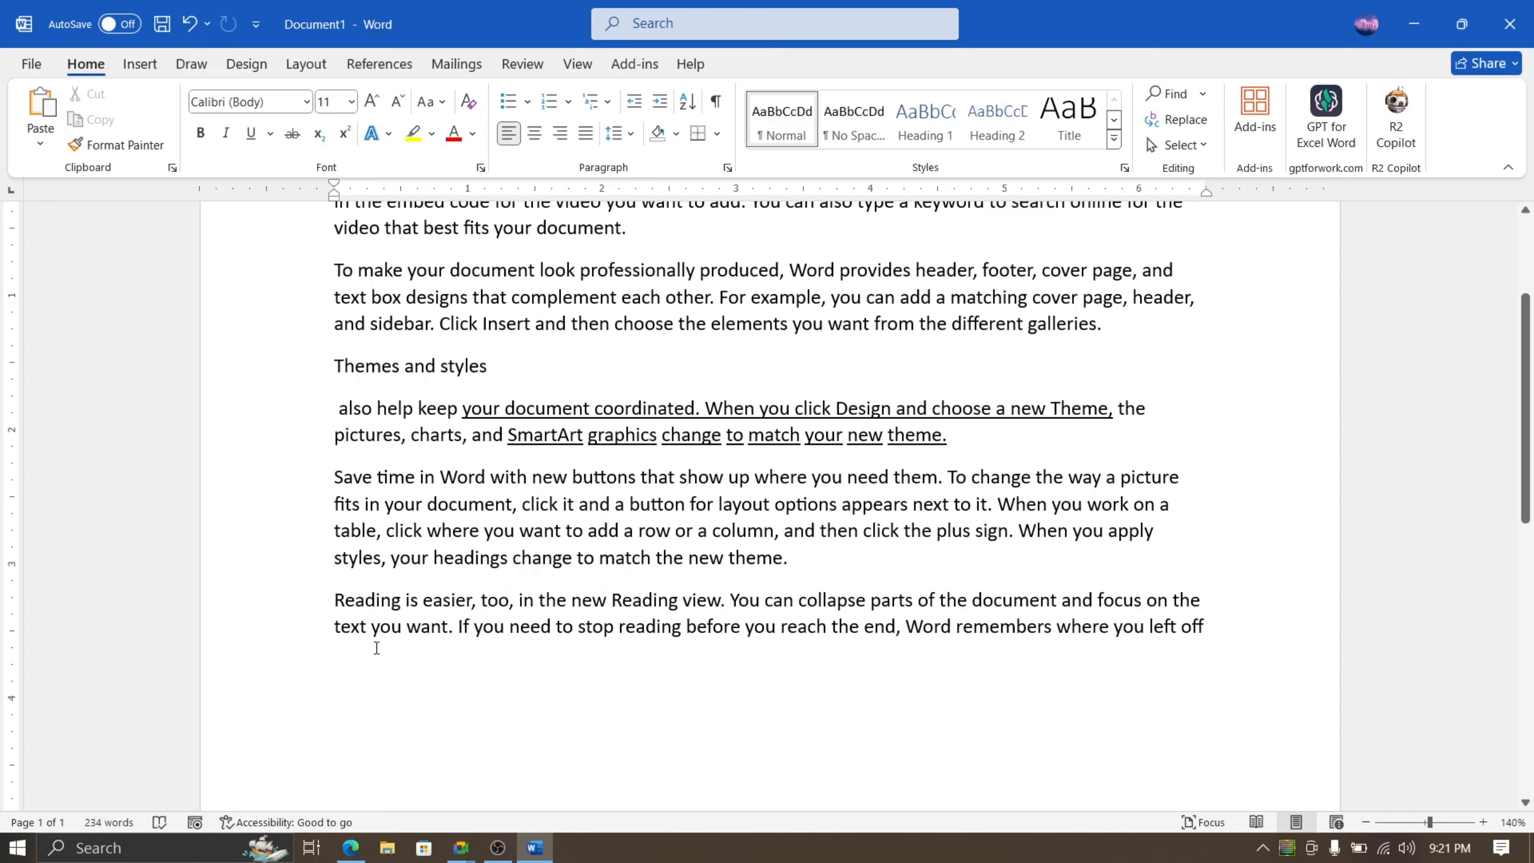
pyautogui.moveTo(371, 643); pyautogui.dragTo(301, 602)
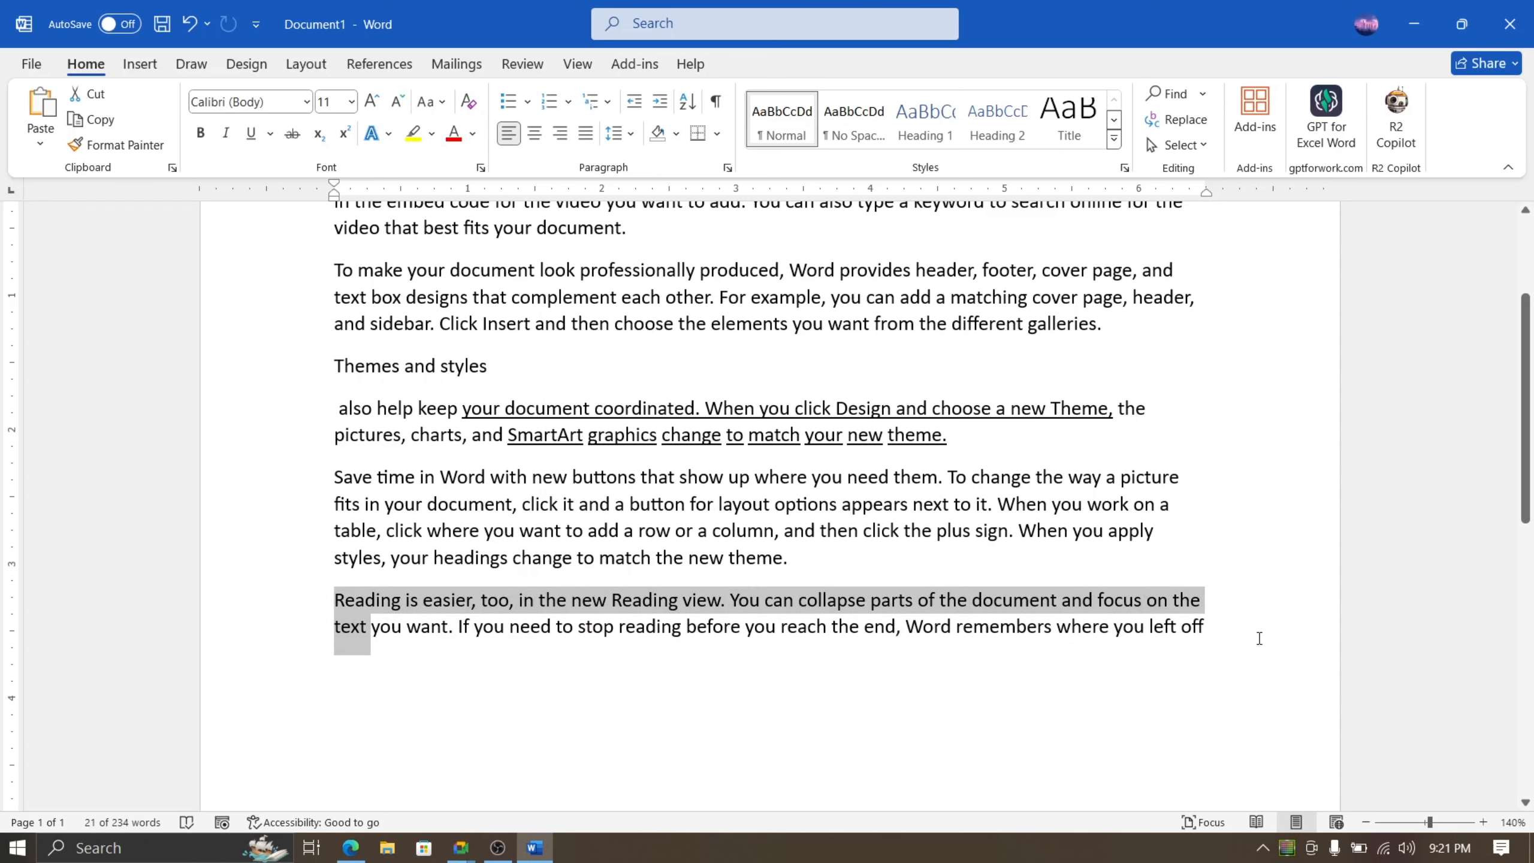
pyautogui.moveTo(1175, 635); pyautogui.dragTo(286, 611)
pyautogui.press('BackSpace')
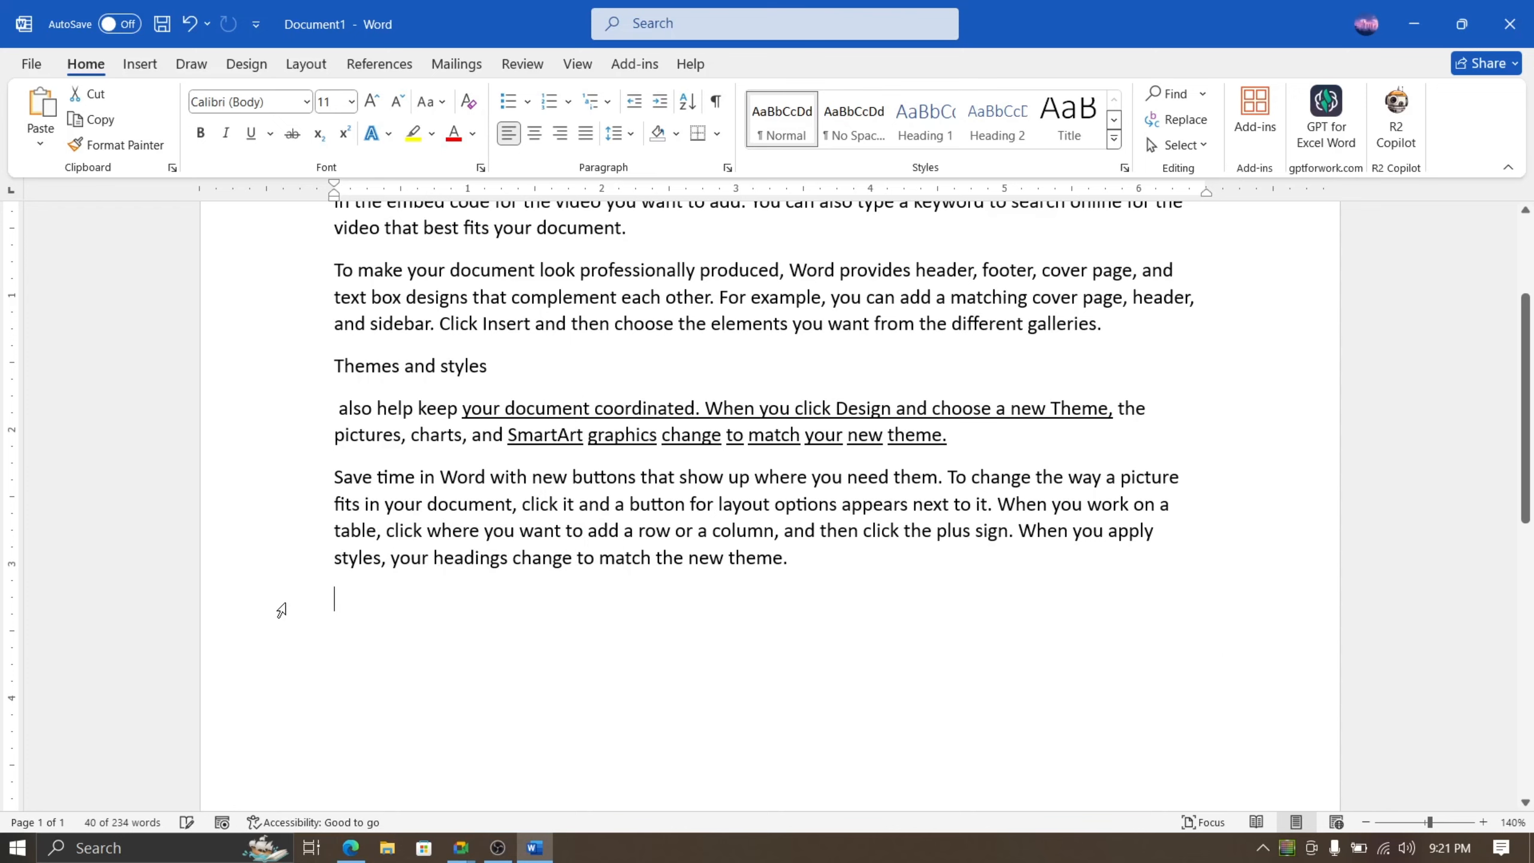
pyautogui.moveTo(811, 566); pyautogui.dragTo(310, 534)
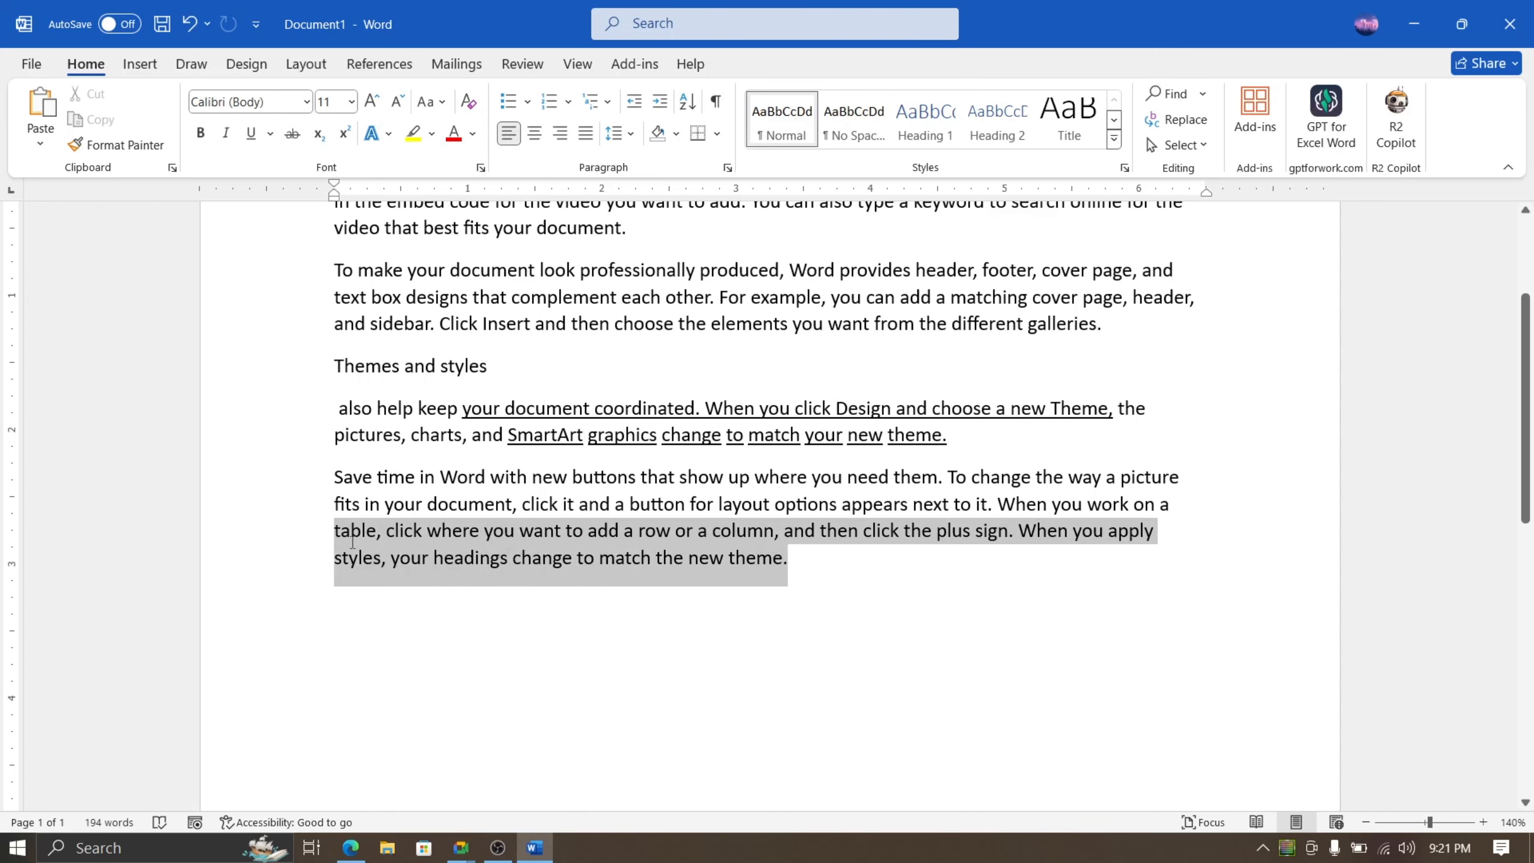
pyautogui.press('BackSpace')
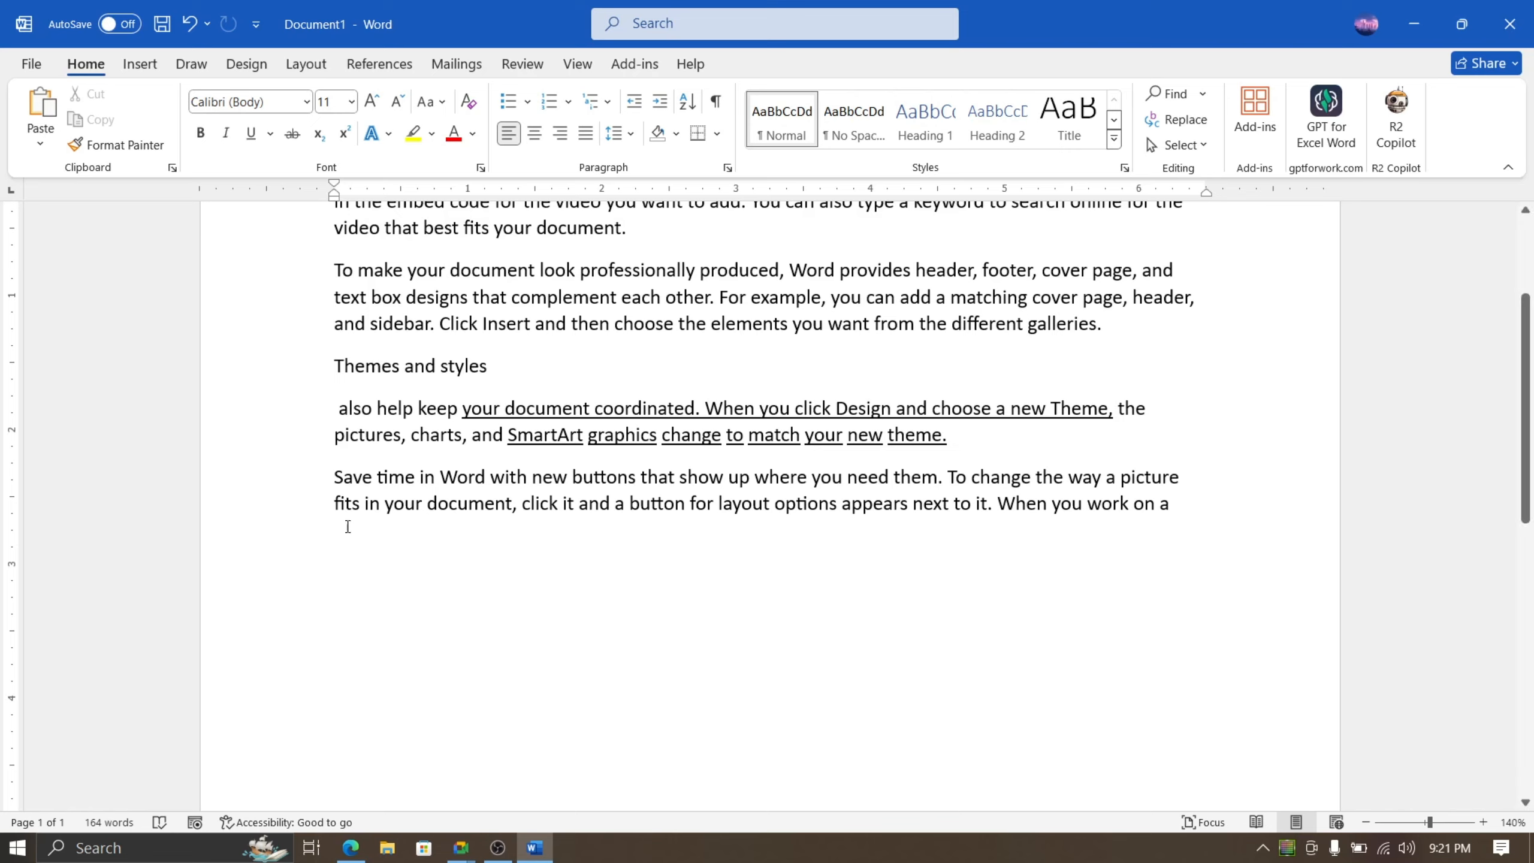
# Step: Undo the three deletions one at a time, and turn bold on and off again for the last paragraph's final two lines
pyautogui.hotkey('ctrl', 'z')
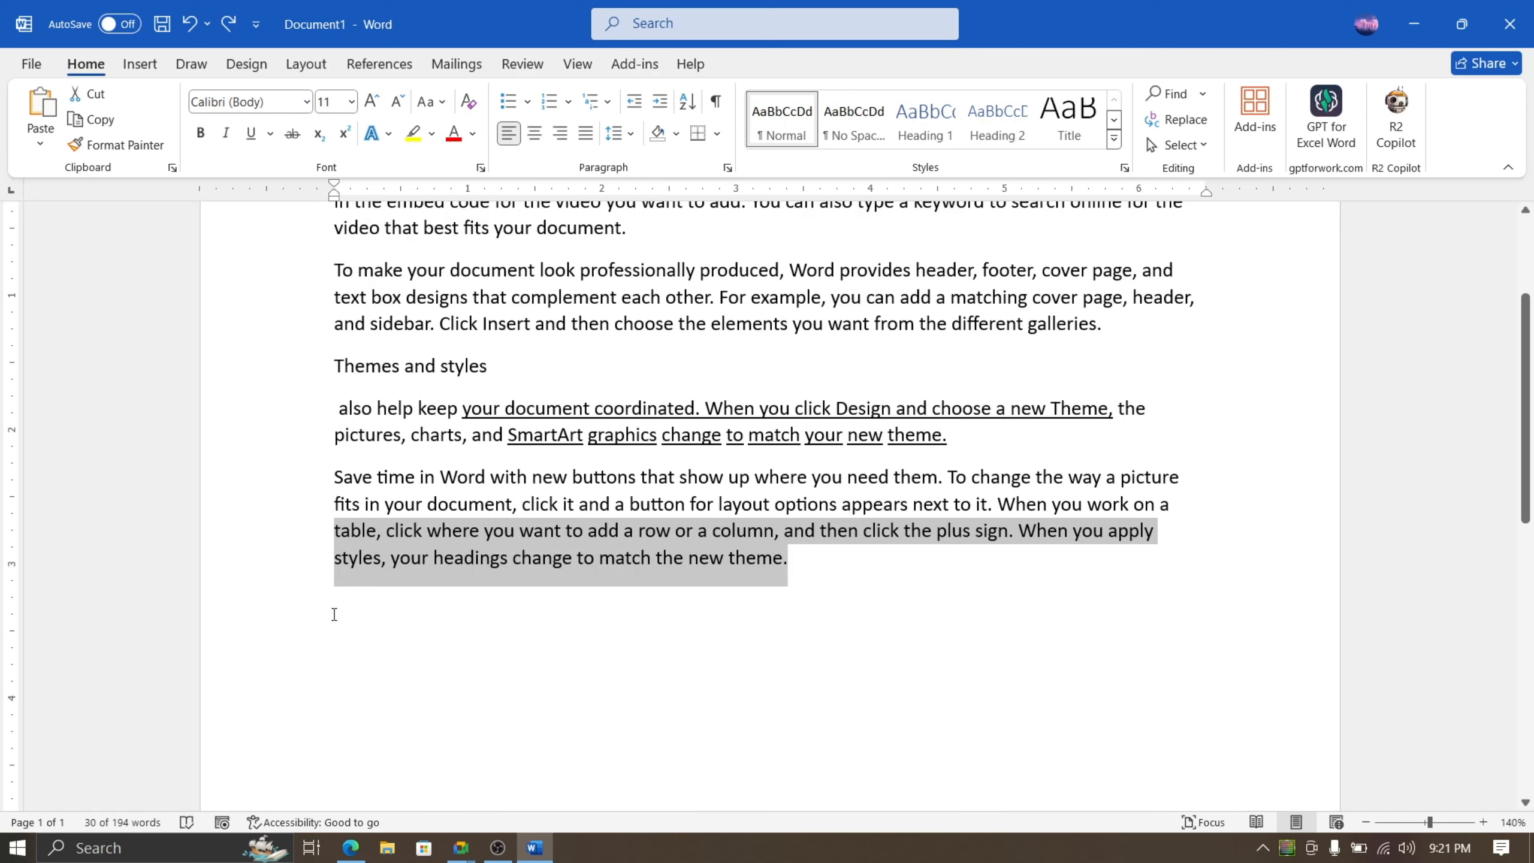
pyautogui.hotkey('ctrl', 'z')
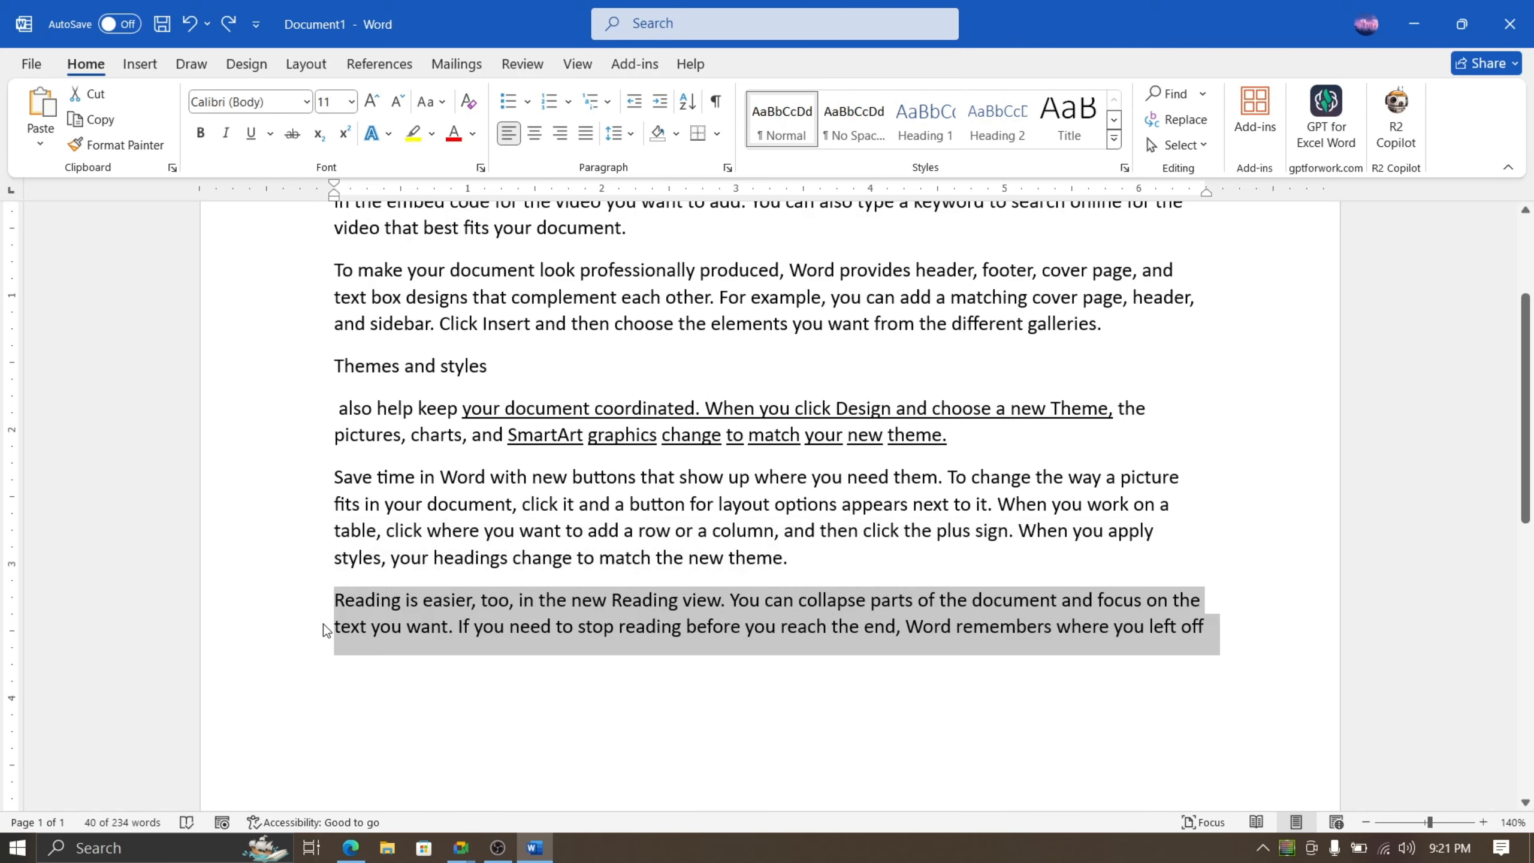
pyautogui.hotkey('ctrl', 'z')
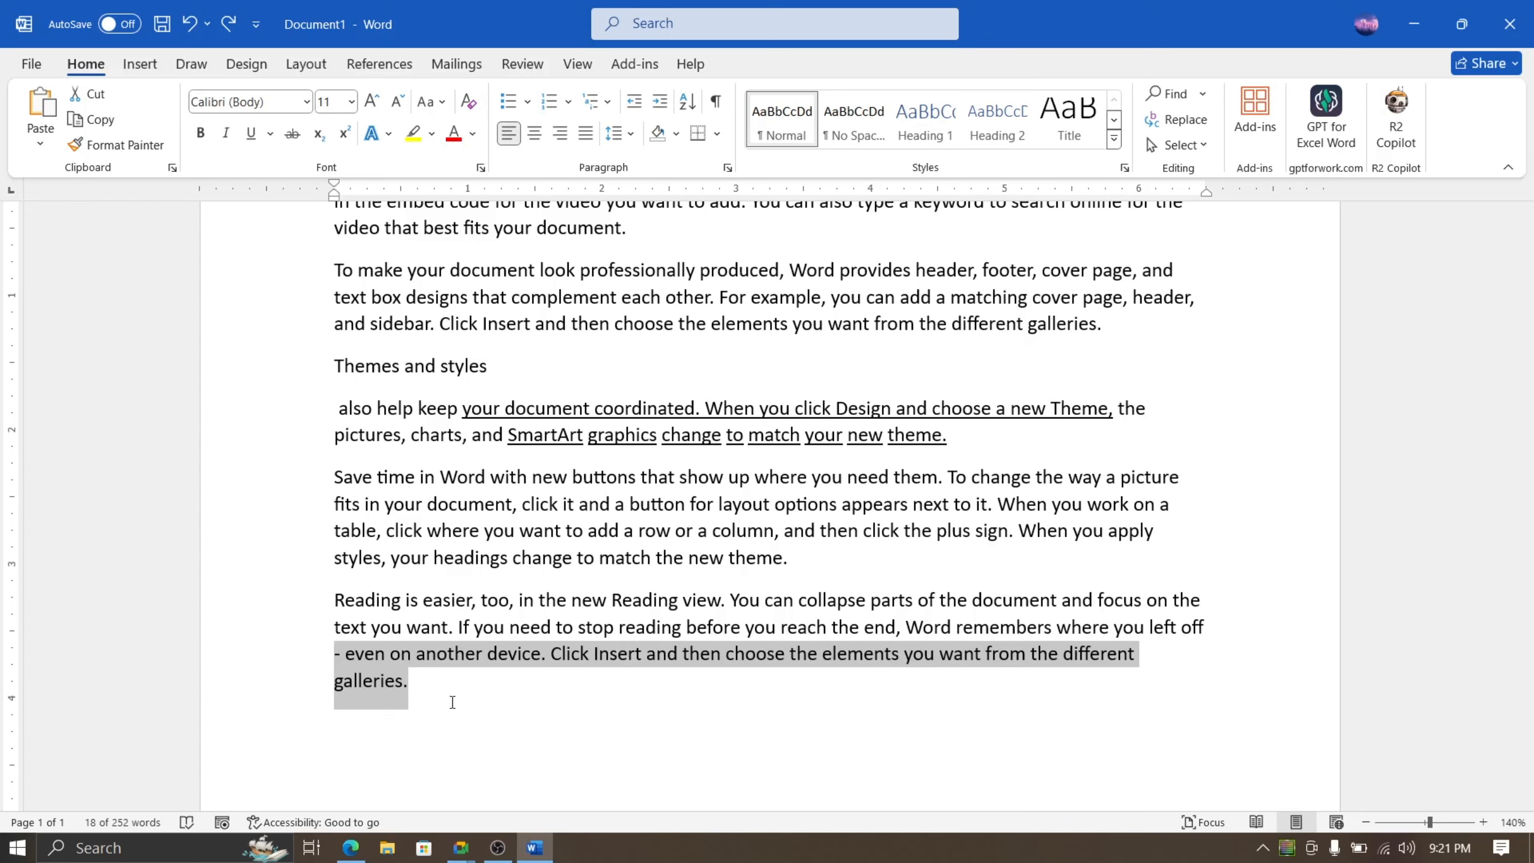
pyautogui.hotkey('ctrl', 'b')
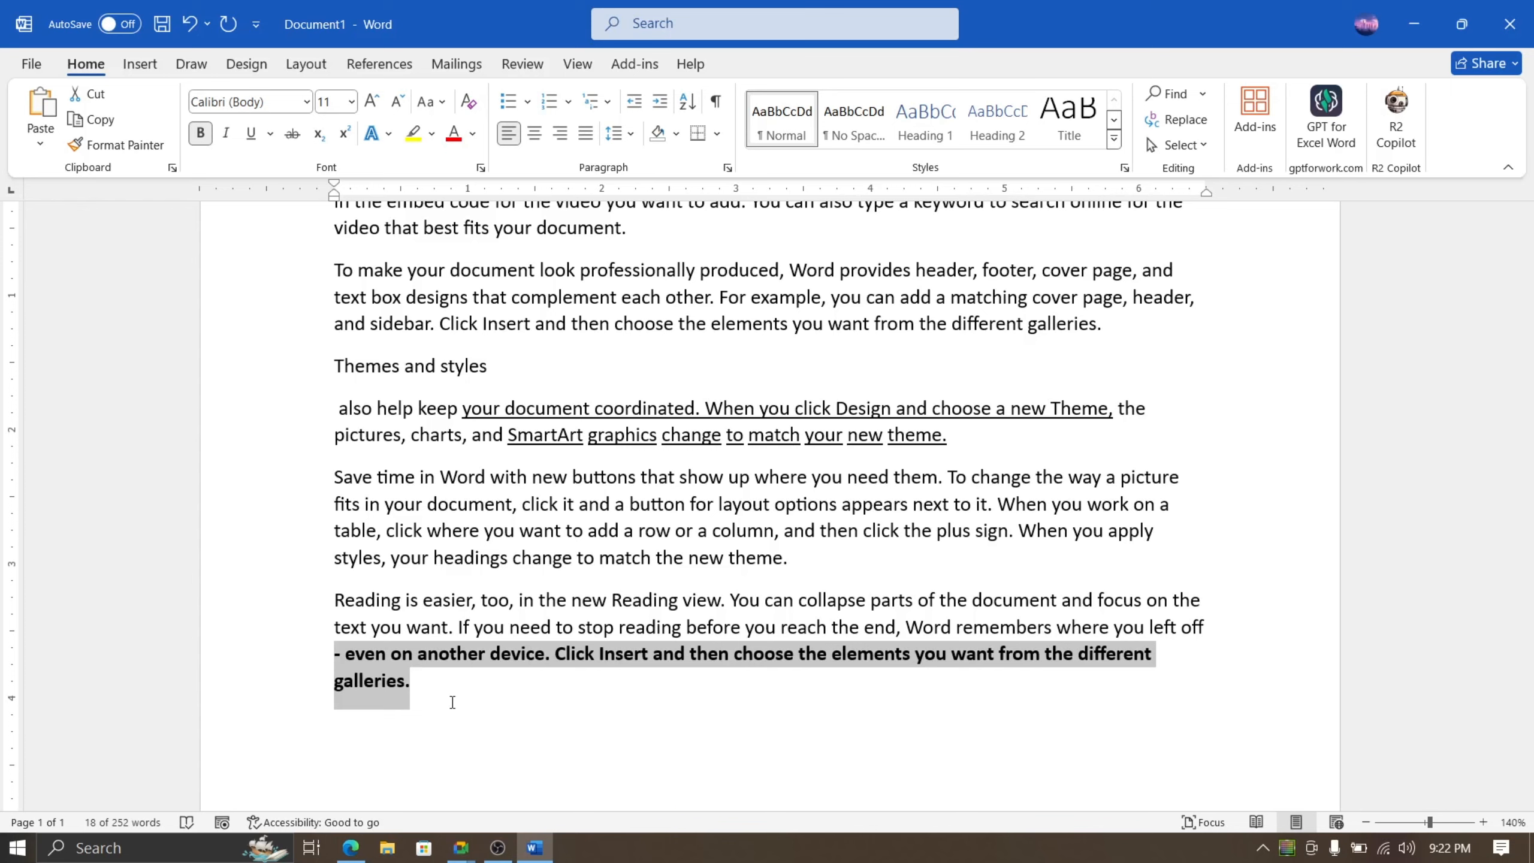
pyautogui.hotkey('ctrl', 'b')
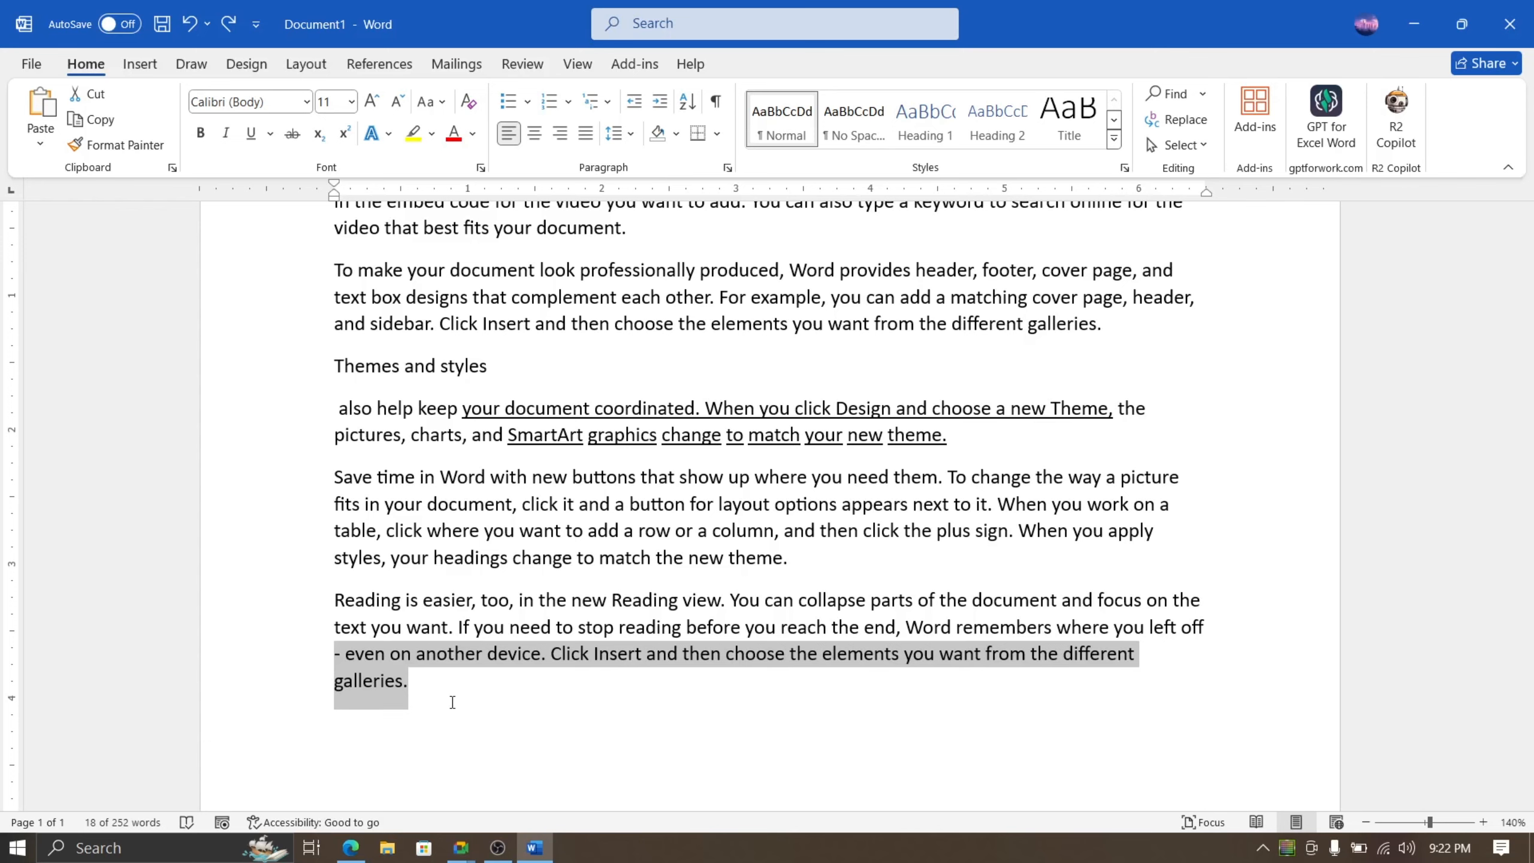
# Step: Delete all the document text and generate fresh sample paragraphs with =rand()
pyautogui.hotkey('ctrl', 'a')
pyautogui.press('Delete')
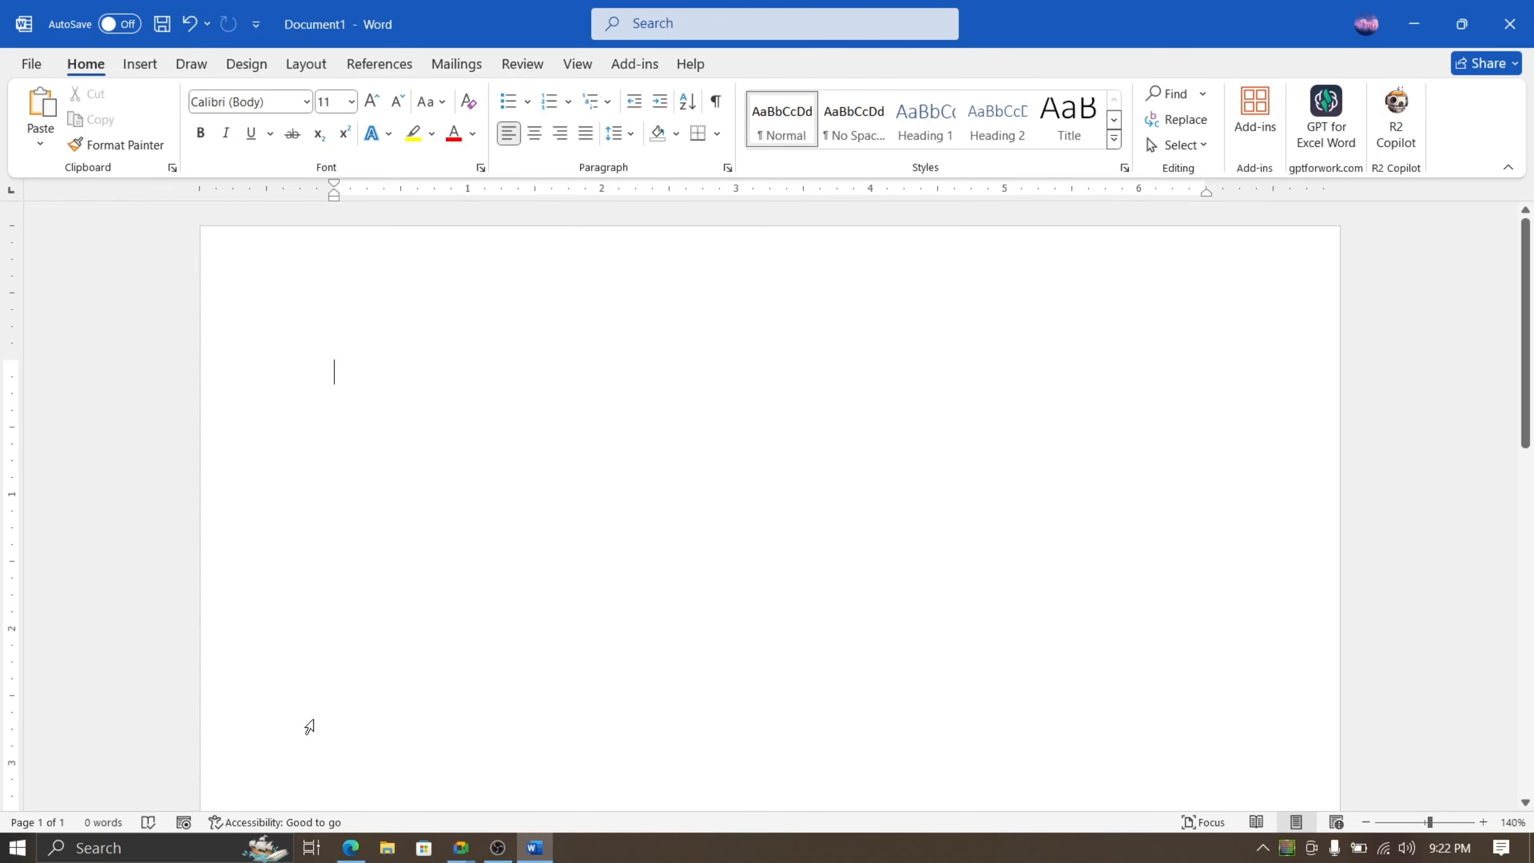
pyautogui.write('=rand')
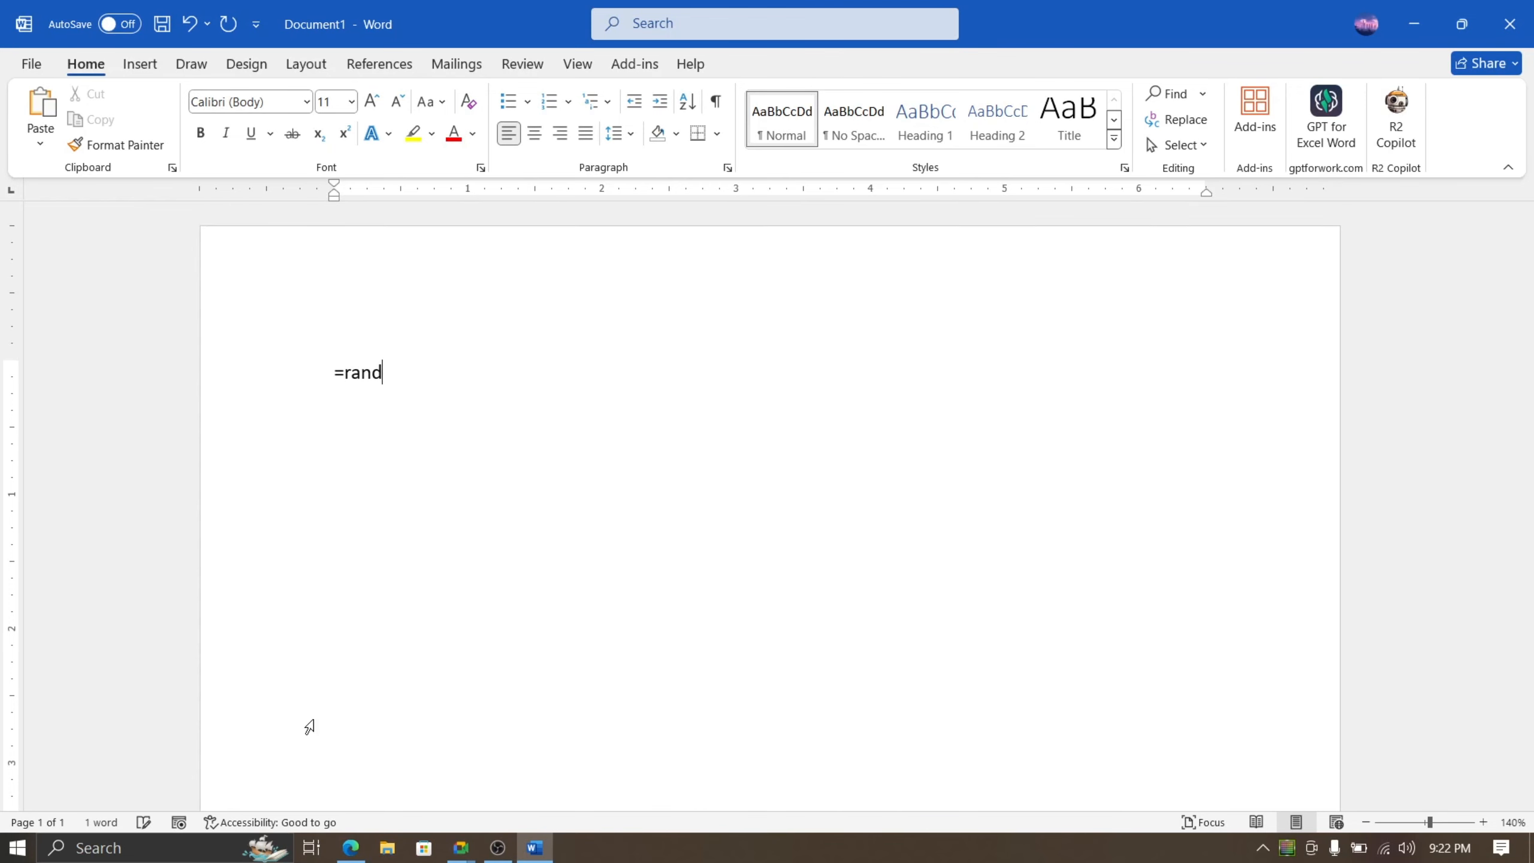
pyautogui.write('()')
pyautogui.press('Return')
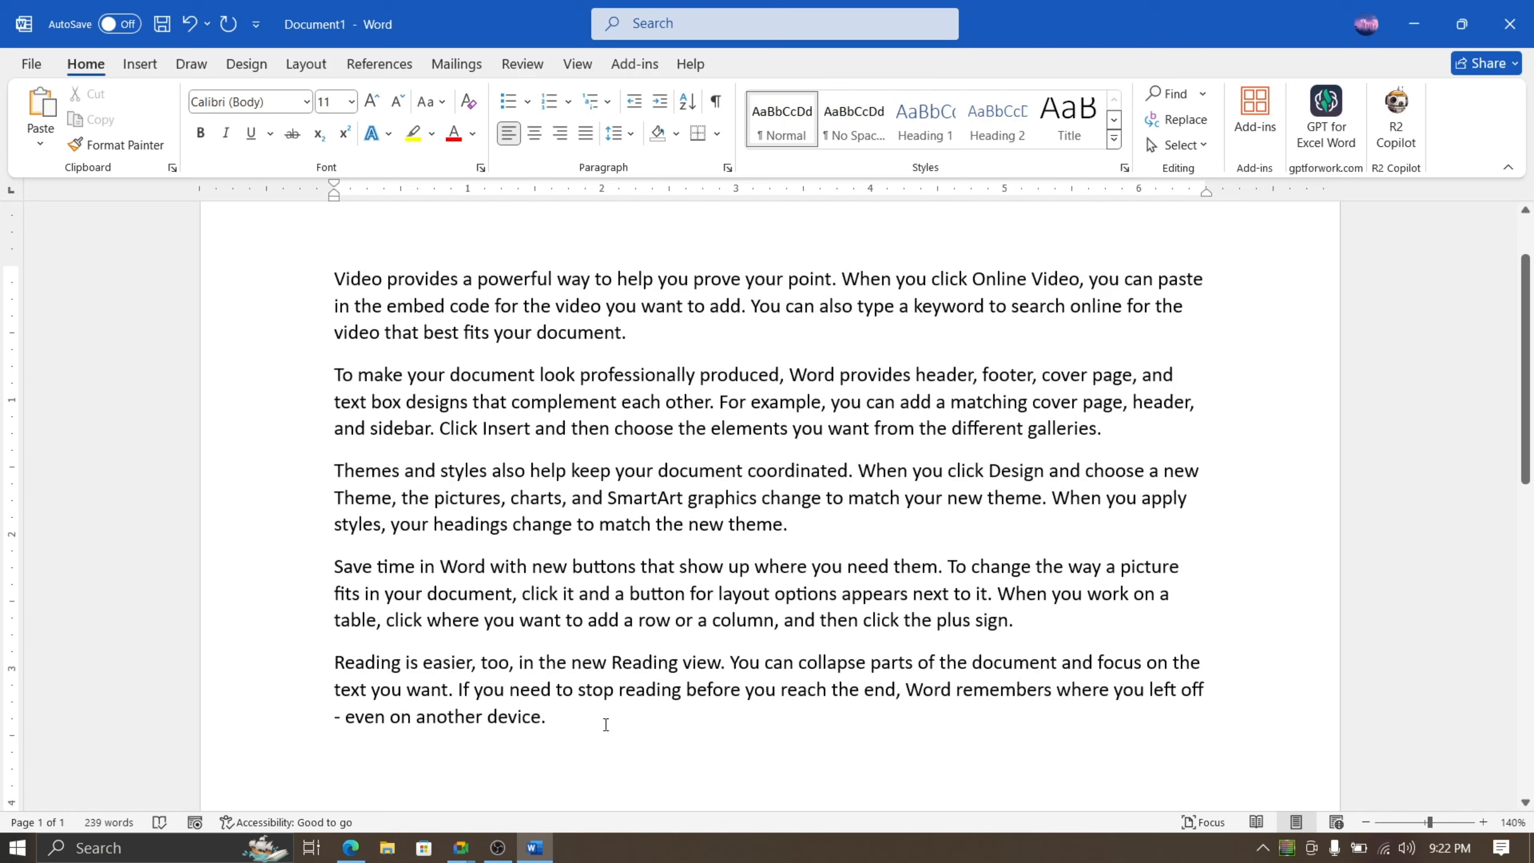
# Step: Underline the last paragraph, beginning "Reading is easier, too", and make it bold
pyautogui.moveTo(606, 725); pyautogui.dragTo(329, 669)
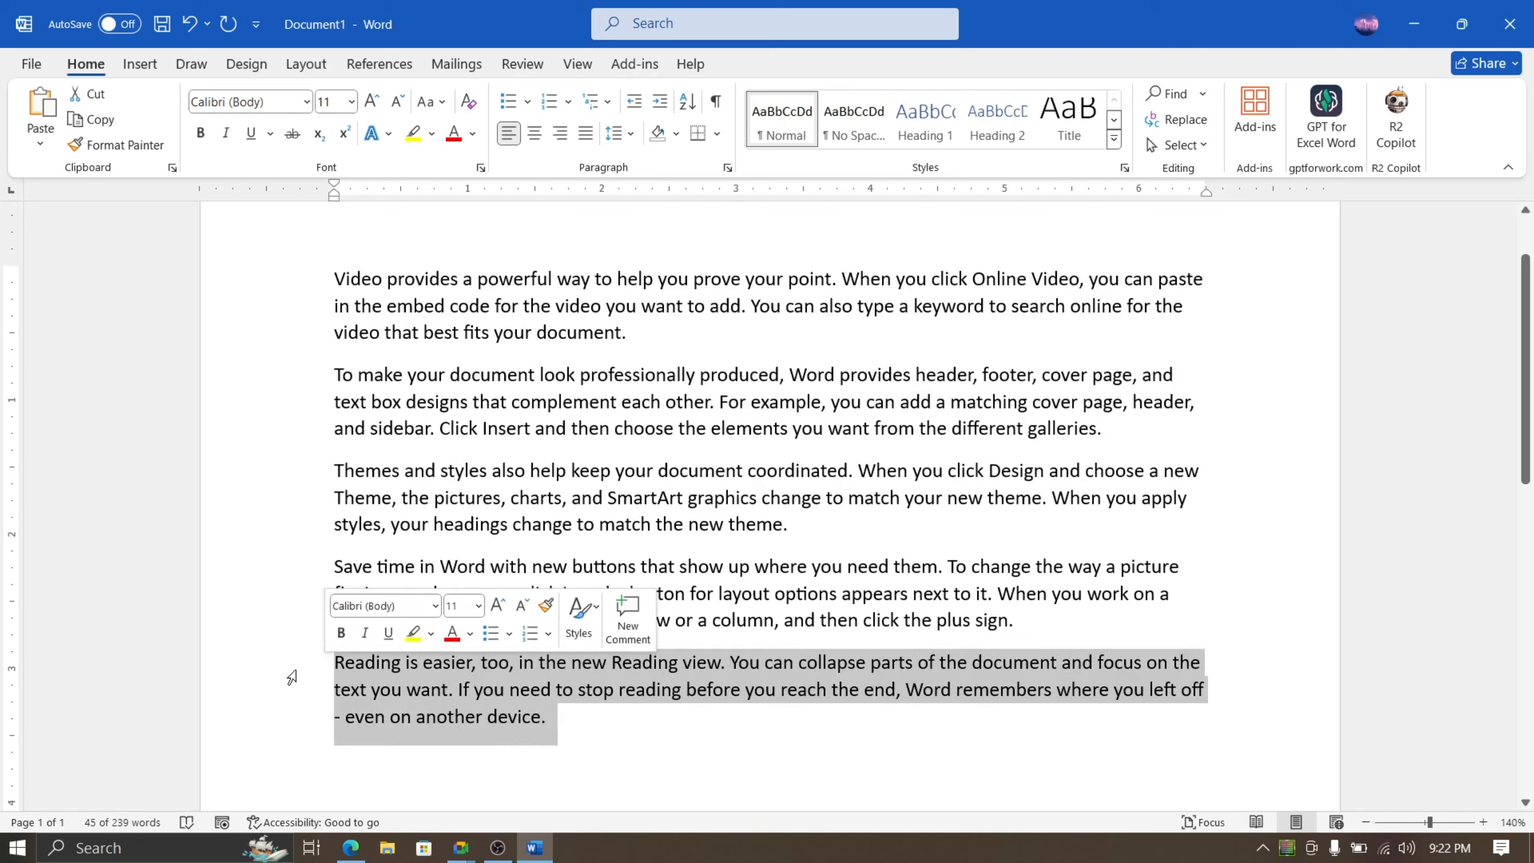
pyautogui.click(251, 134)
pyautogui.click(428, 591)
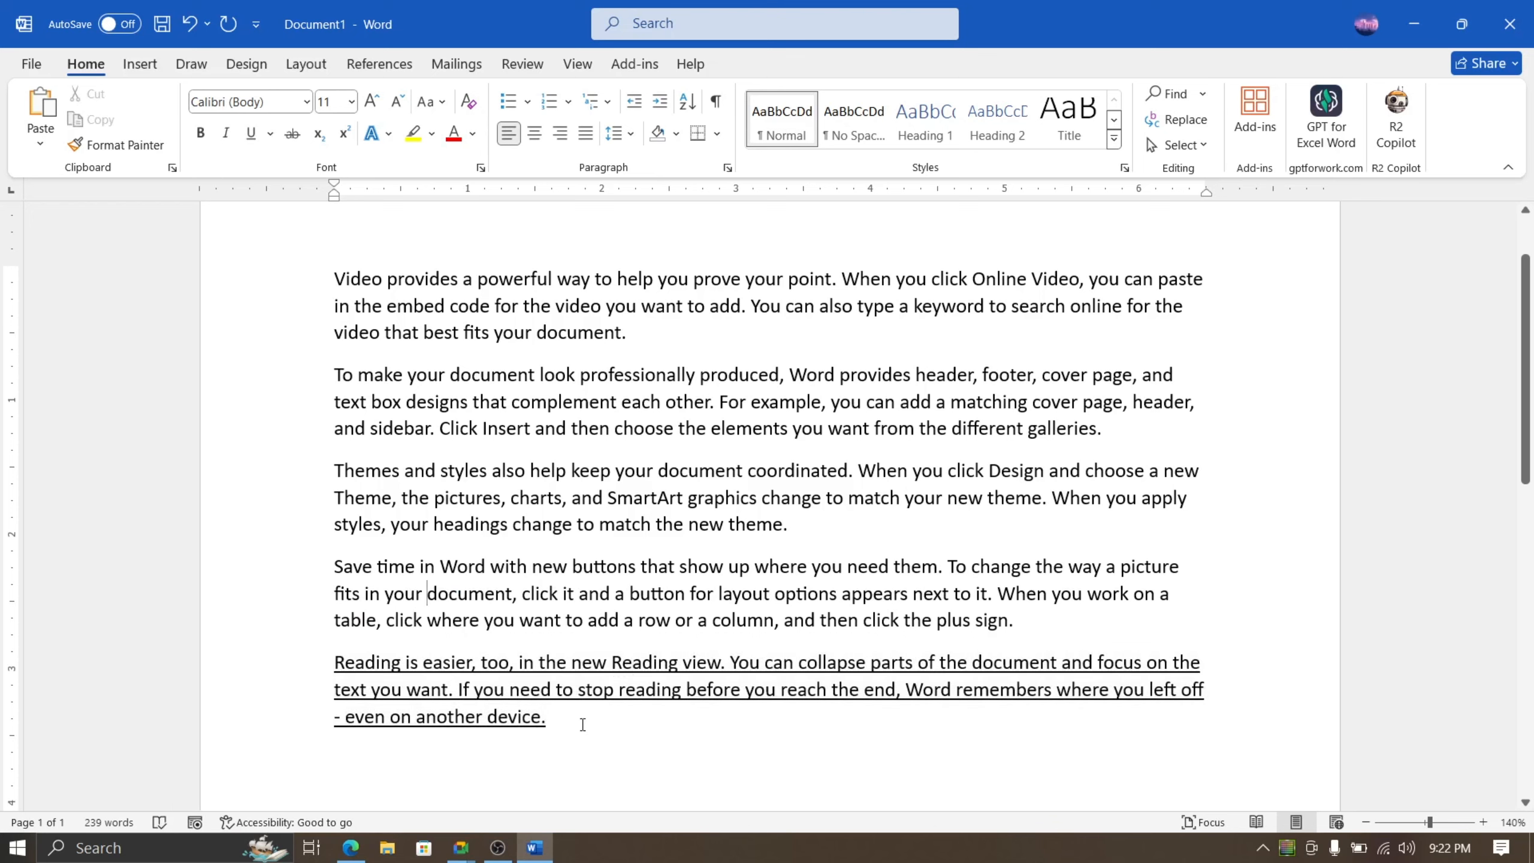
pyautogui.moveTo(583, 724); pyautogui.dragTo(343, 659)
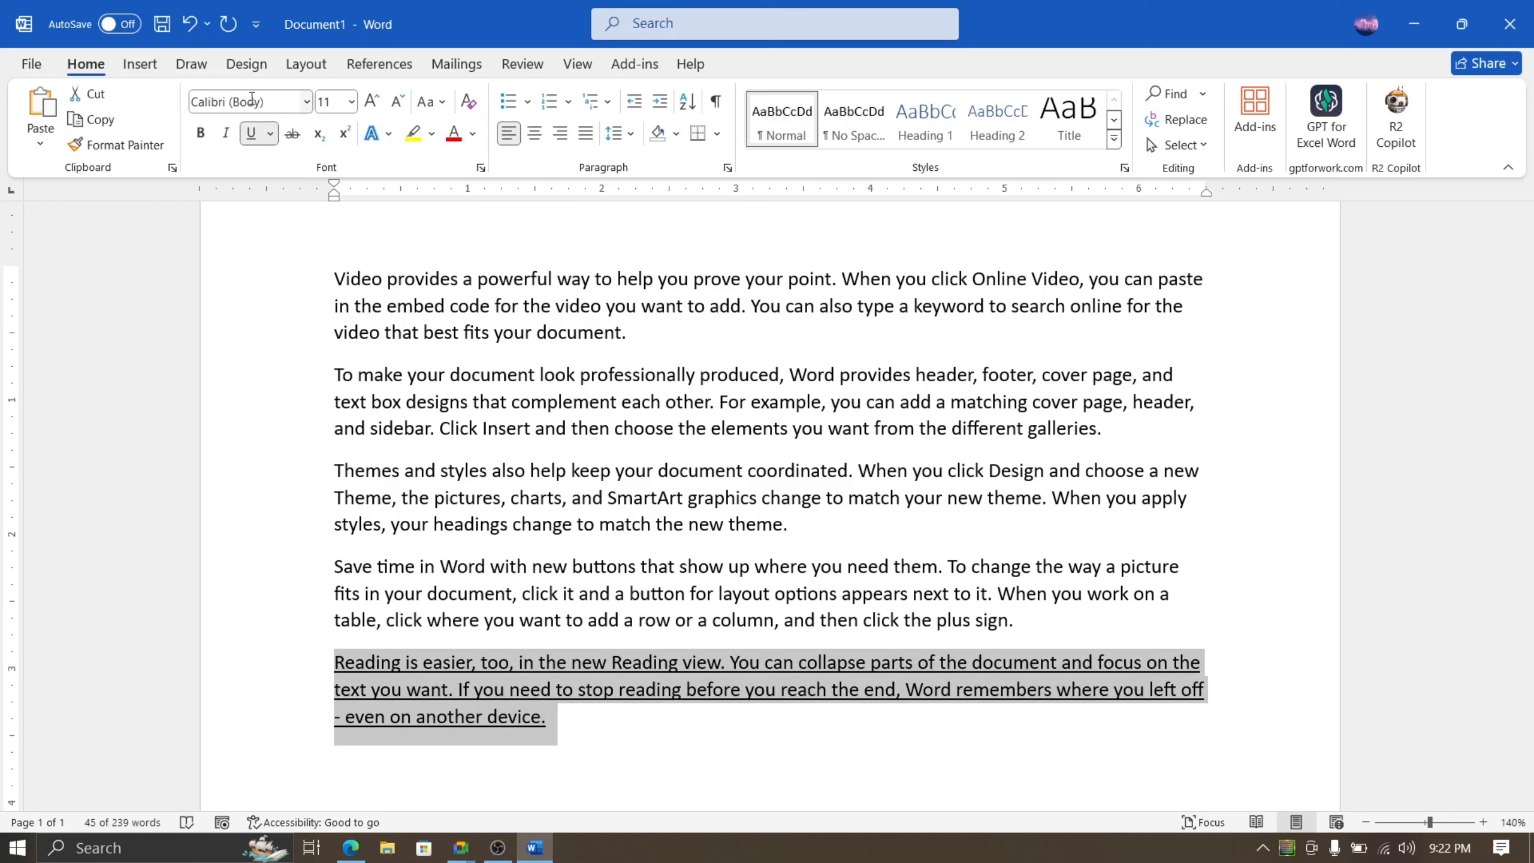
pyautogui.click(202, 139)
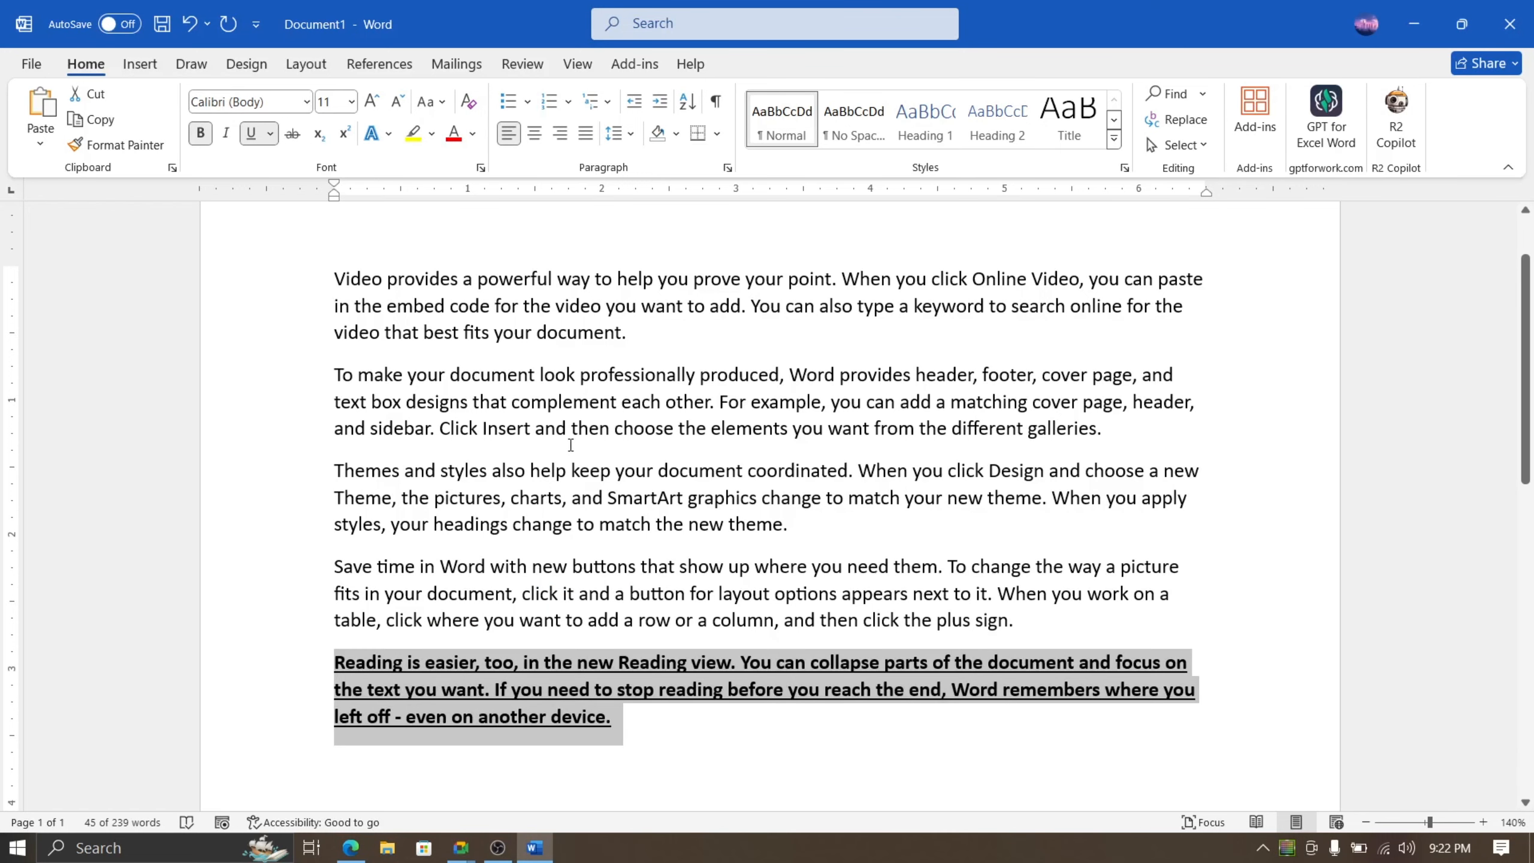
# Step: Italicize the last paragraph, beginning "Reading is easier, too", and deselect it
pyautogui.click(533, 551)
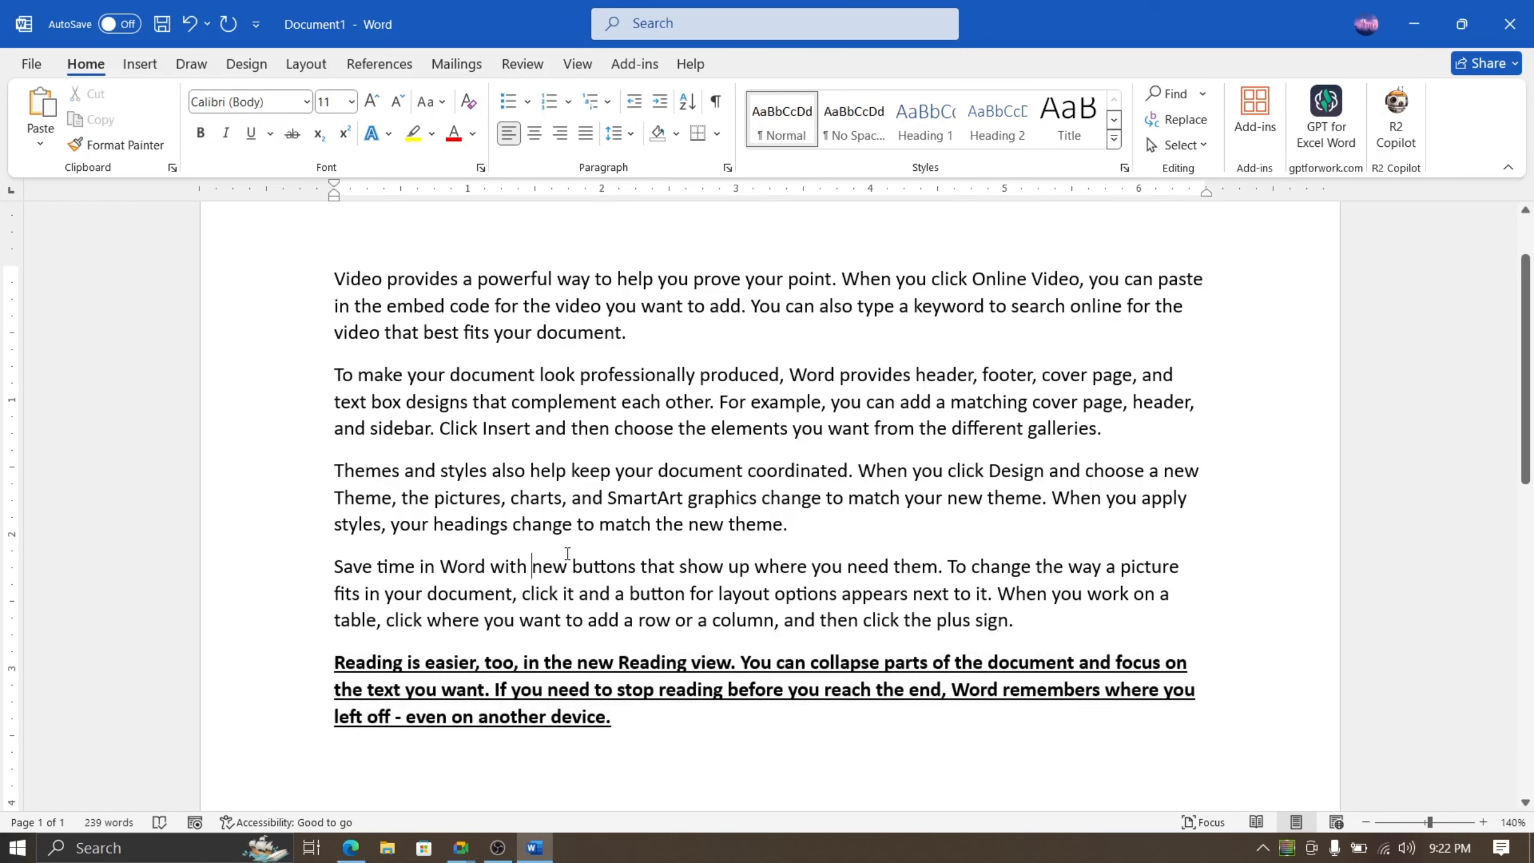
pyautogui.moveTo(677, 725); pyautogui.dragTo(291, 660)
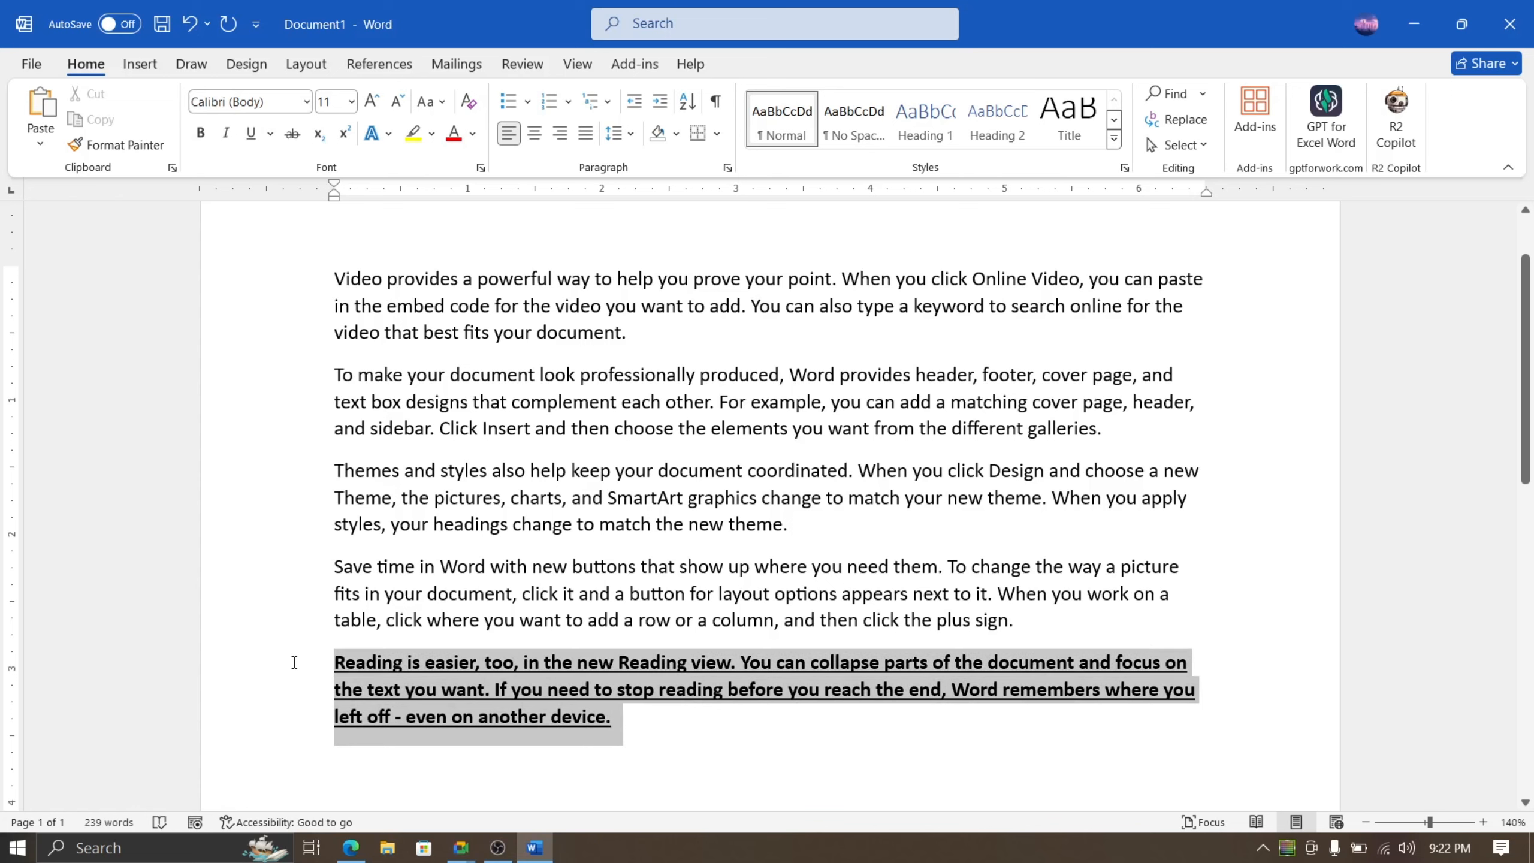
pyautogui.click(225, 133)
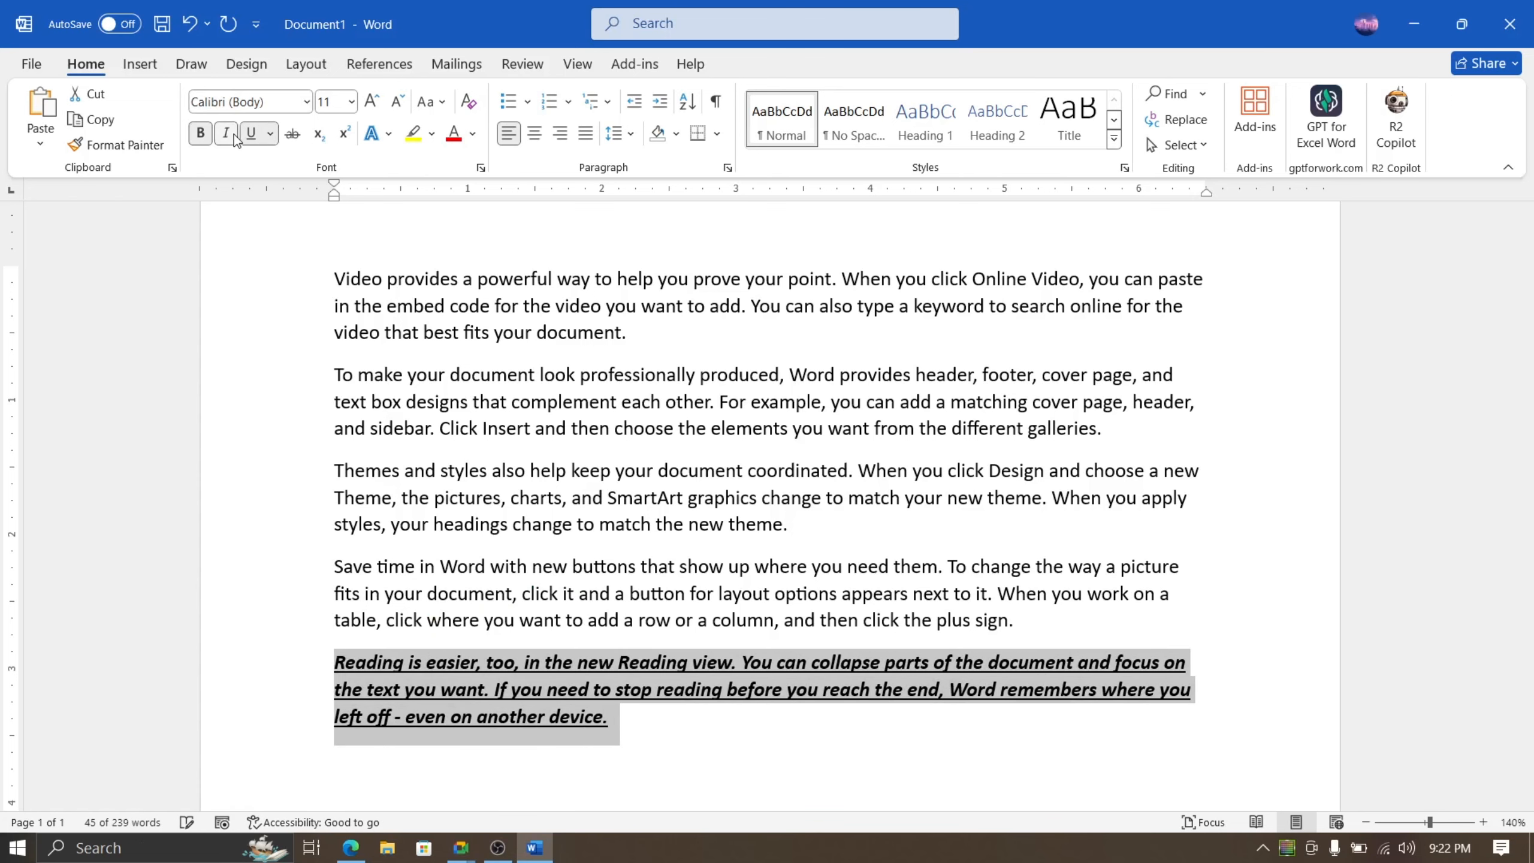
pyautogui.click(644, 565)
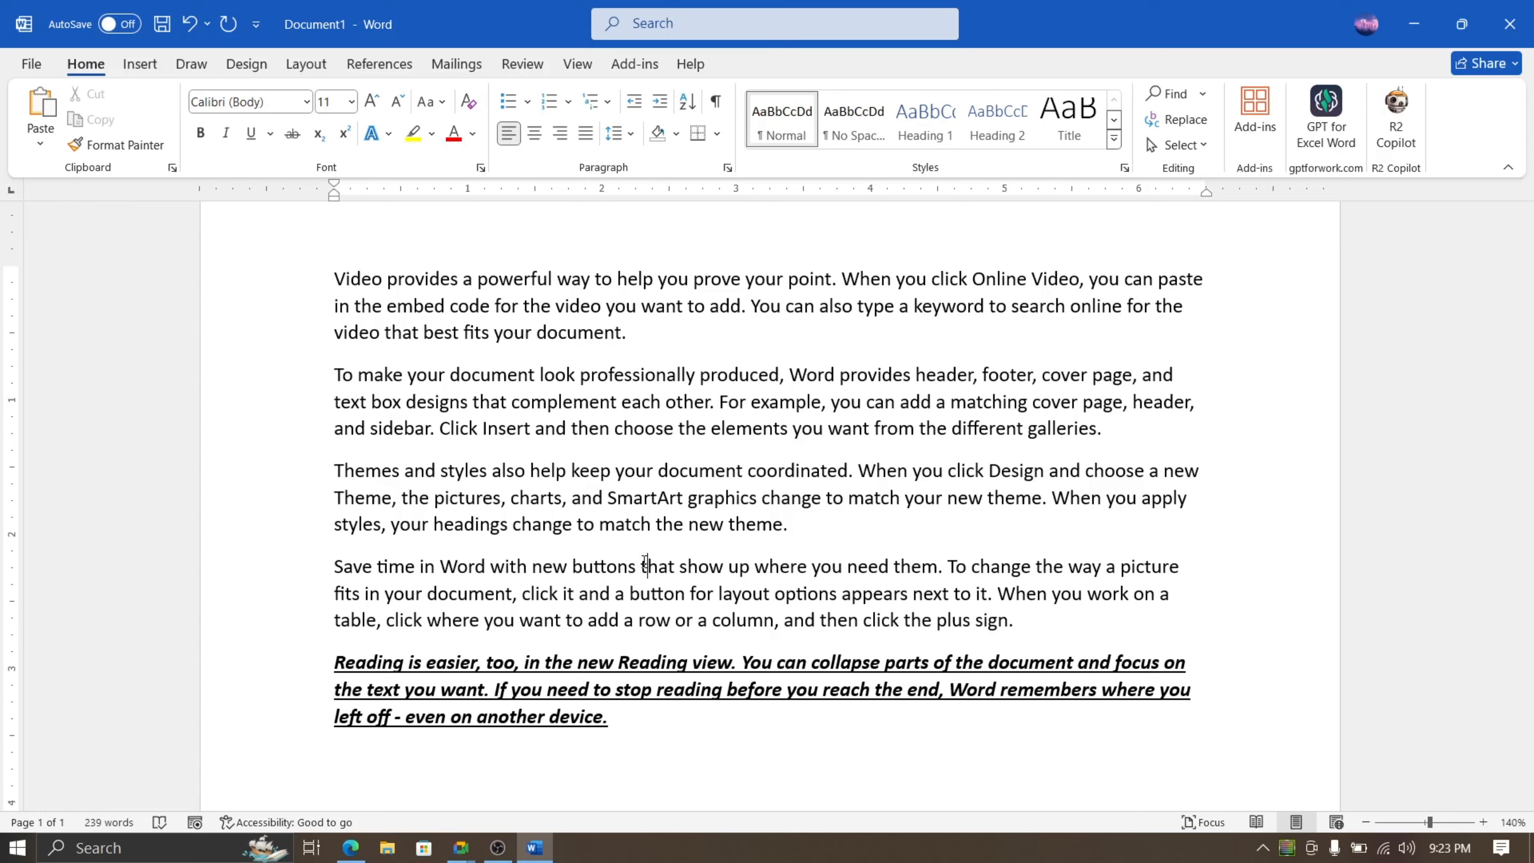
# Step: Undo the italic, bold and underline formatting of the last paragraph, one change at a time
pyautogui.hotkey('ctrl', 'z')
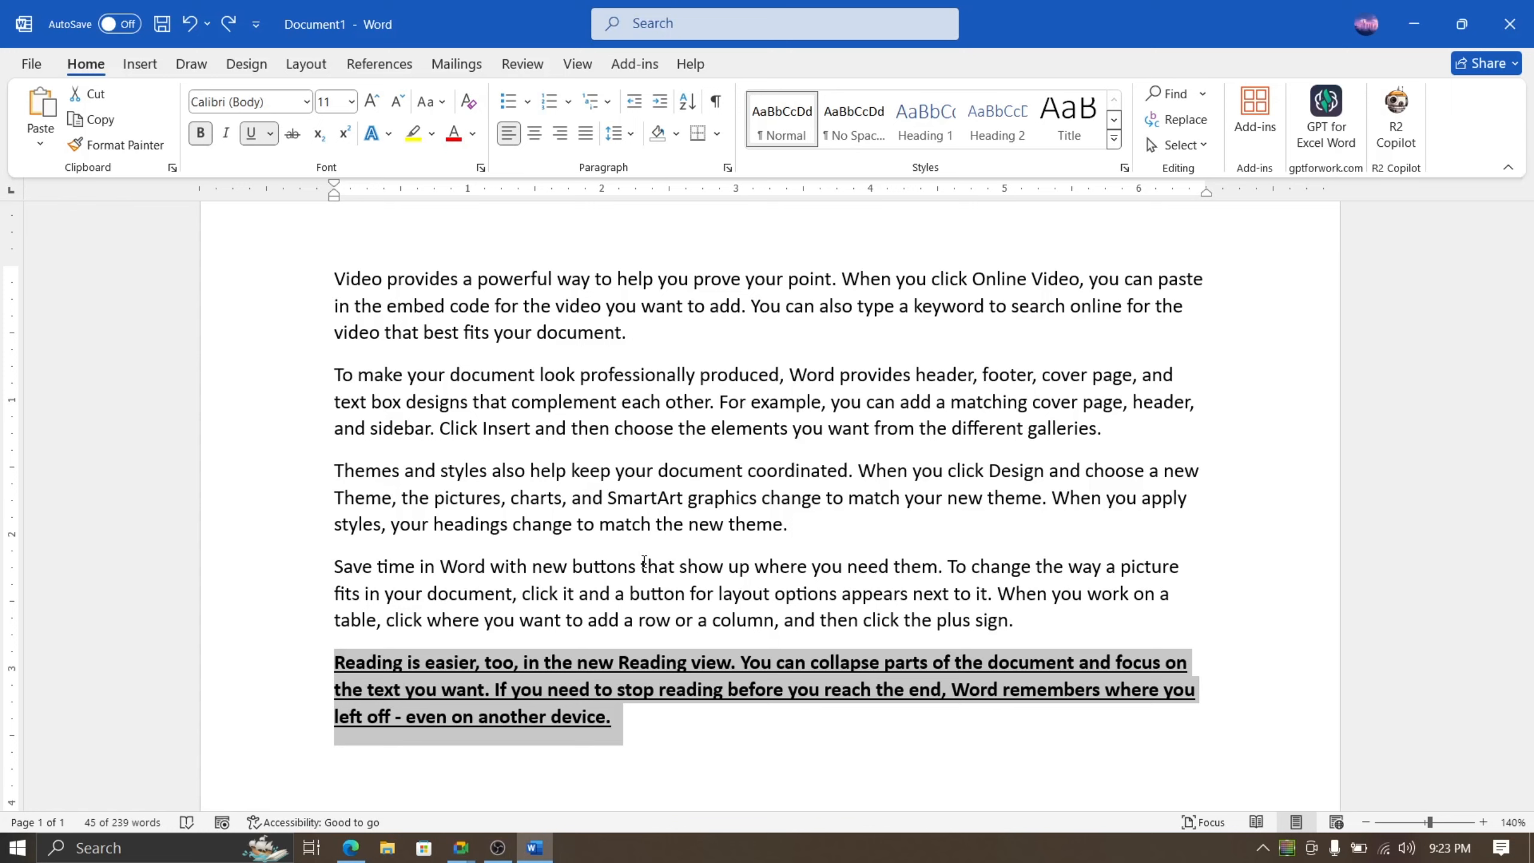
pyautogui.hotkey('ctrl', 'b')
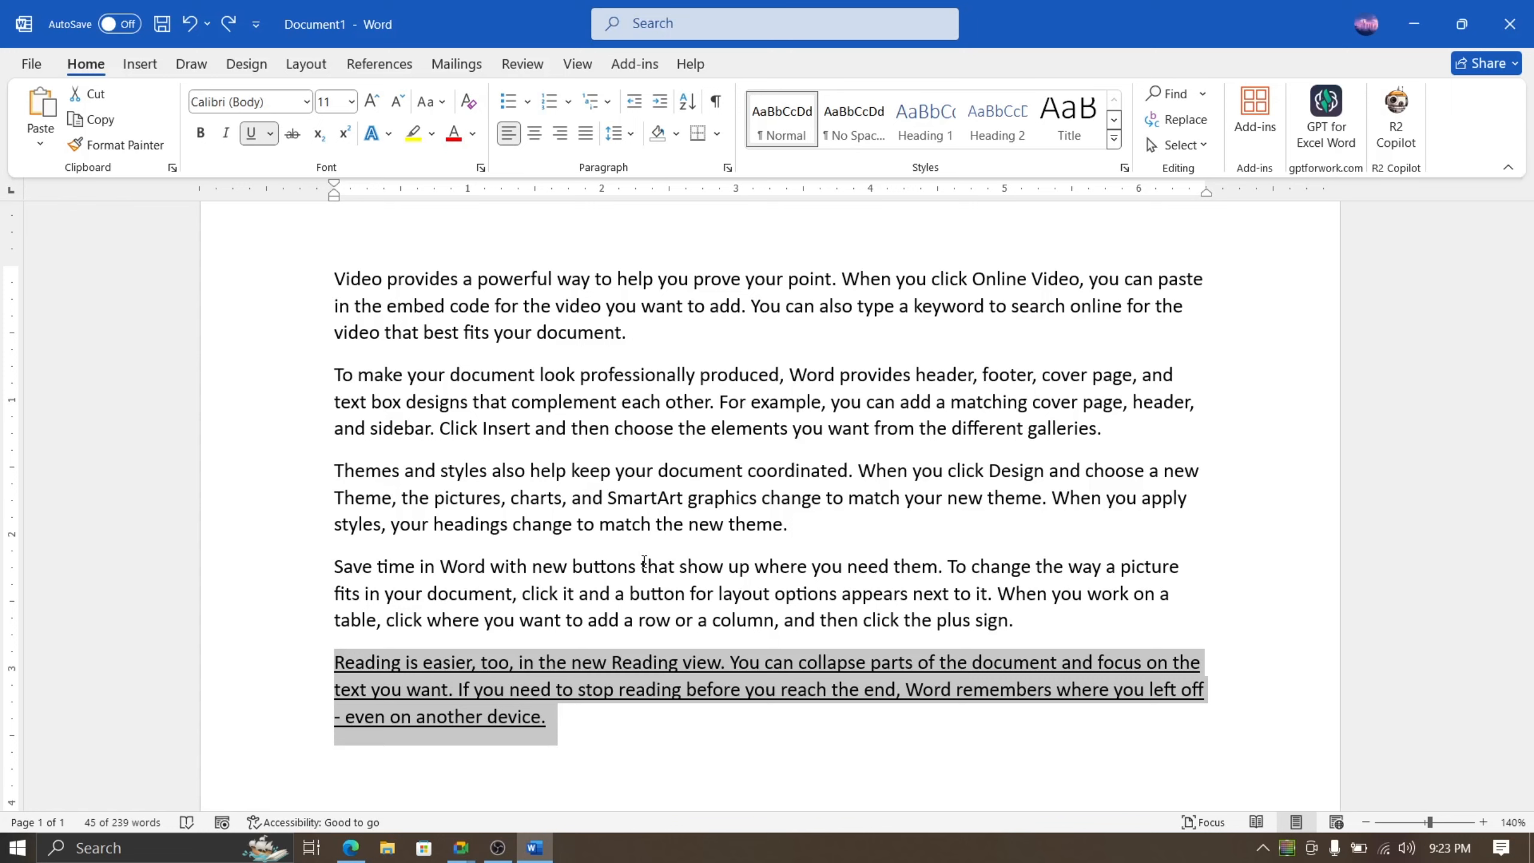
pyautogui.hotkey('ctrl', 'u')
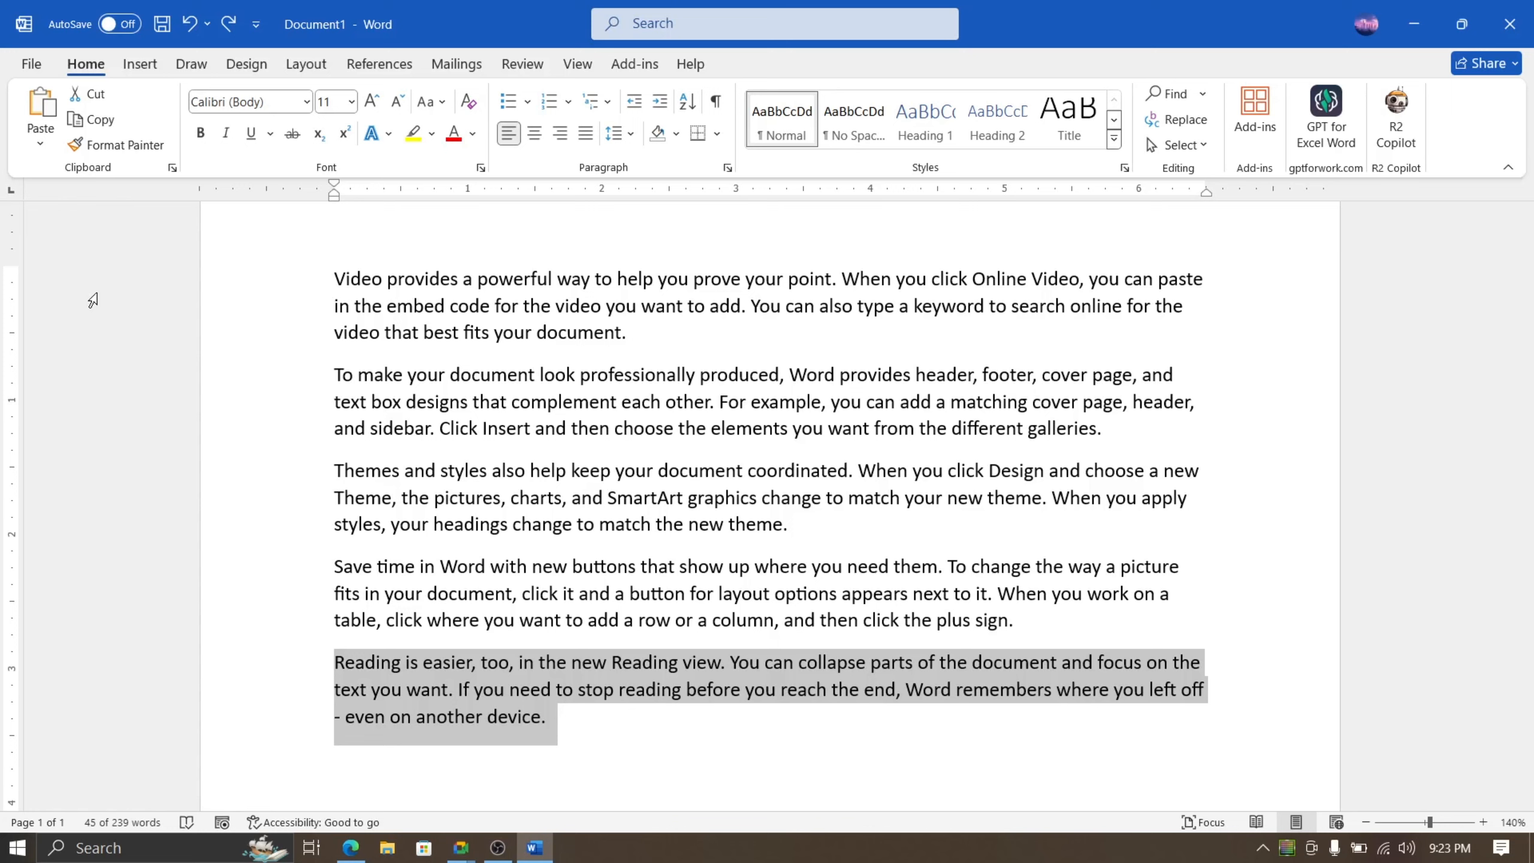
# Step: Redo the underline, bold and italic formatting of the last paragraph, one change at a time
pyautogui.hotkey('ctrl', 'u')
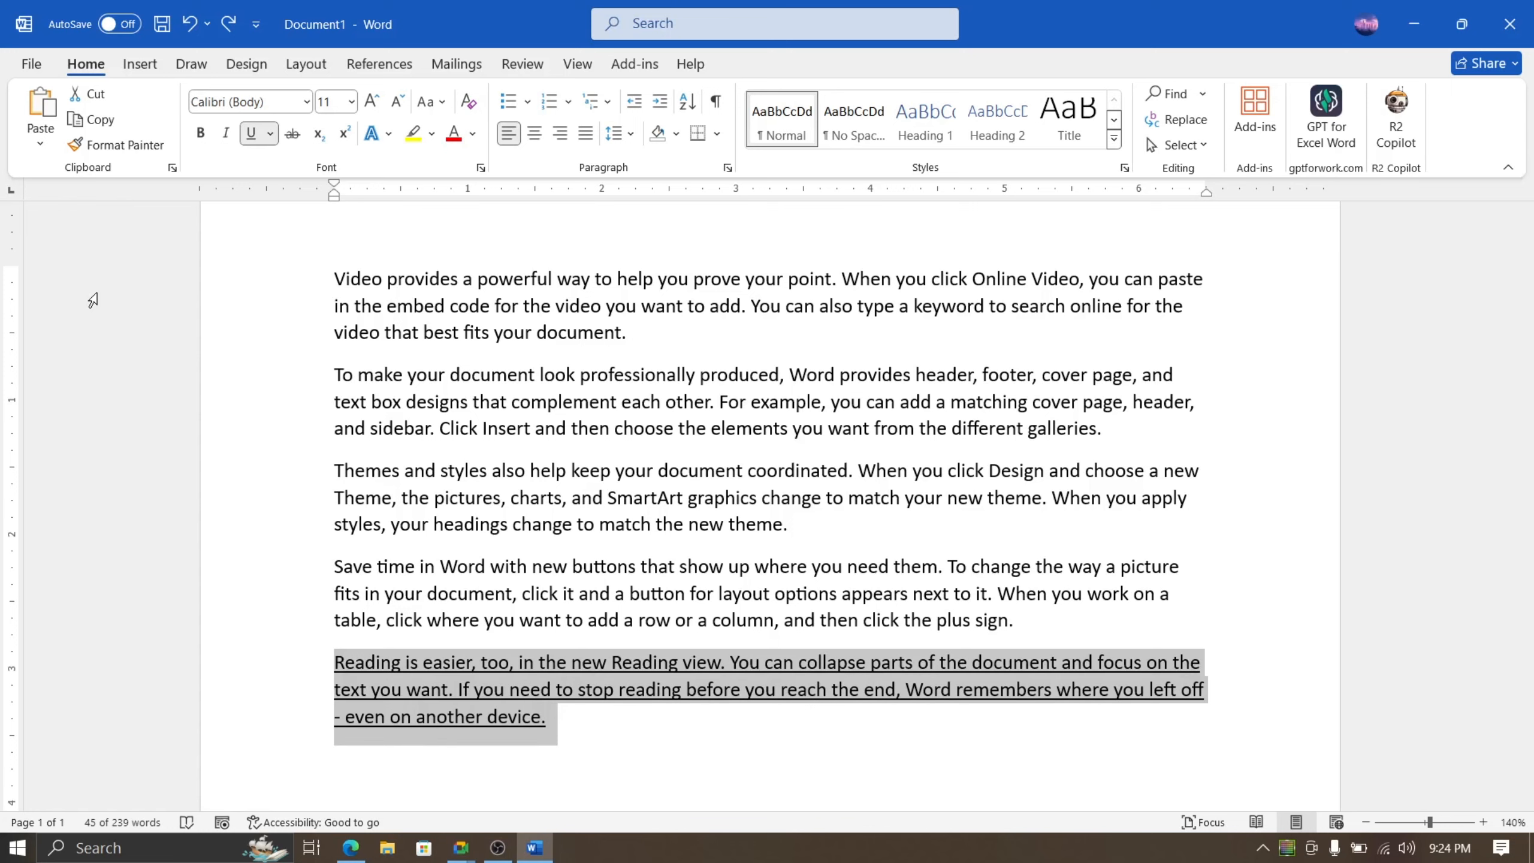
pyautogui.hotkey('ctrl', 'b')
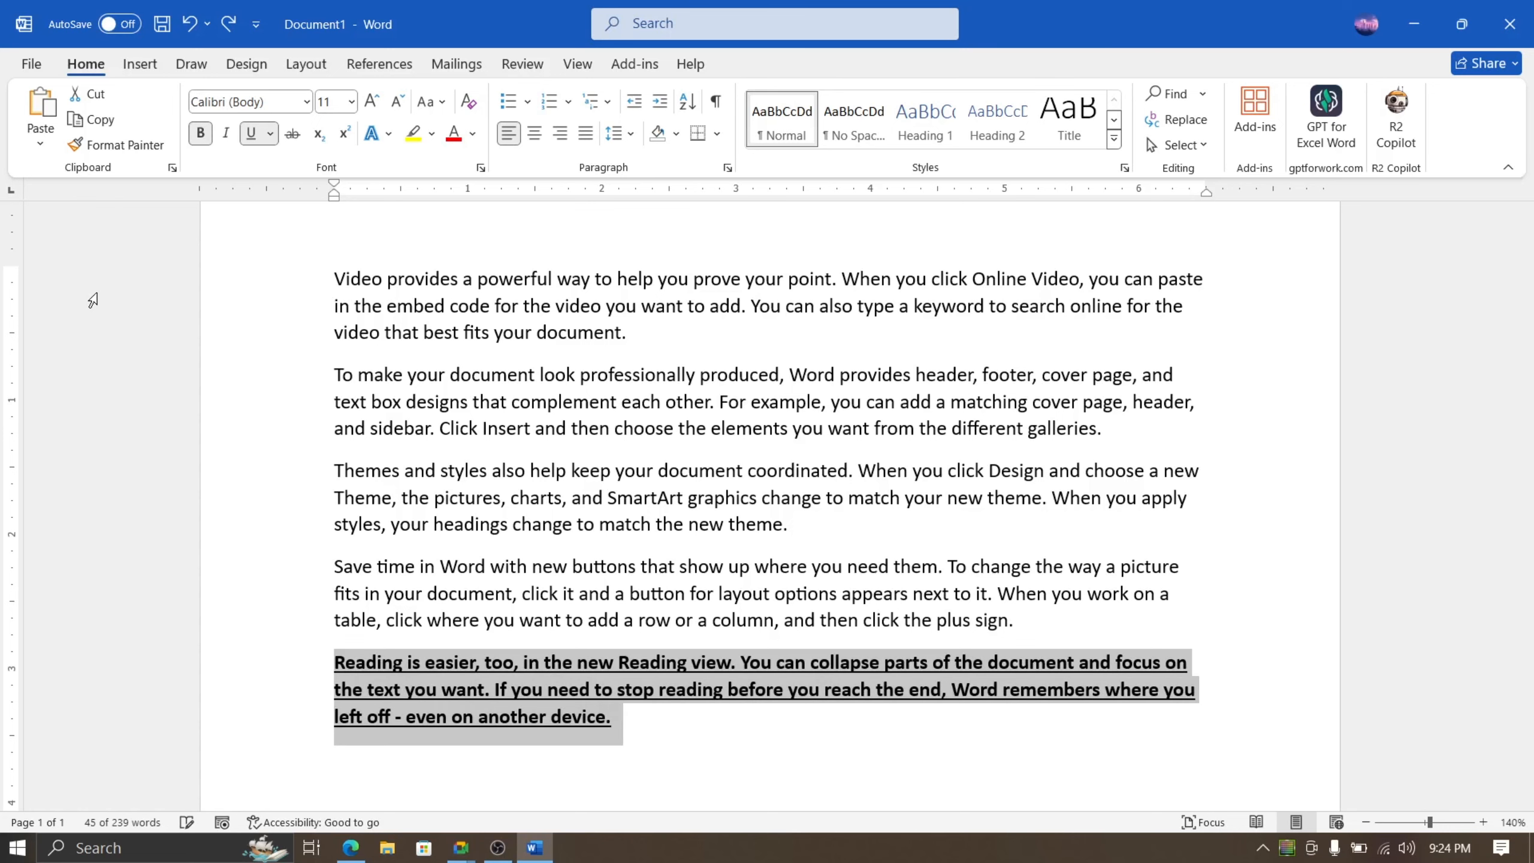
pyautogui.hotkey('ctrl', 'i')
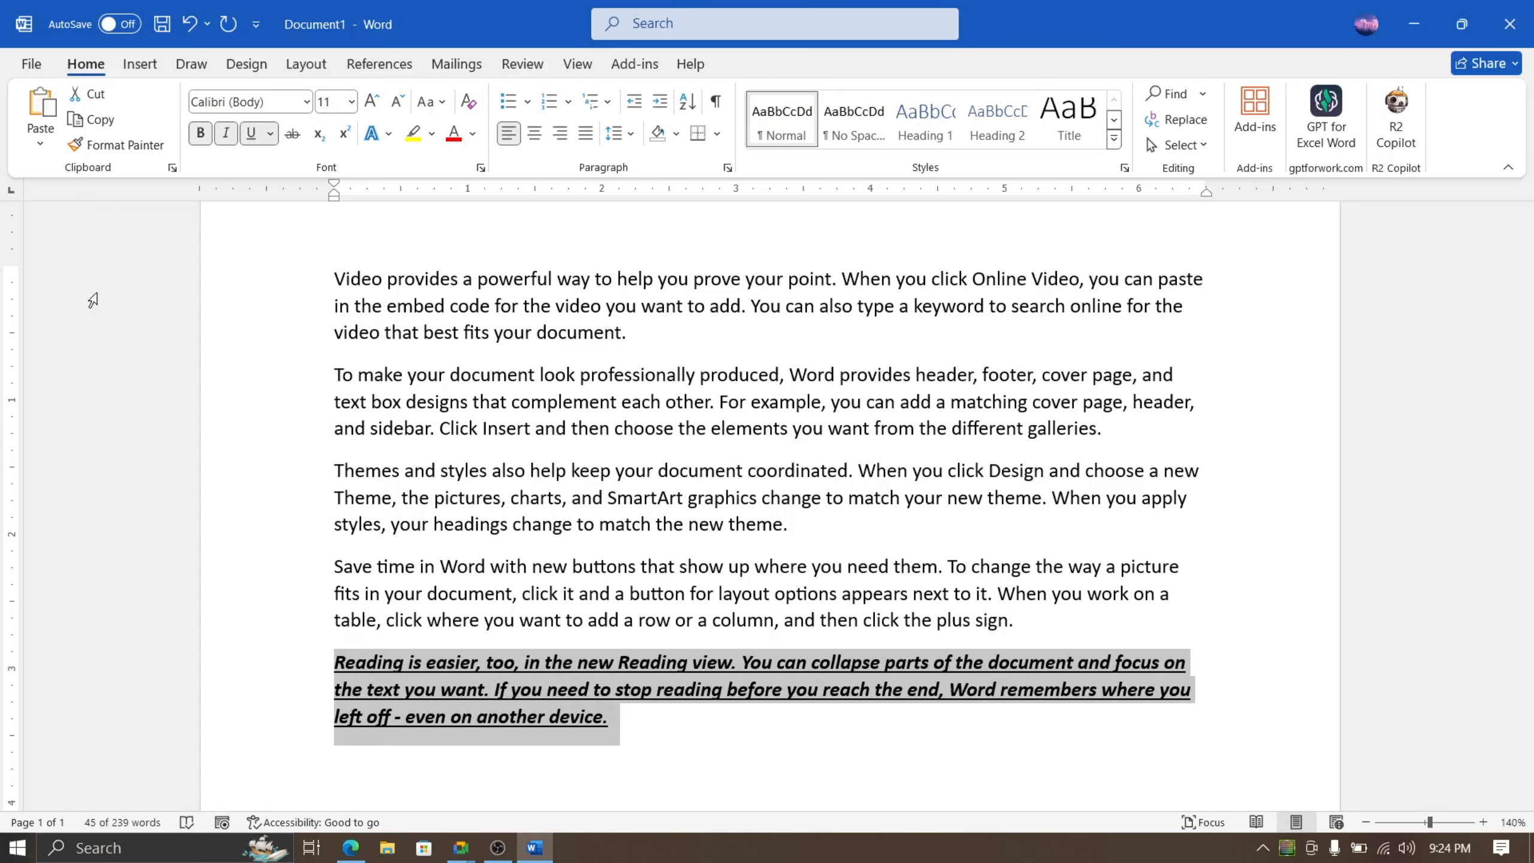
# Step: Undo every edit in the document step by step, back to the original blank page
pyautogui.hotkey('ctrl', 'i')
pyautogui.hotkey('ctrl', 'i')
pyautogui.hotkey('ctrl', 'i')
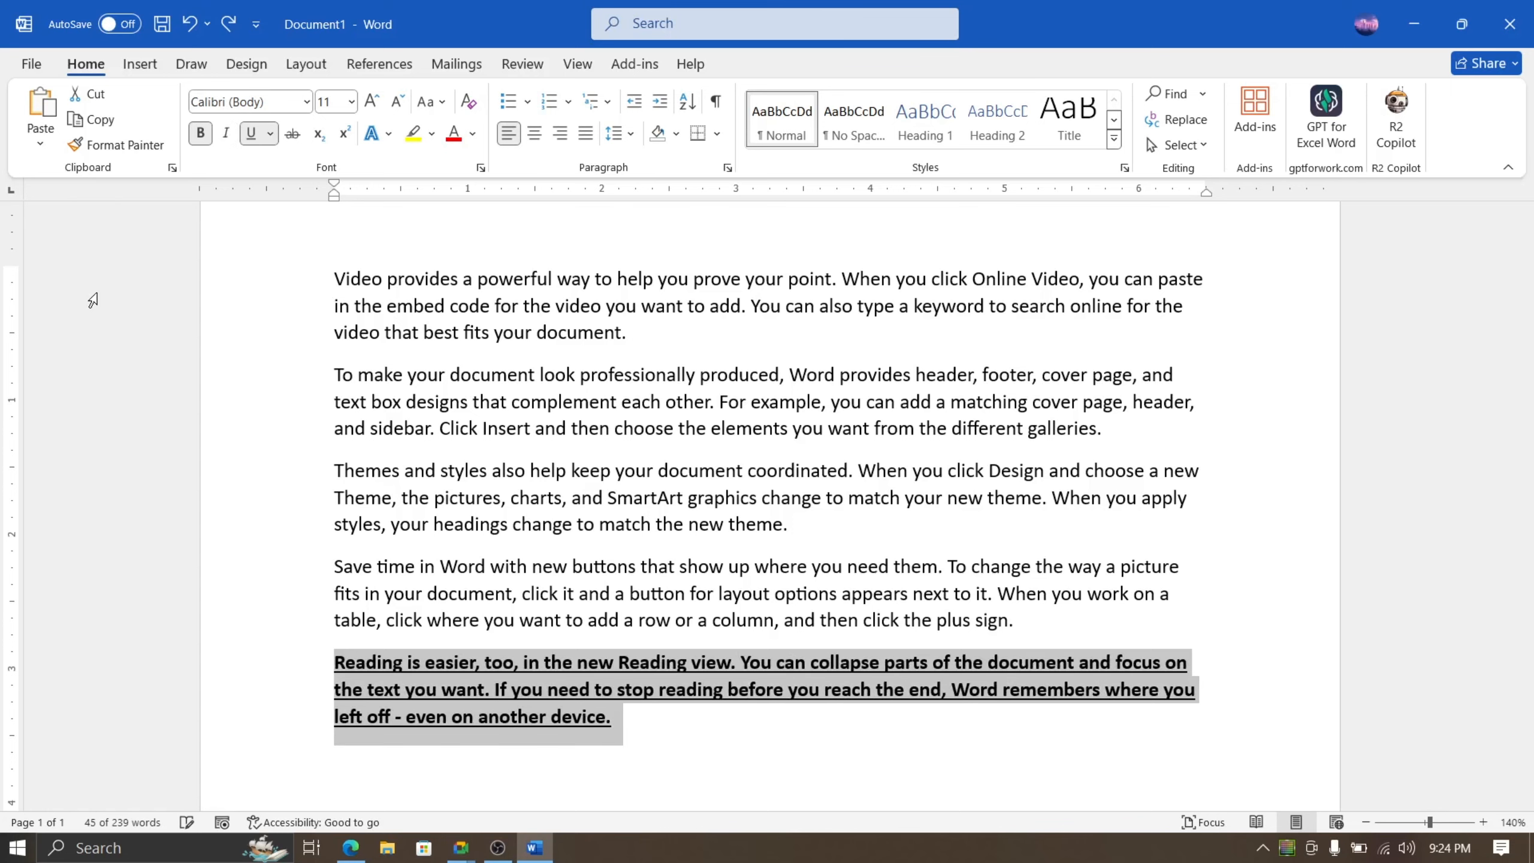
pyautogui.hotkey('ctrl', 'b')
pyautogui.hotkey('ctrl', 'u')
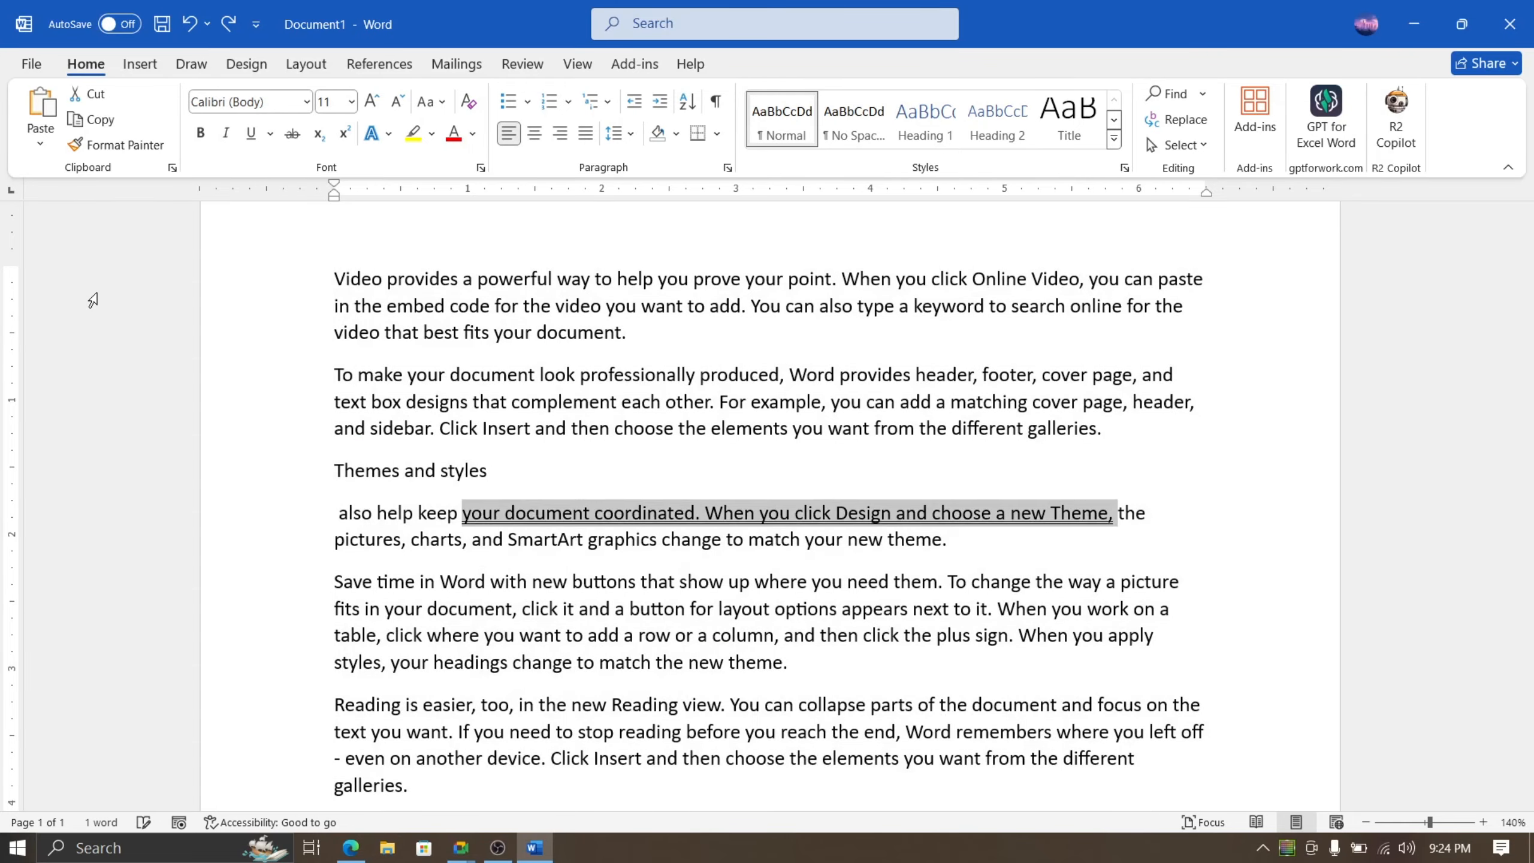
pyautogui.hotkey('ctrl', 'shift', 'd')
pyautogui.hotkey('ctrl', 'shift', 'd')
pyautogui.hotkey('ctrl', 'i')
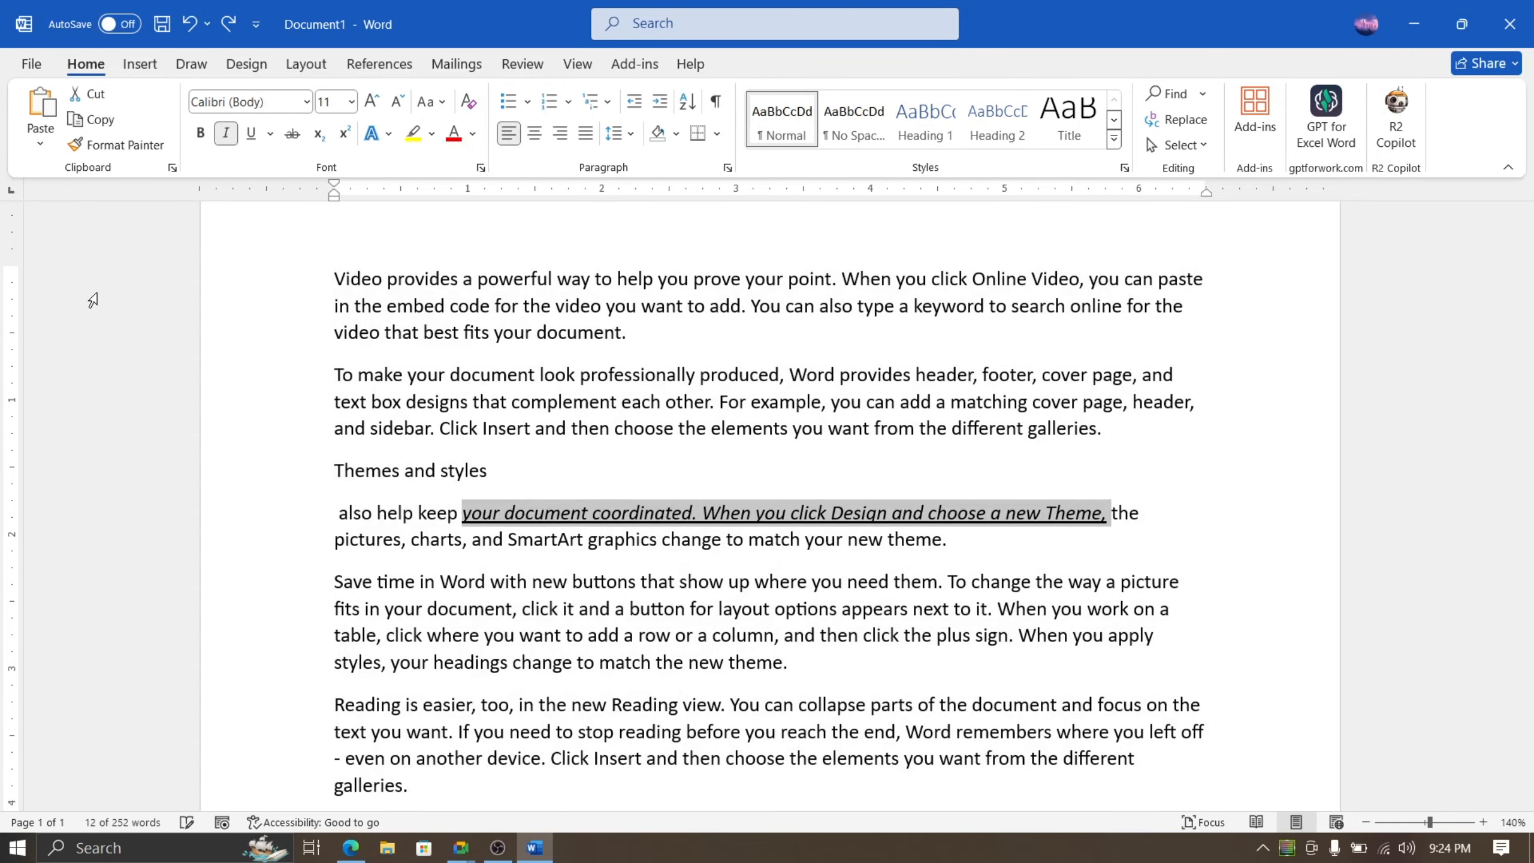
pyautogui.hotkey('ctrl', 'b')
pyautogui.hotkey('ctrl', 'u')
pyautogui.hotkey('ctrl', 'u')
pyautogui.hotkey('ctrl', 'i')
pyautogui.hotkey('ctrl', 'b')
pyautogui.hotkey('ctrl', 'u')
pyautogui.hotkey('ctrl', 'u')
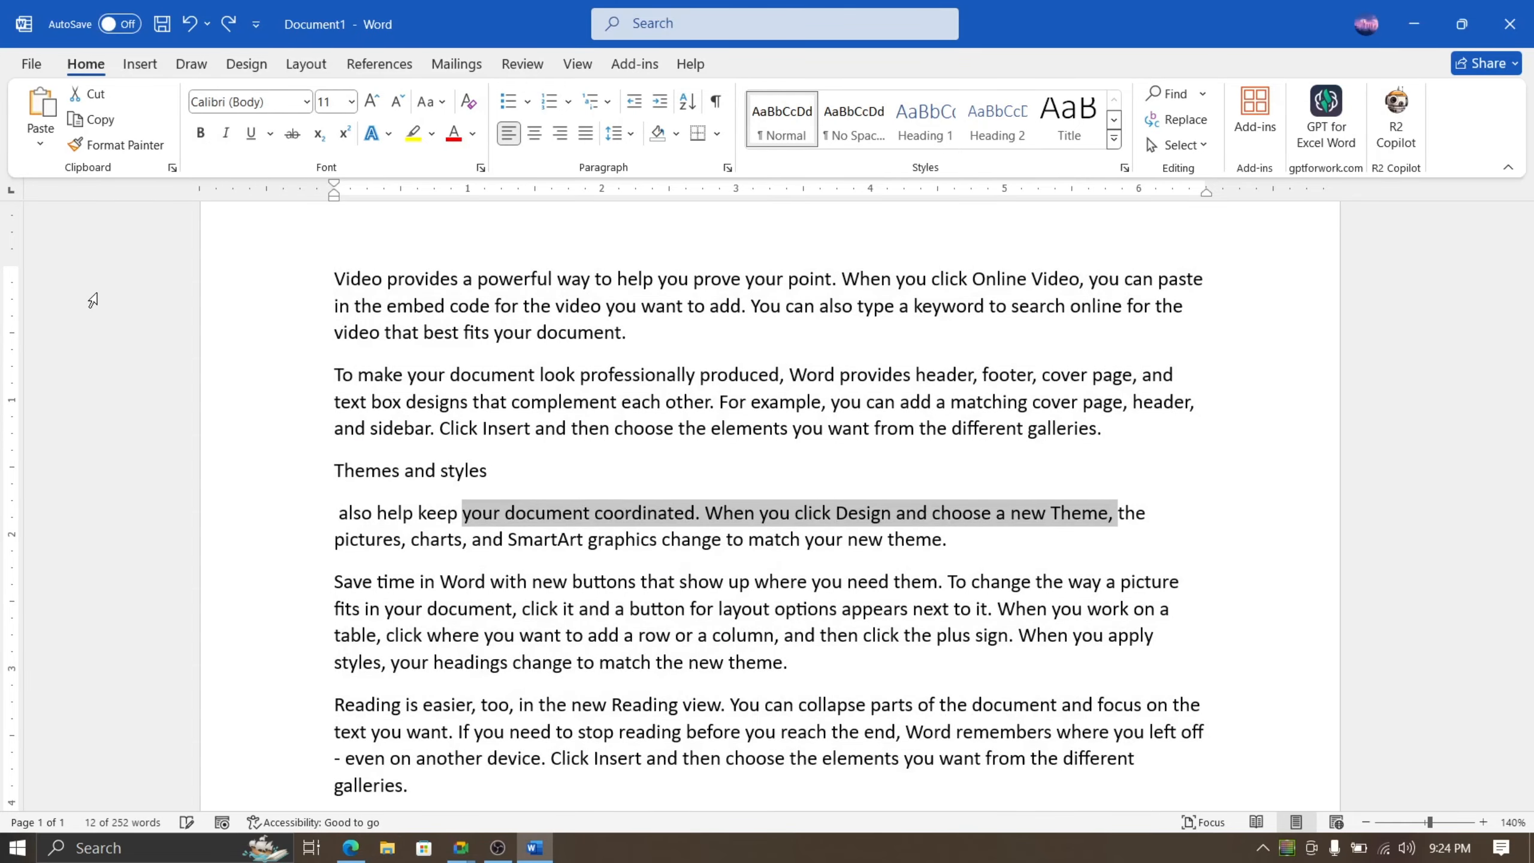
pyautogui.hotkey('ctrl', 'u')
pyautogui.hotkey('ctrl', 'u')
pyautogui.hotkey('ctrl', 'i')
pyautogui.hotkey('ctrl', 'z')
pyautogui.hotkey('ctrl', 'z')
pyautogui.hotkey('ctrl', 'z')
pyautogui.hotkey('ctrl', 'z')
pyautogui.hotkey('ctrl', 'z')
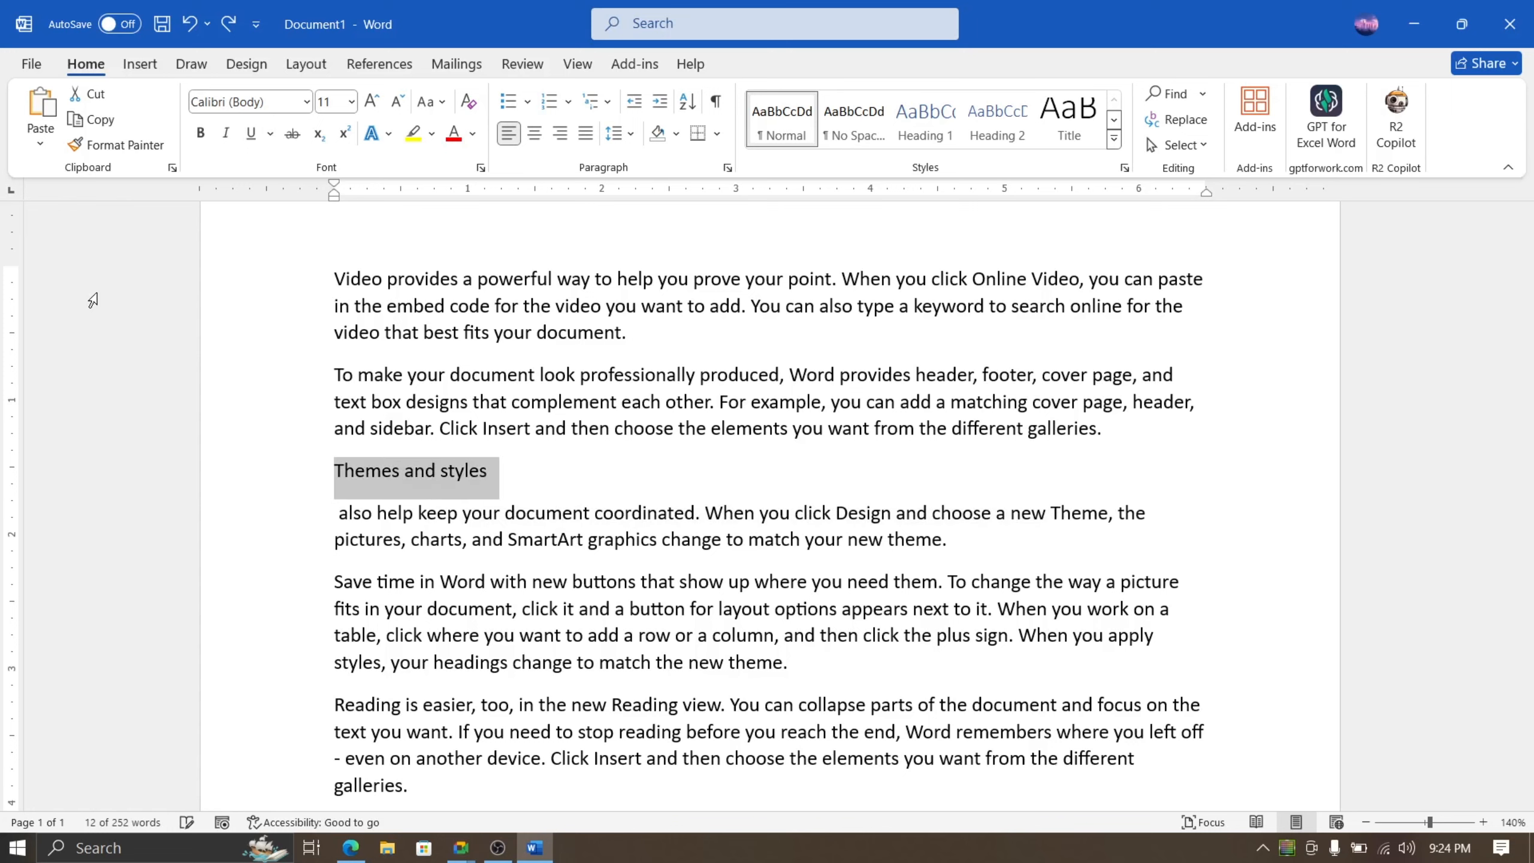
pyautogui.hotkey('ctrl', 'z')
pyautogui.hotkey('ctrl', 'z')
pyautogui.hotkey('ctrl', 'z')
pyautogui.hotkey('ctrl', 'z')
pyautogui.hotkey('ctrl', 'z')
pyautogui.hotkey('ctrl', 'z')
pyautogui.hotkey('ctrl', 'z')
pyautogui.hotkey('ctrl', 'z')
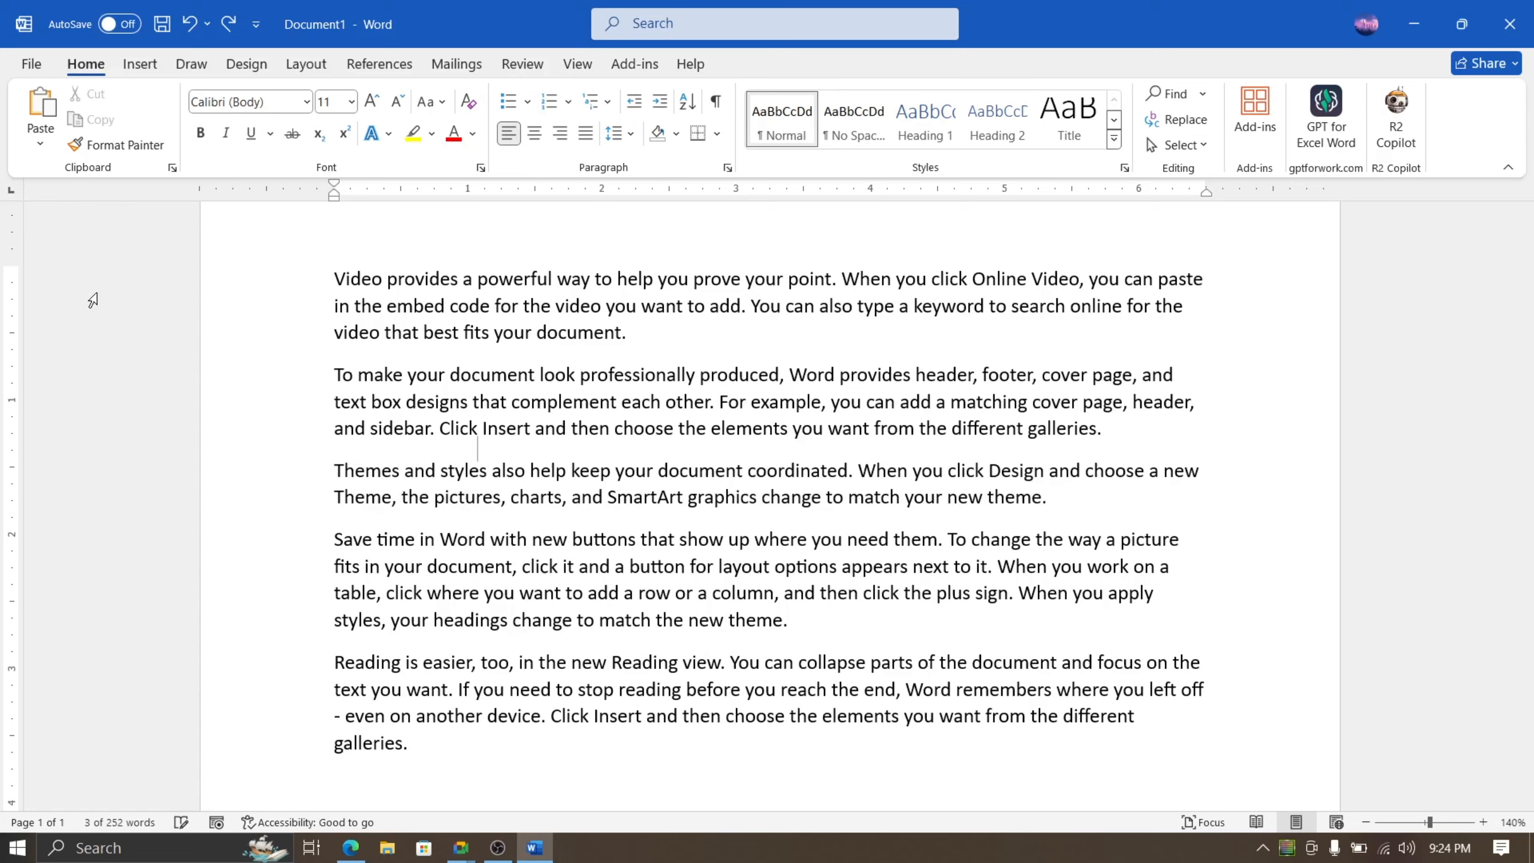
pyautogui.hotkey('ctrl', 'z')
pyautogui.hotkey('ctrl', 'z')
pyautogui.hotkey('ctrl', 'z')
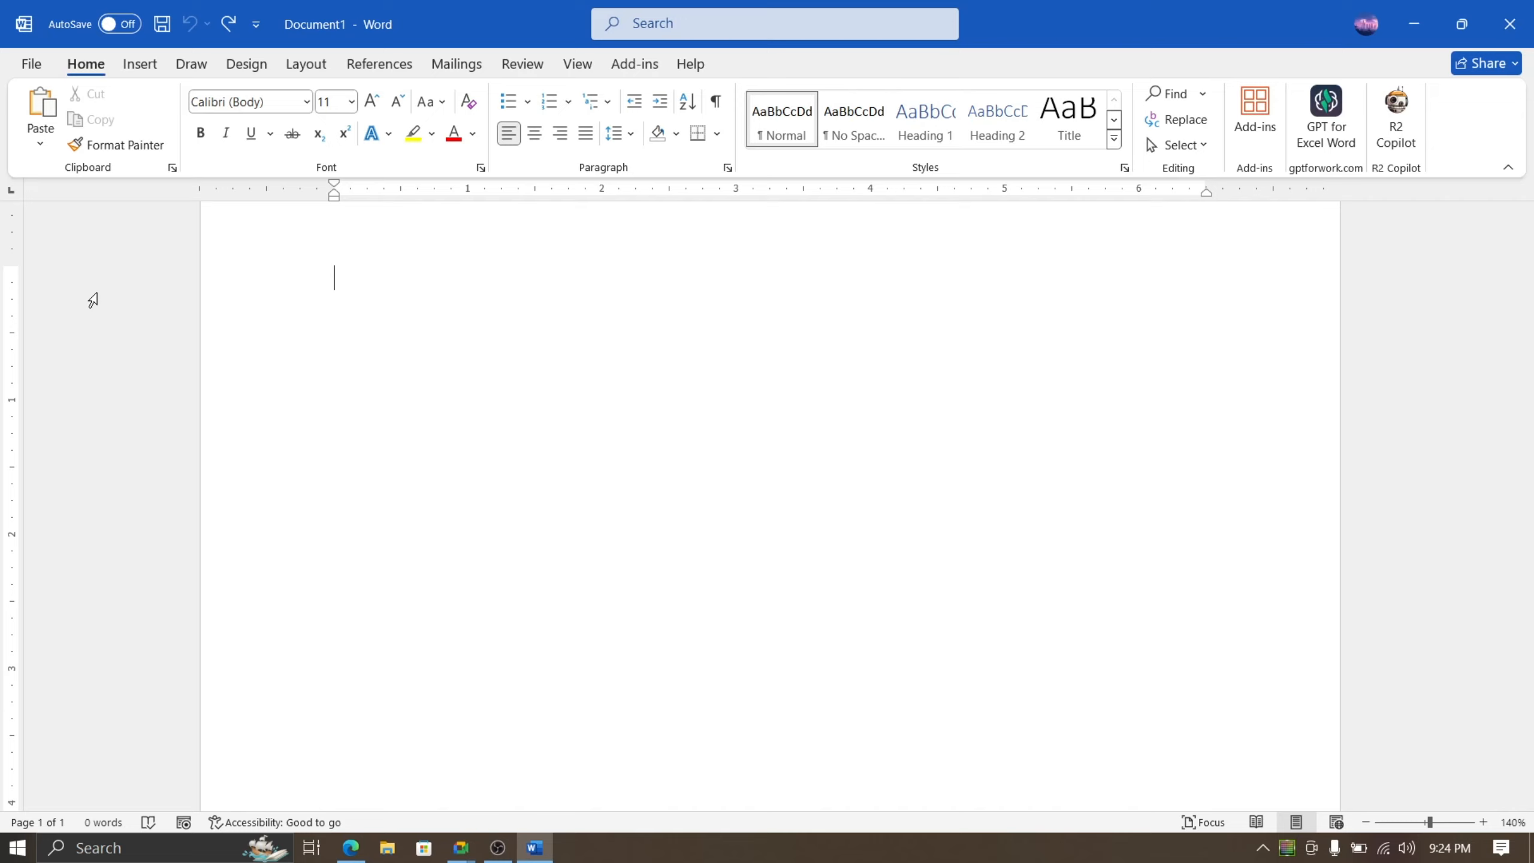
# Step: Redo the undone edits step by step until the sample paragraphs return with the last one bold and underlined
pyautogui.hotkey('ctrl', 'y')
pyautogui.hotkey('ctrl', 'y')
pyautogui.hotkey('ctrl', 'y')
pyautogui.hotkey('ctrl', 'y')
pyautogui.hotkey('ctrl', 'y')
pyautogui.hotkey('ctrl', 'y')
pyautogui.hotkey('ctrl', 'y')
pyautogui.hotkey('ctrl', 'y')
pyautogui.hotkey('ctrl', 'y')
pyautogui.hotkey('ctrl', 'y')
pyautogui.hotkey('ctrl', 'y')
pyautogui.hotkey('ctrl', 'y')
pyautogui.hotkey('ctrl', 'y')
pyautogui.hotkey('ctrl', 'y')
pyautogui.hotkey('ctrl', 'y')
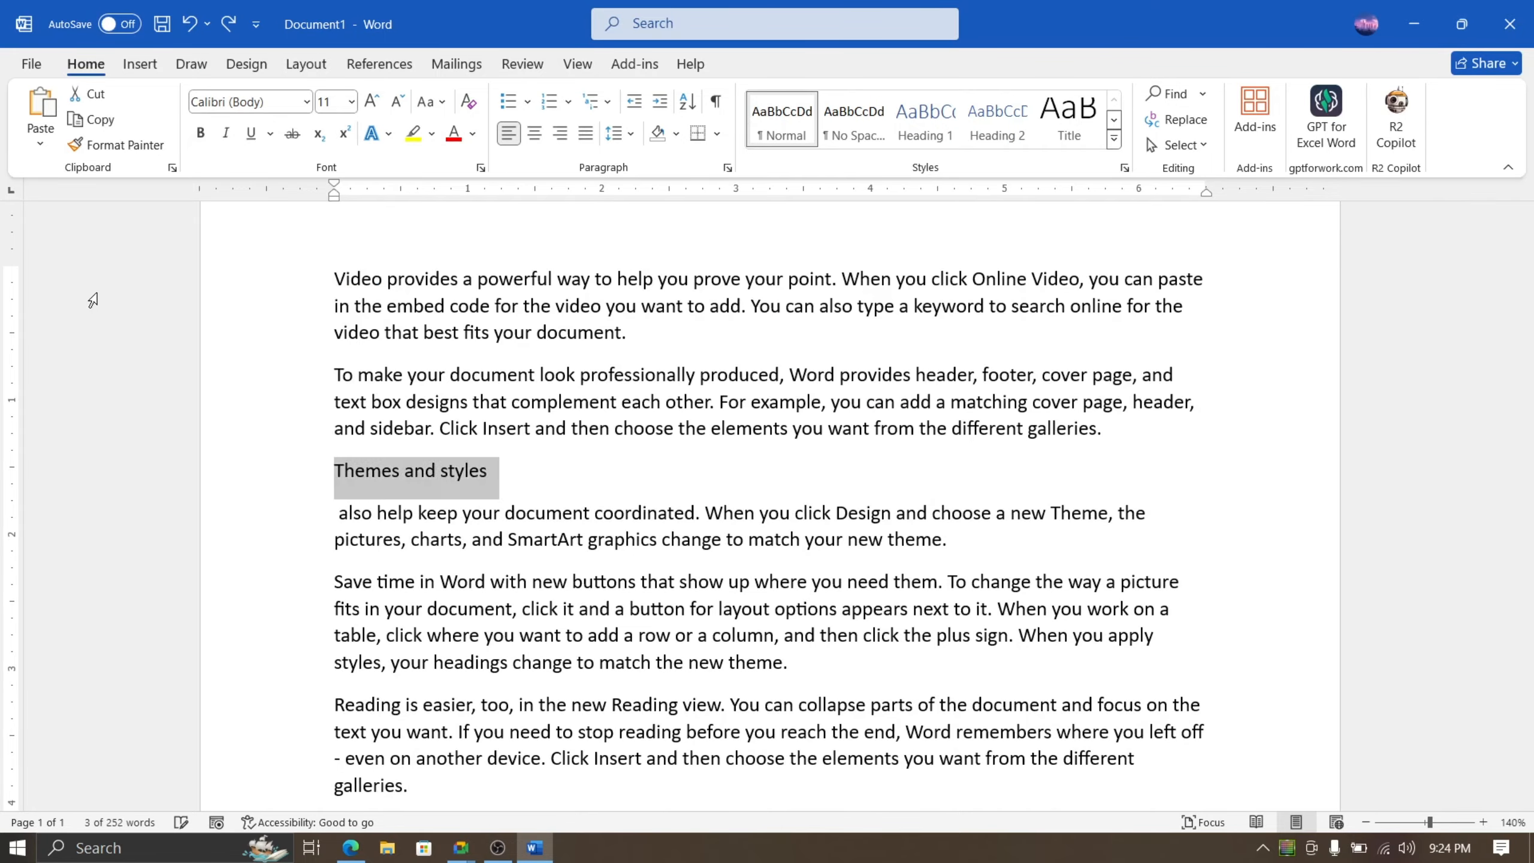
pyautogui.hotkey('ctrl', 'y')
pyautogui.hotkey('ctrl', 'y')
pyautogui.hotkey('ctrl', 'y')
pyautogui.hotkey('ctrl', 'y')
pyautogui.hotkey('ctrl', 'y')
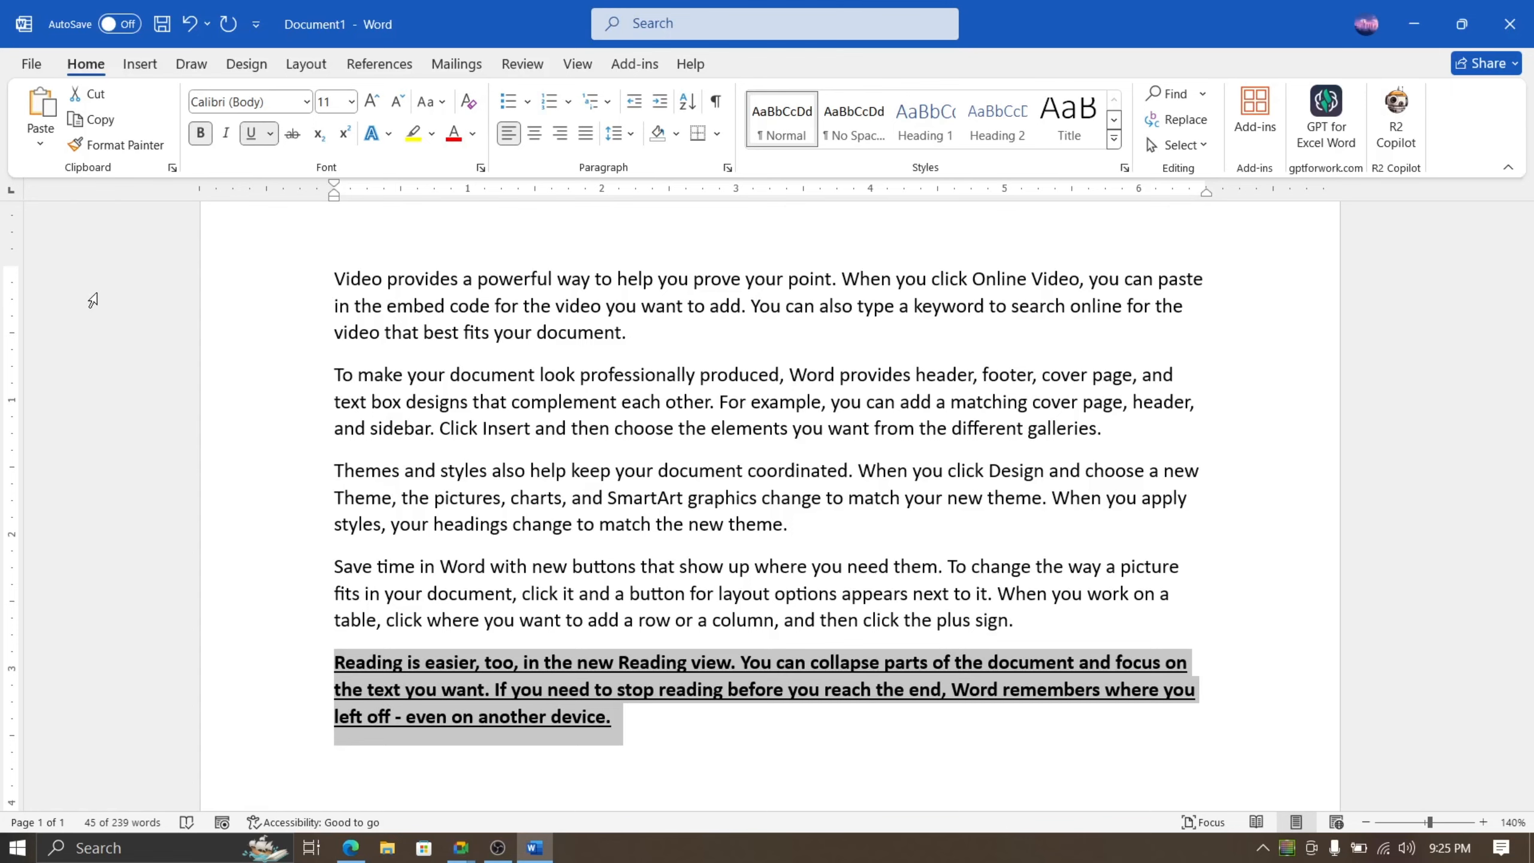
# Step: Switch to the Ms Word Lesson 4 PDF in the browser and return to its "Clipboard Commands" heading
pyautogui.click(533, 846)
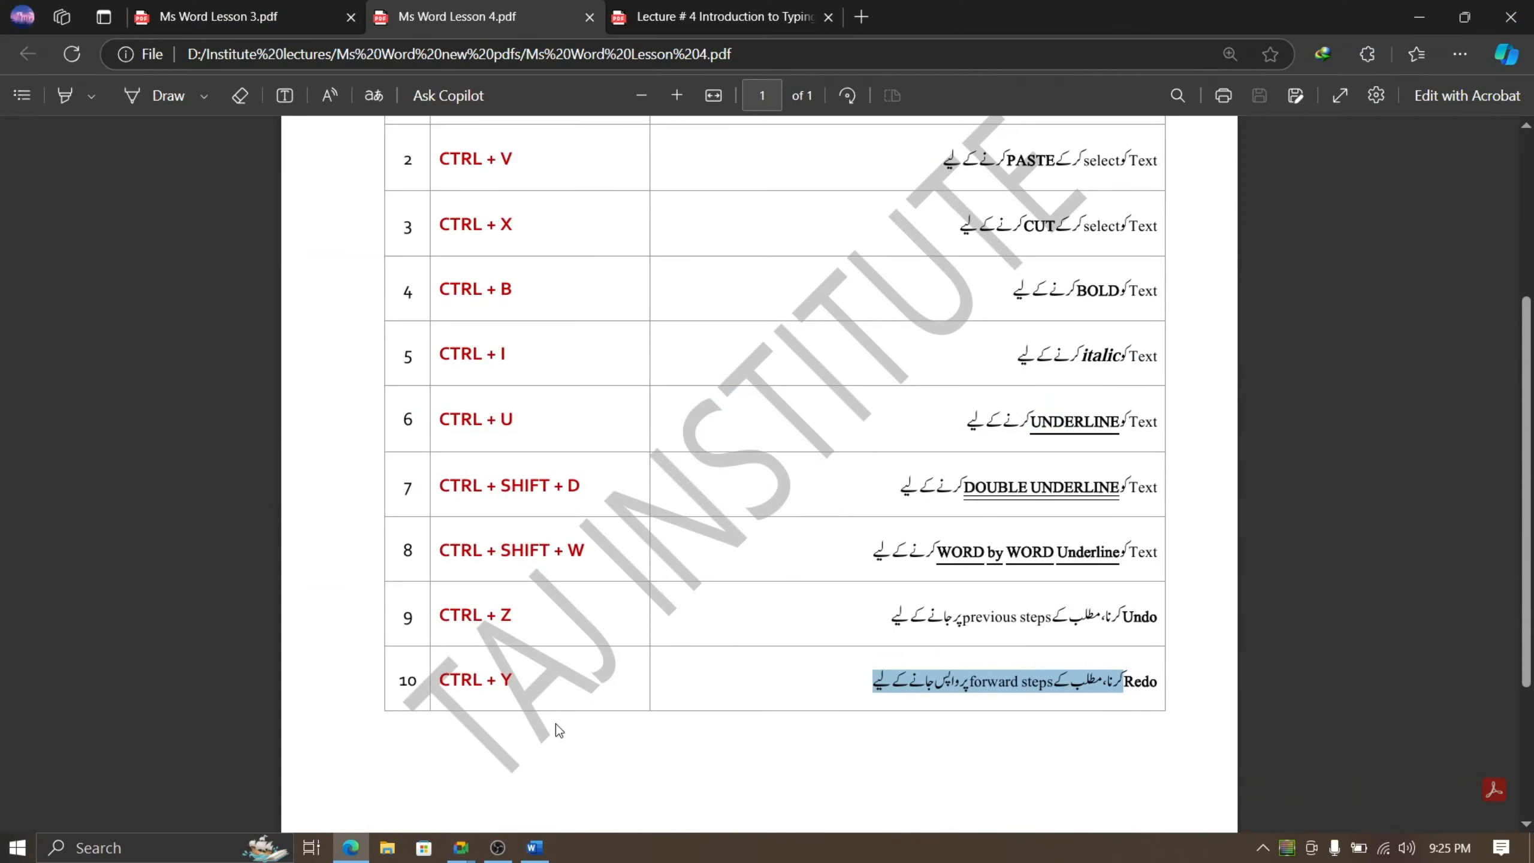
pyautogui.scroll(5, 784, 604)
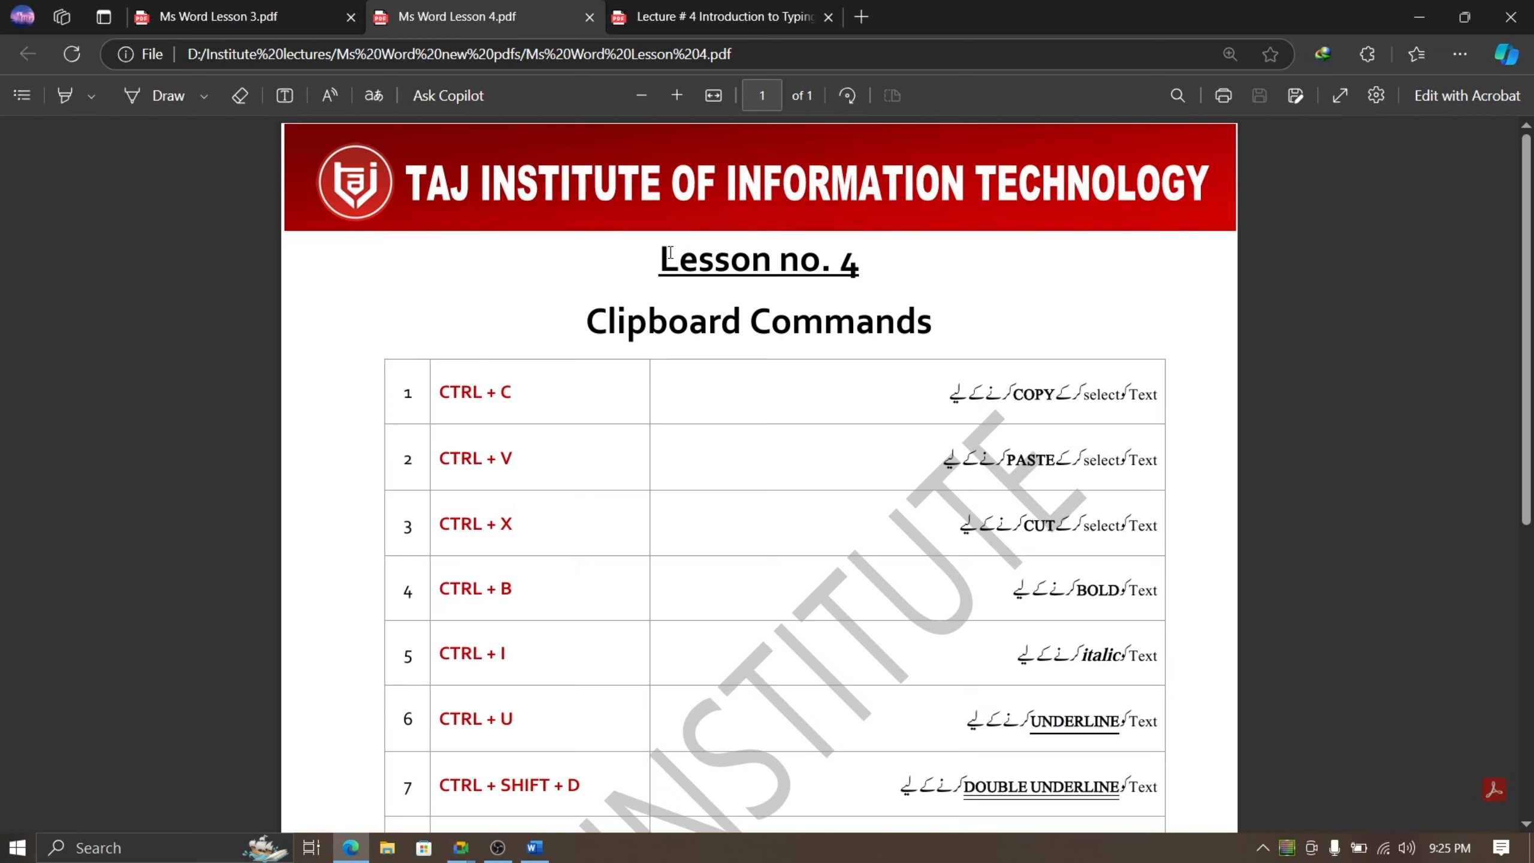